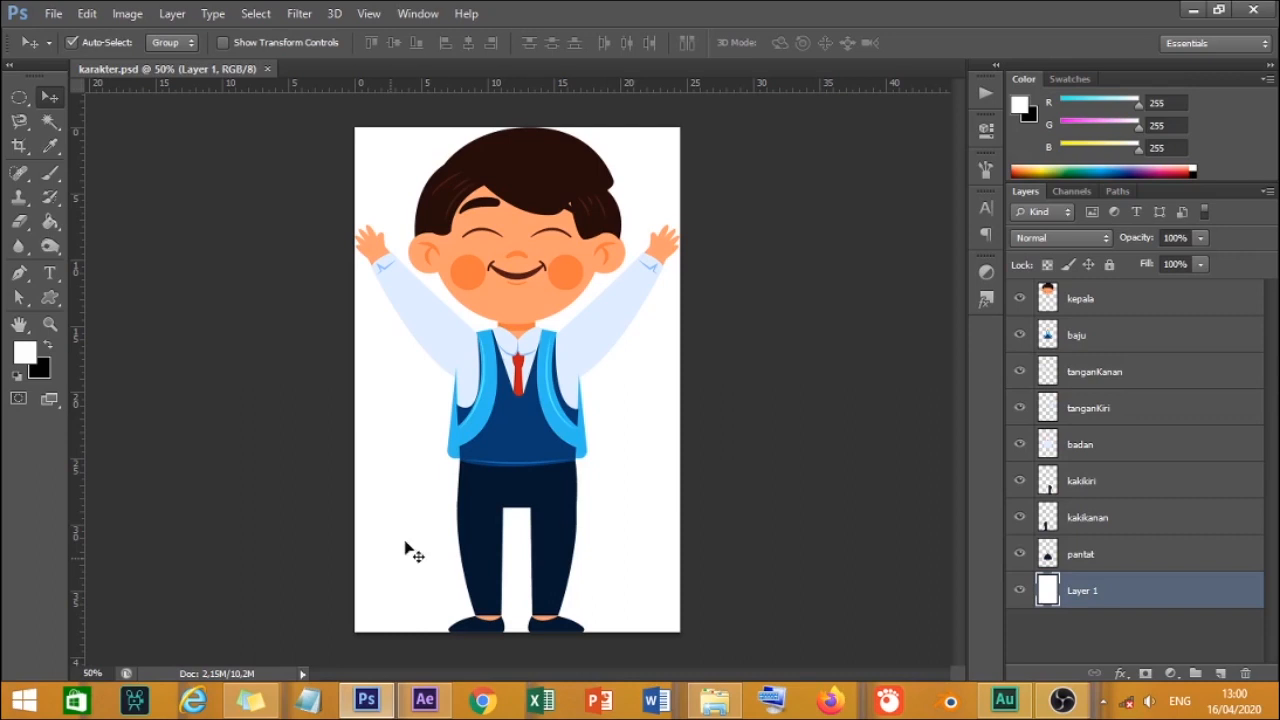
Step: Hide and show the kepala and tanganKanan layers in turn to check which body parts they contain
{"action": "left_click", "coordinate": [485, 288]}
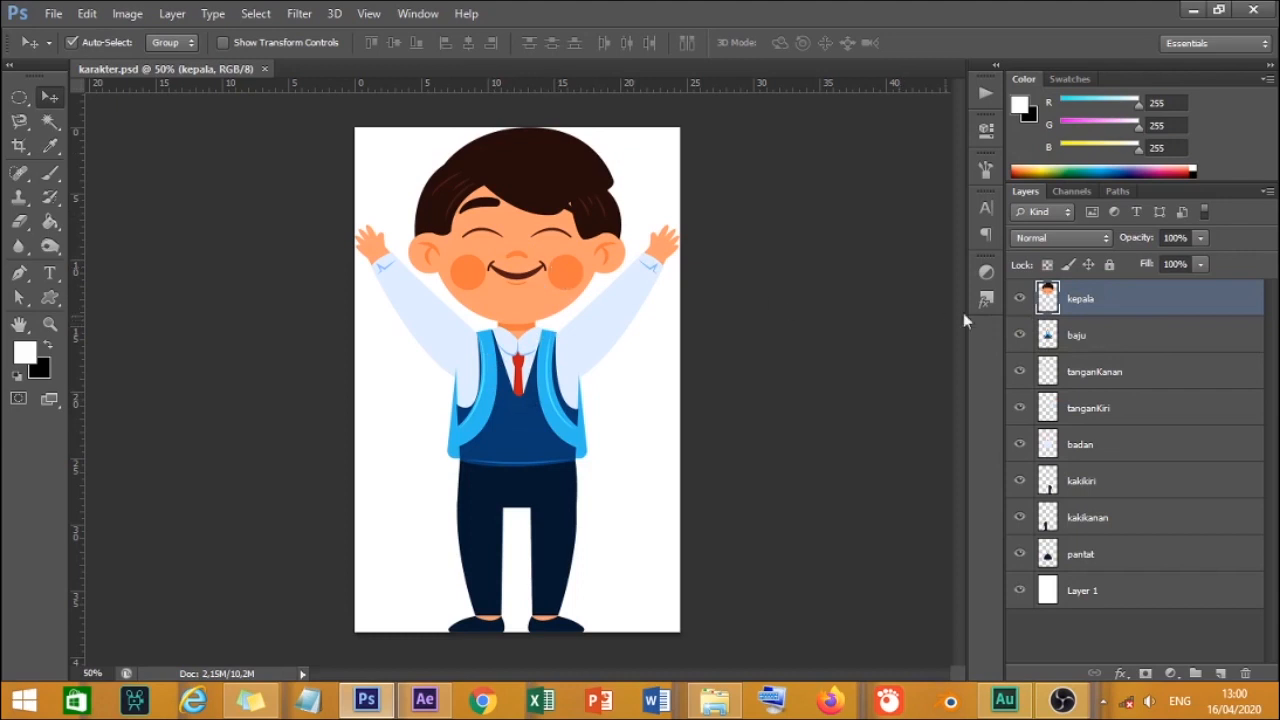
{"action": "left_click", "coordinate": [1018, 299]}
{"action": "left_click", "coordinate": [1018, 300]}
{"action": "left_click", "coordinate": [414, 334]}
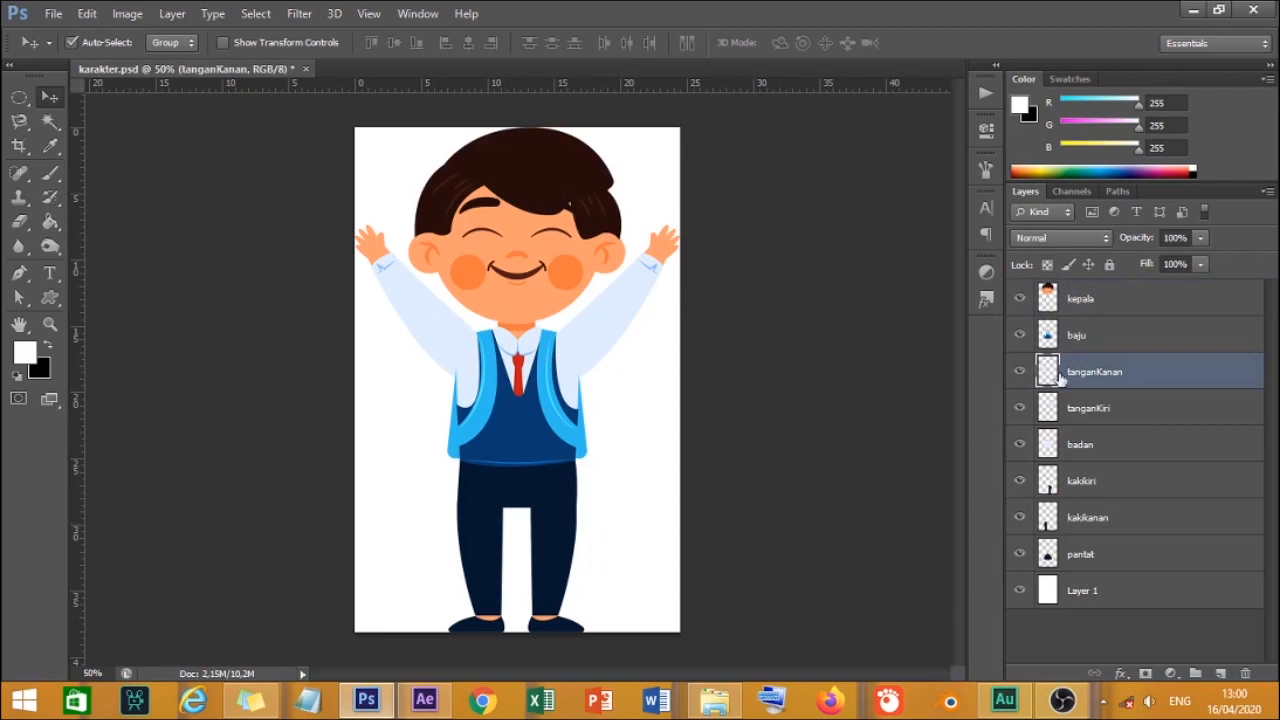
{"action": "left_click", "coordinate": [1019, 373]}
{"action": "left_click", "coordinate": [1019, 372]}
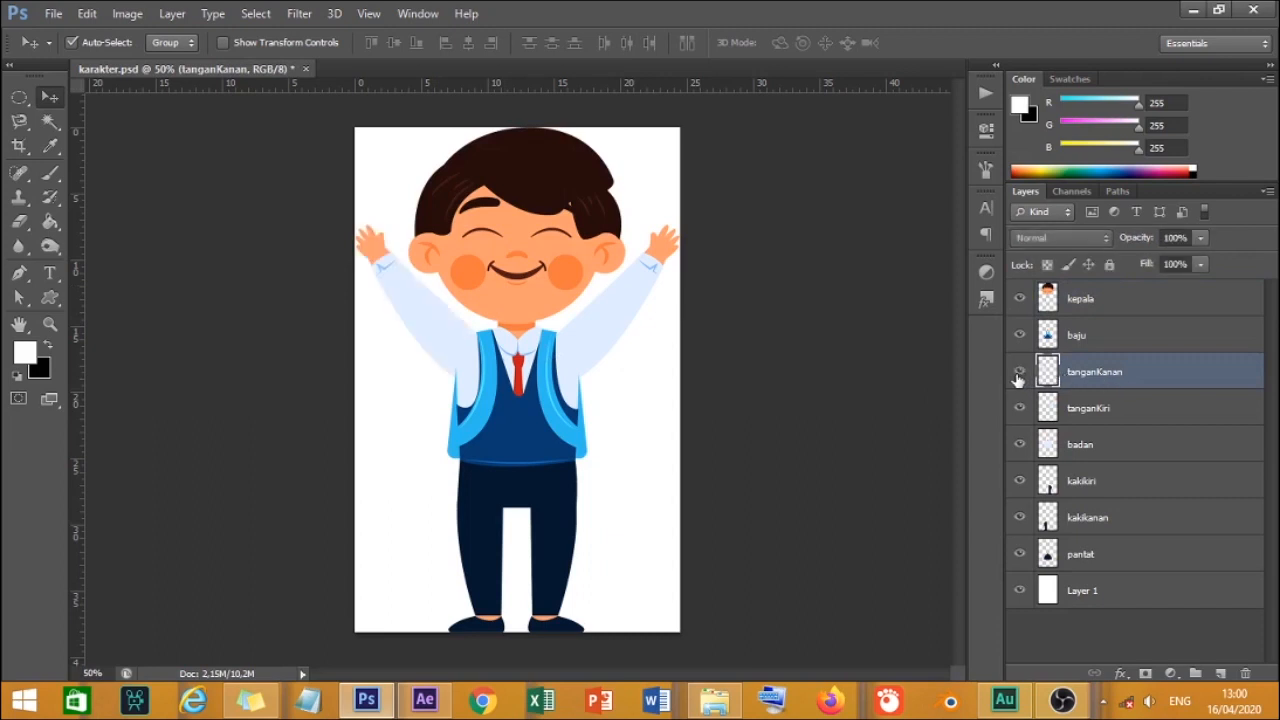
Step: Select the tanganKiri and badan layers in turn, and hide and show the baju layer to check its artwork
{"action": "left_click", "coordinate": [618, 313]}
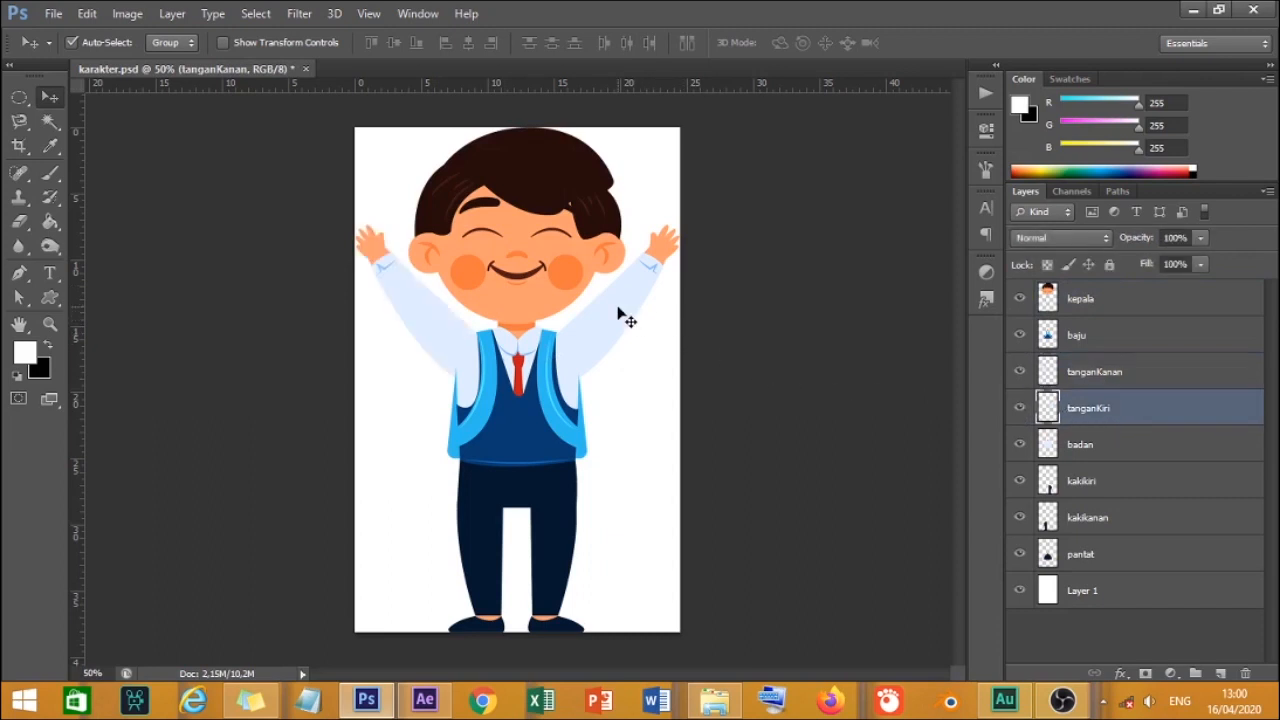
{"action": "left_click", "coordinate": [1055, 455]}
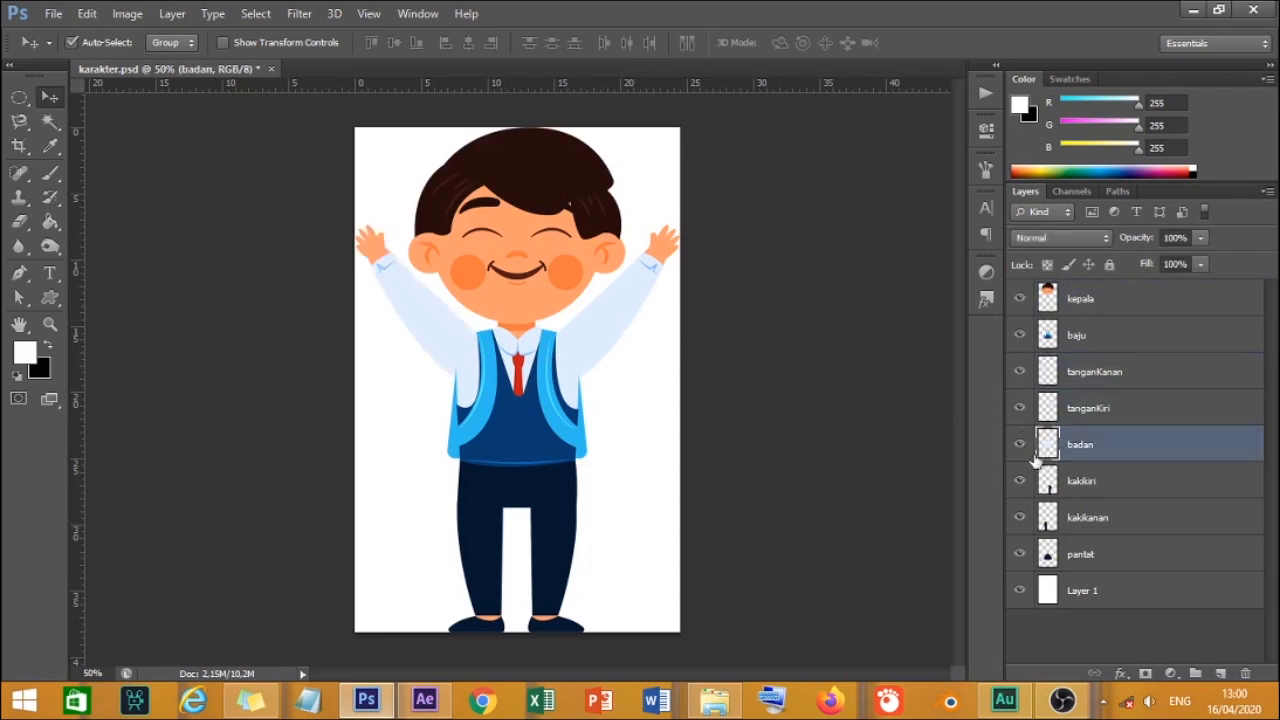
{"action": "left_click", "coordinate": [1066, 340]}
{"action": "left_click", "coordinate": [1019, 341]}
{"action": "left_click", "coordinate": [1019, 338]}
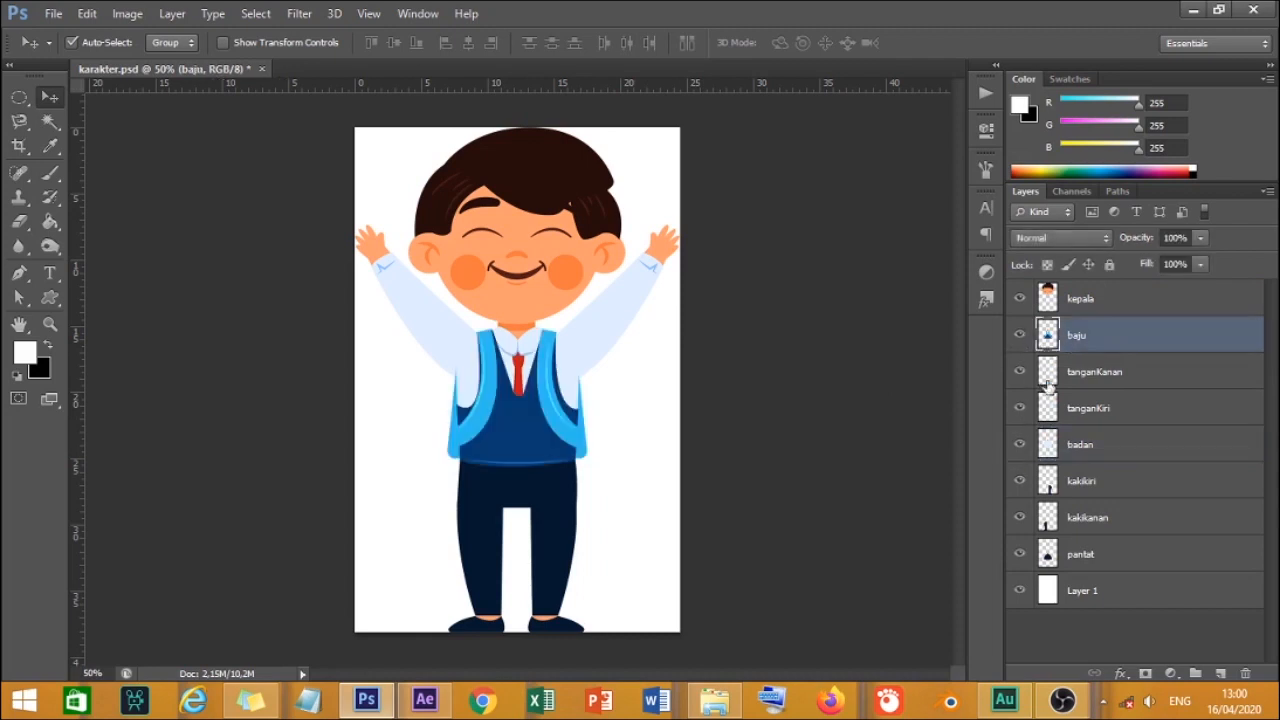
Step: Hide and show the kakikanan, kakikiri and pantat layers in turn to check the lower body parts
{"action": "left_click", "coordinate": [1019, 517]}
{"action": "left_click", "coordinate": [1019, 517]}
{"action": "left_click", "coordinate": [1019, 481]}
{"action": "left_click", "coordinate": [1019, 481]}
{"action": "left_click", "coordinate": [1019, 555]}
{"action": "left_click", "coordinate": [1019, 555]}
Step: Hide and show the Layer 1 background and the kepala layer to check their contents
{"action": "left_click", "coordinate": [1019, 591]}
{"action": "left_click", "coordinate": [1019, 591]}
{"action": "left_click", "coordinate": [1027, 310]}
{"action": "left_click", "coordinate": [1020, 297]}
{"action": "left_click", "coordinate": [1020, 297]}
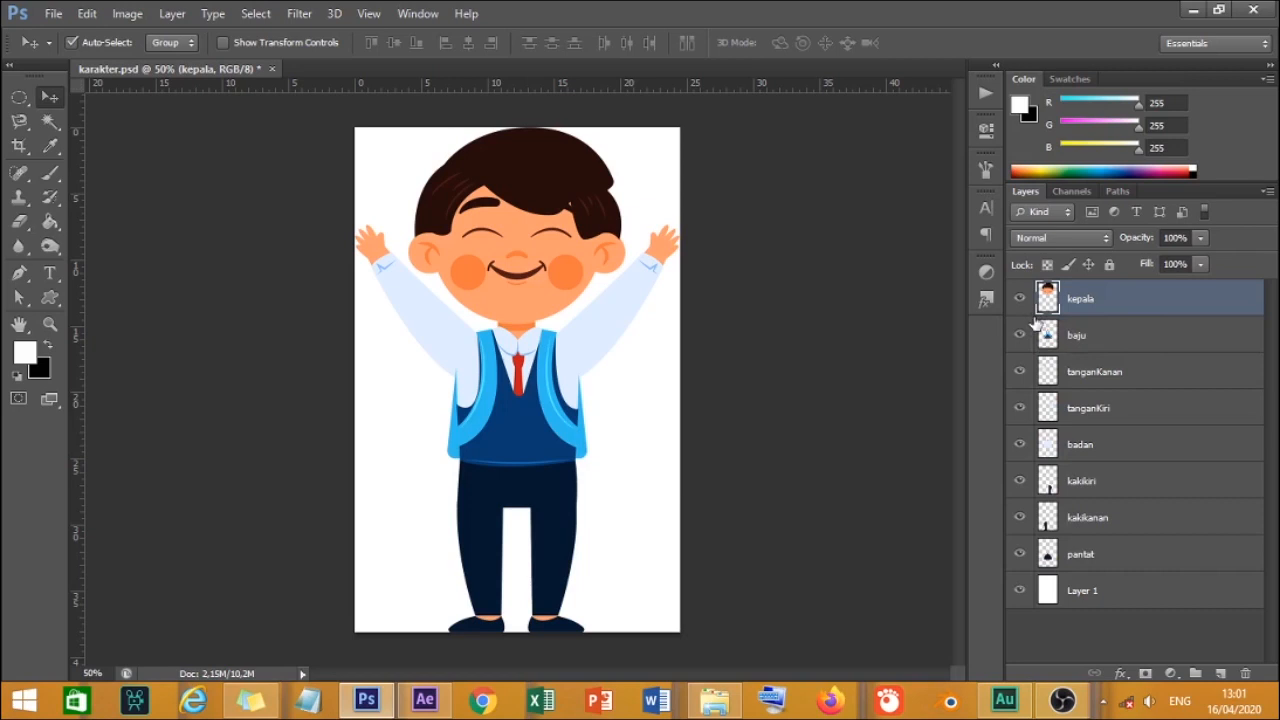
Step: Select the vest, left arm, left leg and hips on the character to examine how the separate parts join
{"action": "left_click", "coordinate": [590, 358]}
{"action": "left_click", "coordinate": [532, 407]}
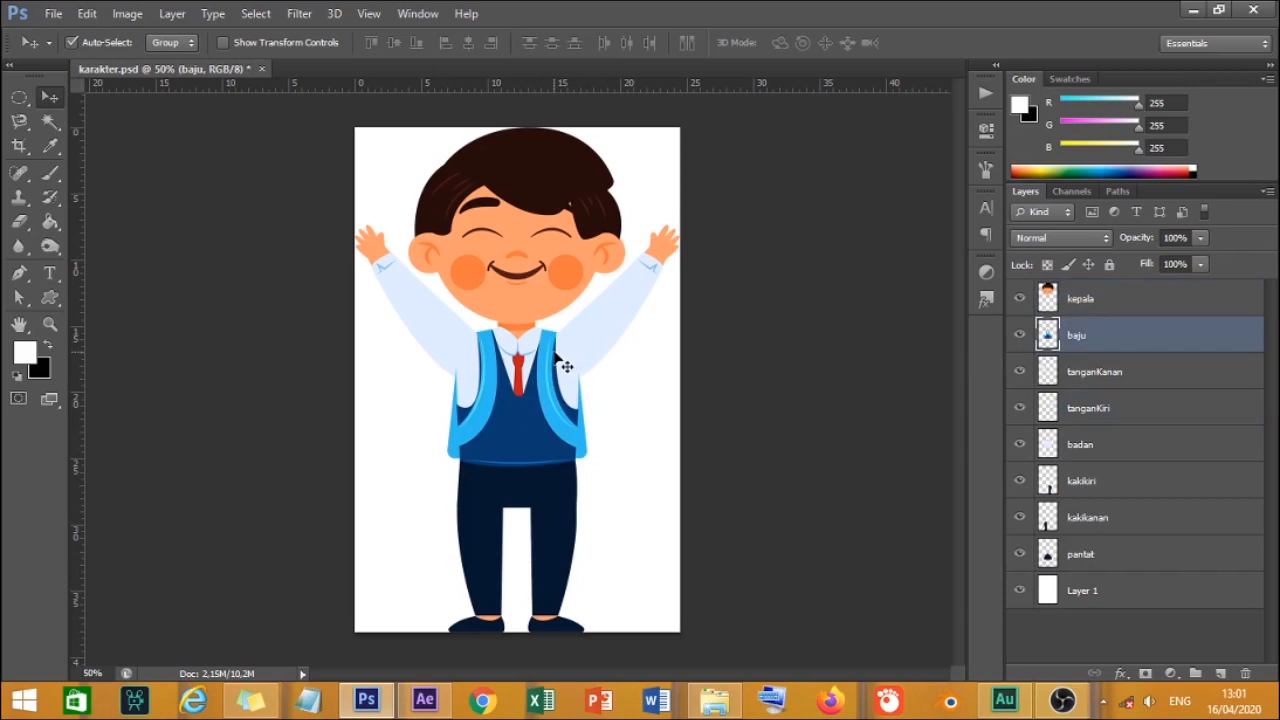
{"action": "scroll", "coordinate": [563, 365], "scroll_direction": "up", "scroll_amount": 6}
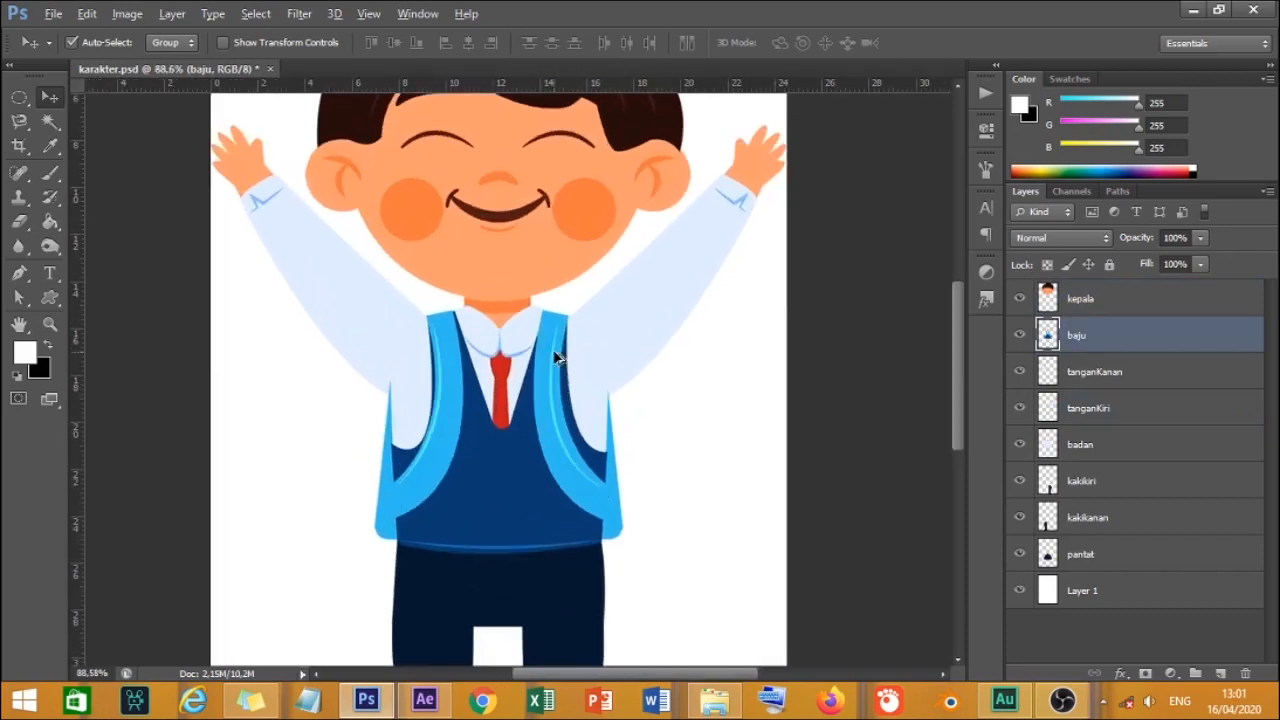
{"action": "scroll", "coordinate": [557, 352], "scroll_direction": "up", "scroll_amount": 2}
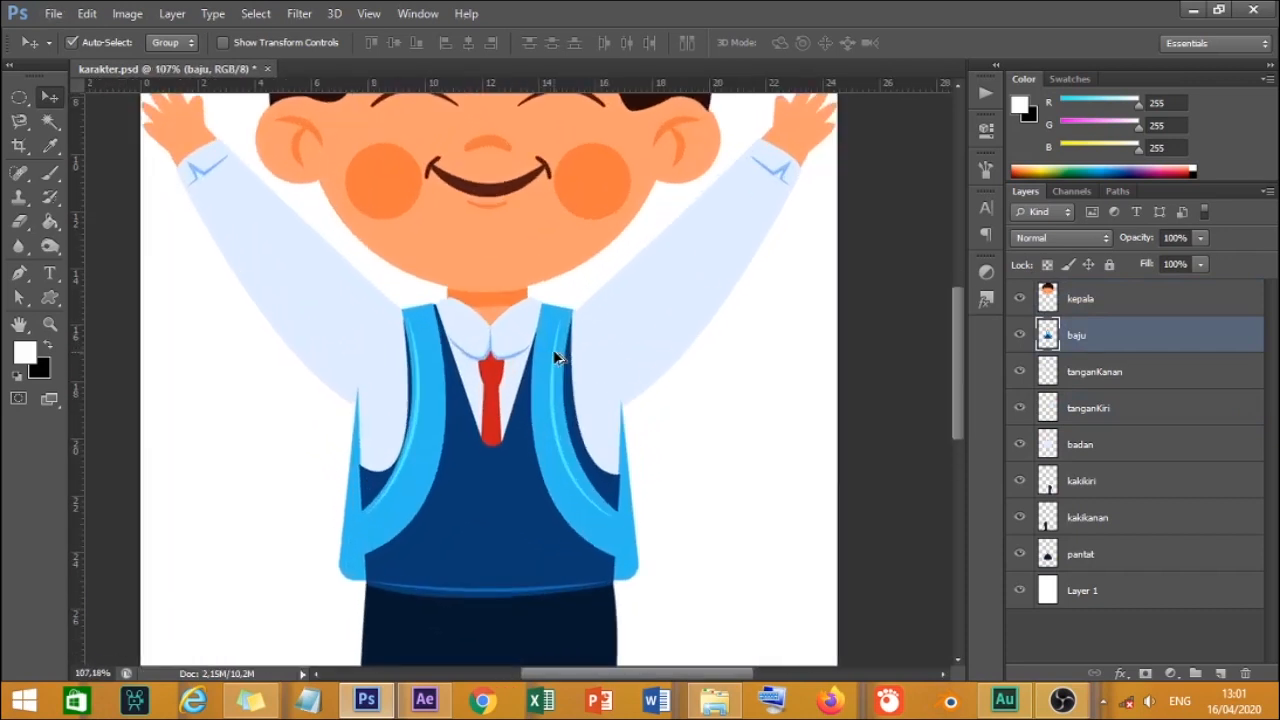
{"action": "left_click", "coordinate": [691, 324]}
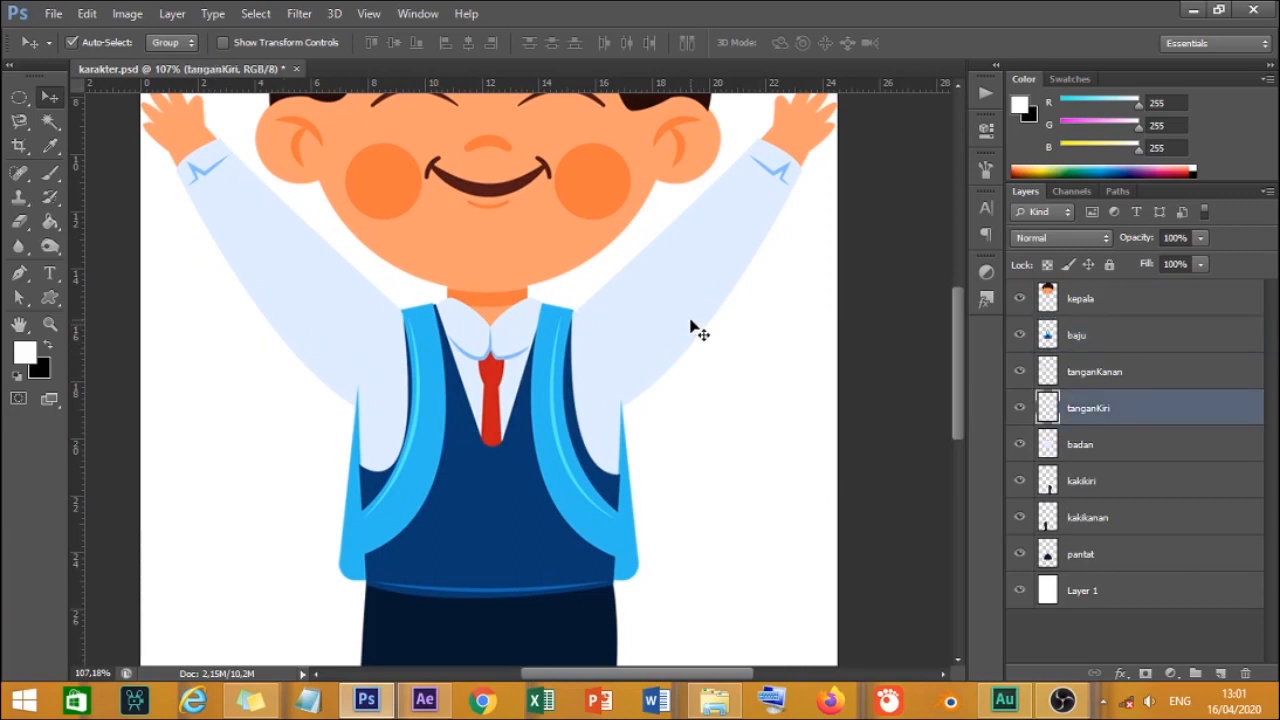
{"action": "scroll", "coordinate": [543, 477], "scroll_direction": "down", "scroll_amount": 2}
{"action": "left_click", "coordinate": [543, 477]}
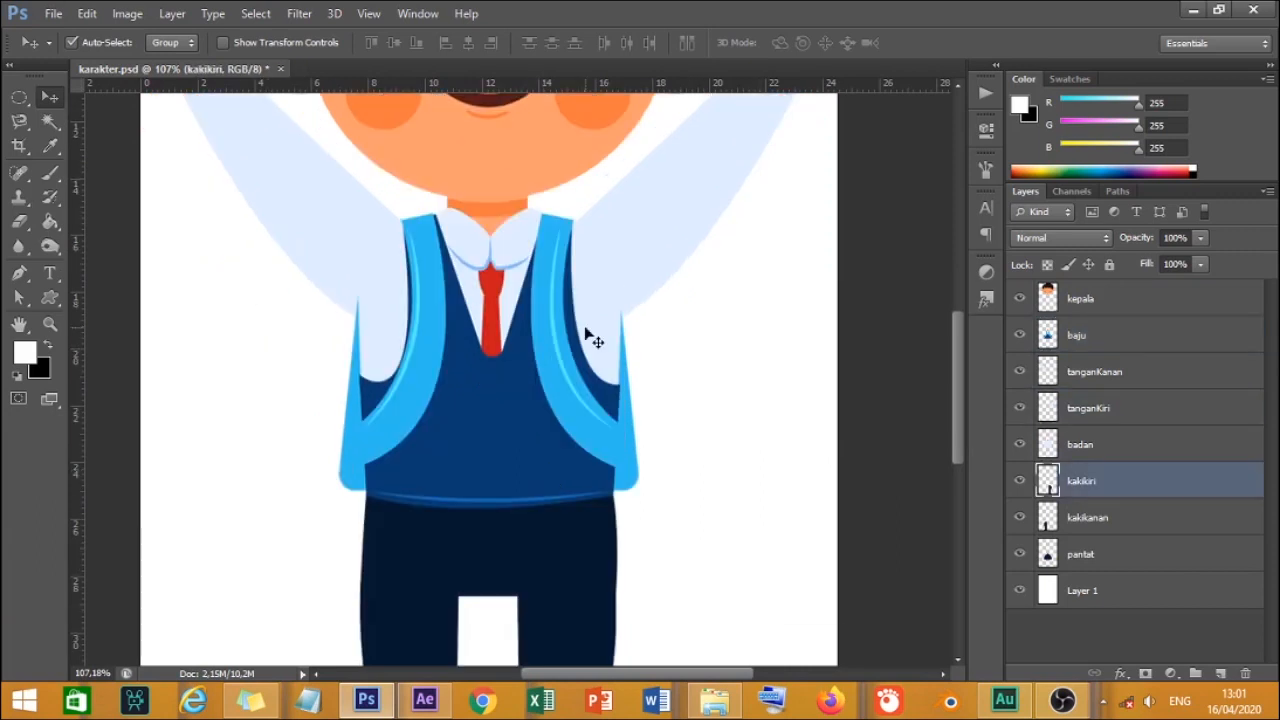
{"action": "scroll", "coordinate": [528, 440], "scroll_direction": "down", "scroll_amount": 1}
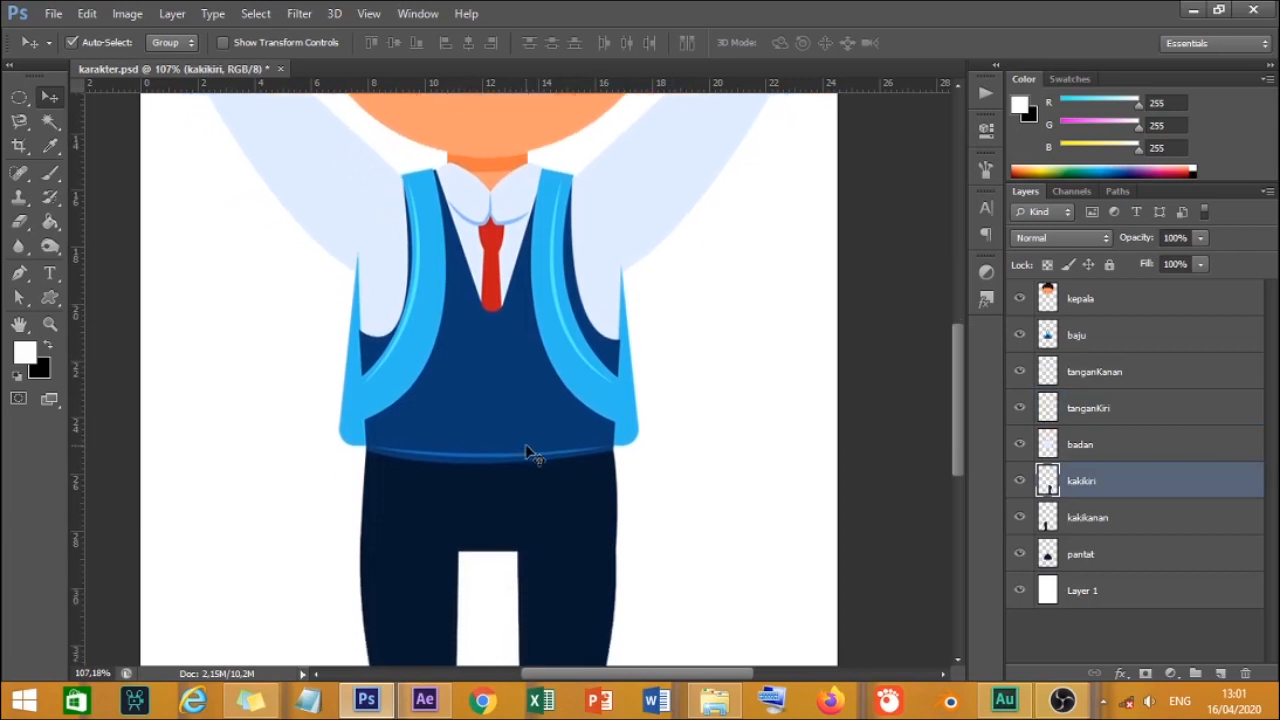
{"action": "left_click", "coordinate": [475, 515]}
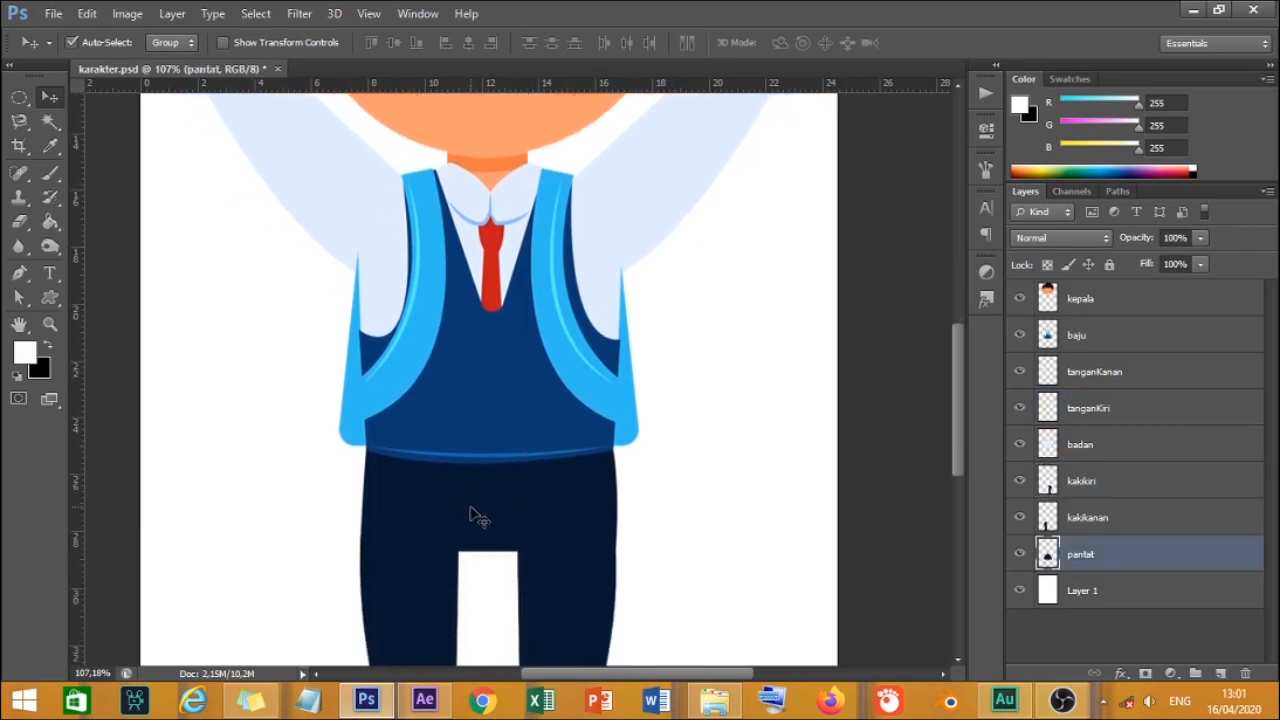
Step: Hide the pantat layer to examine the tops of both legs, and show it again
{"action": "left_click", "coordinate": [1019, 554]}
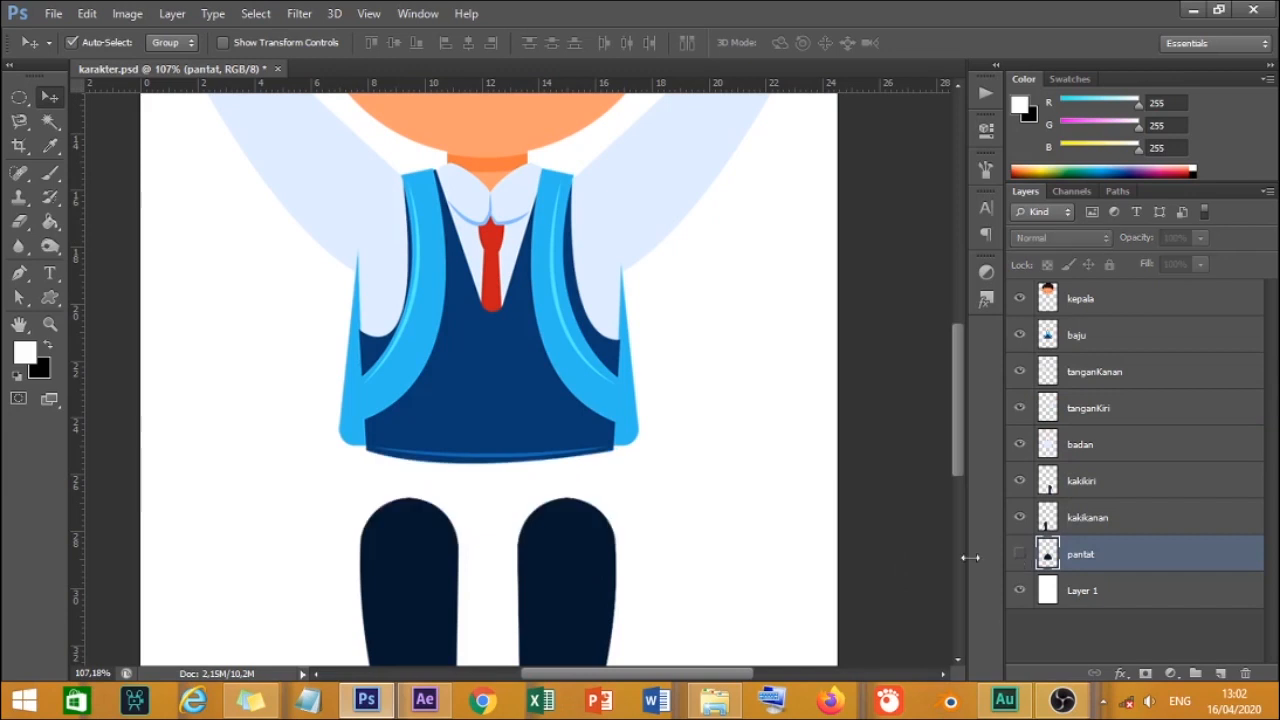
{"action": "scroll", "coordinate": [566, 532], "scroll_direction": "down", "scroll_amount": 1}
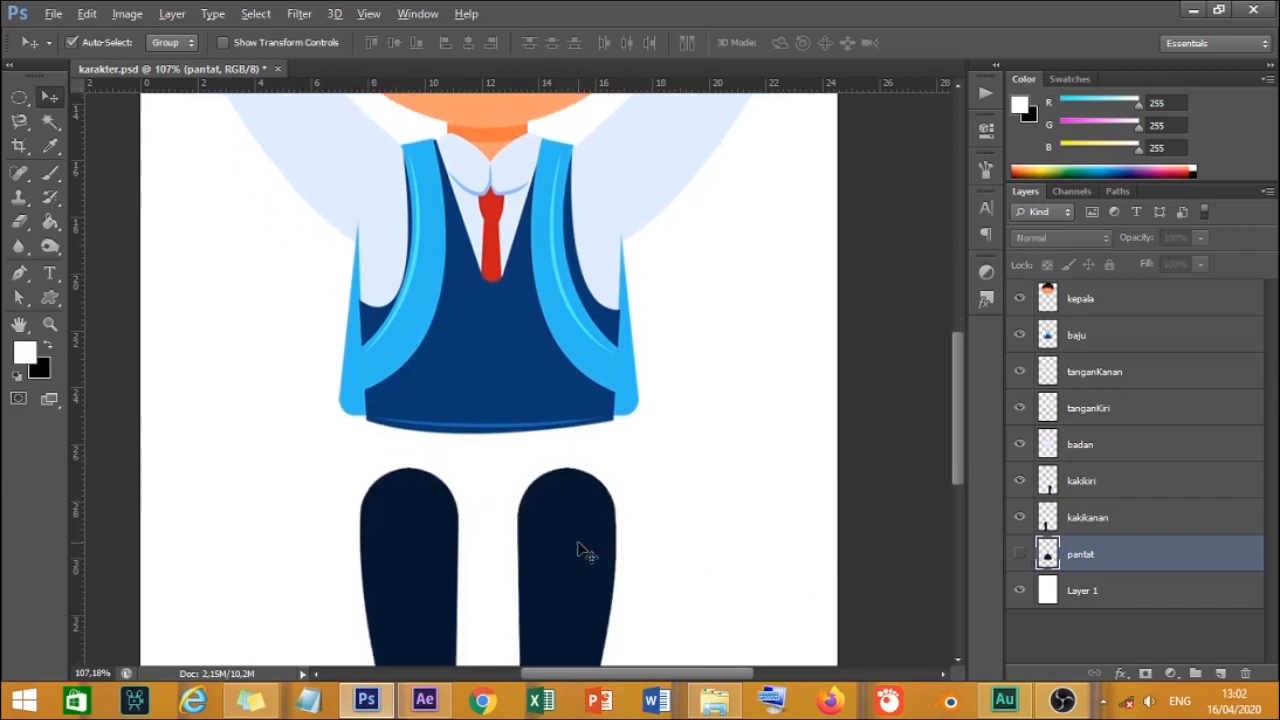
{"action": "scroll", "coordinate": [578, 545], "scroll_direction": "up", "scroll_amount": 2}
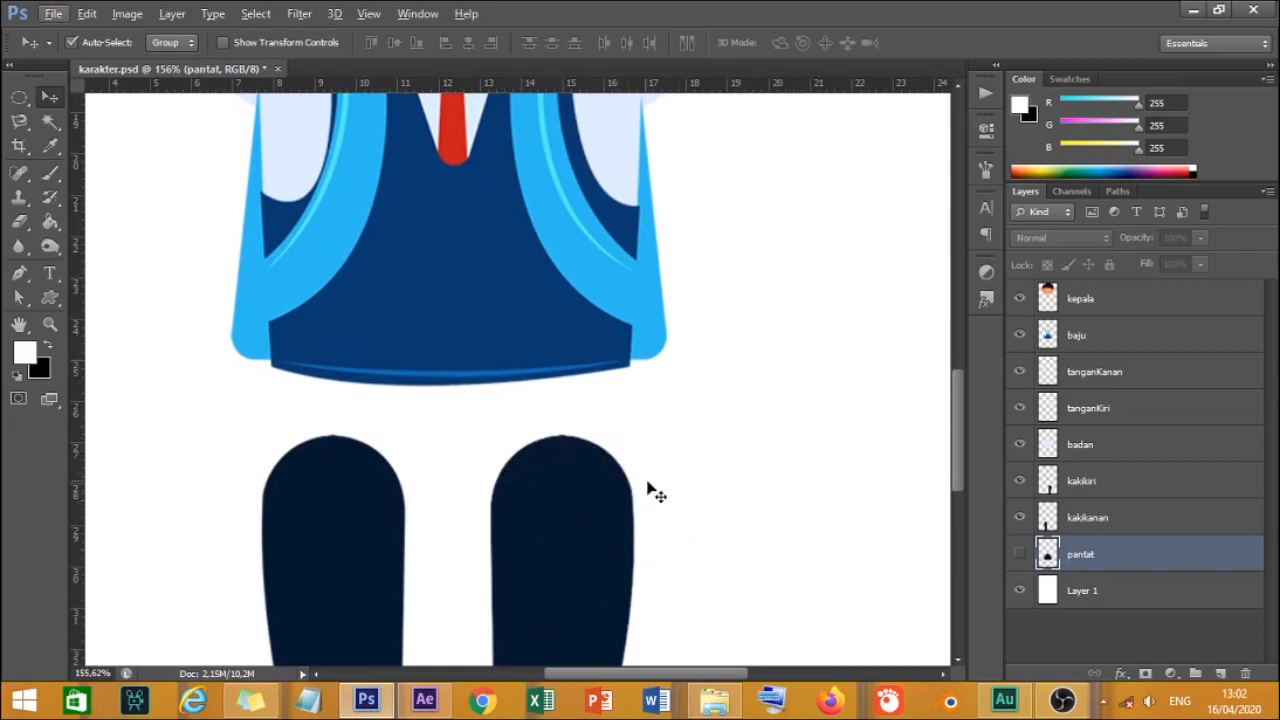
{"action": "left_click", "coordinate": [1019, 554]}
Step: Try rotating the kakikiri layer about 55° around a pivot moved to the hip, and discard the transformation
{"action": "left_click", "coordinate": [590, 541]}
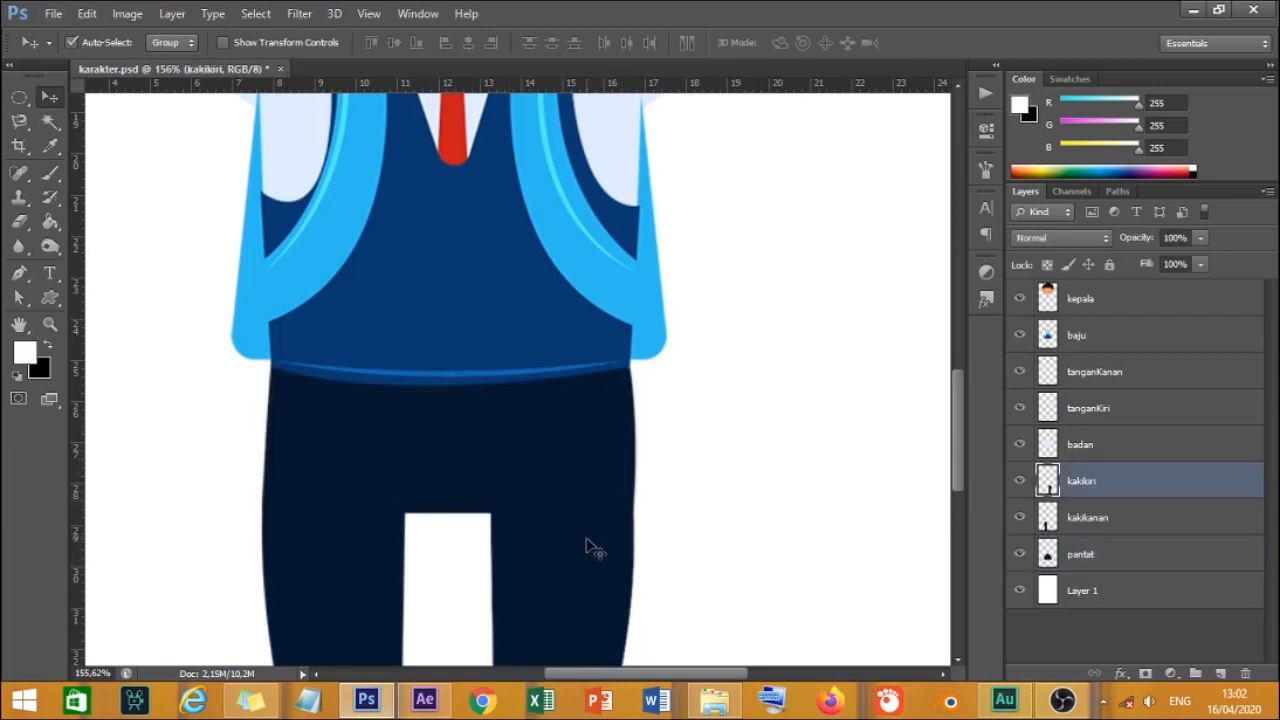
{"action": "left_click_drag", "start_coordinate": [589, 557], "coordinate": [518, 352]}
{"action": "scroll", "coordinate": [520, 388], "scroll_direction": "down", "scroll_amount": 2}
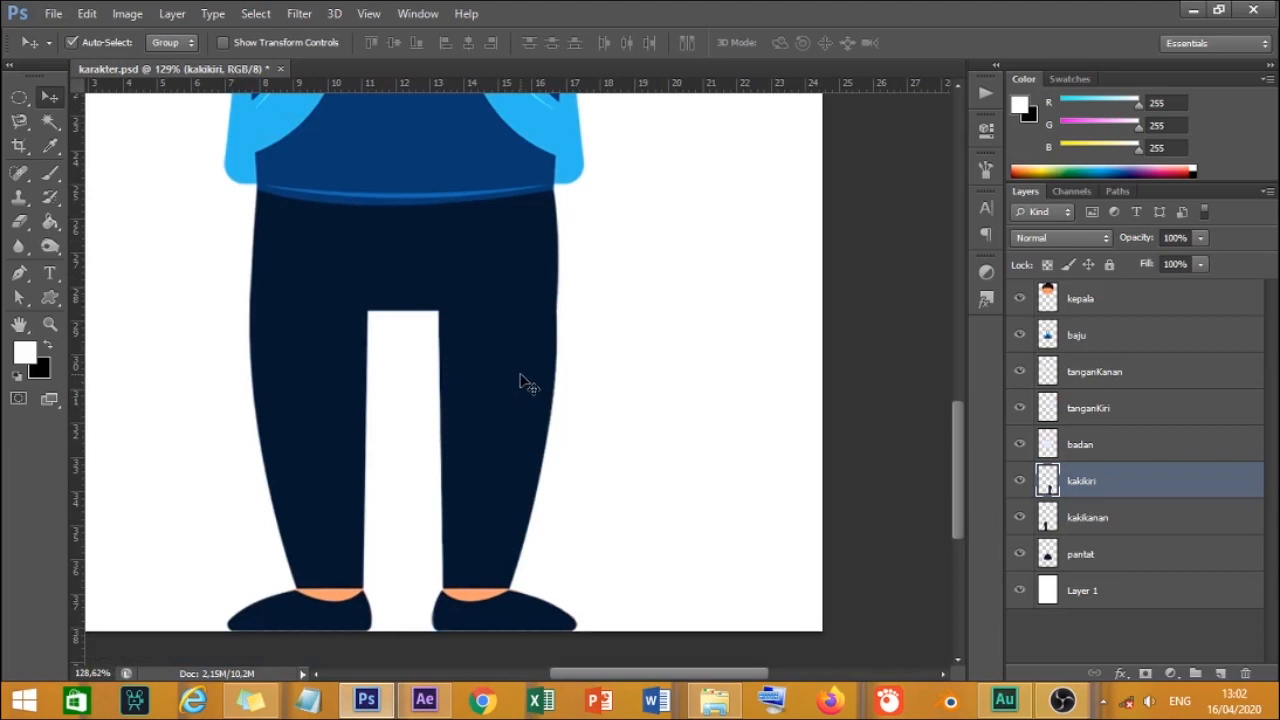
{"action": "key", "text": "ctrl+t"}
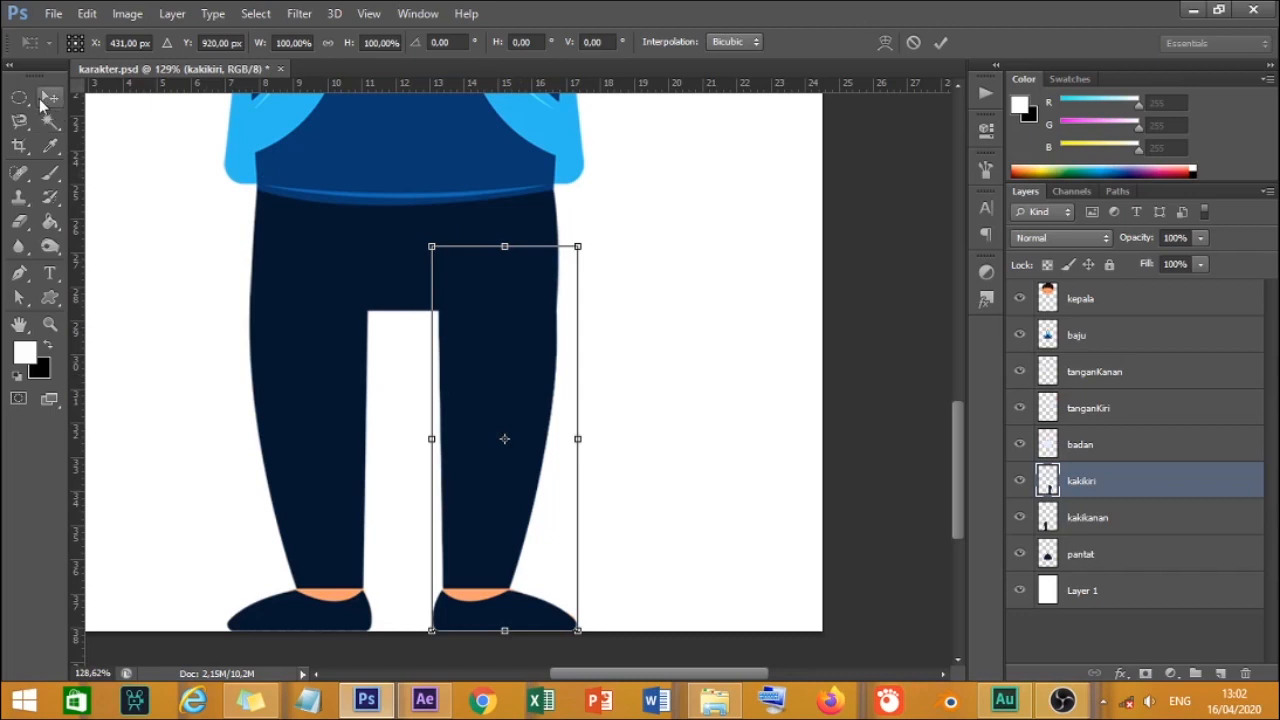
{"action": "left_click_drag", "start_coordinate": [504, 438], "coordinate": [499, 308]}
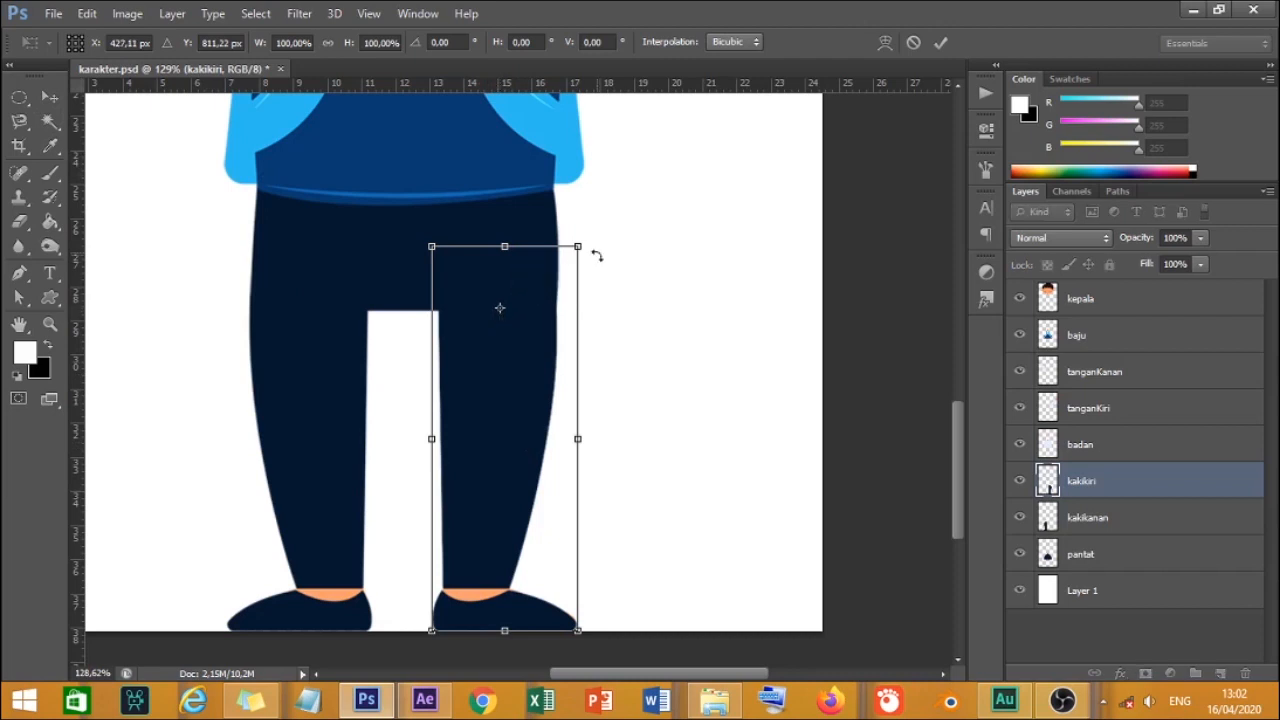
{"action": "left_click_drag", "start_coordinate": [624, 242], "coordinate": [606, 363]}
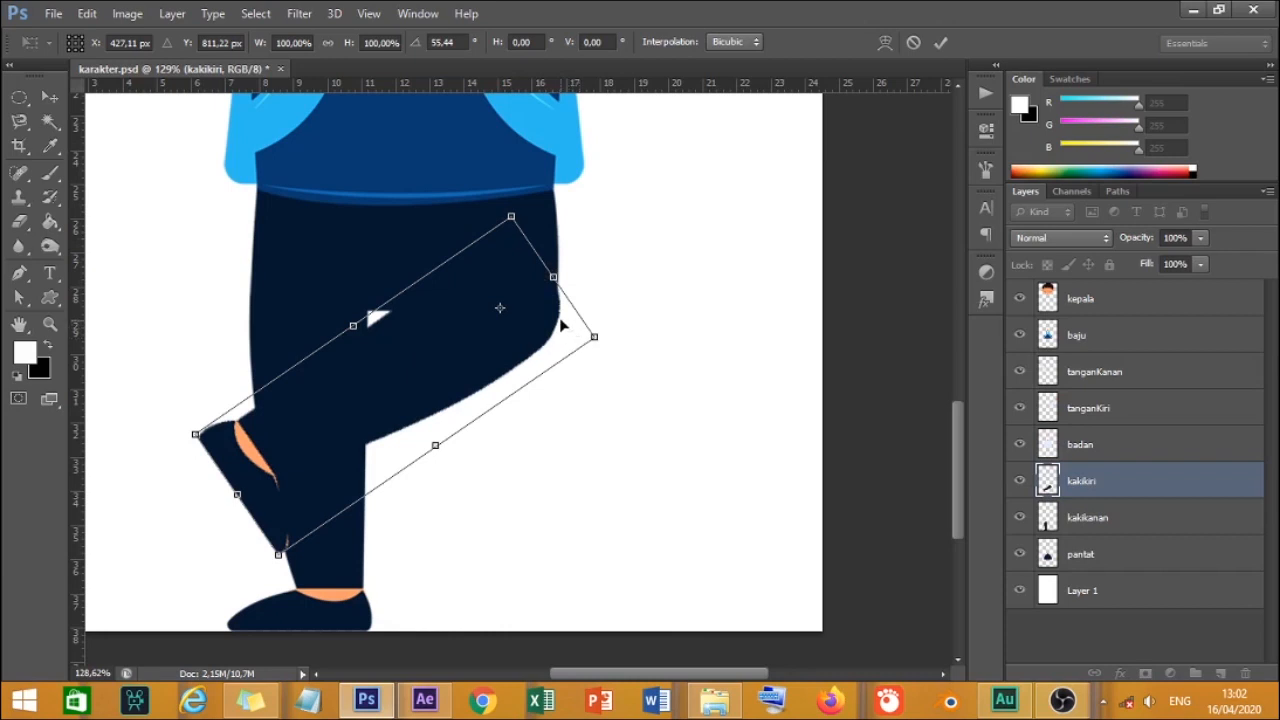
{"action": "key", "text": "ctrl+z"}
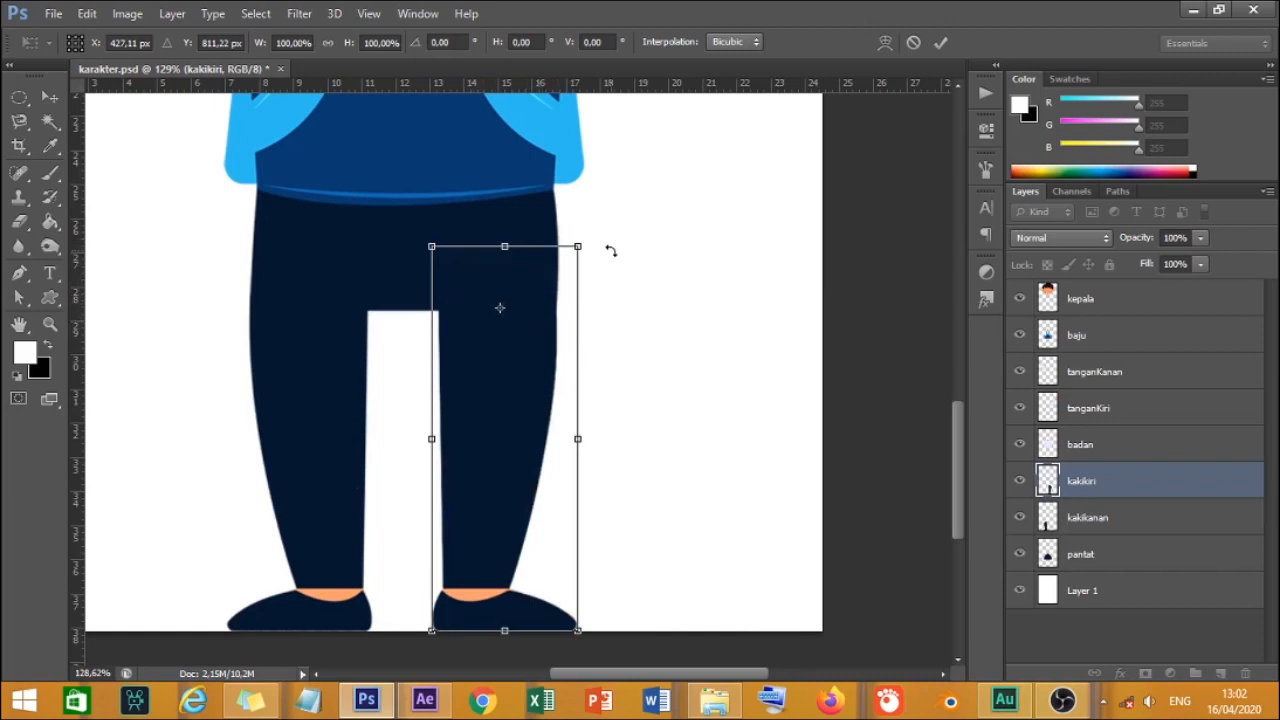
{"action": "left_click_drag", "start_coordinate": [545, 206], "coordinate": [583, 376]}
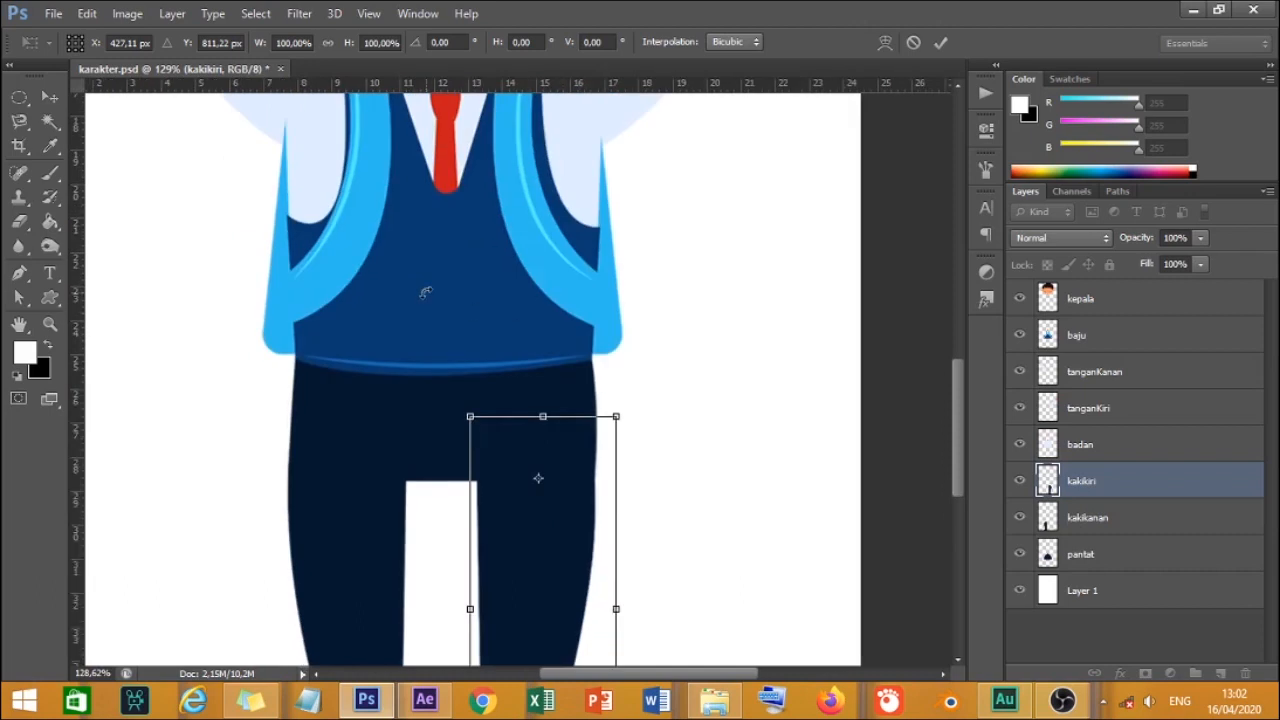
{"action": "left_click", "coordinate": [49, 97]}
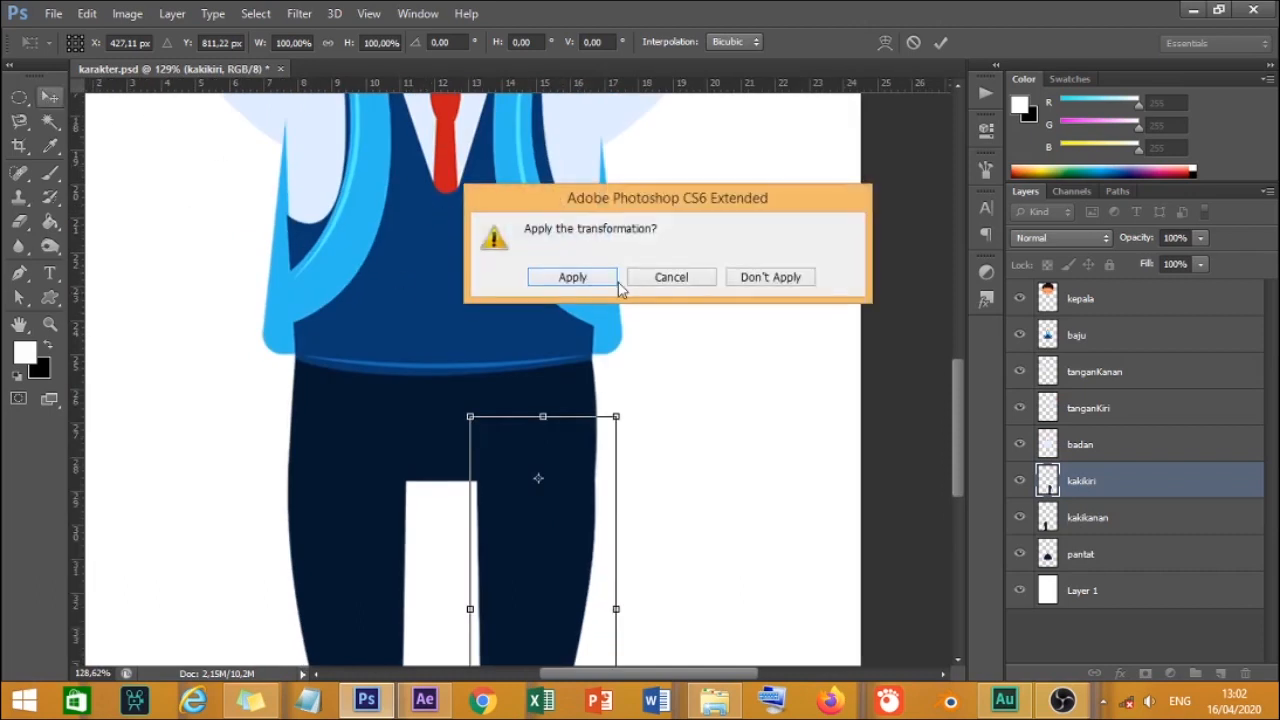
{"action": "left_click", "coordinate": [768, 280]}
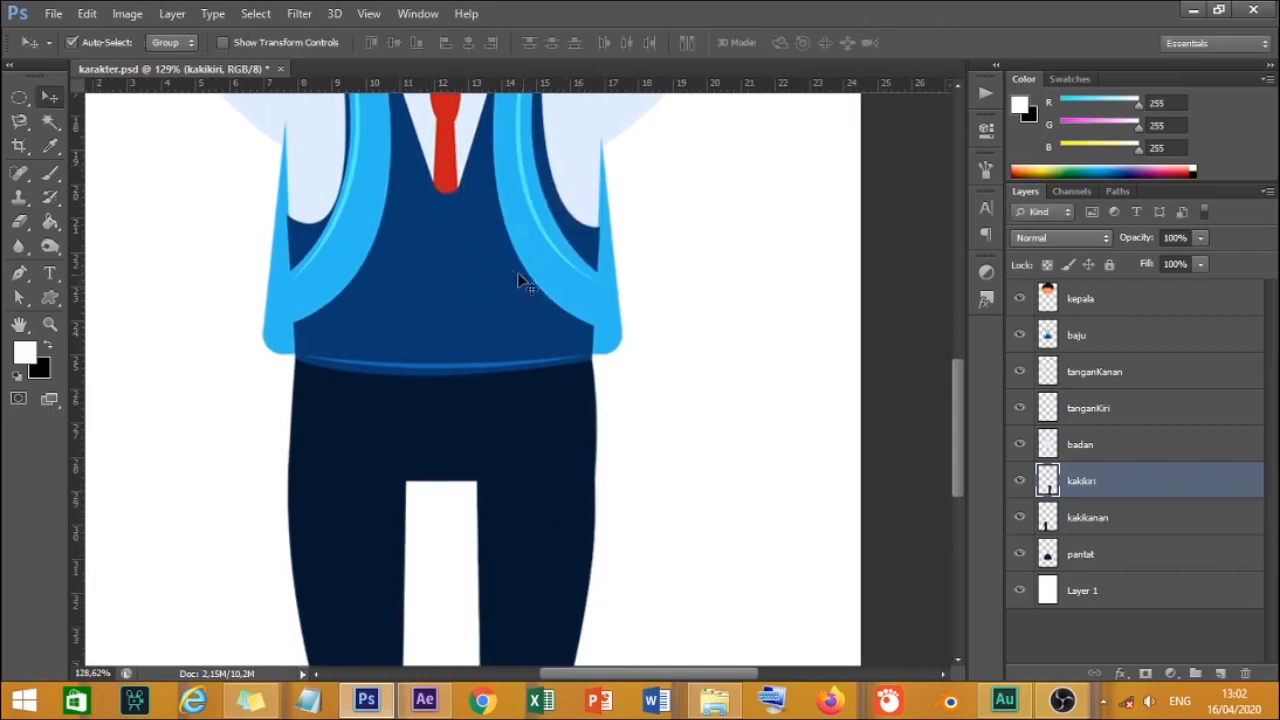
Step: Try moving the tanganKiri arm away from the shoulder, and undo the move
{"action": "left_click_drag", "start_coordinate": [480, 233], "coordinate": [535, 447]}
{"action": "left_click_drag", "start_coordinate": [702, 294], "coordinate": [810, 289]}
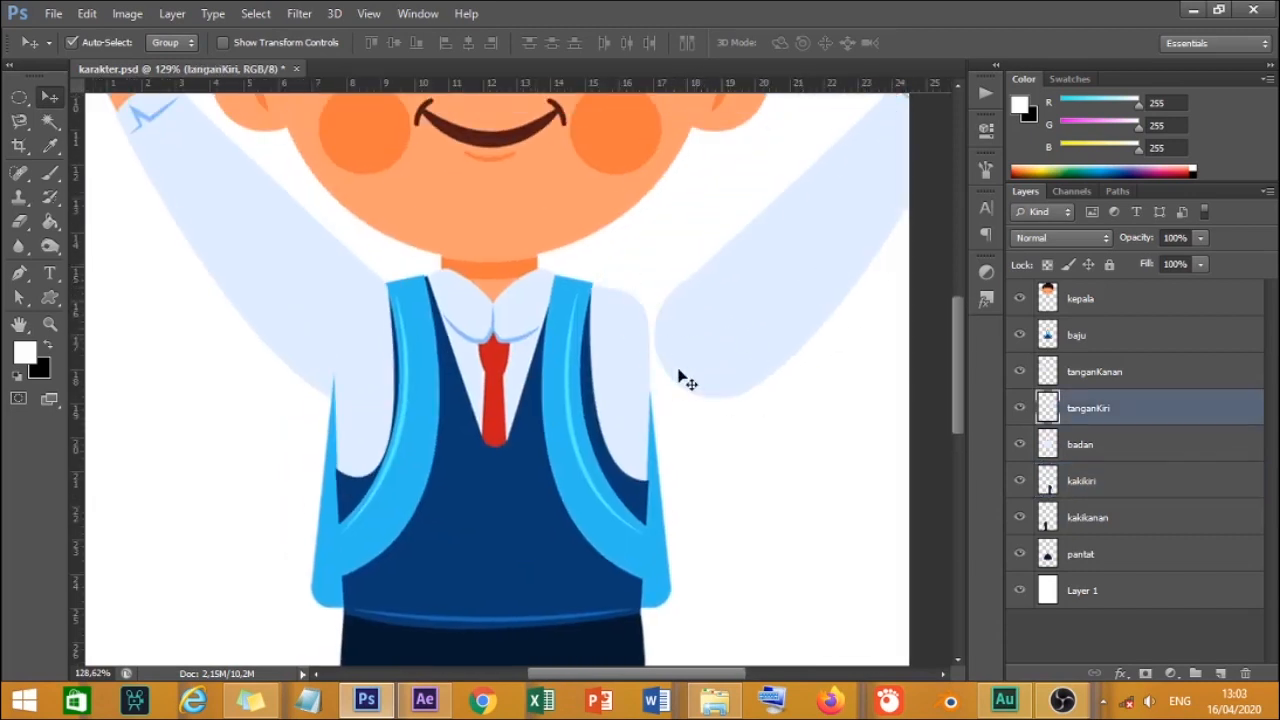
{"action": "key", "text": "ctrl+z"}
Step: Try moving the pantat layer sideways away from the legs, and undo the move
{"action": "left_click_drag", "start_coordinate": [517, 466], "coordinate": [523, 329]}
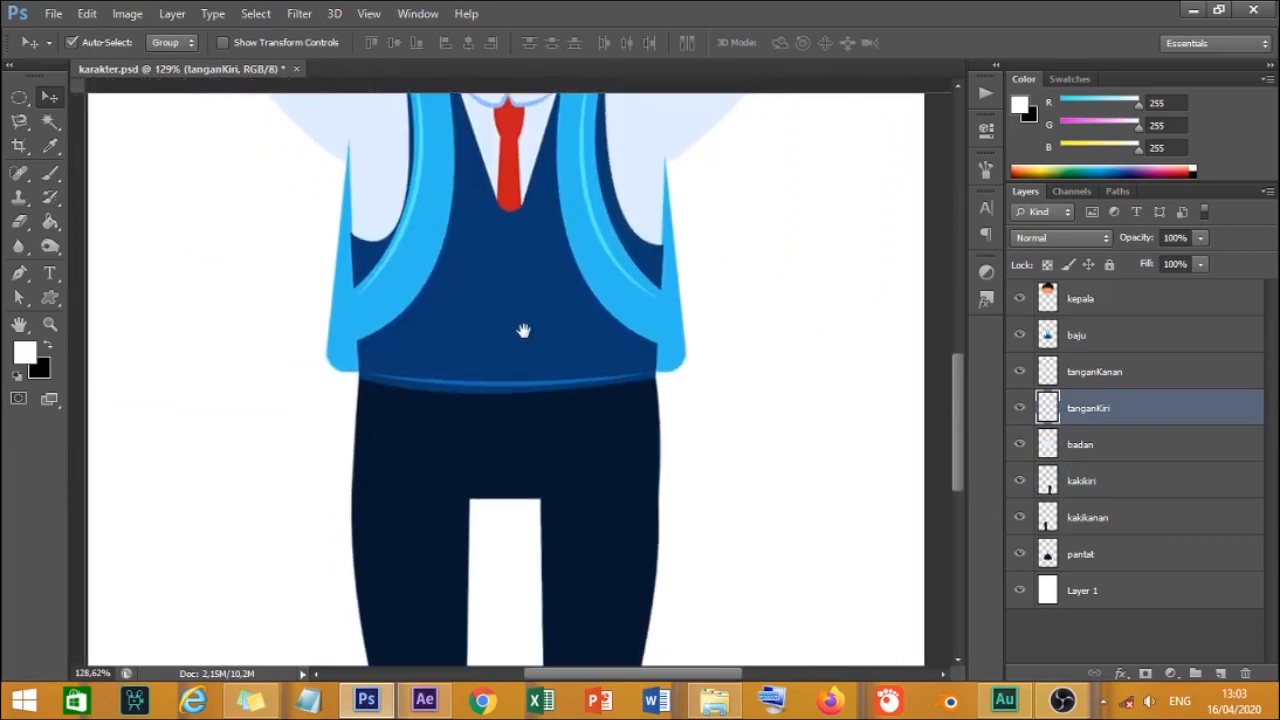
{"action": "left_click_drag", "start_coordinate": [524, 376], "coordinate": [224, 412]}
{"action": "key", "text": "ctrl+z"}
Step: Try rotating the baju and badan layers together by about -37° around a pivot at the waist, cancel the transformation and deselect both layers
{"action": "left_click", "coordinate": [537, 205]}
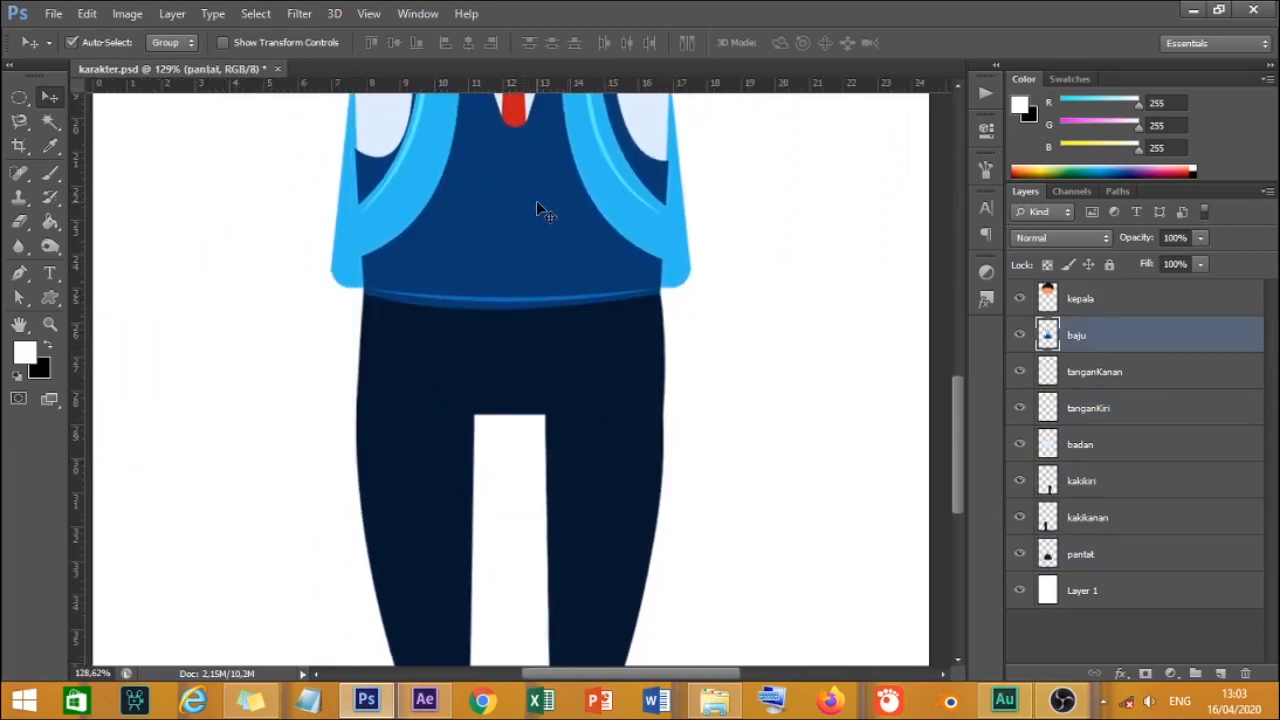
{"action": "left_click", "coordinate": [1094, 447], "text": "shift"}
{"action": "left_click", "coordinate": [1091, 449]}
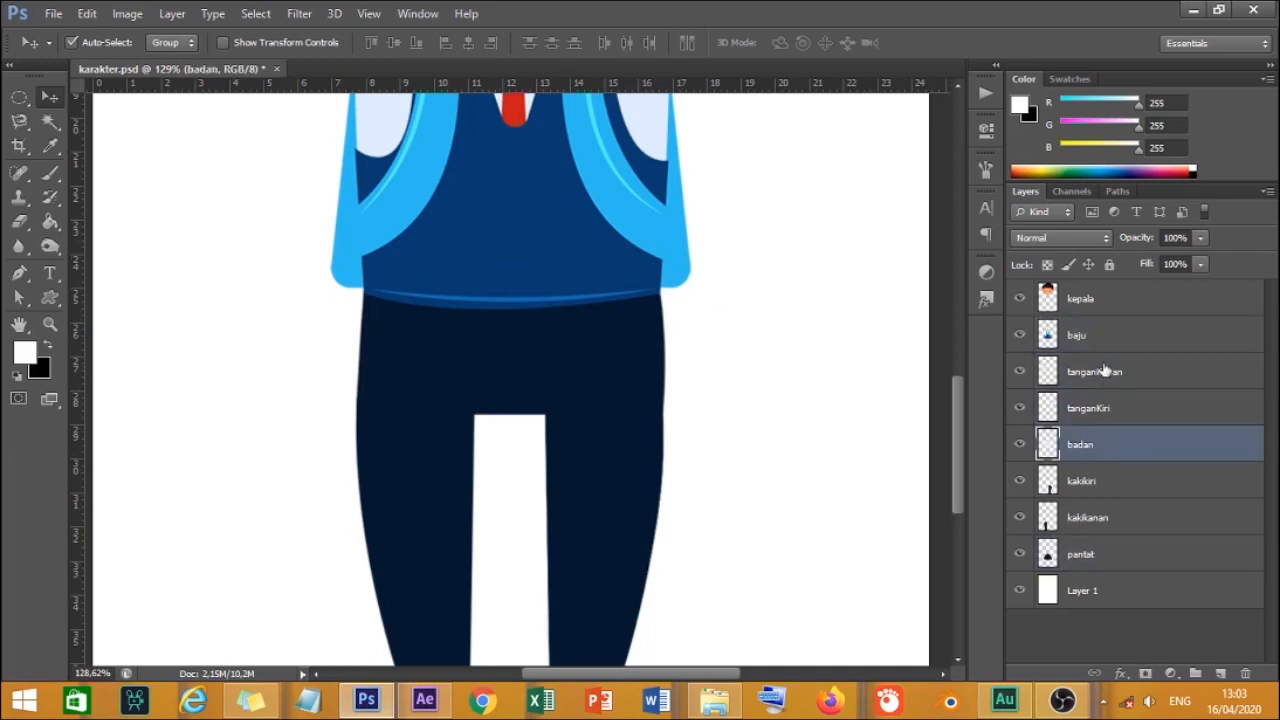
{"action": "left_click", "coordinate": [1104, 342], "text": "ctrl"}
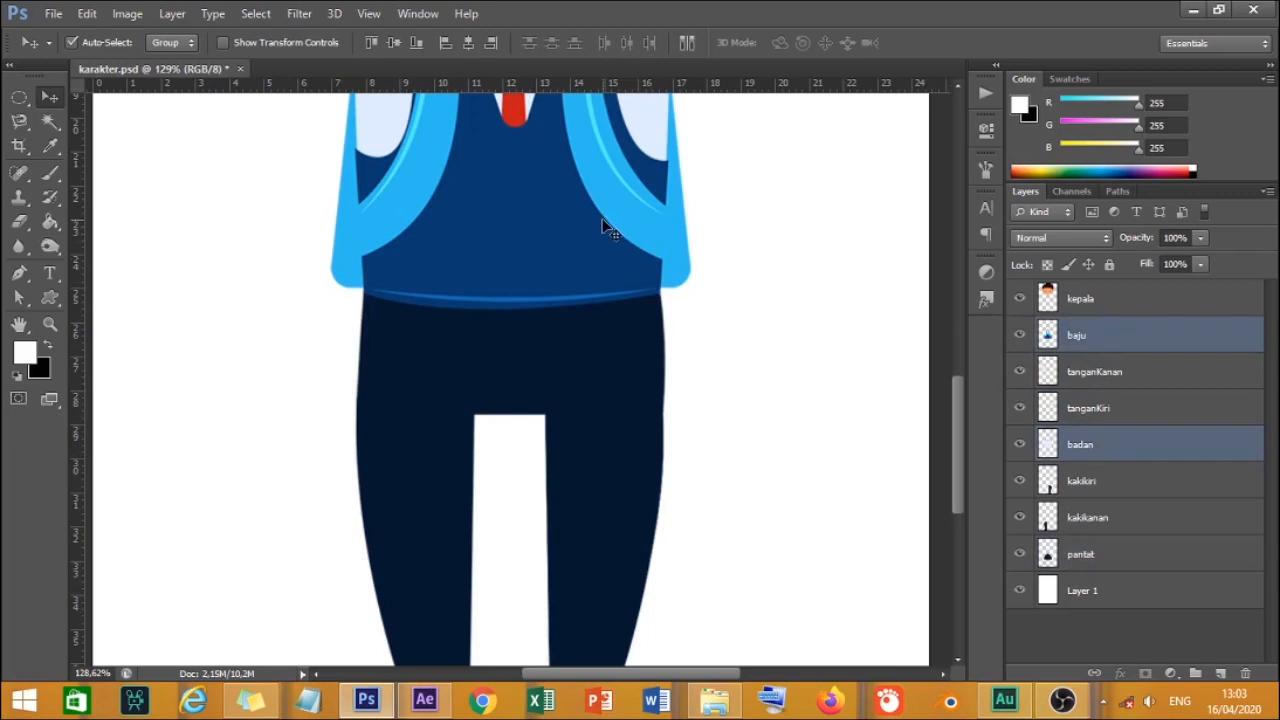
{"action": "key", "text": "ctrl+t"}
{"action": "left_click_drag", "start_coordinate": [570, 184], "coordinate": [575, 331]}
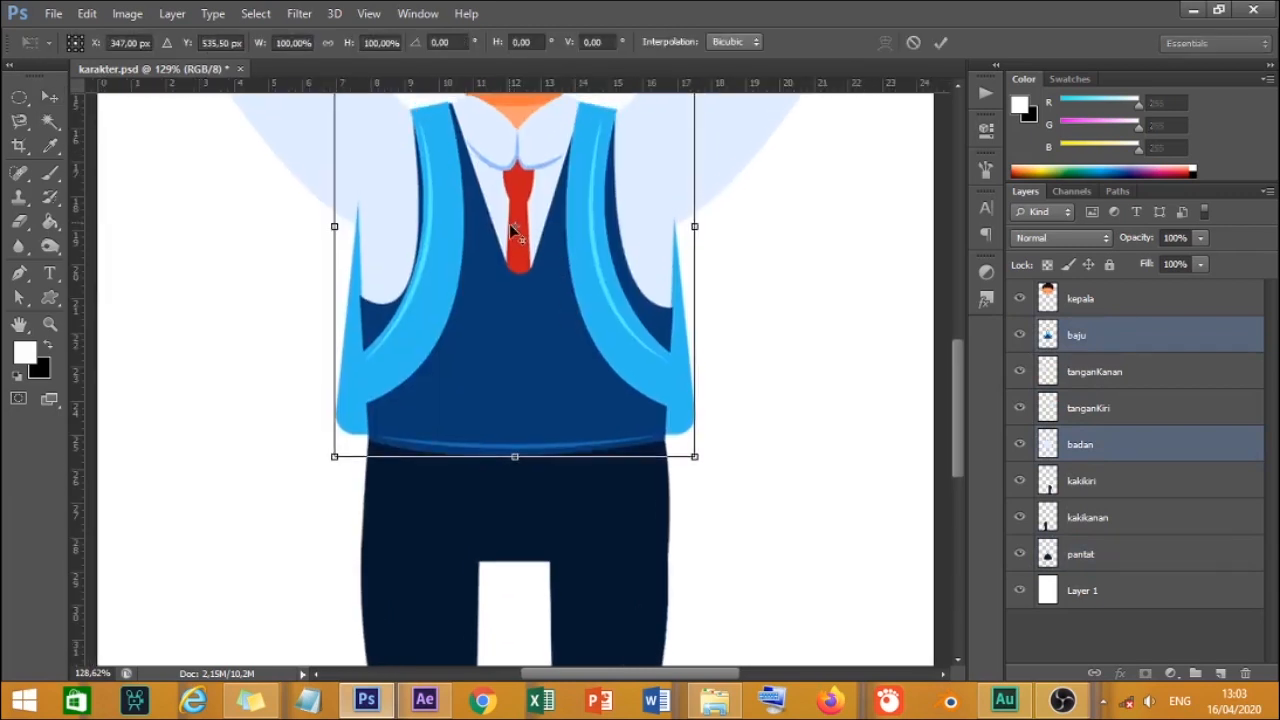
{"action": "left_click_drag", "start_coordinate": [510, 226], "coordinate": [512, 432]}
{"action": "left_click_drag", "start_coordinate": [791, 509], "coordinate": [726, 321]}
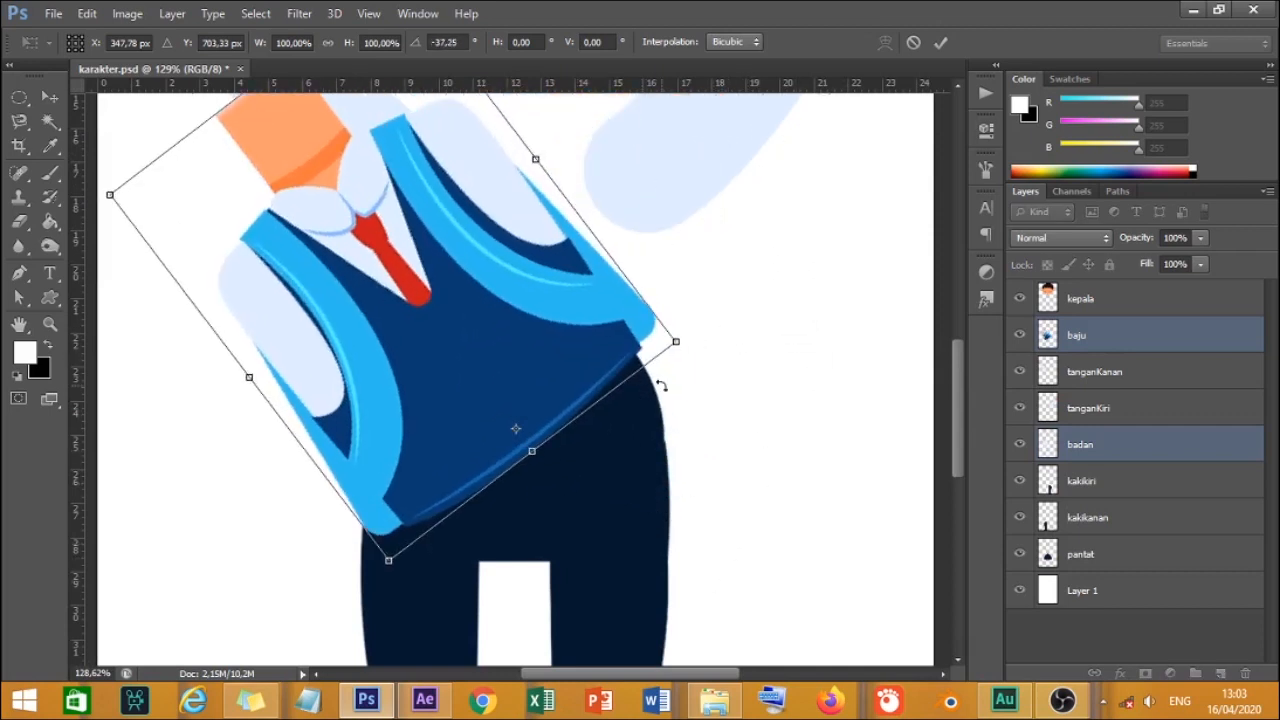
{"action": "key", "text": "Escape"}
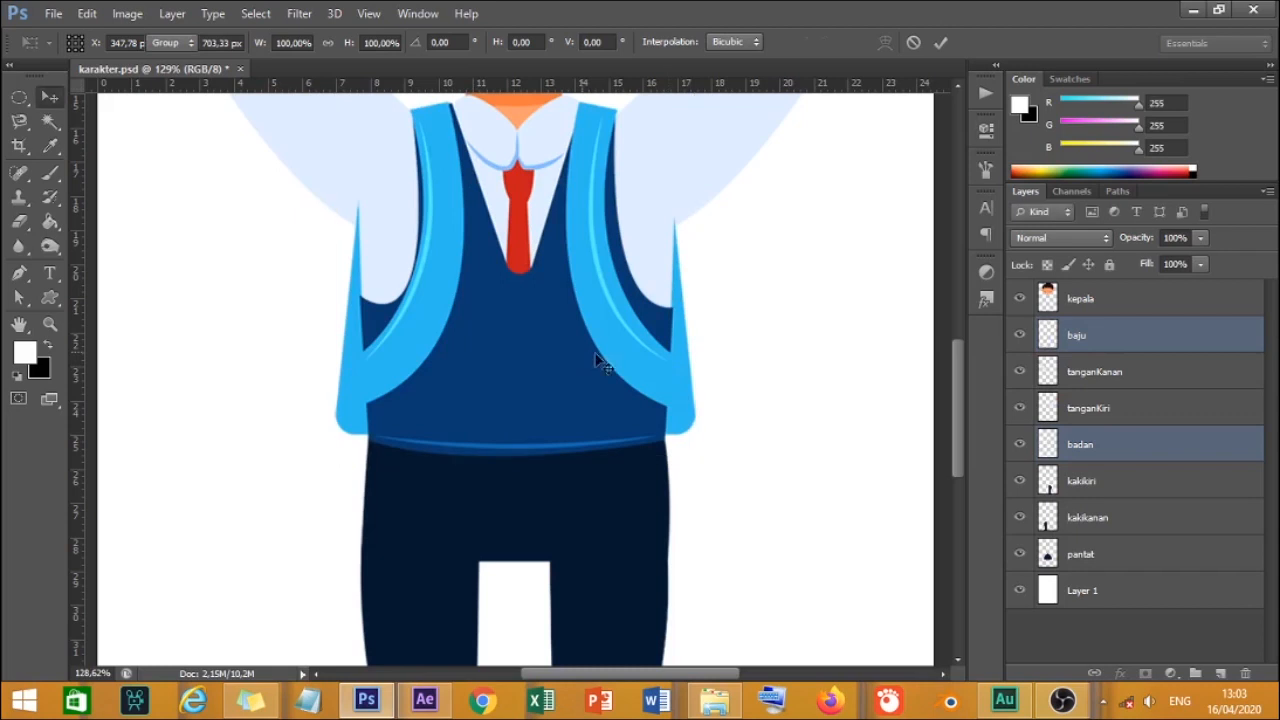
{"action": "left_click", "coordinate": [706, 360]}
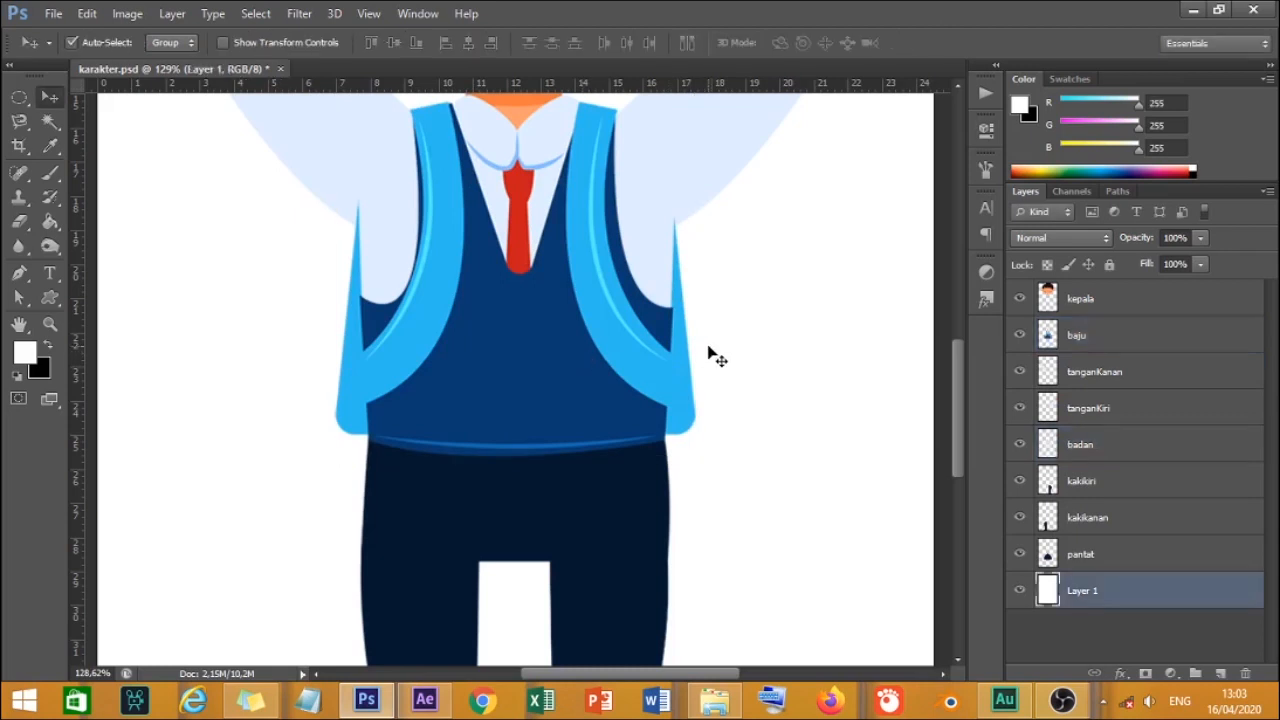
{"action": "scroll", "coordinate": [708, 358], "scroll_direction": "down", "scroll_amount": 5}
{"action": "key", "text": "alt"}
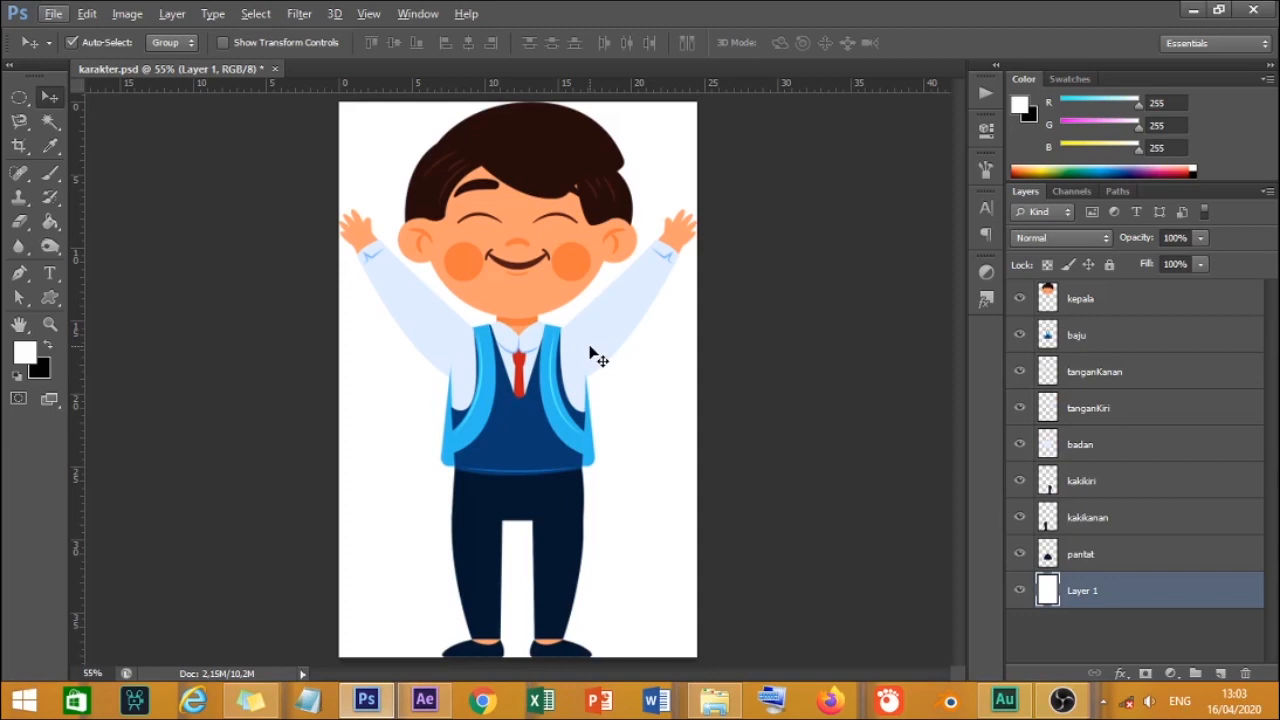
Step: Switch to After Effects and create a 10-second HDV/HDTV 720 25 composition at 1280 x 720 px with a gray background
{"action": "left_click", "coordinate": [424, 703]}
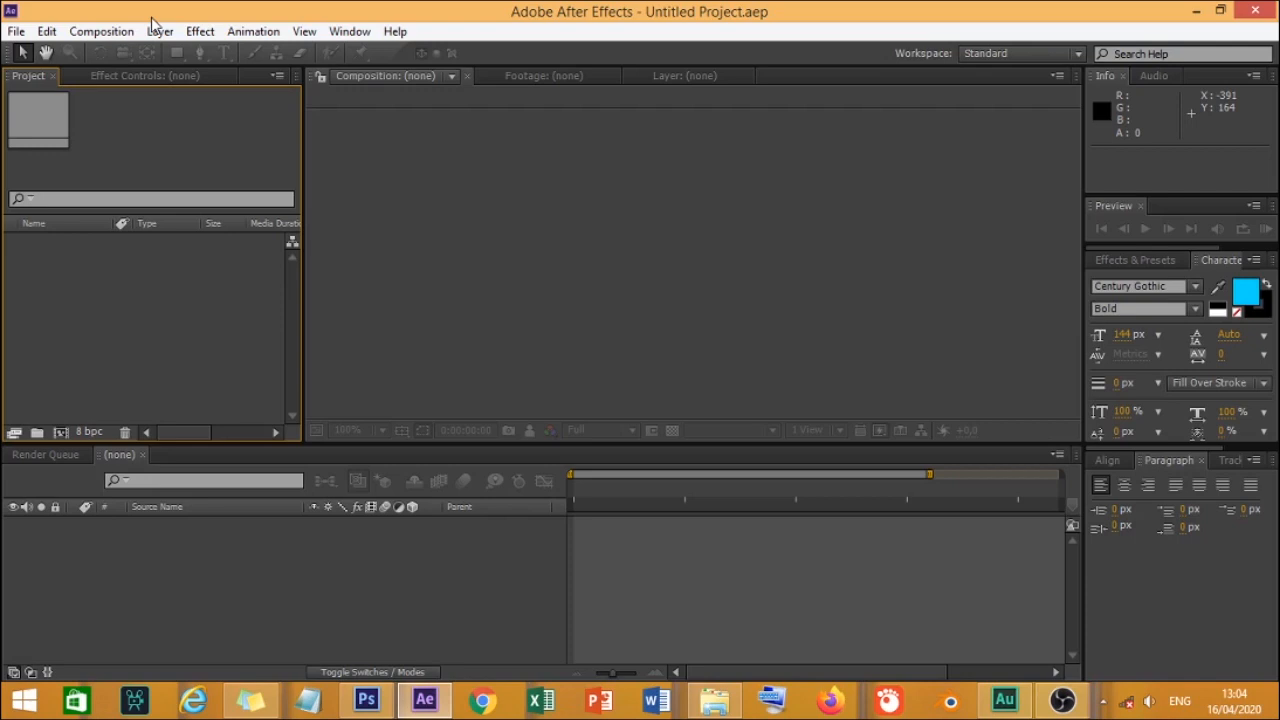
{"action": "left_click", "coordinate": [114, 33]}
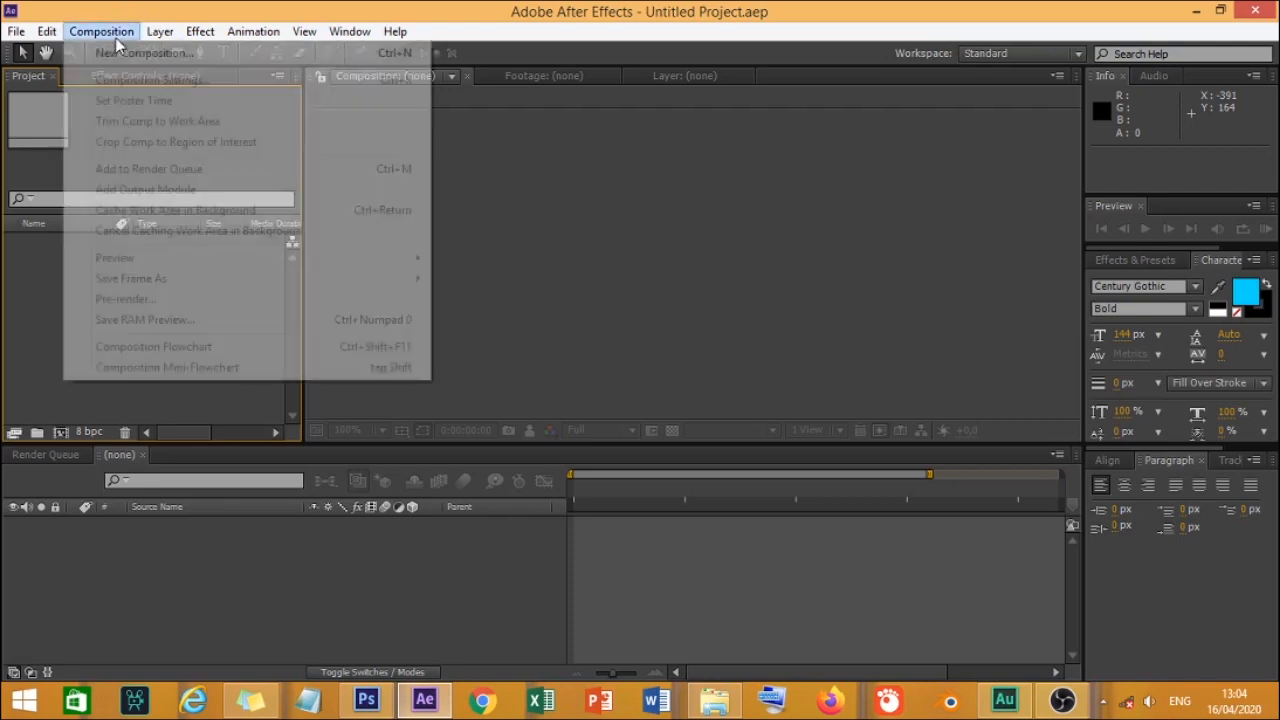
{"action": "left_click", "coordinate": [150, 55]}
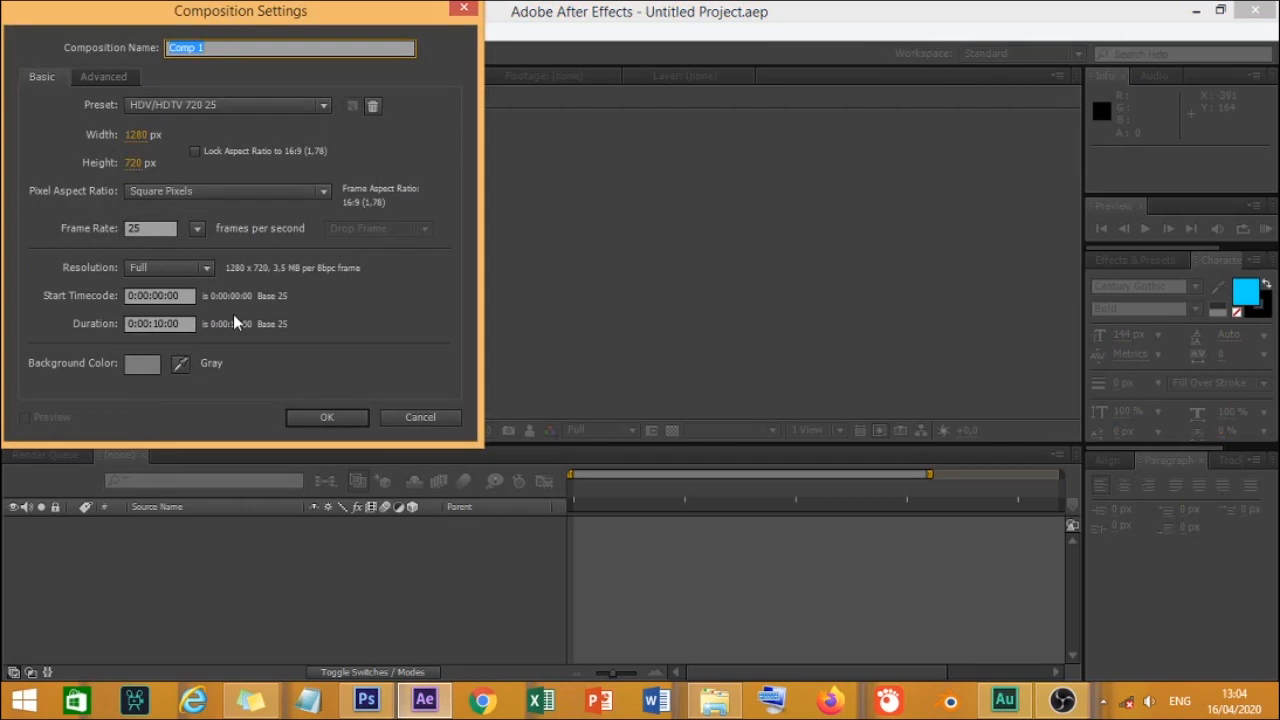
{"action": "left_click", "coordinate": [147, 366]}
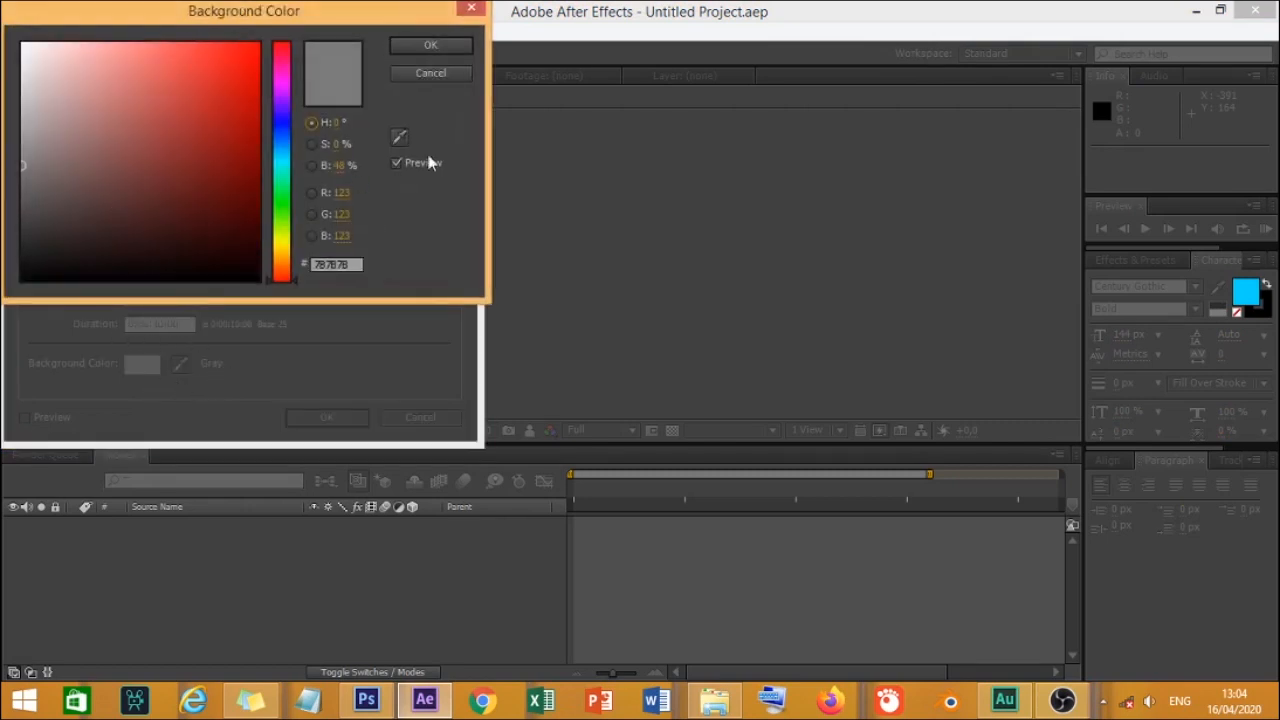
{"action": "left_click", "coordinate": [429, 46]}
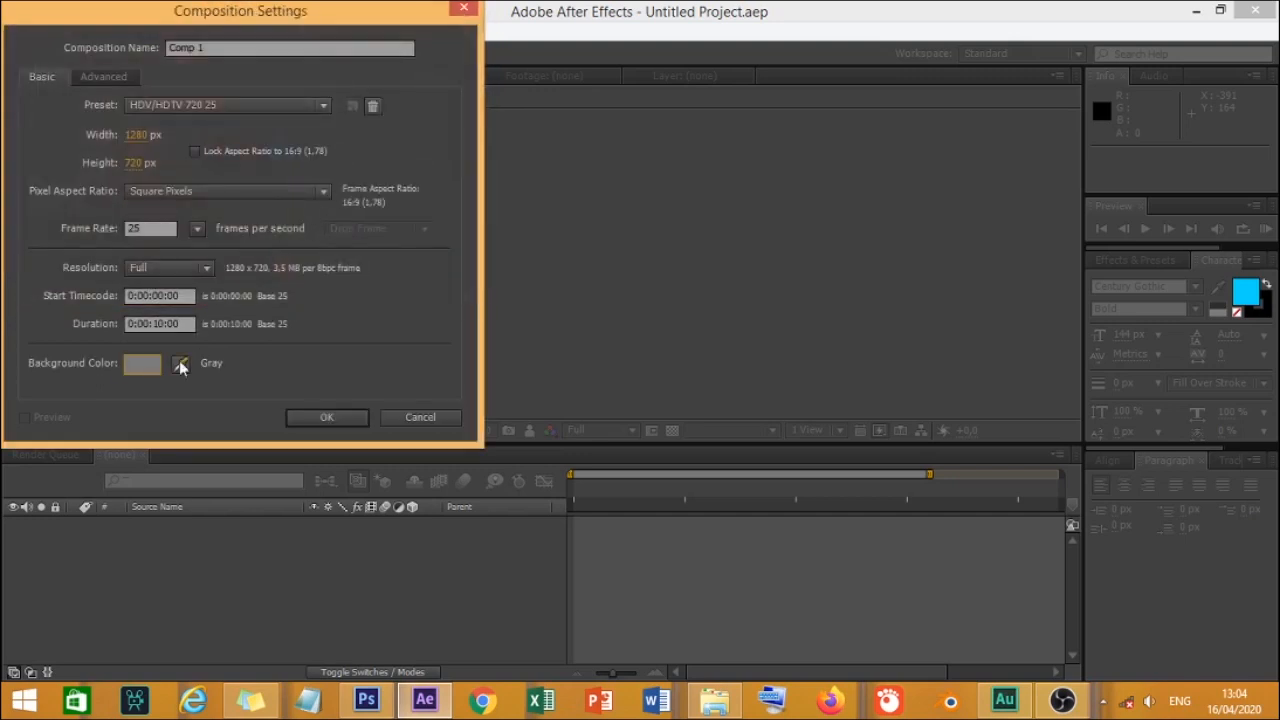
{"action": "left_click", "coordinate": [335, 419]}
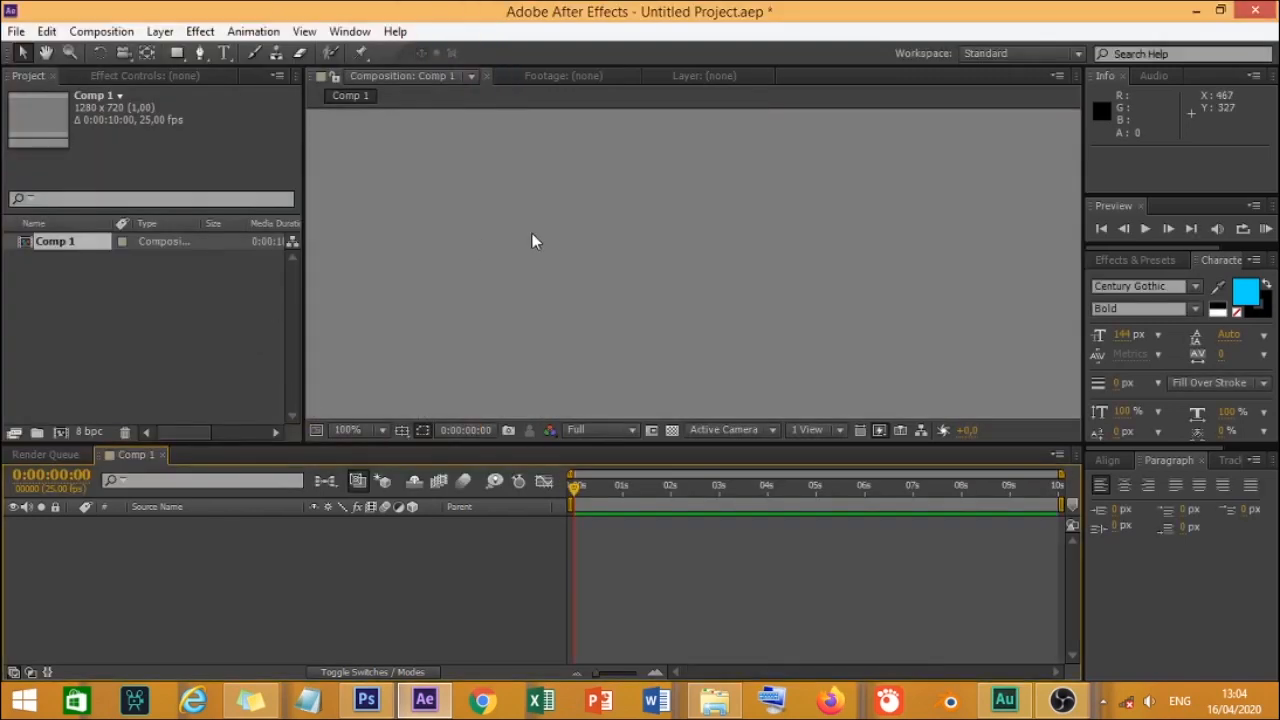
Step: Import karakter.psd from the Praktik 8 folder as Composition - Retain Layer Sizes with Editable Layer Styles
{"action": "left_click", "coordinate": [533, 241]}
{"action": "scroll", "coordinate": [533, 260], "scroll_direction": "down", "scroll_amount": 2}
{"action": "scroll", "coordinate": [533, 260], "scroll_direction": "up", "scroll_amount": 2}
{"action": "scroll", "coordinate": [533, 262], "scroll_direction": "down", "scroll_amount": 2}
{"action": "scroll", "coordinate": [356, 306], "scroll_direction": "up", "scroll_amount": 1}
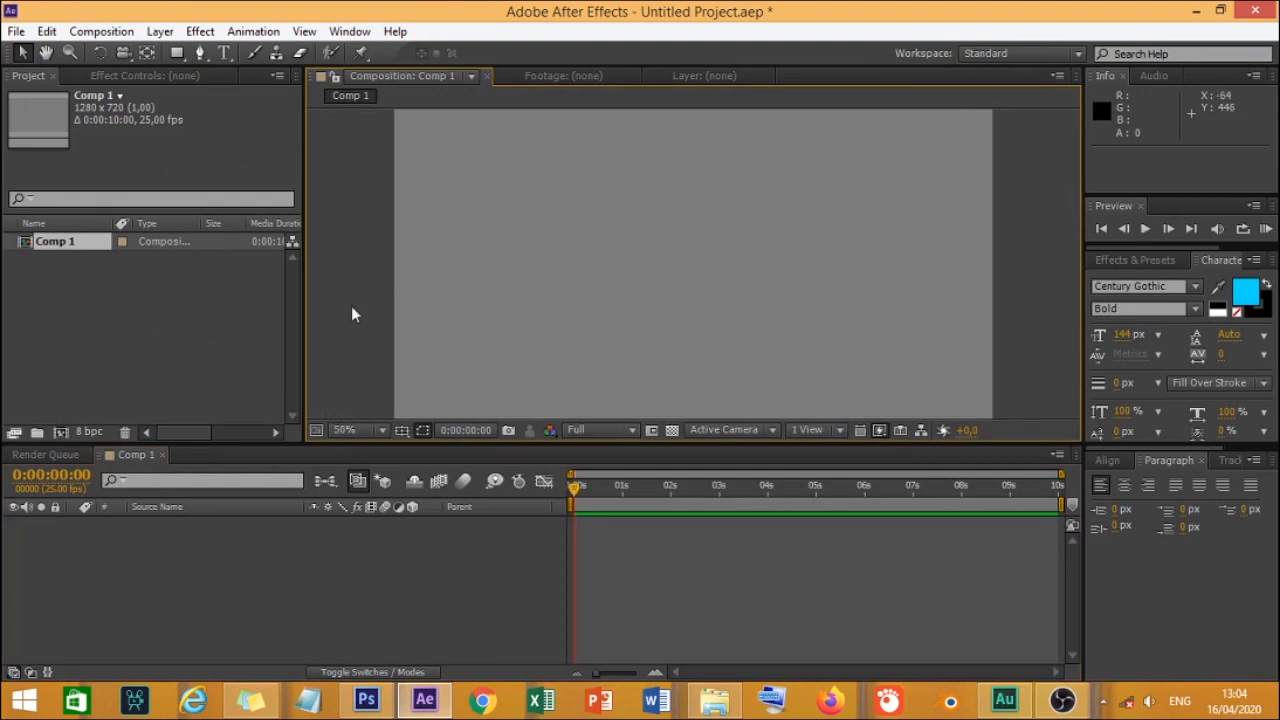
{"action": "left_click", "coordinate": [250, 318]}
{"action": "scroll", "coordinate": [340, 306], "scroll_direction": "down", "scroll_amount": 1}
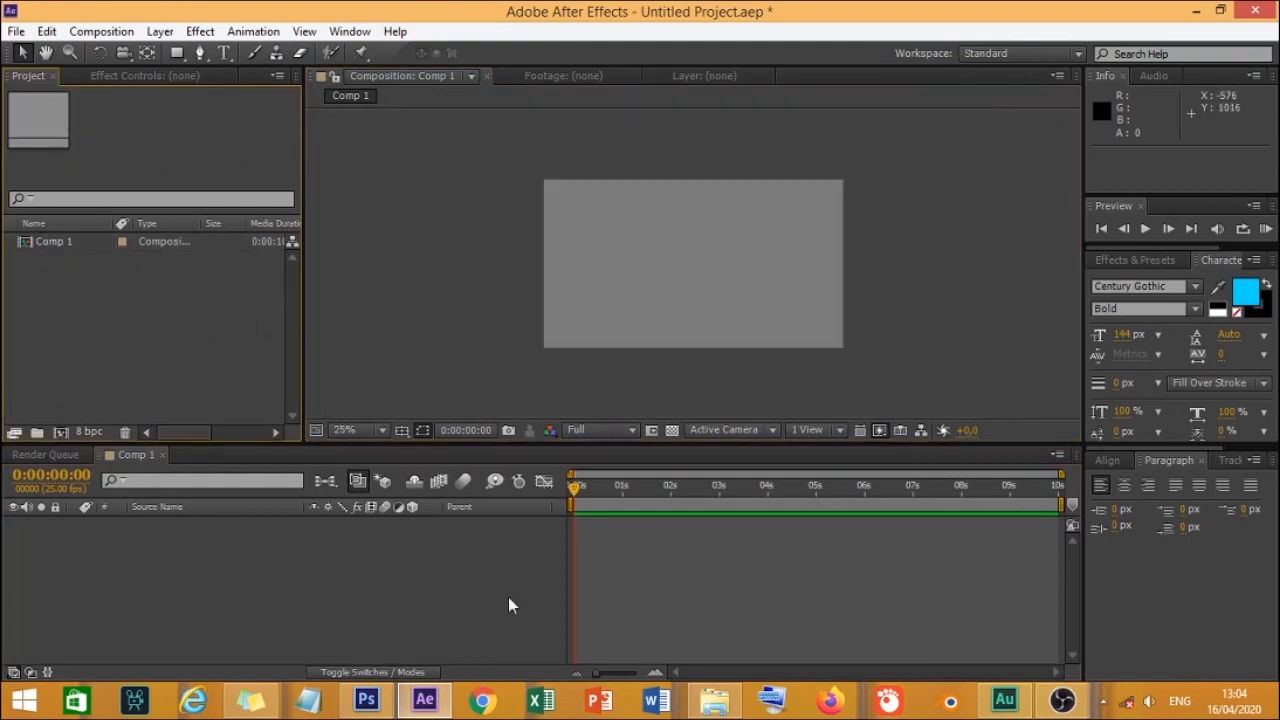
{"action": "left_click", "coordinate": [714, 699]}
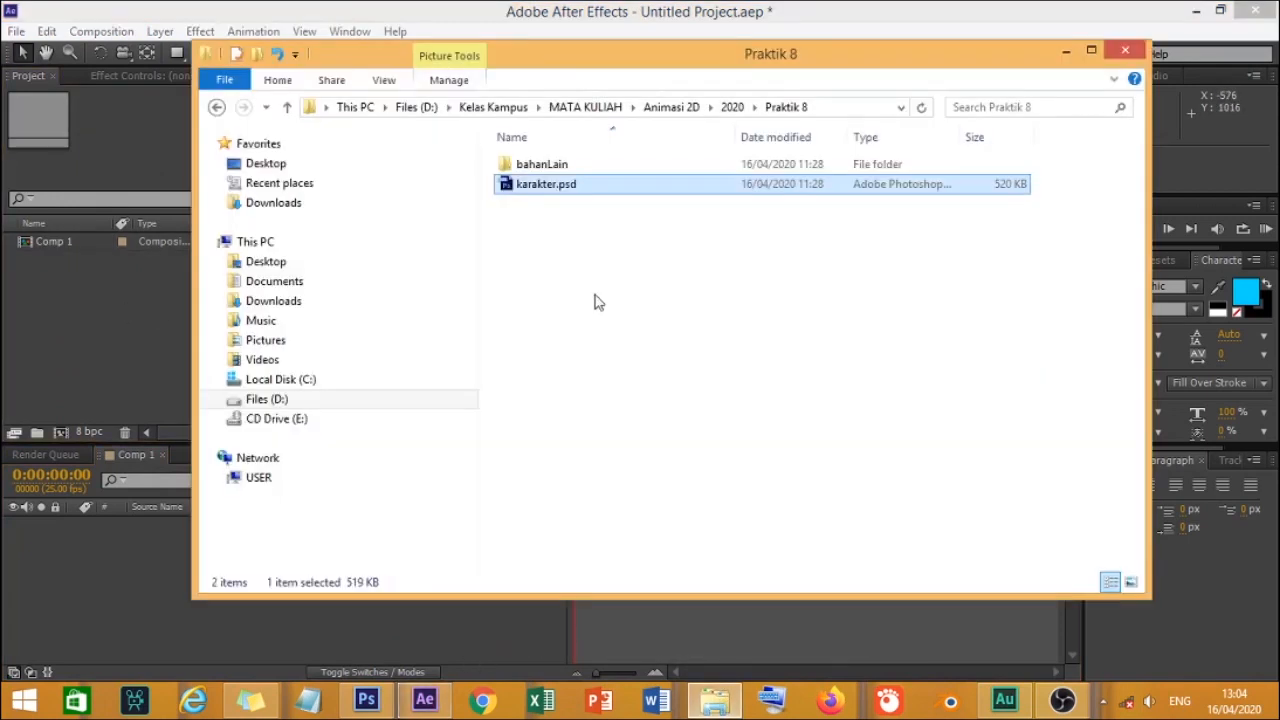
{"action": "left_click", "coordinate": [560, 195]}
{"action": "left_click_drag", "start_coordinate": [534, 190], "coordinate": [120, 294]}
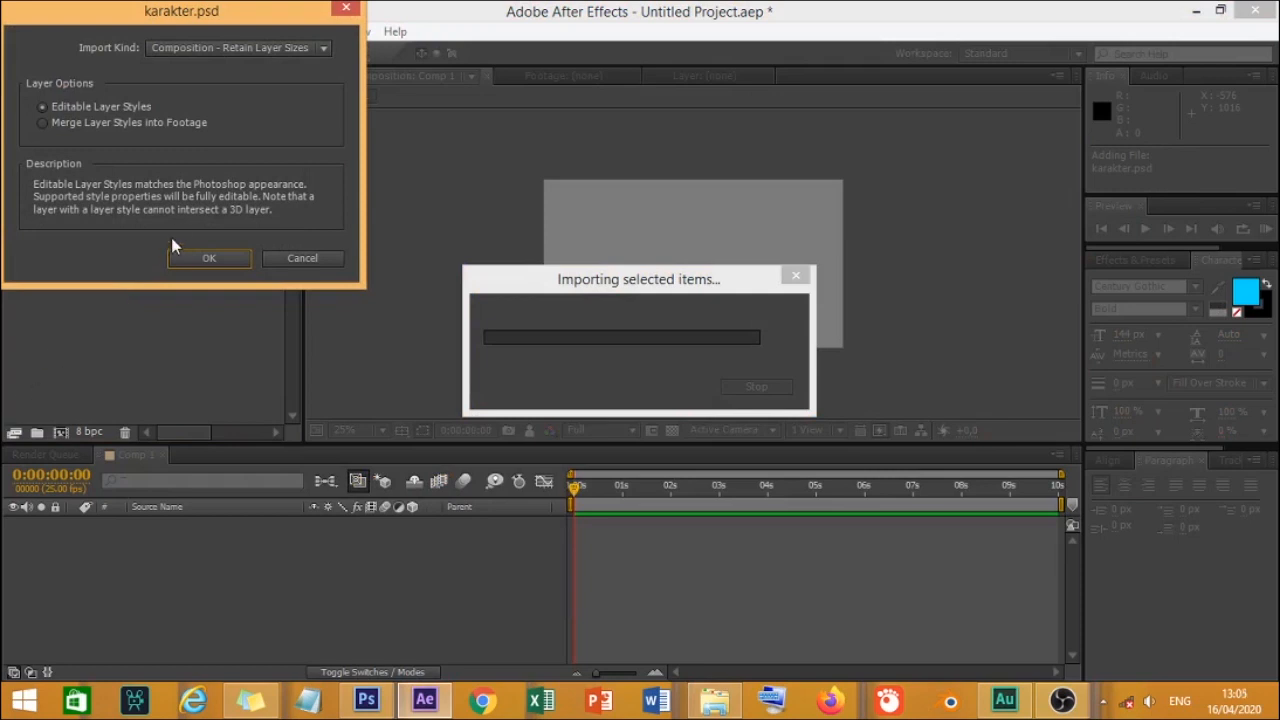
{"action": "left_click", "coordinate": [236, 48]}
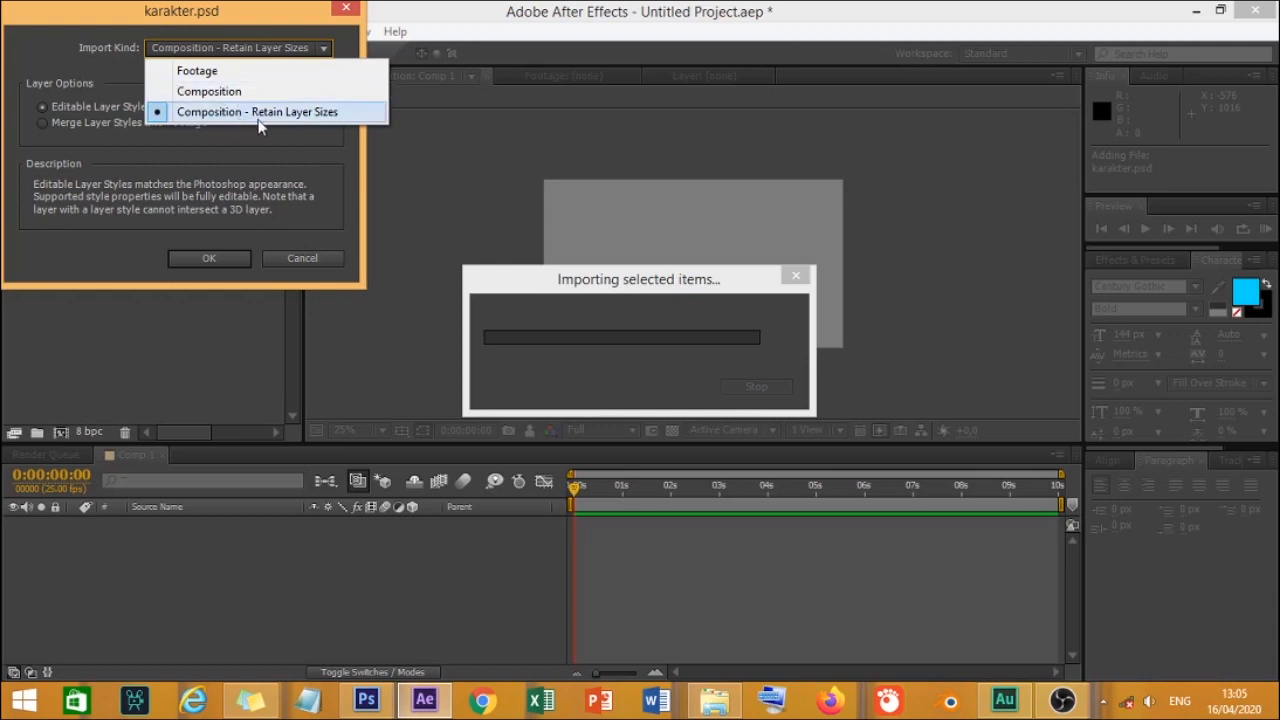
{"action": "left_click", "coordinate": [308, 114]}
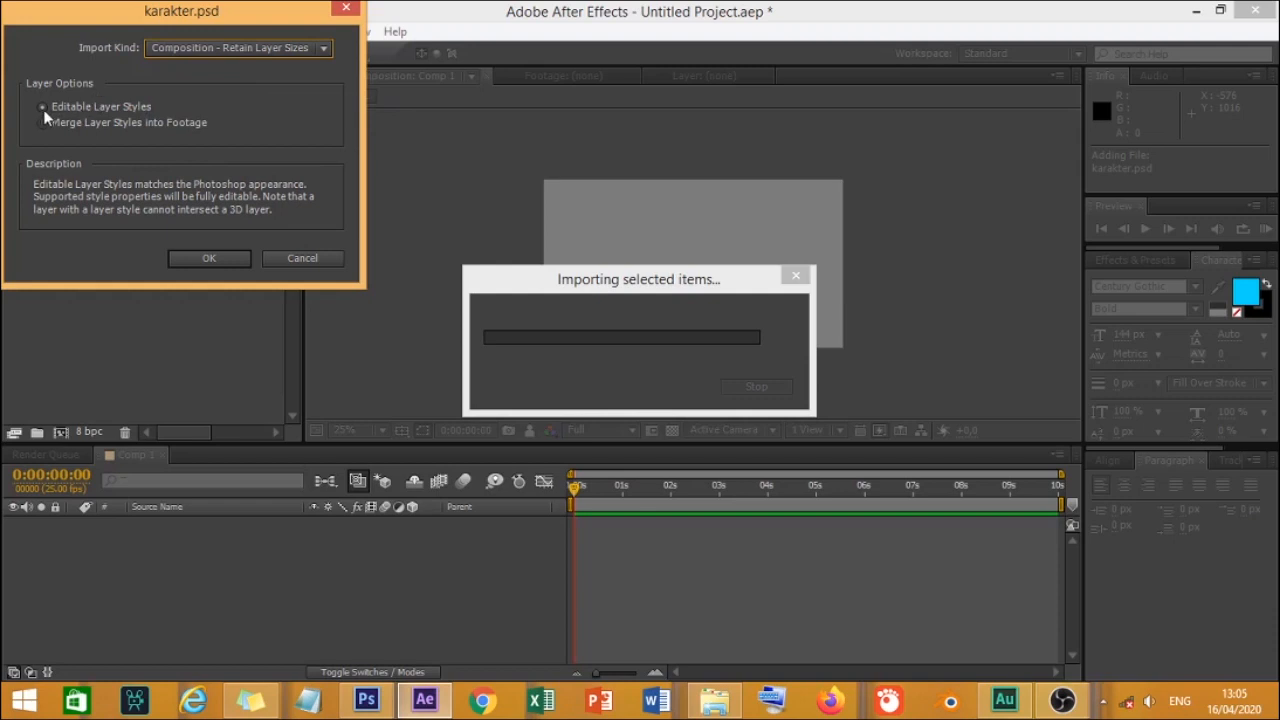
{"action": "left_click", "coordinate": [226, 254]}
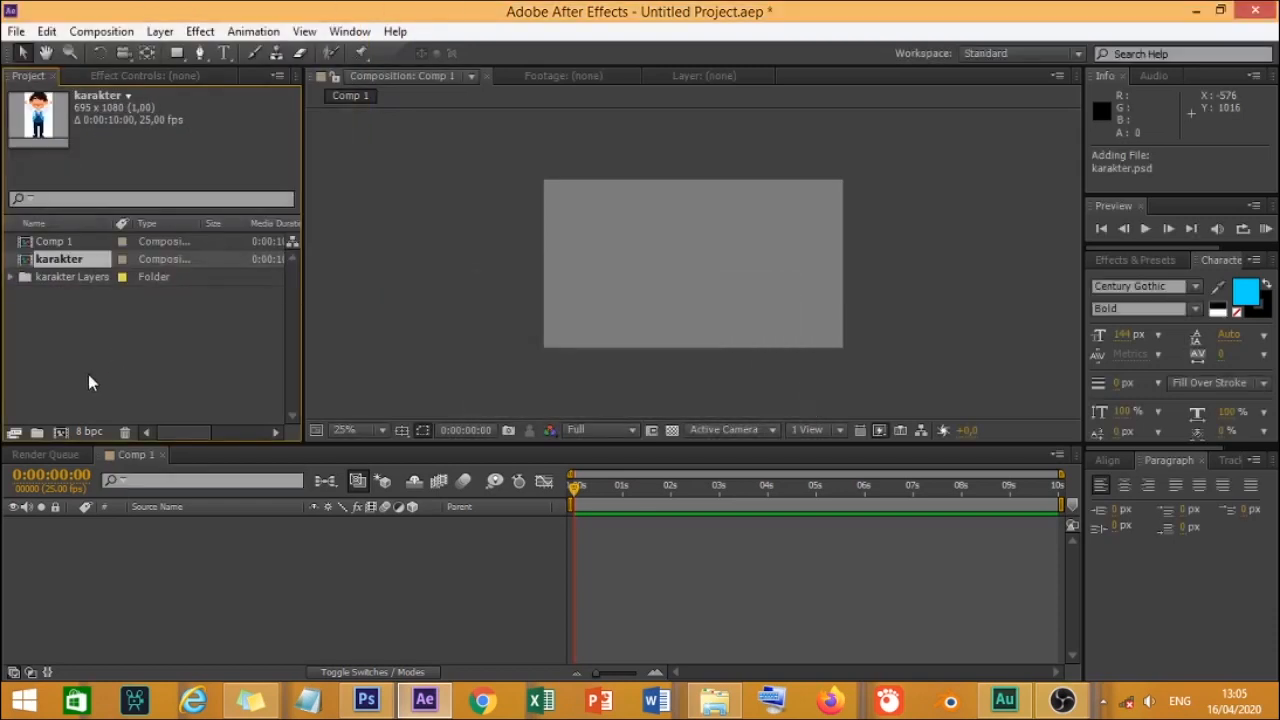
Step: Open the karakter composition and delete its white background layer, Layer 1
{"action": "left_click", "coordinate": [60, 242]}
{"action": "left_click", "coordinate": [65, 260]}
{"action": "double_click", "coordinate": [34, 260]}
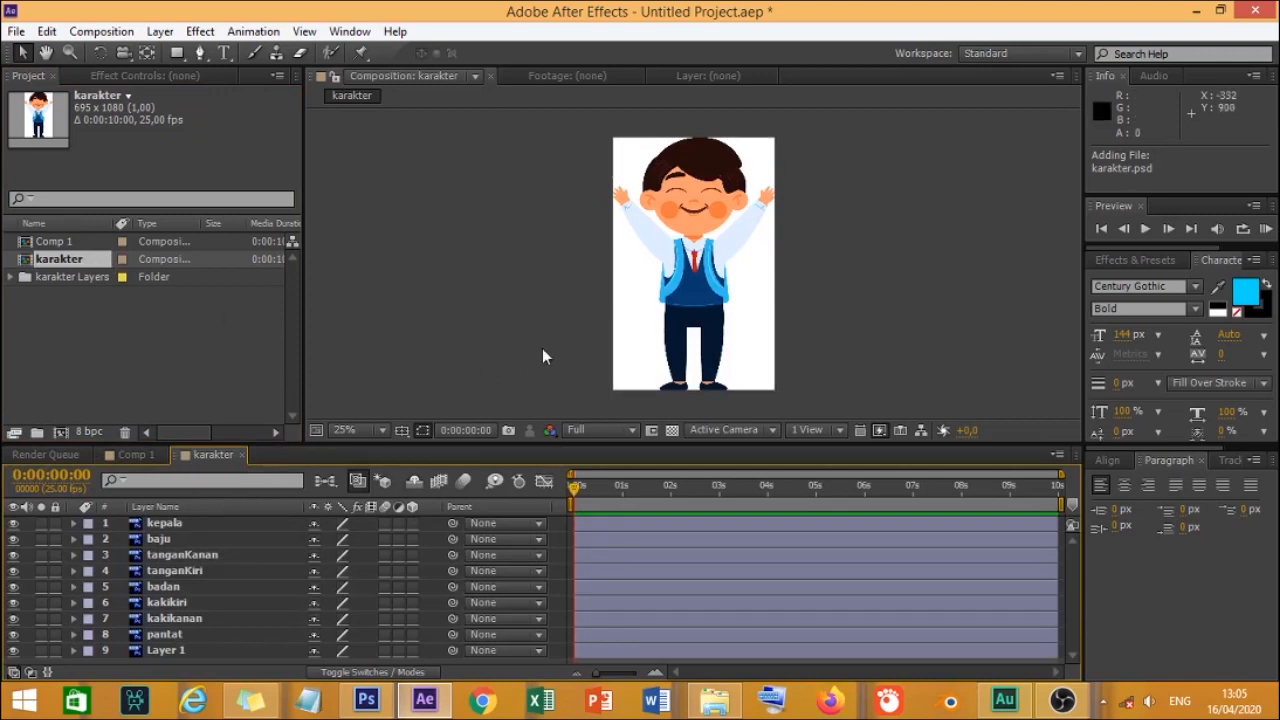
{"action": "left_click", "coordinate": [642, 319]}
{"action": "left_click_drag", "start_coordinate": [634, 320], "coordinate": [565, 363]}
{"action": "key", "text": "Delete"}
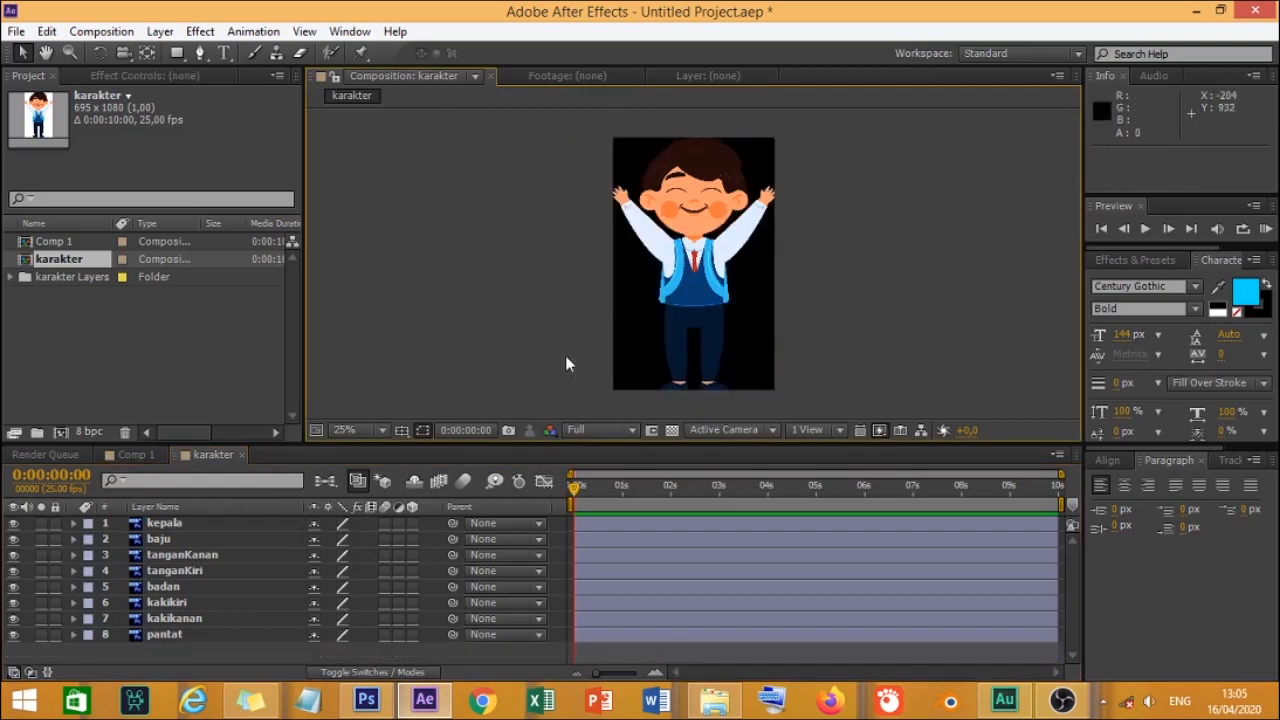
Step: Examine the karakter composition's body-part layers one by one, from kepala to pantat, and see which part each one covers
{"action": "left_click_drag", "start_coordinate": [817, 398], "coordinate": [545, 112]}
{"action": "left_click", "coordinate": [880, 244]}
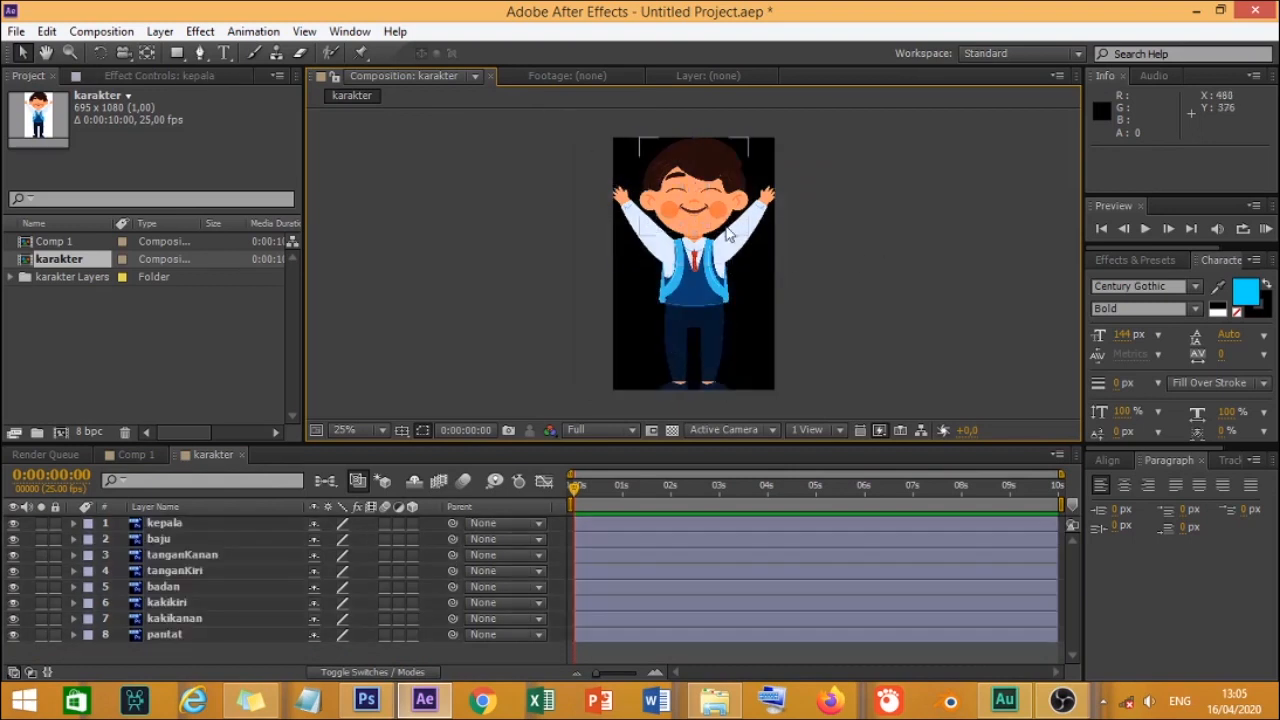
{"action": "left_click", "coordinate": [196, 538]}
{"action": "left_click", "coordinate": [194, 524]}
{"action": "left_click", "coordinate": [190, 555]}
{"action": "left_click", "coordinate": [189, 571]}
{"action": "left_click", "coordinate": [191, 589]}
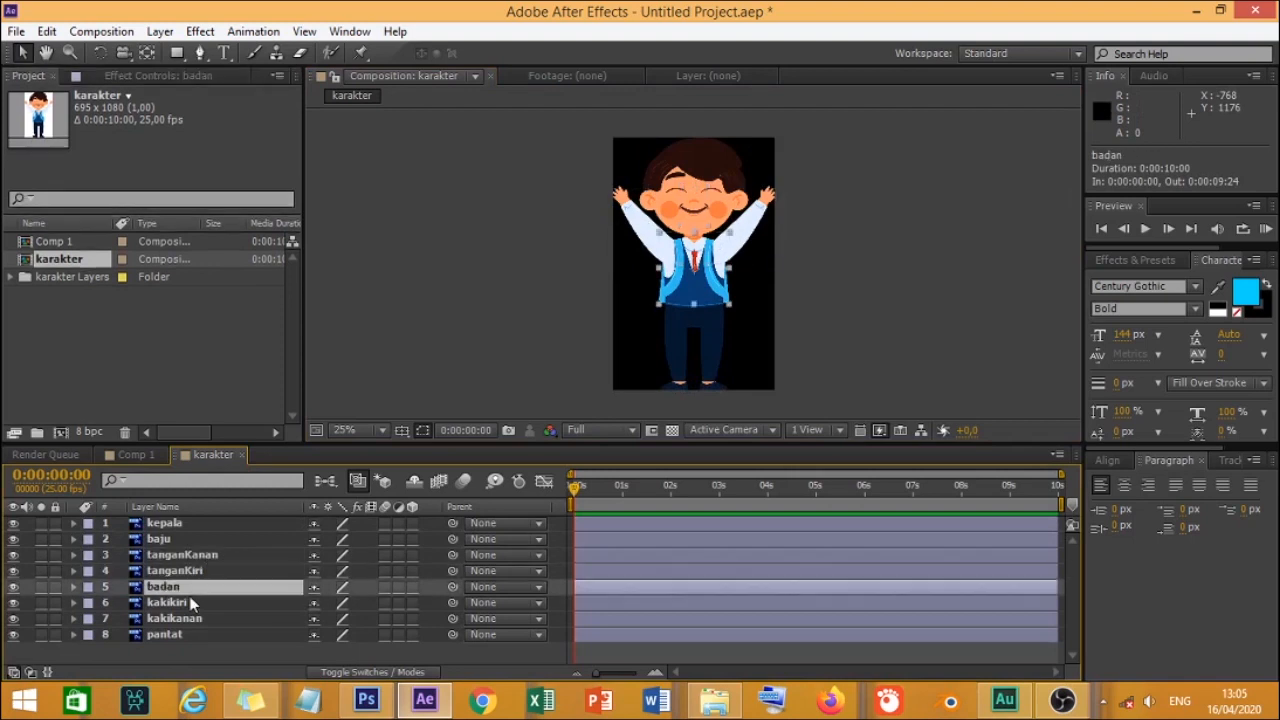
{"action": "left_click", "coordinate": [180, 604]}
{"action": "left_click", "coordinate": [183, 617]}
{"action": "left_click", "coordinate": [205, 540]}
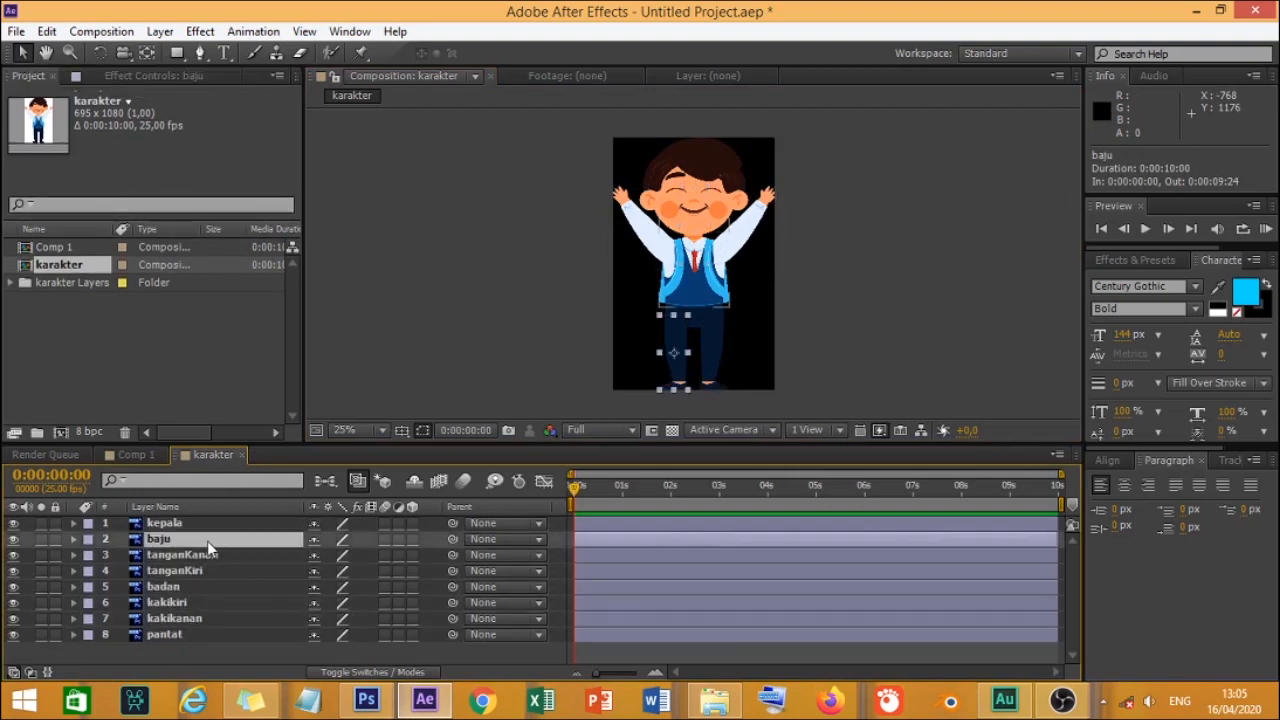
{"action": "left_click", "coordinate": [198, 525]}
{"action": "left_click", "coordinate": [198, 567]}
{"action": "left_click", "coordinate": [199, 587]}
{"action": "left_click", "coordinate": [197, 603]}
{"action": "left_click", "coordinate": [198, 619]}
{"action": "left_click", "coordinate": [194, 633]}
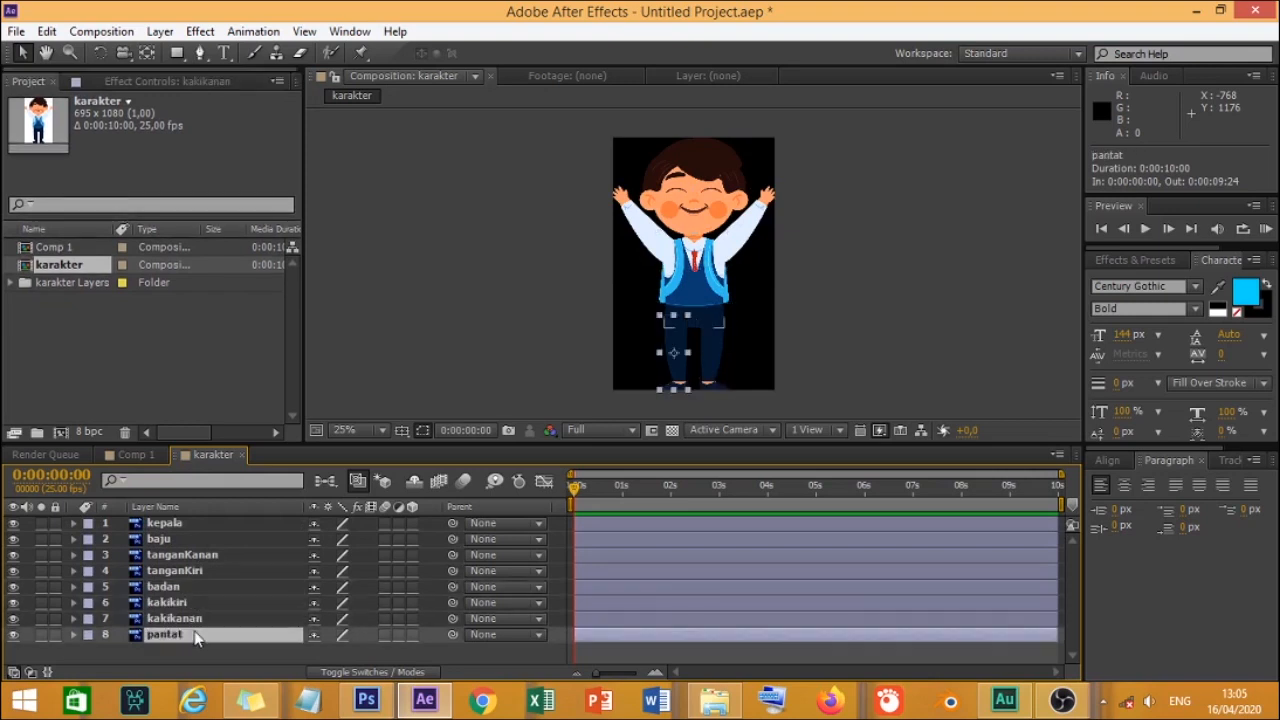
{"action": "left_click", "coordinate": [216, 525]}
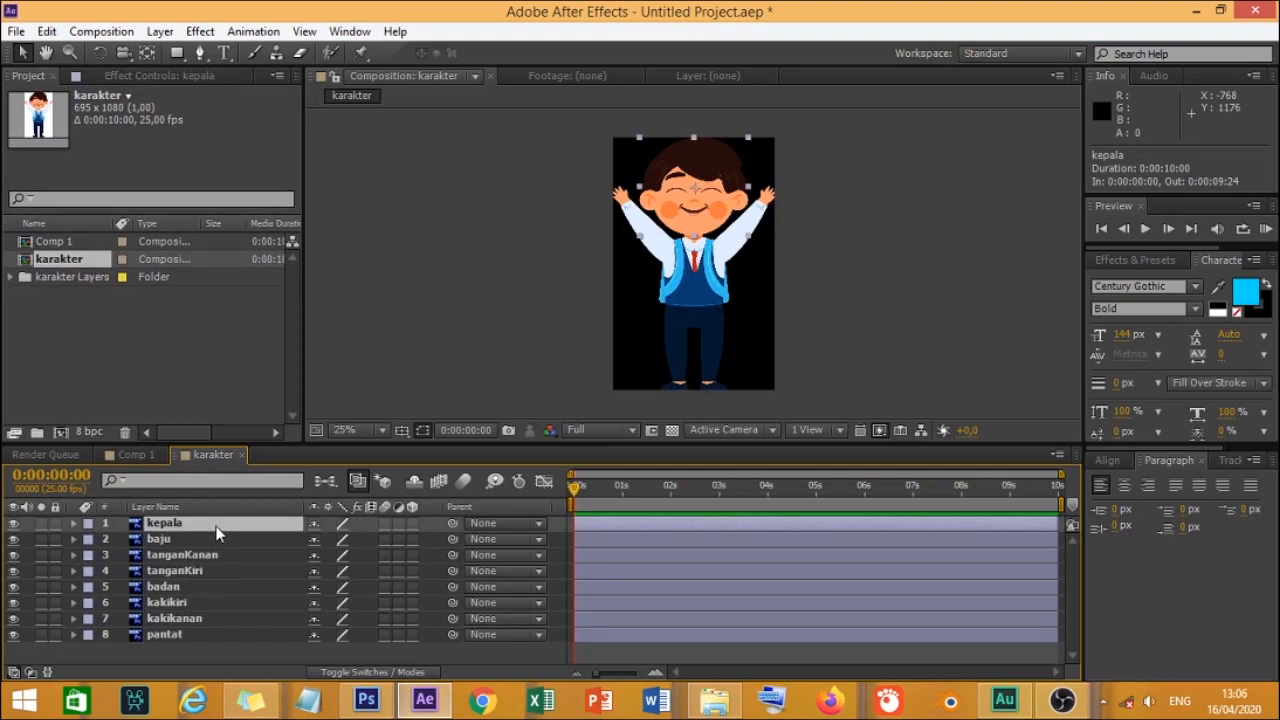
Step: Copy all eight layers, kepala through pantat, from the karakter composition into Comp 1 and list them by layer name
{"action": "left_click", "coordinate": [137, 457]}
{"action": "left_click", "coordinate": [200, 458]}
{"action": "left_click", "coordinate": [171, 636], "text": "shift"}
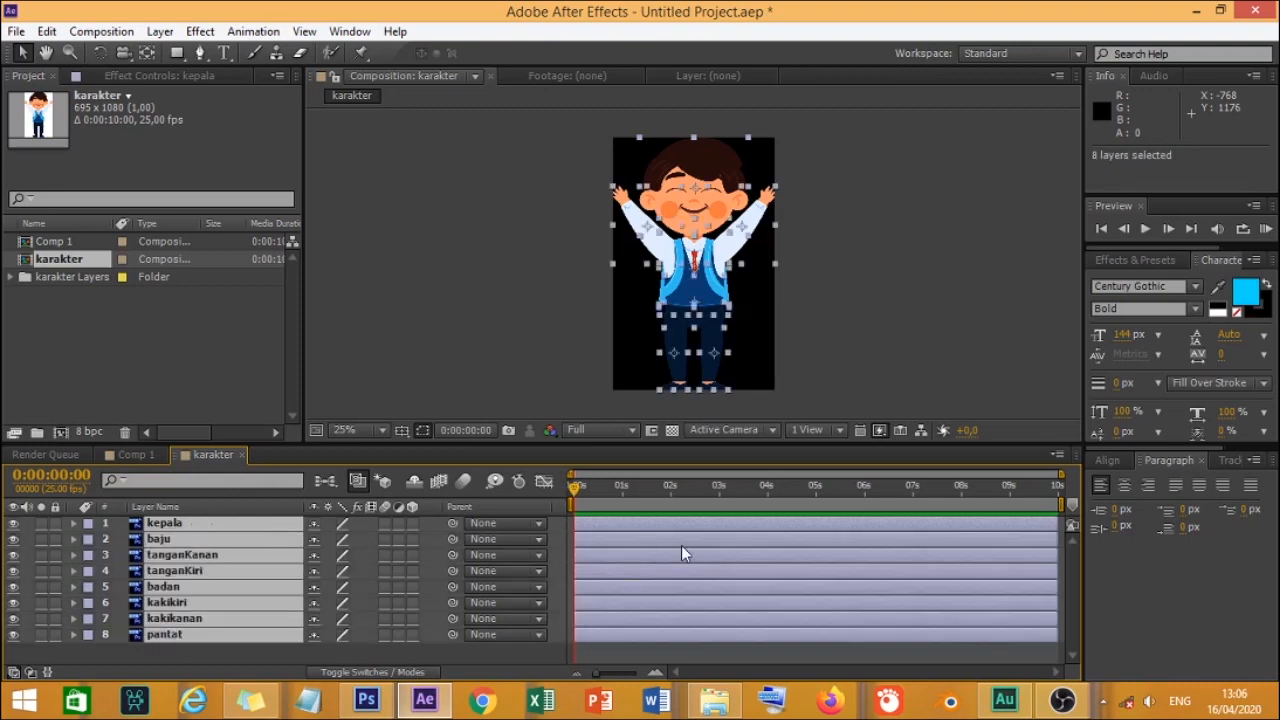
{"action": "left_click", "coordinate": [447, 319]}
{"action": "left_click", "coordinate": [276, 524]}
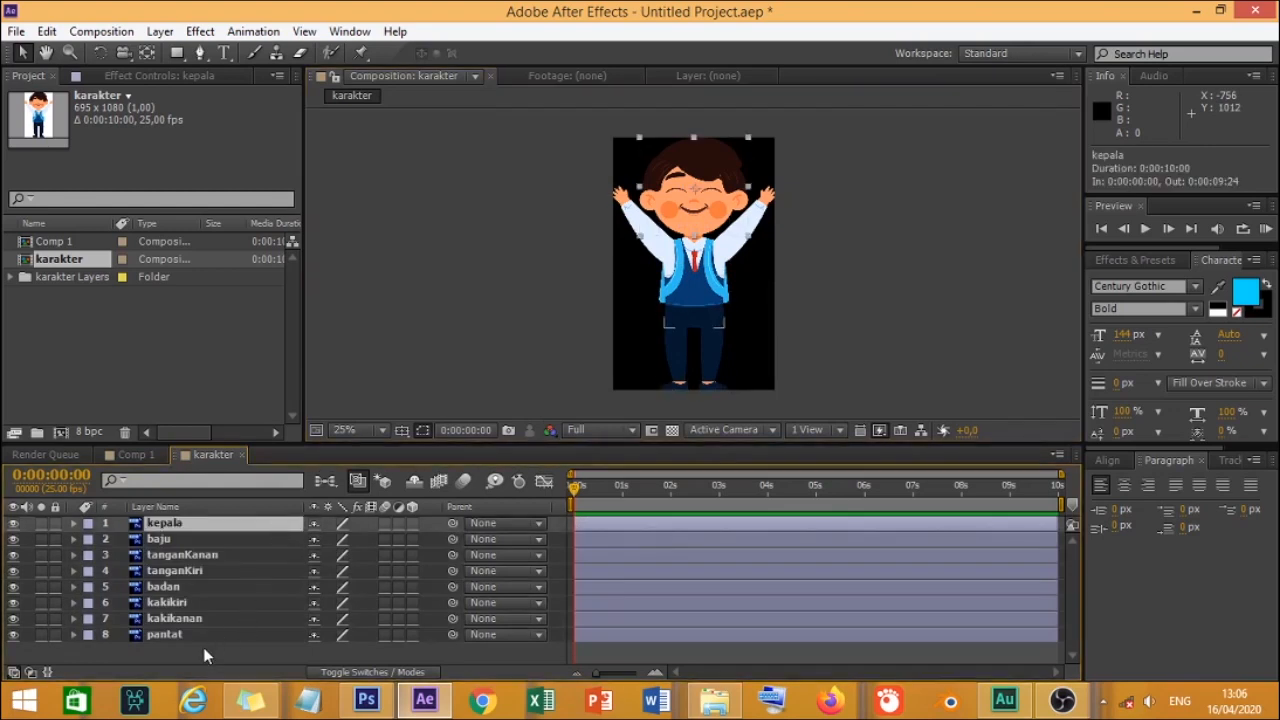
{"action": "left_click", "coordinate": [202, 636], "text": "shift"}
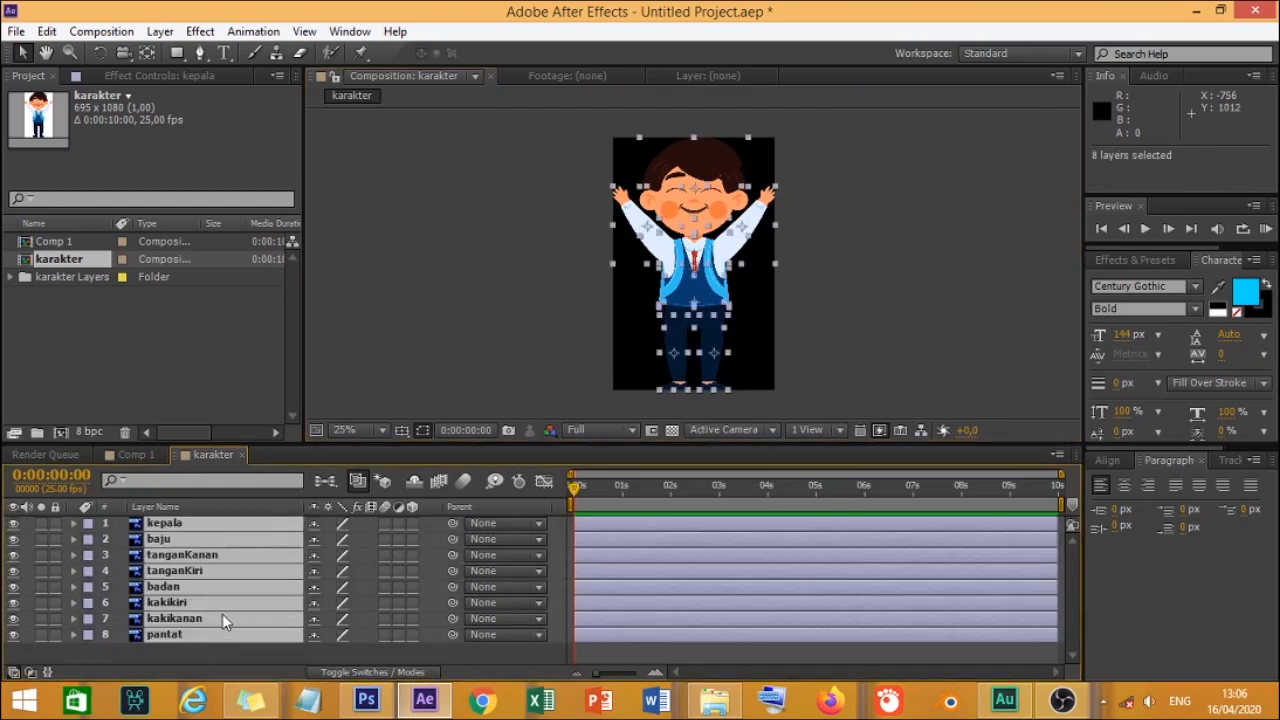
{"action": "key", "text": "ctrl+c"}
{"action": "left_click", "coordinate": [136, 455]}
{"action": "key", "text": "ctrl+v"}
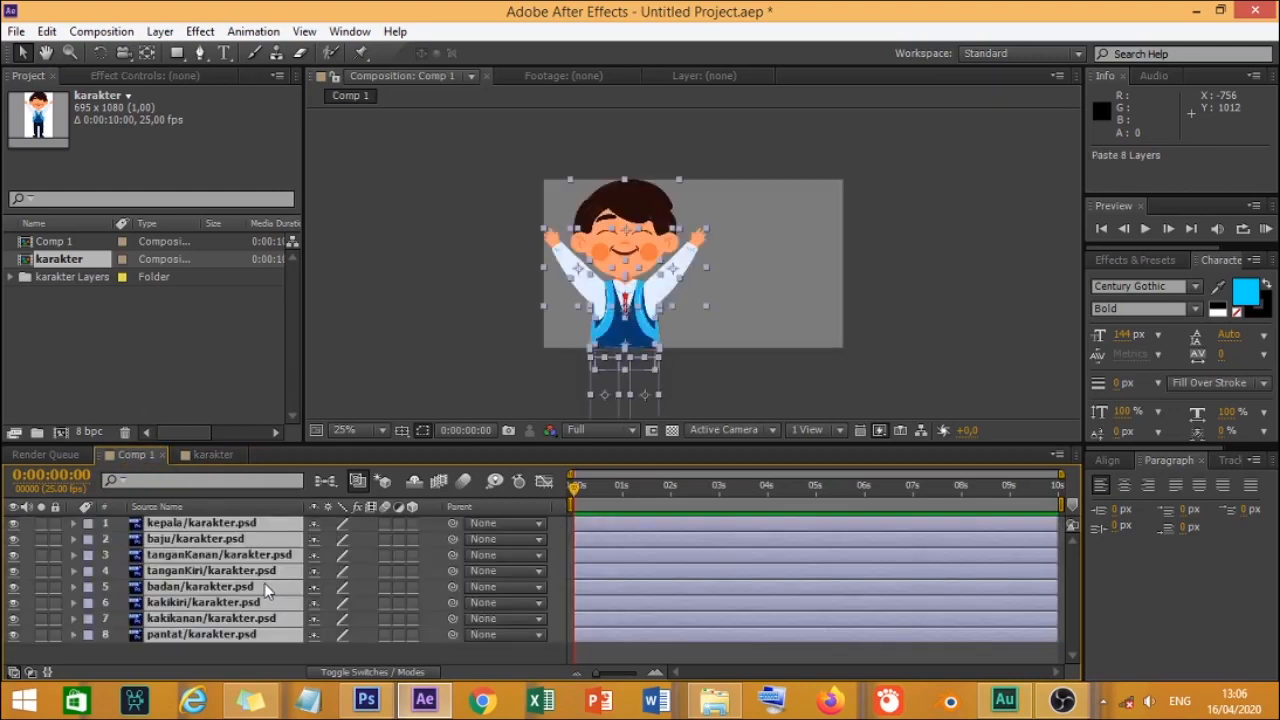
{"action": "left_click", "coordinate": [250, 507]}
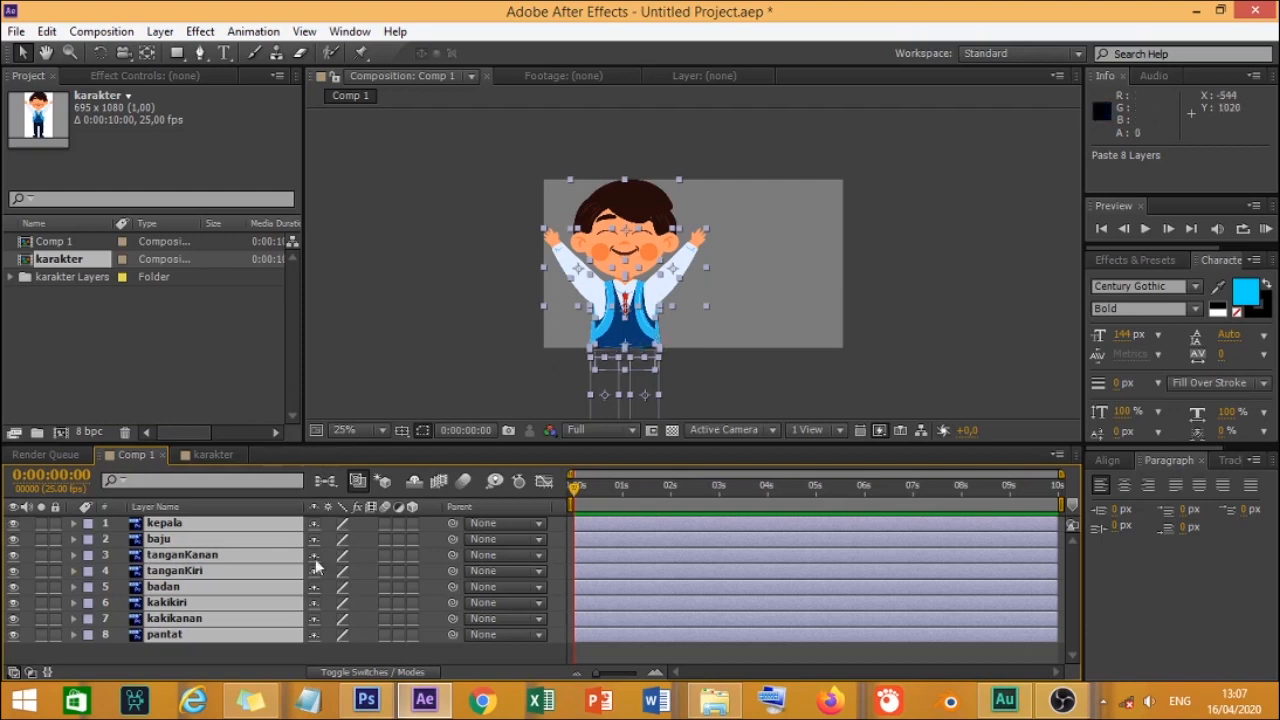
Step: Try scaling all eight pasted layers together to 42% in Comp 1, and undo the scaling
{"action": "key", "text": "s"}
{"action": "left_click_drag", "start_coordinate": [345, 540], "coordinate": [290, 538]}
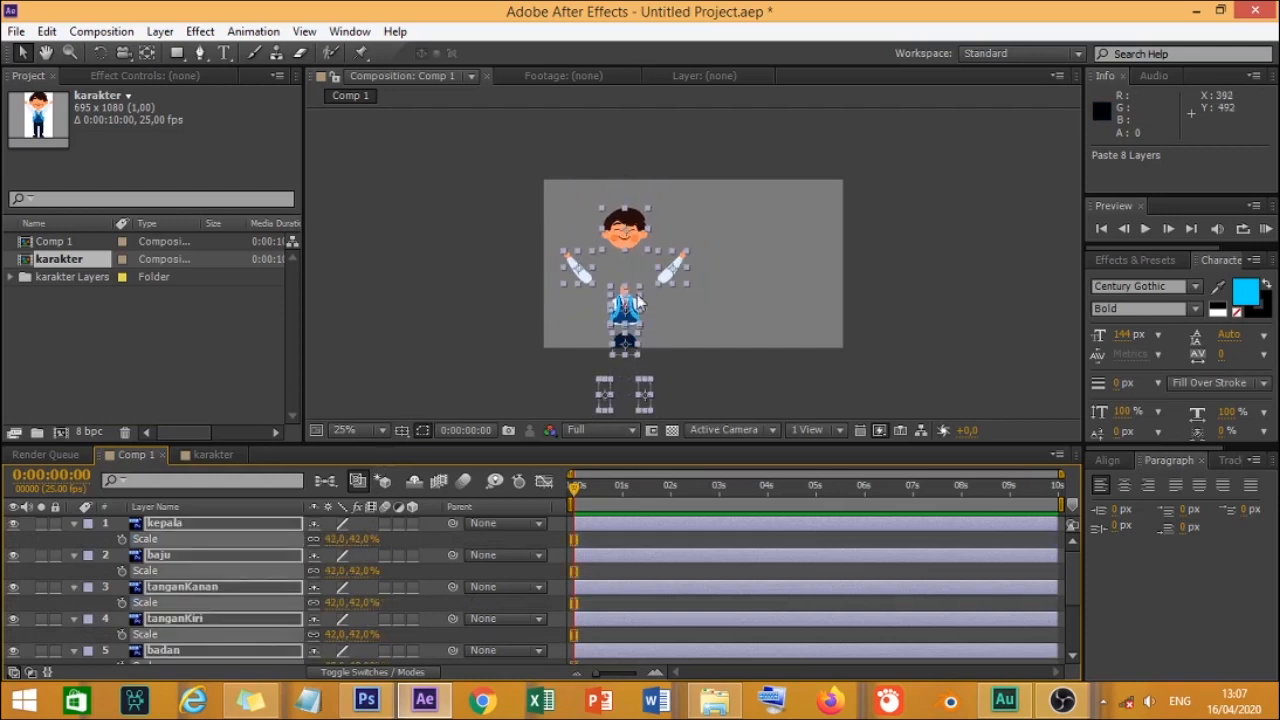
{"action": "scroll", "coordinate": [640, 292], "scroll_direction": "up", "scroll_amount": 4}
{"action": "scroll", "coordinate": [640, 292], "scroll_direction": "down", "scroll_amount": 2}
{"action": "scroll", "coordinate": [552, 326], "scroll_direction": "down", "scroll_amount": 3}
{"action": "scroll", "coordinate": [550, 325], "scroll_direction": "up", "scroll_amount": 3}
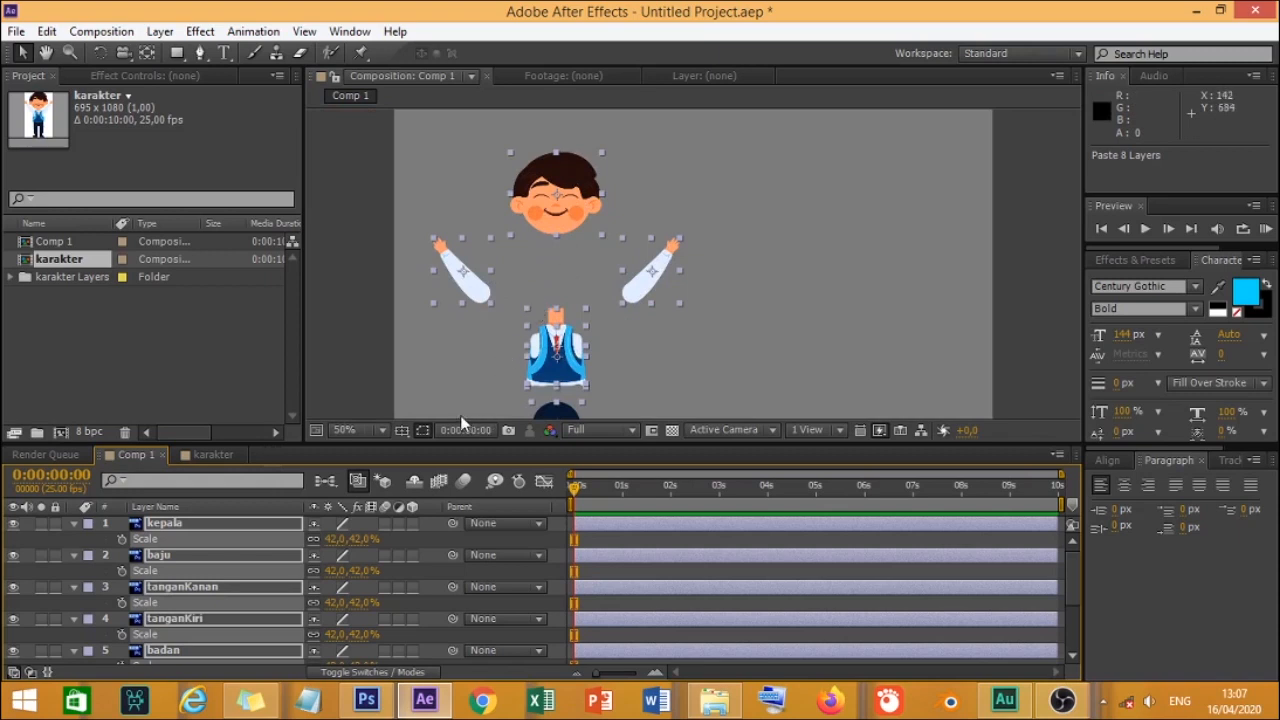
{"action": "key", "text": "ctrl+z"}
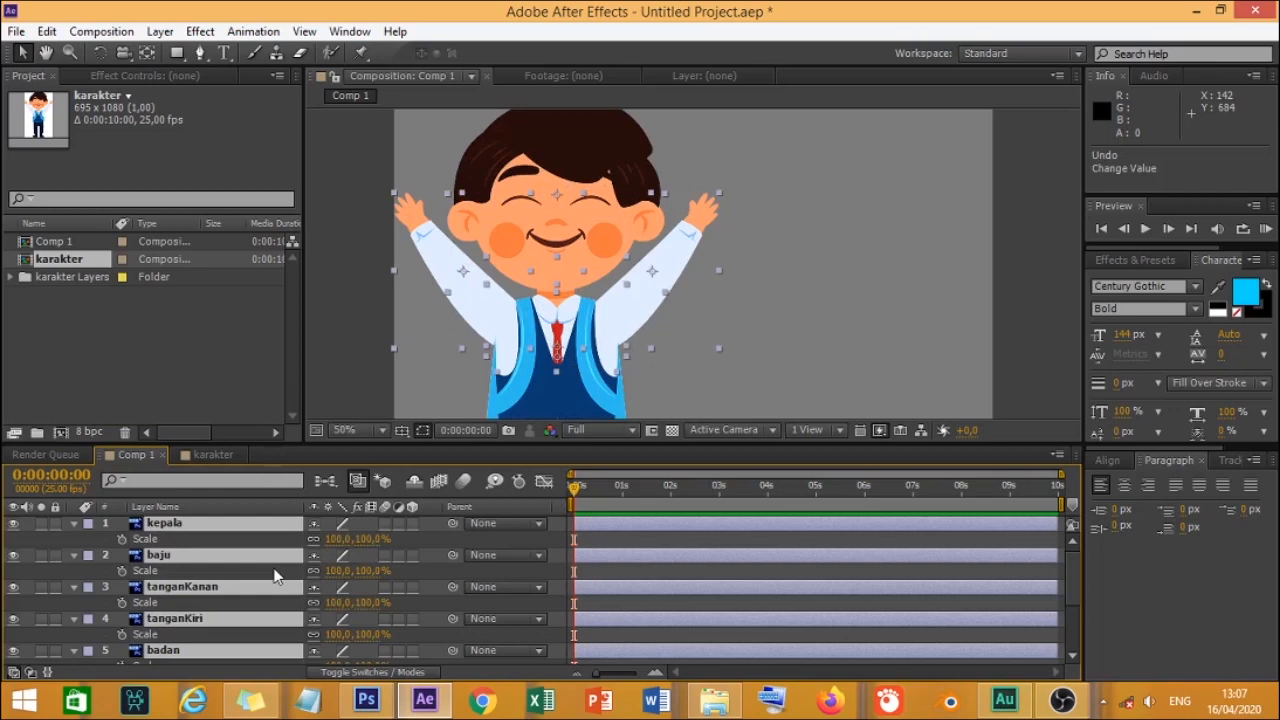
Step: Delete all eight pasted character layers from Comp 1
{"action": "key", "text": "Delete"}
{"action": "scroll", "coordinate": [712, 255], "scroll_direction": "down", "scroll_amount": 2}
{"action": "scroll", "coordinate": [712, 255], "scroll_direction": "up", "scroll_amount": 2}
{"action": "scroll", "coordinate": [690, 280], "scroll_direction": "down", "scroll_amount": 2}
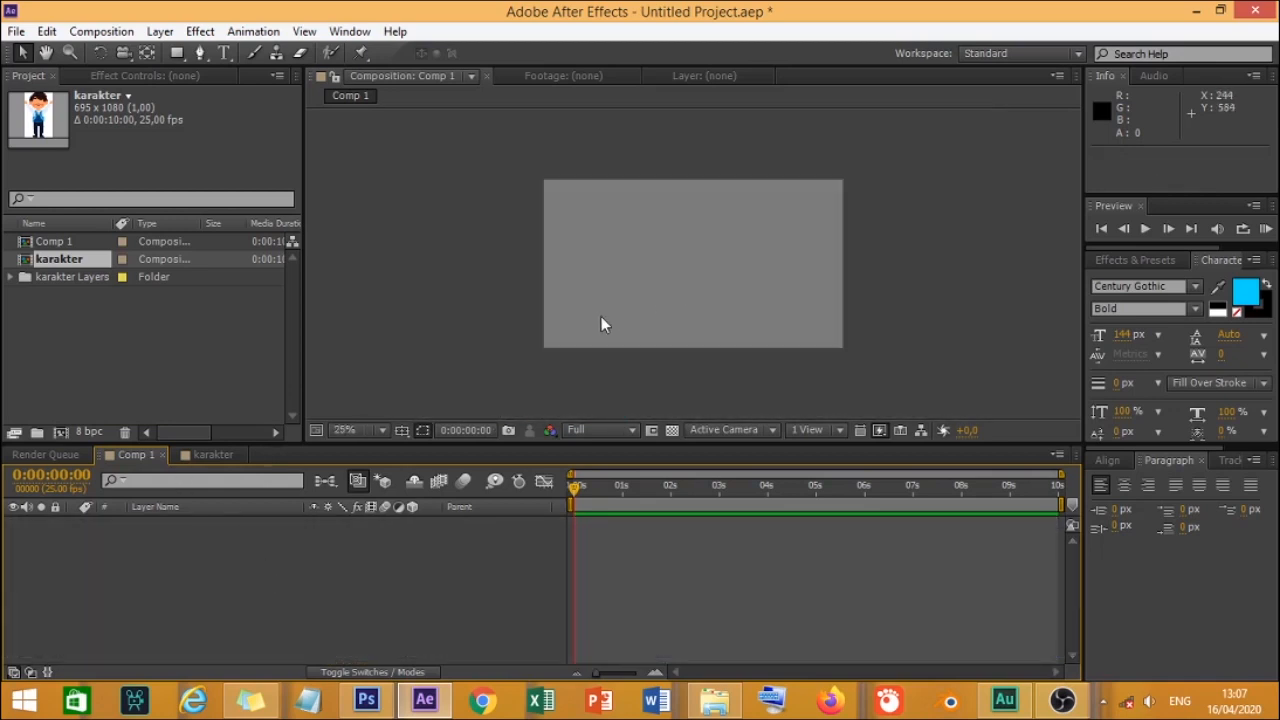
Step: Return to the karakter composition, compare it with the empty Comp 1, and select only the baju layer
{"action": "left_click", "coordinate": [207, 455]}
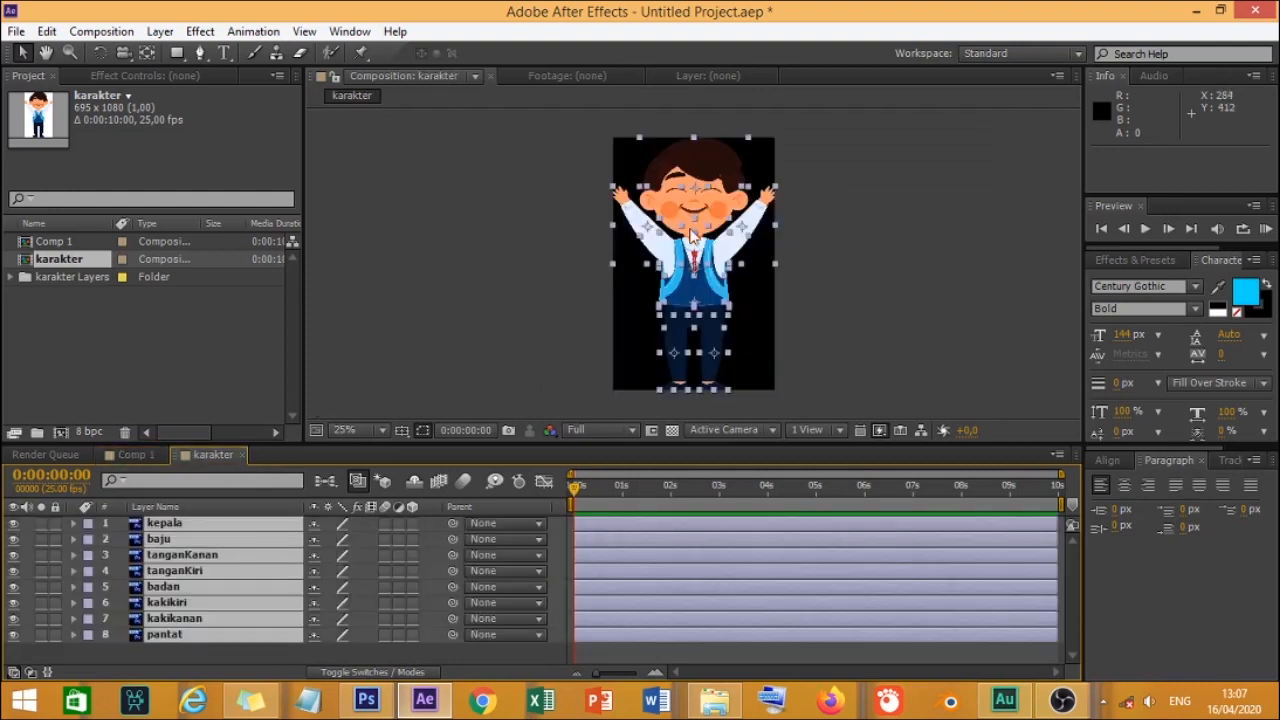
{"action": "left_click", "coordinate": [817, 239]}
{"action": "scroll", "coordinate": [729, 272], "scroll_direction": "up", "scroll_amount": 2}
{"action": "scroll", "coordinate": [727, 269], "scroll_direction": "down", "scroll_amount": 2}
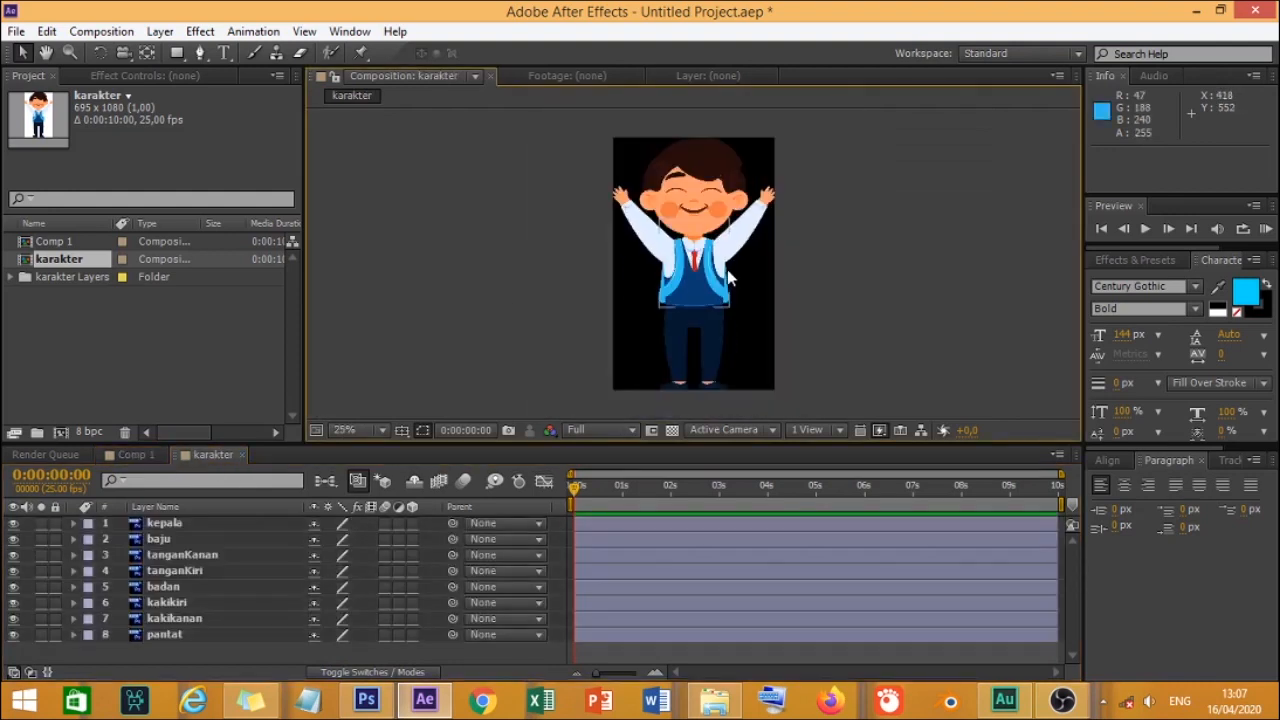
{"action": "left_click", "coordinate": [136, 455]}
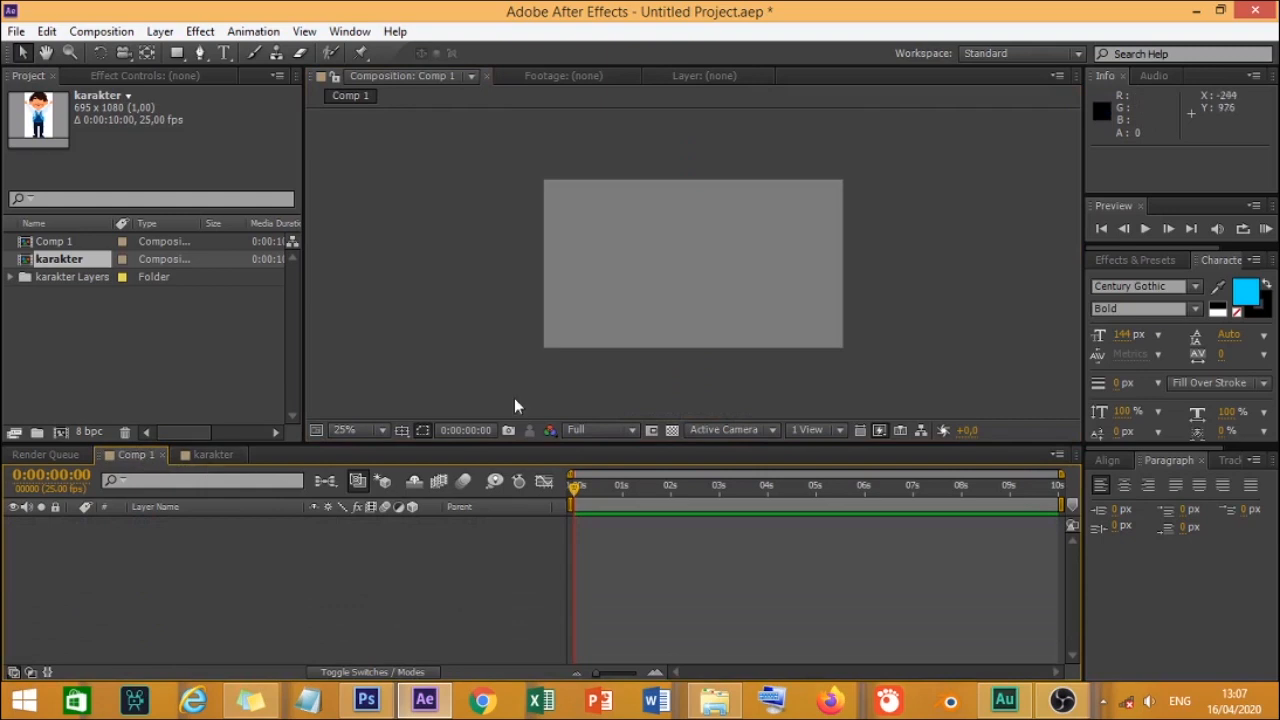
{"action": "left_click", "coordinate": [210, 455]}
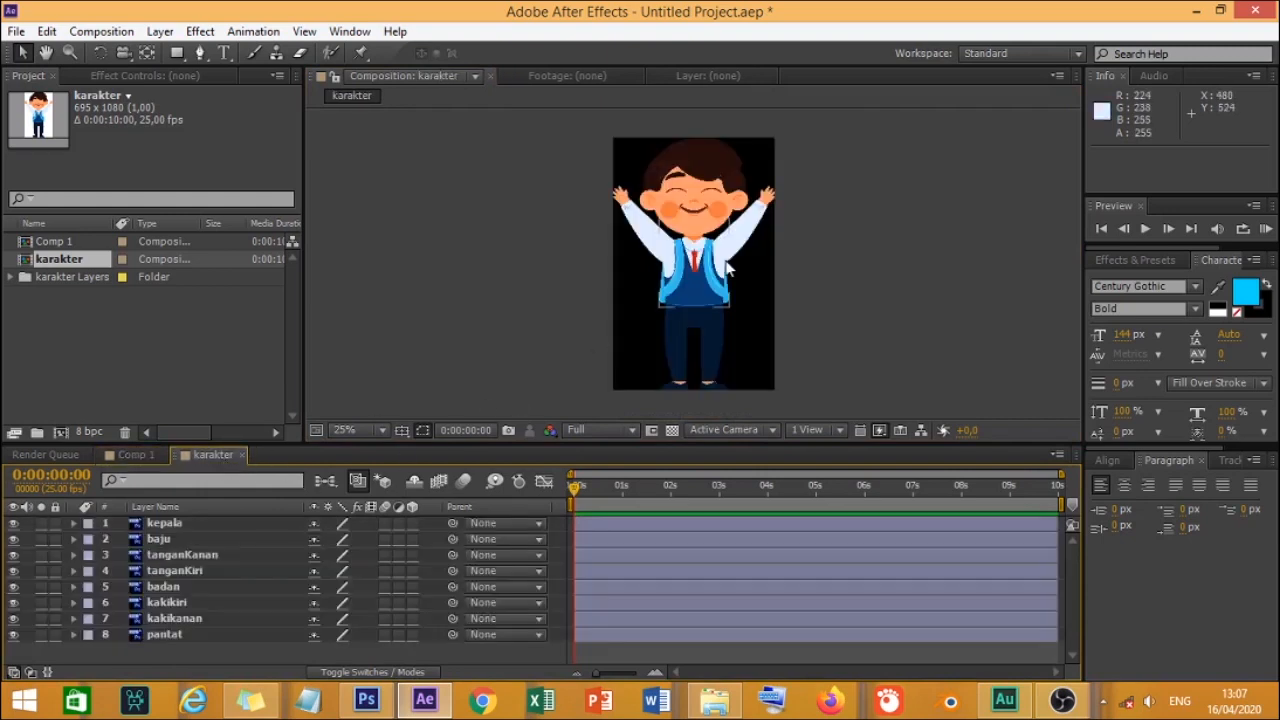
{"action": "left_click", "coordinate": [215, 538]}
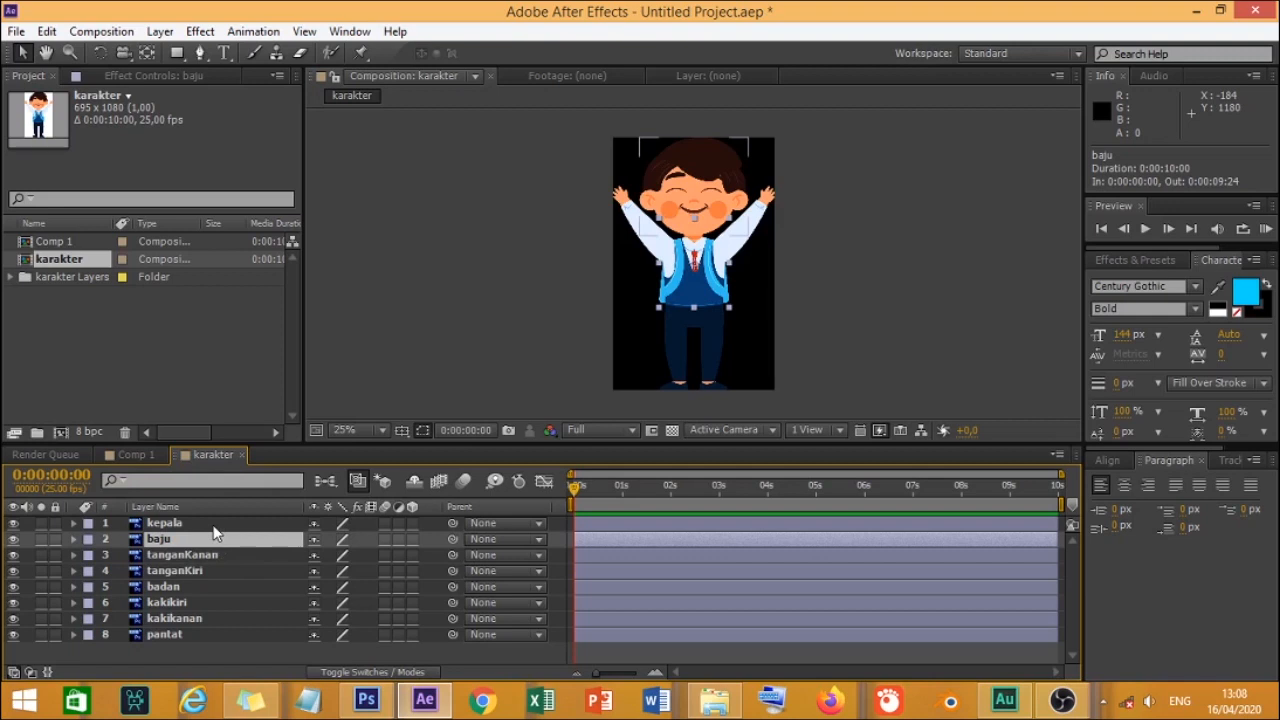
Step: Try moving the baju vest layer away from the character's body, and undo the moves
{"action": "left_click", "coordinate": [213, 524]}
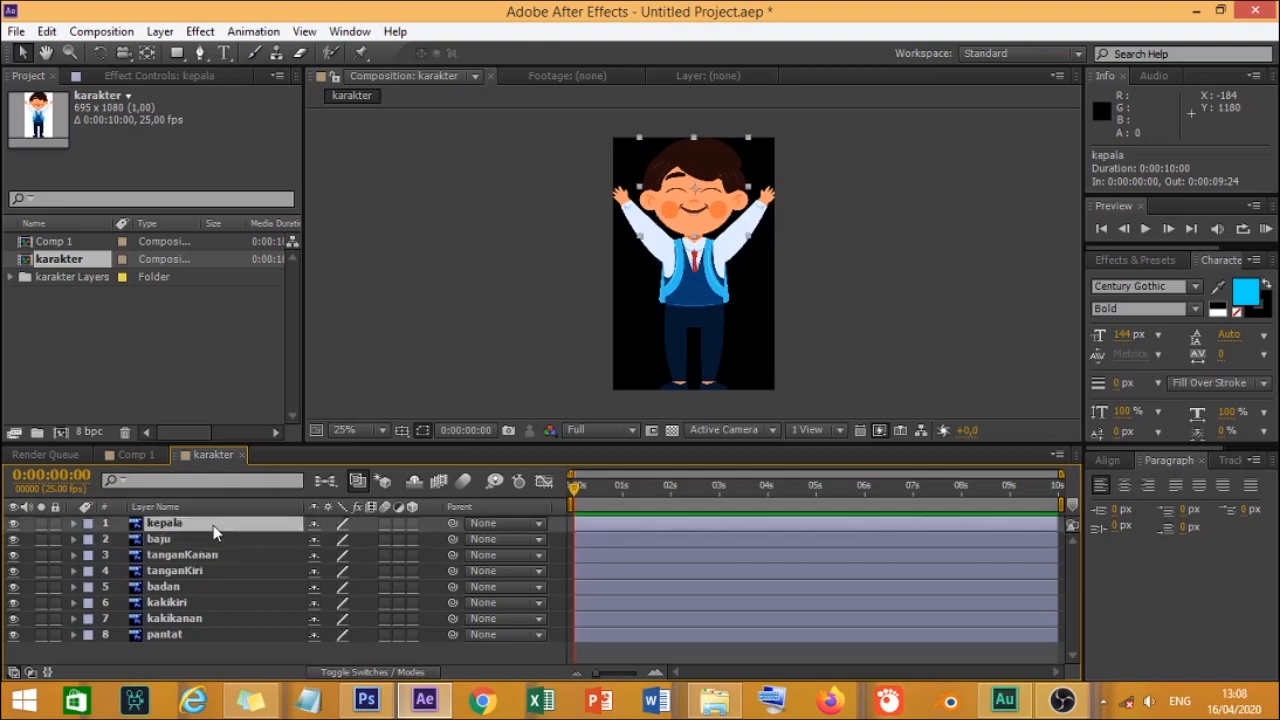
{"action": "scroll", "coordinate": [801, 231], "scroll_direction": "up", "scroll_amount": 2}
{"action": "scroll", "coordinate": [802, 235], "scroll_direction": "down", "scroll_amount": 2}
{"action": "scroll", "coordinate": [803, 237], "scroll_direction": "up", "scroll_amount": 2}
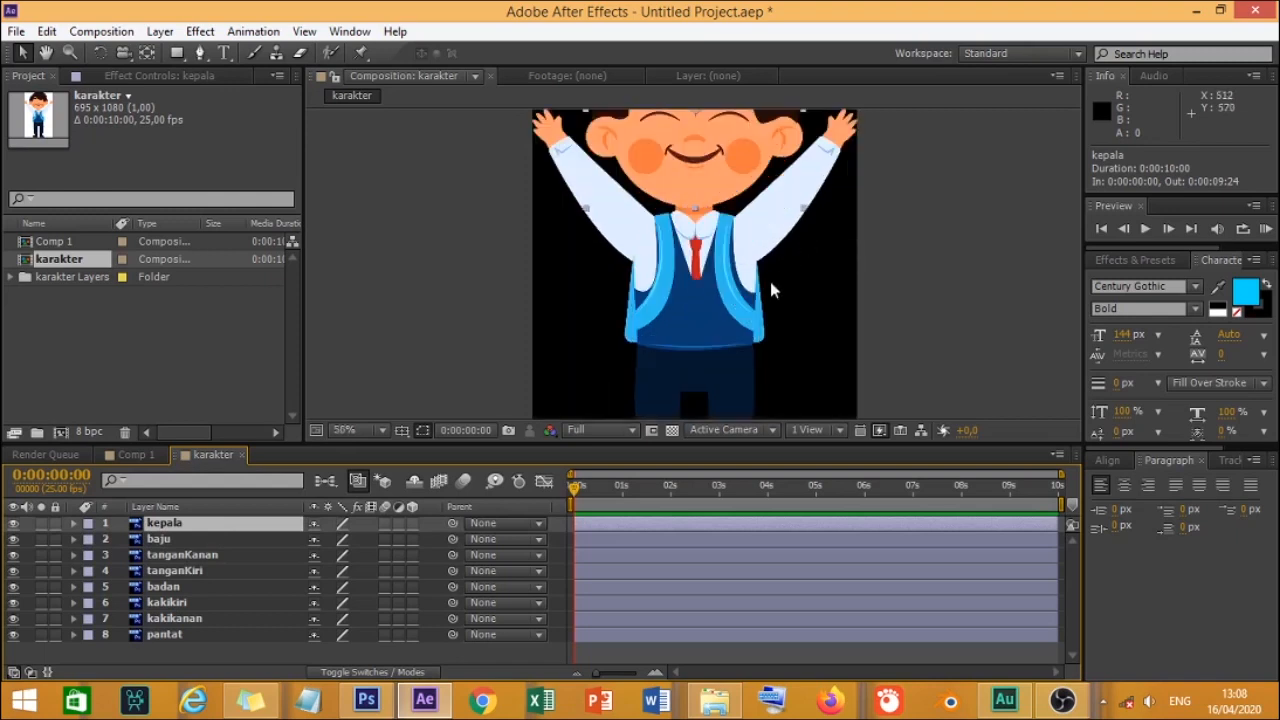
{"action": "scroll", "coordinate": [760, 278], "scroll_direction": "down", "scroll_amount": 2}
{"action": "scroll", "coordinate": [725, 280], "scroll_direction": "up", "scroll_amount": 2}
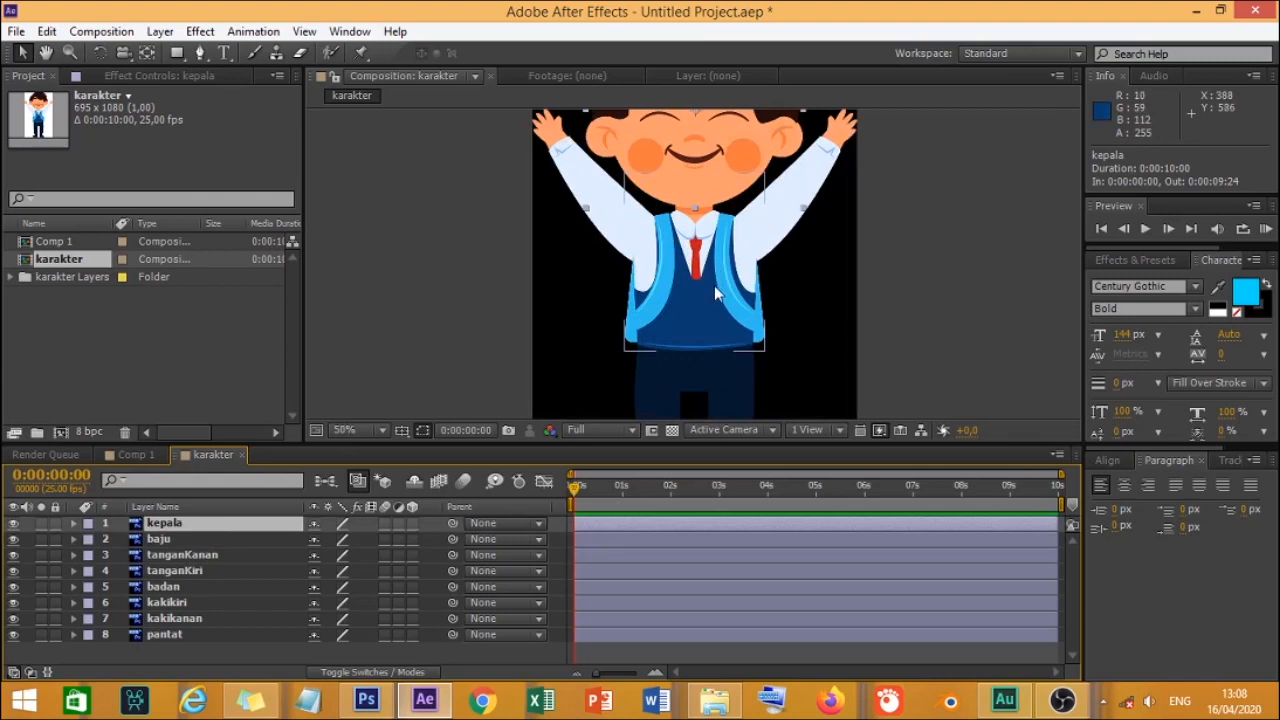
{"action": "left_click", "coordinate": [735, 292]}
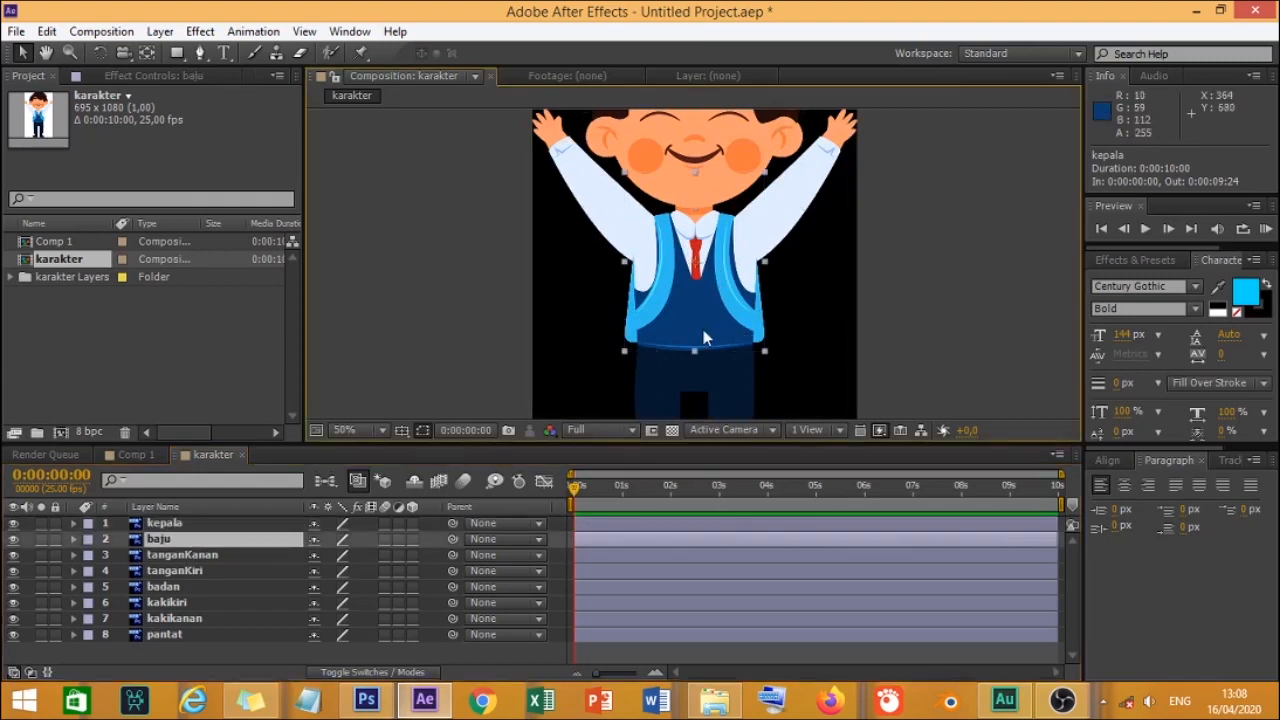
{"action": "left_click_drag", "start_coordinate": [701, 335], "coordinate": [733, 323]}
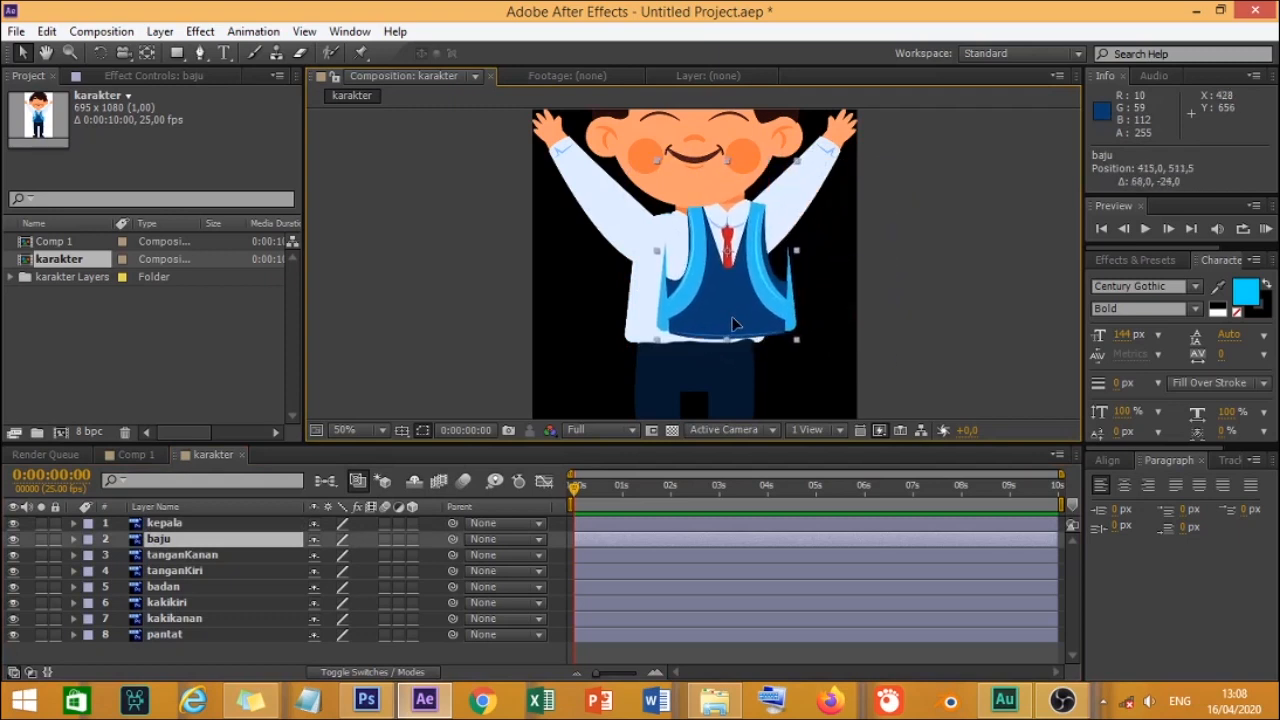
{"action": "key", "text": "ctrl+z"}
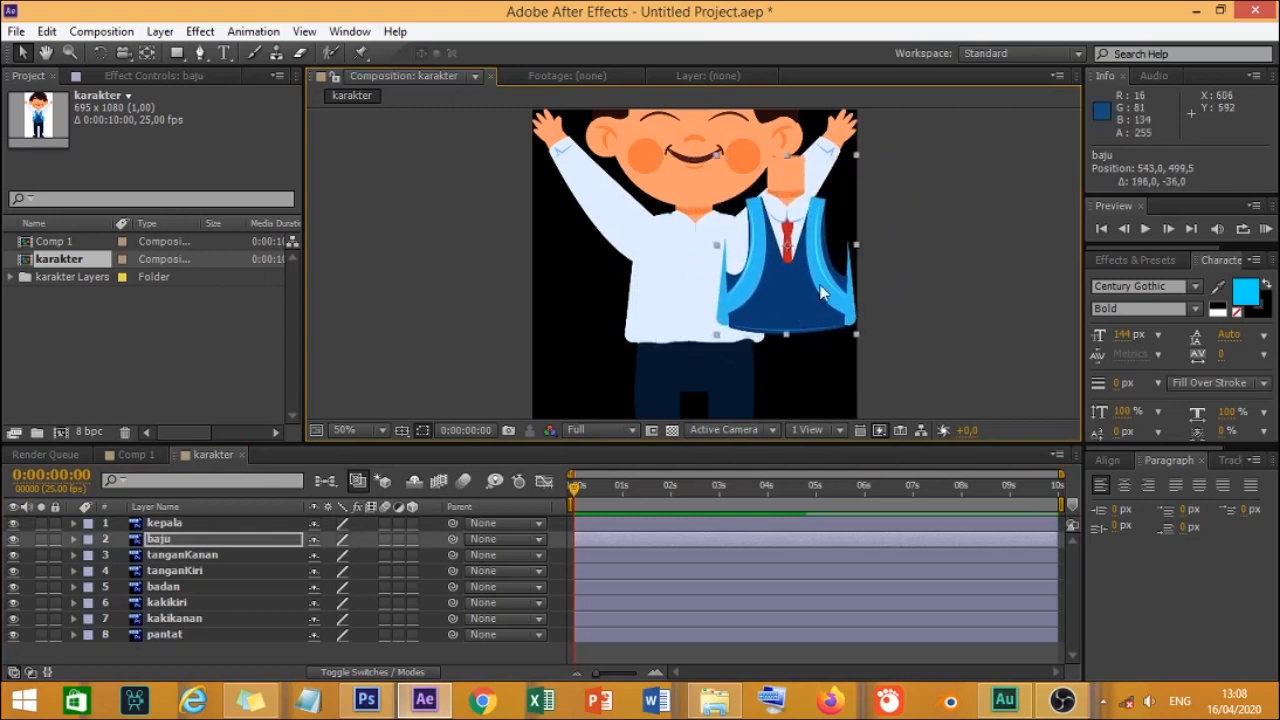
{"action": "key", "text": "ctrl+z"}
Step: Try moving the pantat hip layer away from the legs, undo the move, and deselect it
{"action": "left_click", "coordinate": [706, 371]}
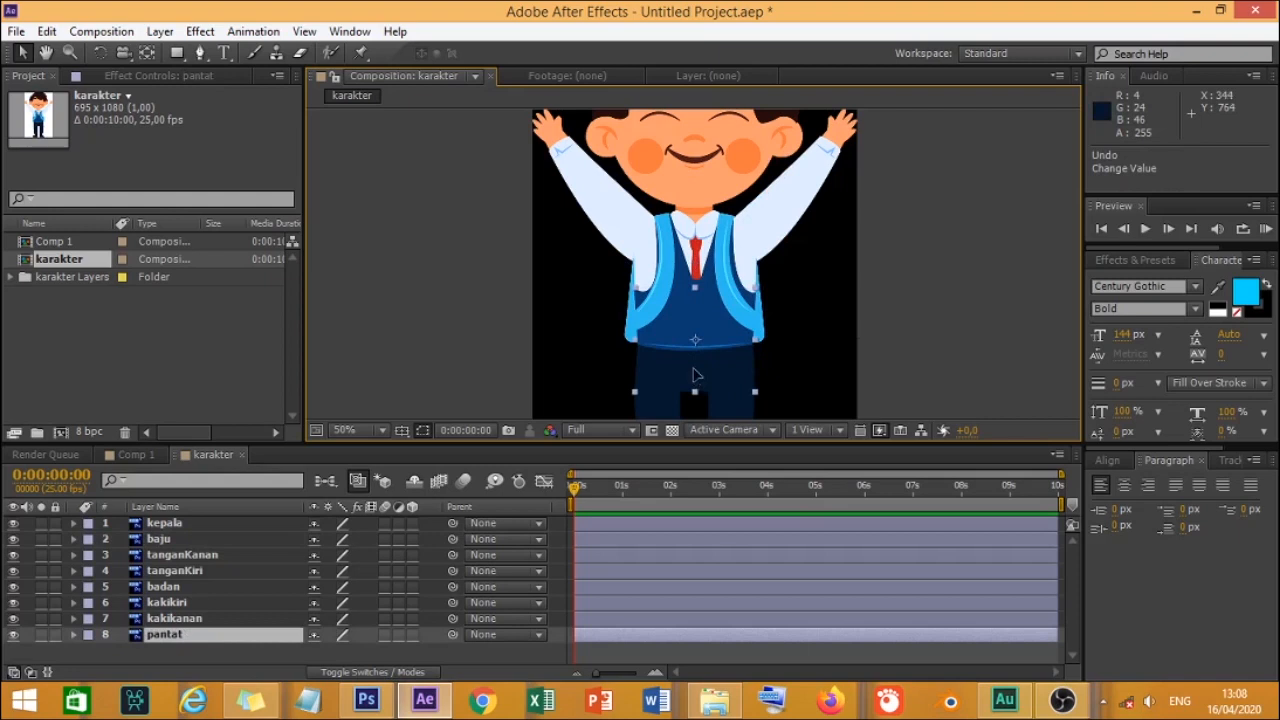
{"action": "left_click_drag", "start_coordinate": [697, 375], "coordinate": [857, 325]}
{"action": "key", "text": "ctrl+z"}
{"action": "left_click", "coordinate": [903, 277]}
Step: Examine how the baju, arm and kepala layers join at the torso of the character
{"action": "left_click", "coordinate": [697, 340]}
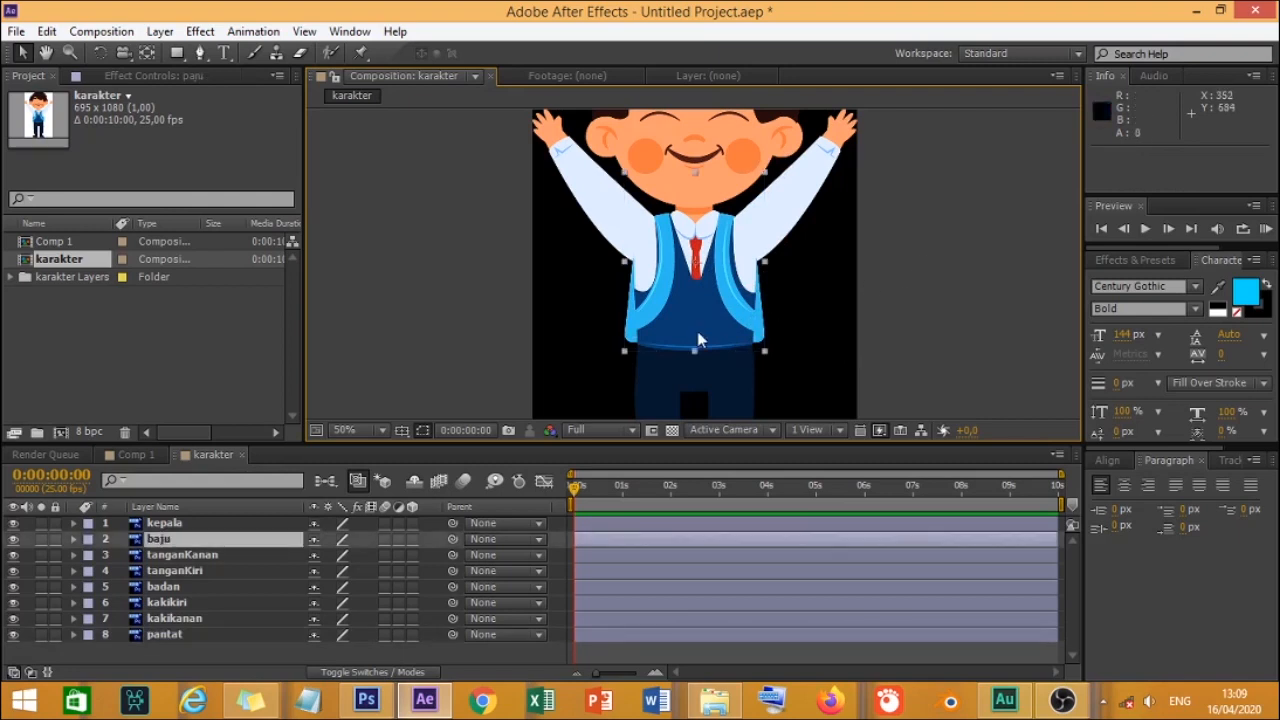
{"action": "left_click", "coordinate": [803, 190]}
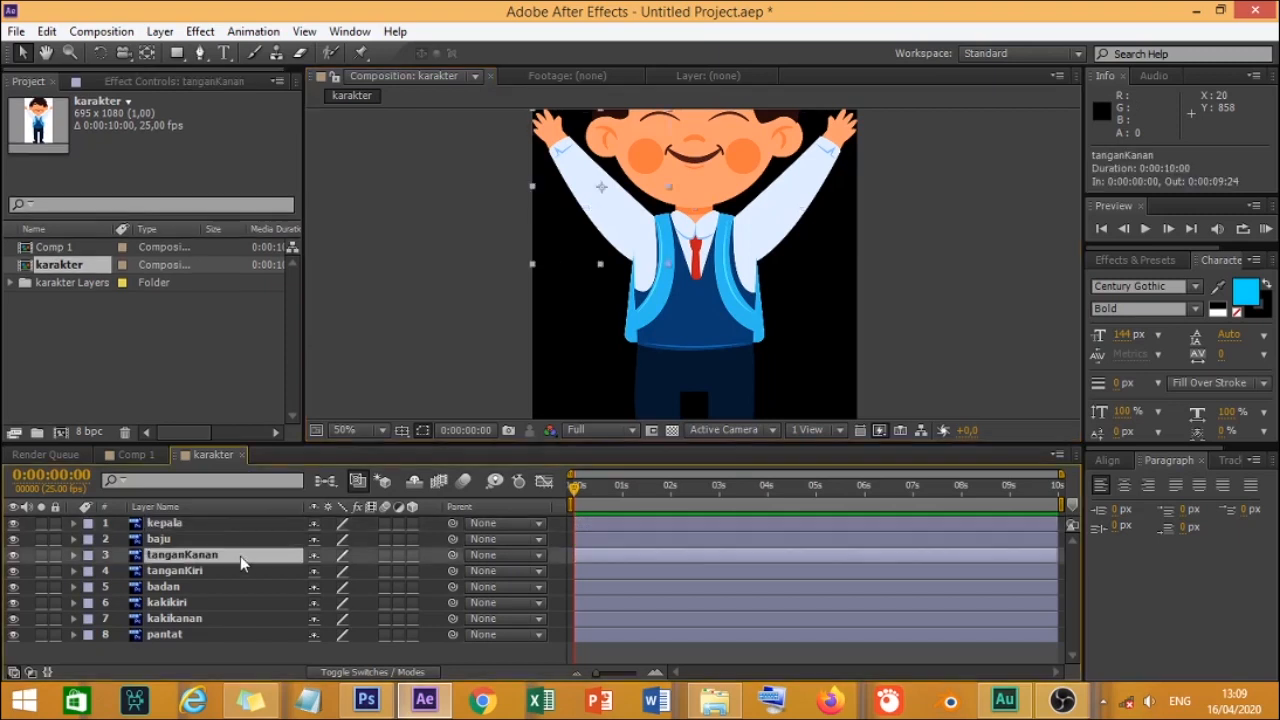
{"action": "scroll", "coordinate": [600, 333], "scroll_direction": "down", "scroll_amount": 4}
{"action": "scroll", "coordinate": [600, 333], "scroll_direction": "up", "scroll_amount": 2}
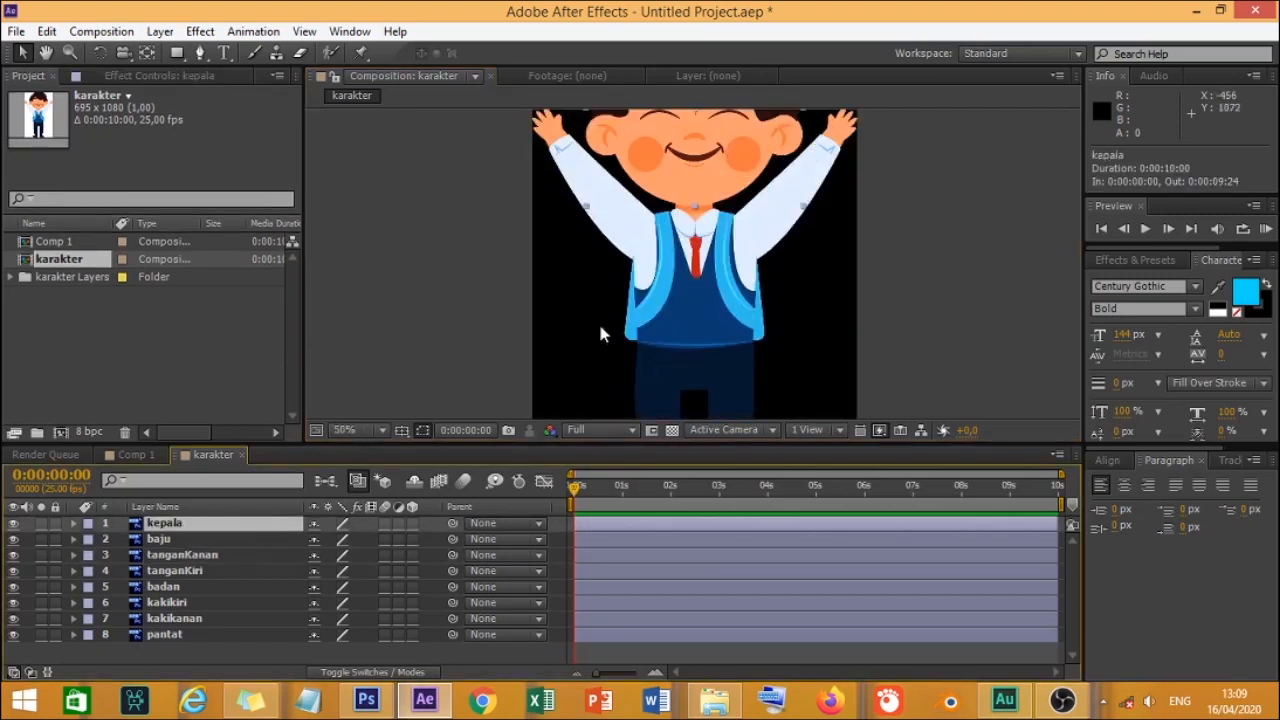
{"action": "scroll", "coordinate": [670, 203], "scroll_direction": "down", "scroll_amount": 2}
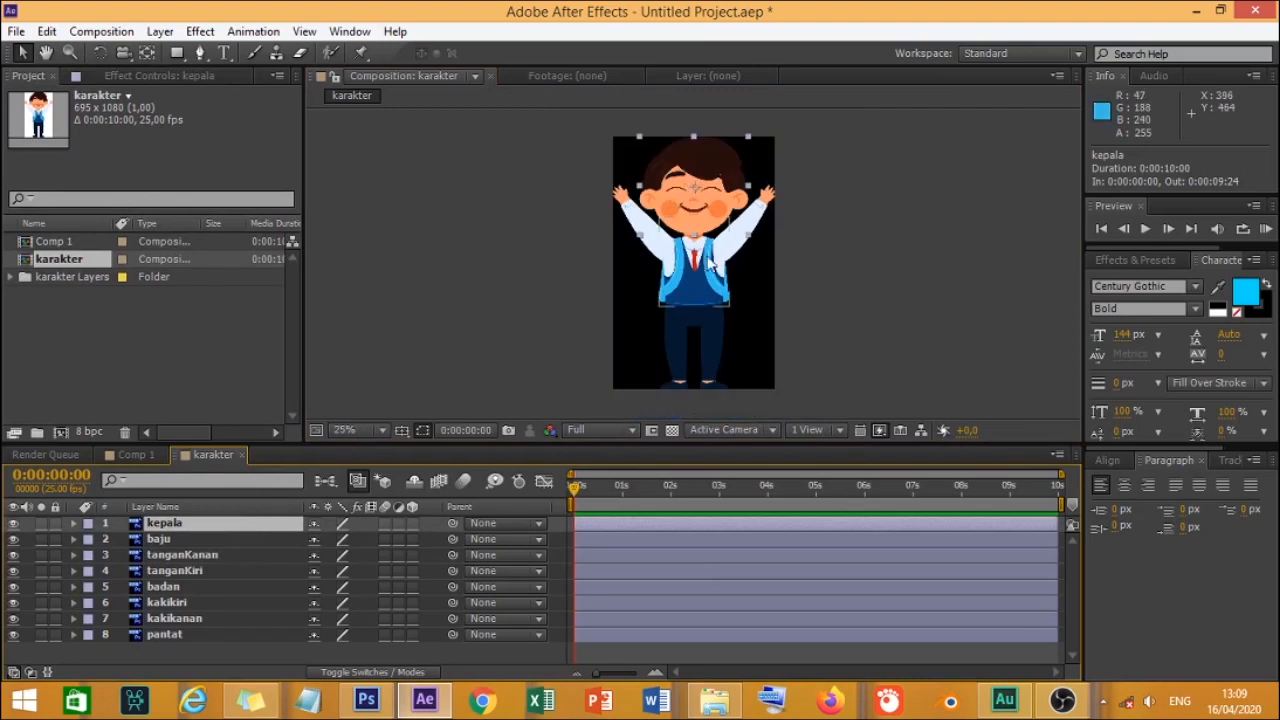
{"action": "left_click", "coordinate": [700, 288]}
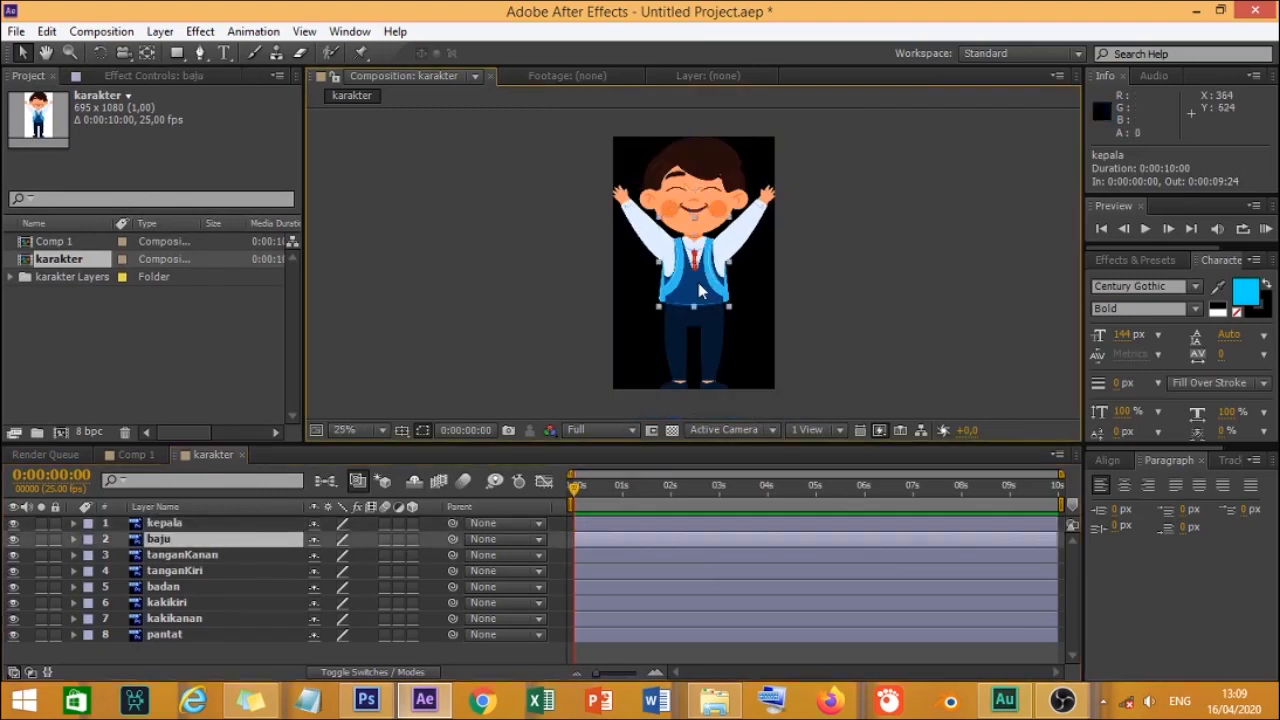
{"action": "scroll", "coordinate": [699, 285], "scroll_direction": "up", "scroll_amount": 2}
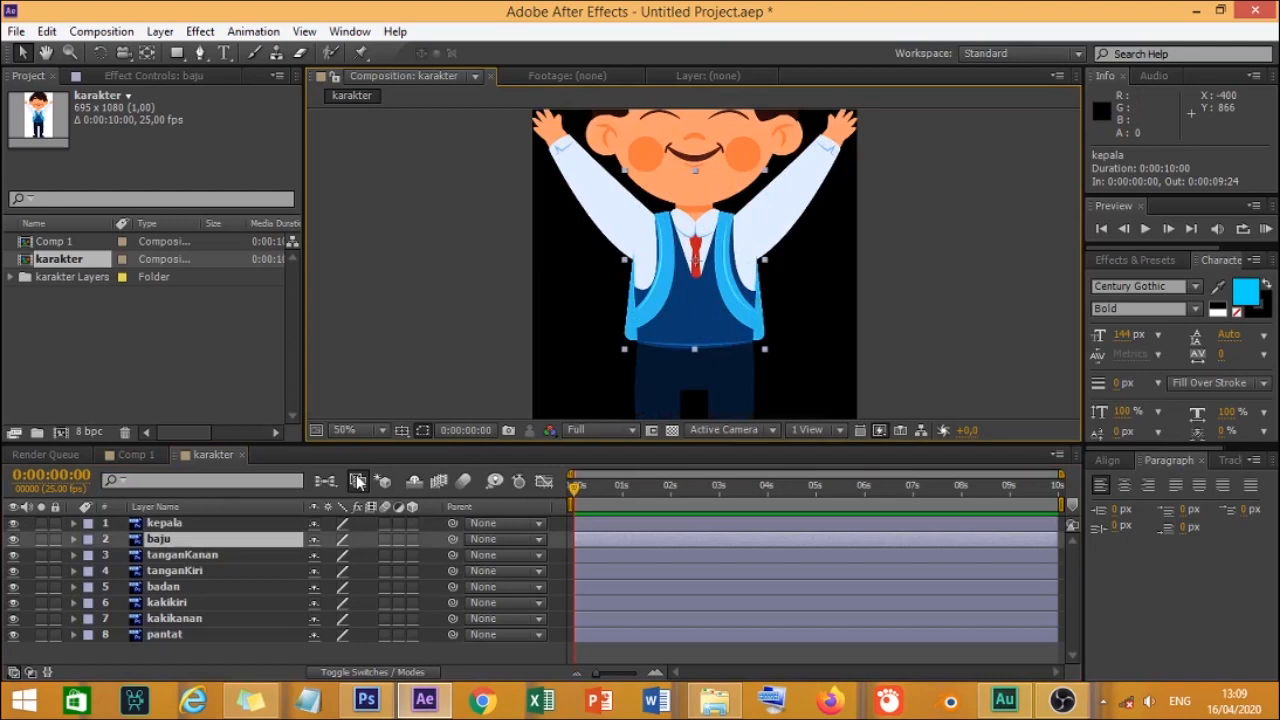
Step: Parent the kepala and tanganKanan layers to baju
{"action": "left_click", "coordinate": [252, 524]}
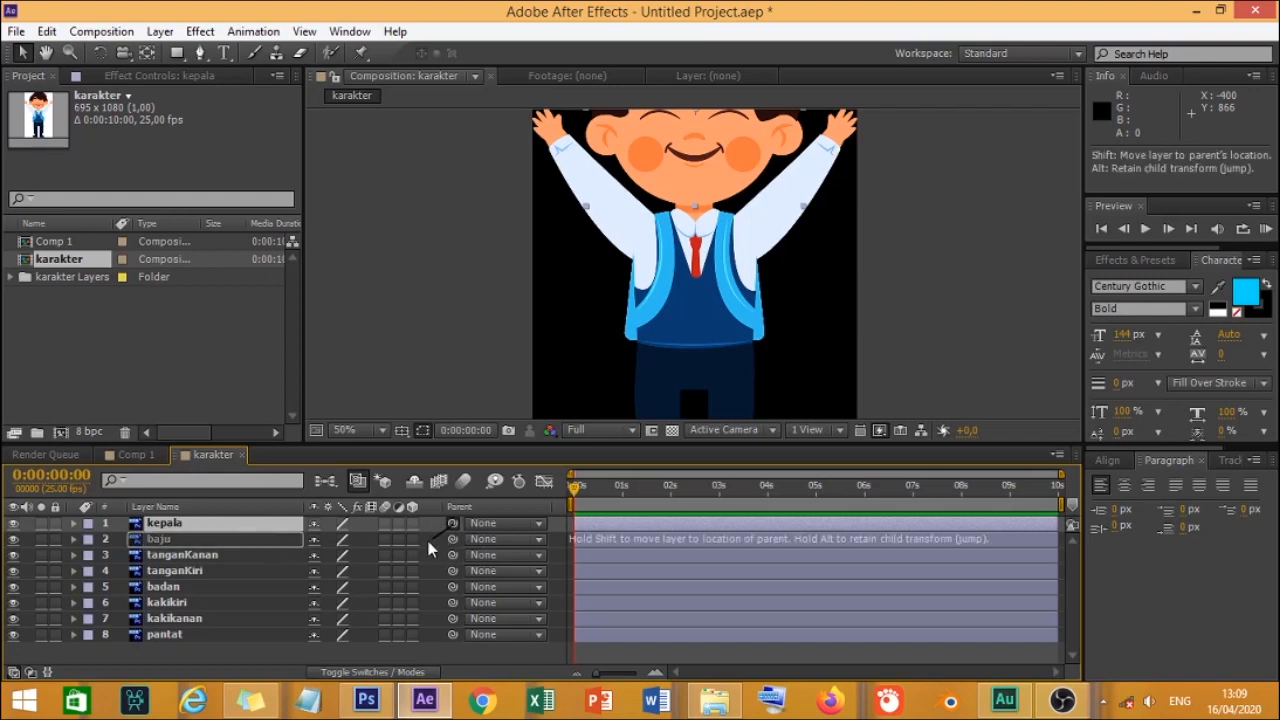
{"action": "left_click_drag", "start_coordinate": [448, 524], "coordinate": [406, 541]}
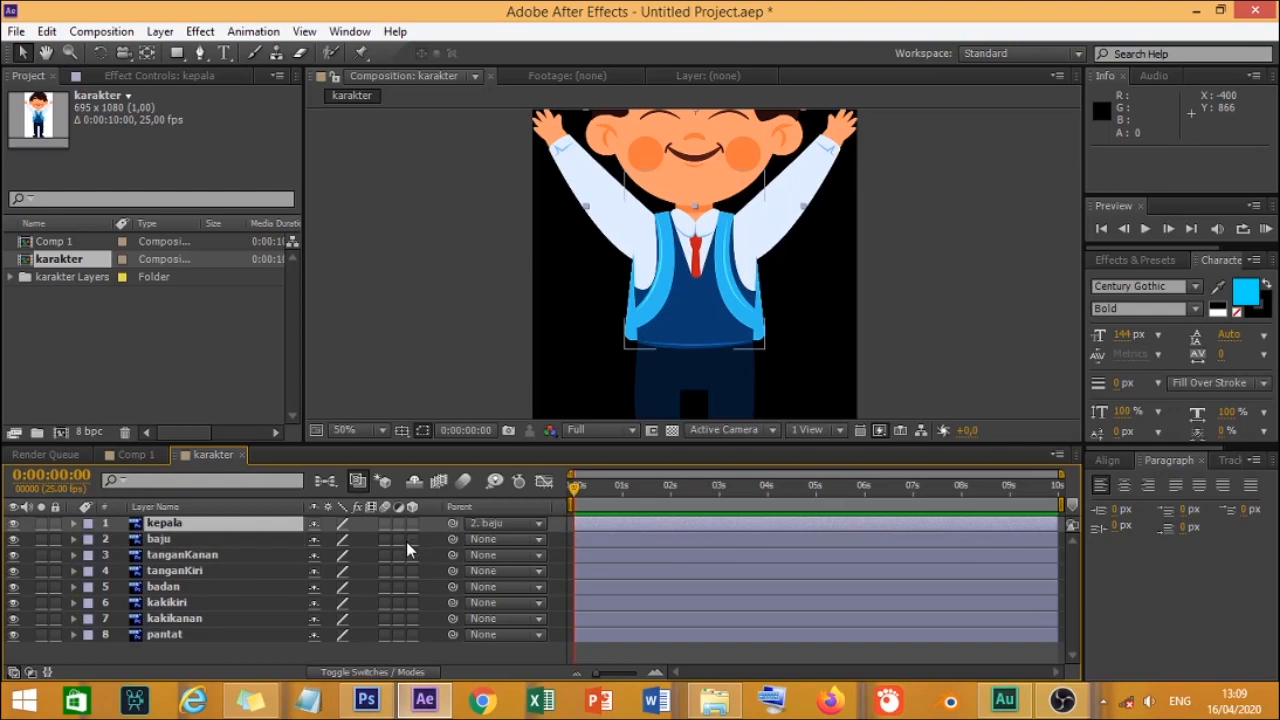
{"action": "left_click", "coordinate": [252, 558]}
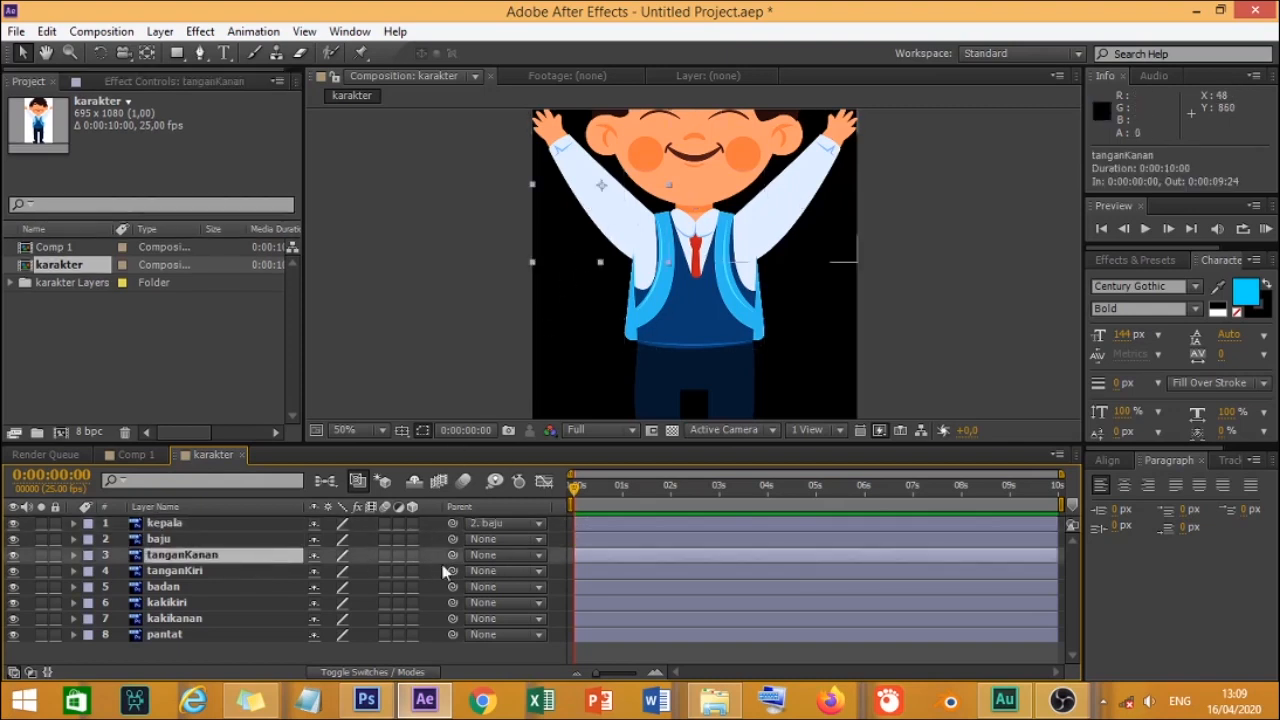
{"action": "left_click_drag", "start_coordinate": [449, 563], "coordinate": [434, 541]}
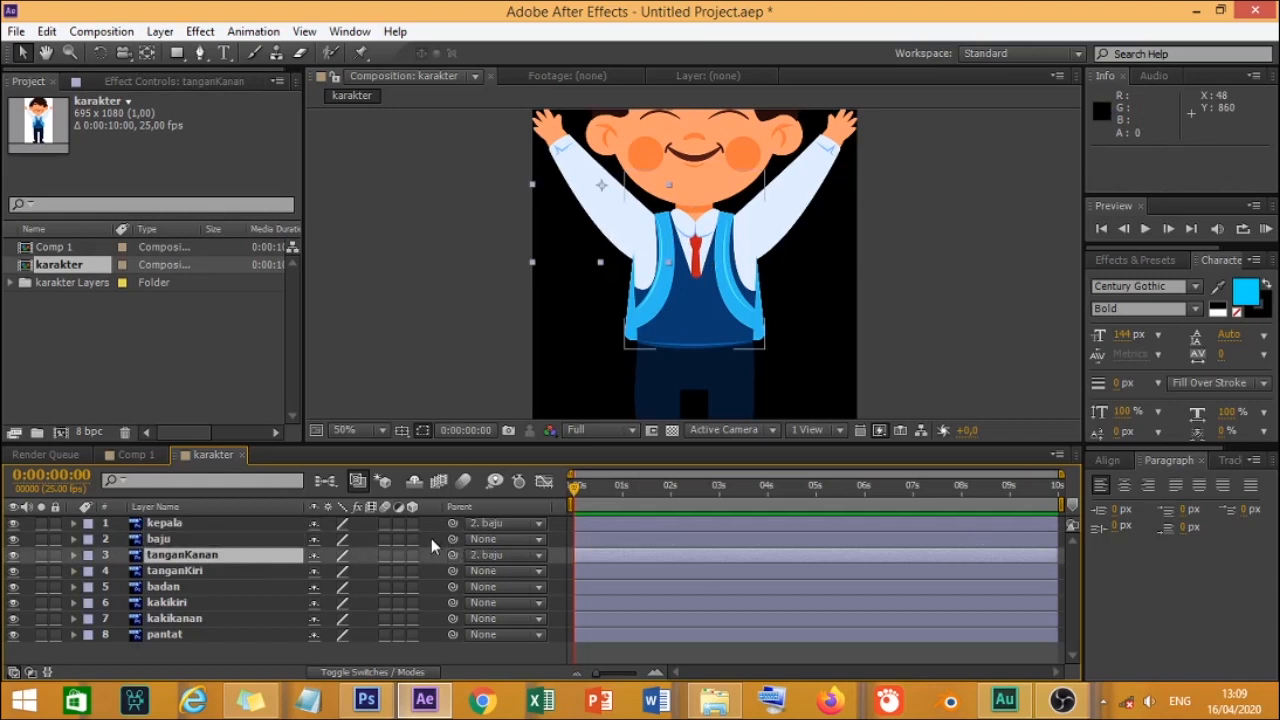
Step: Parent the tanganKiri and badan layers to baju
{"action": "left_click", "coordinate": [265, 575]}
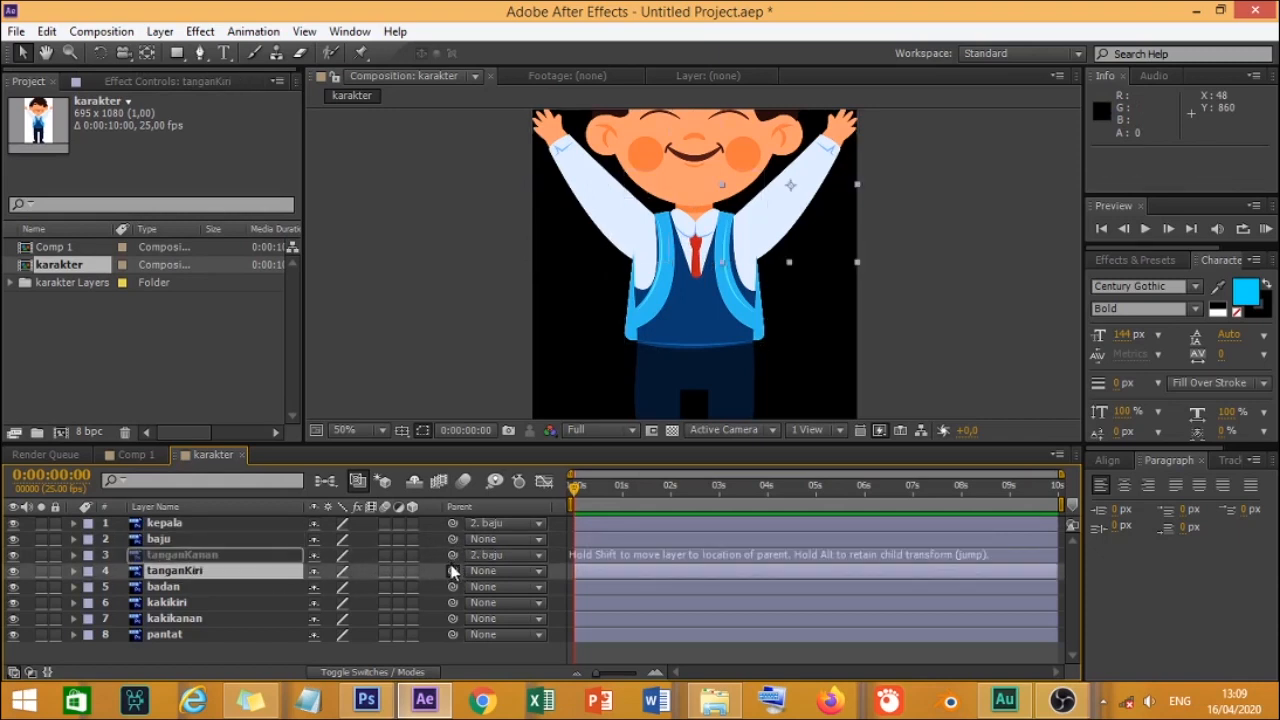
{"action": "left_click", "coordinate": [480, 571]}
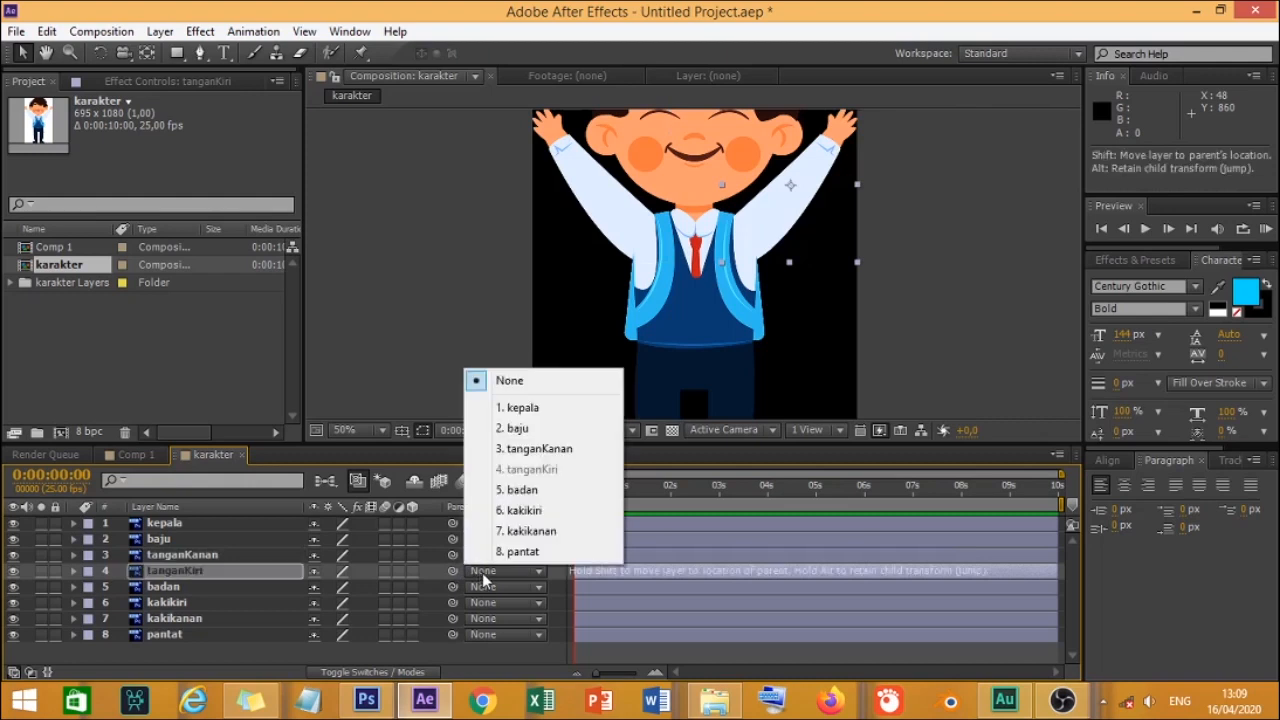
{"action": "left_click", "coordinate": [519, 430]}
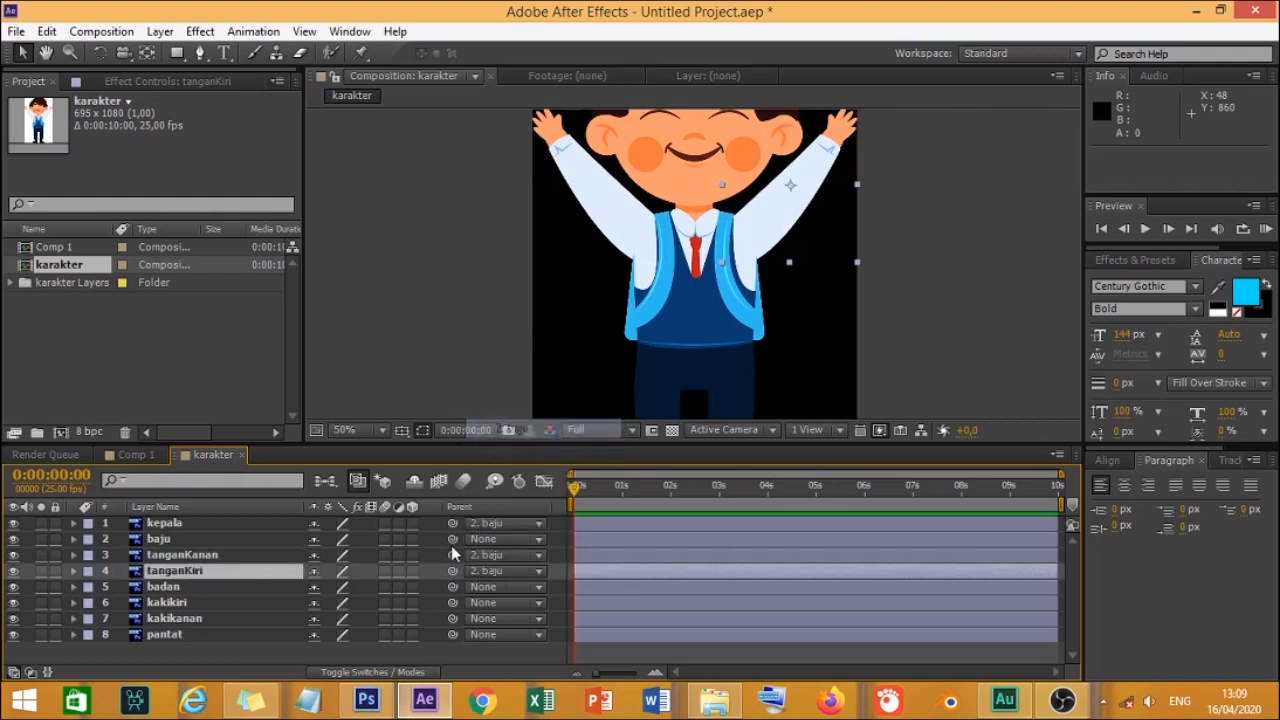
{"action": "left_click", "coordinate": [277, 587]}
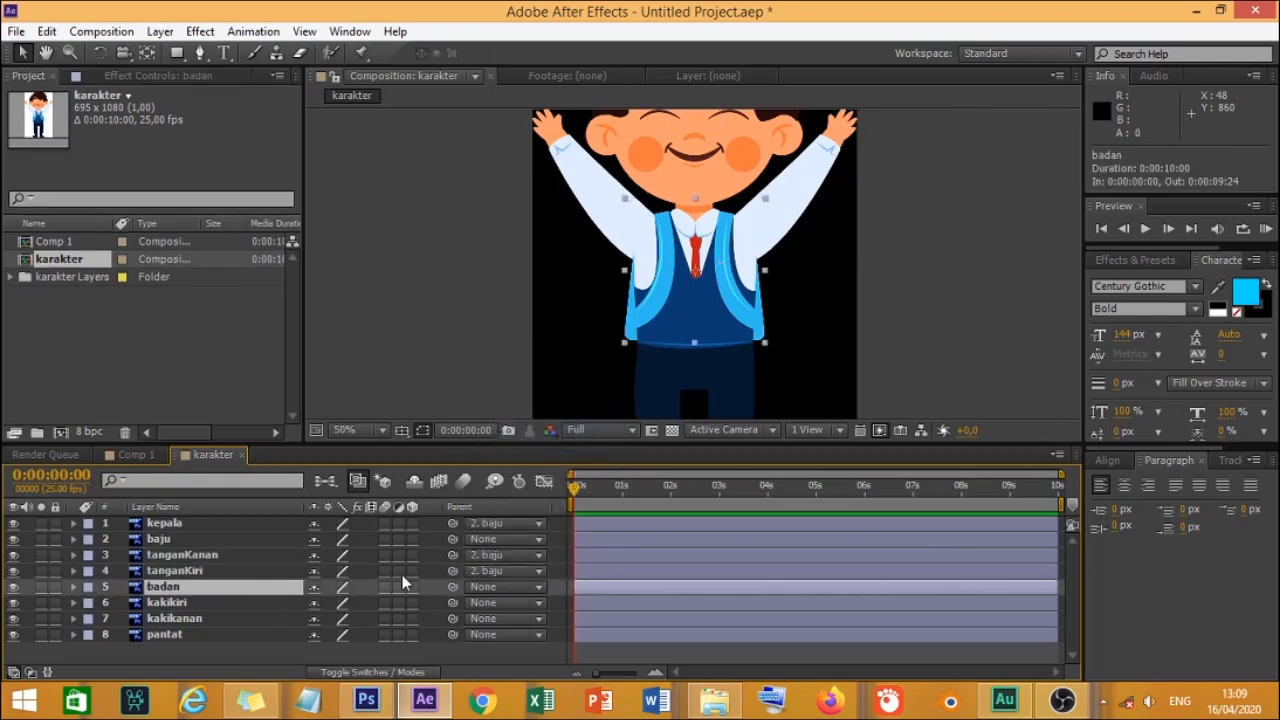
{"action": "left_click", "coordinate": [473, 588]}
{"action": "left_click", "coordinate": [519, 443]}
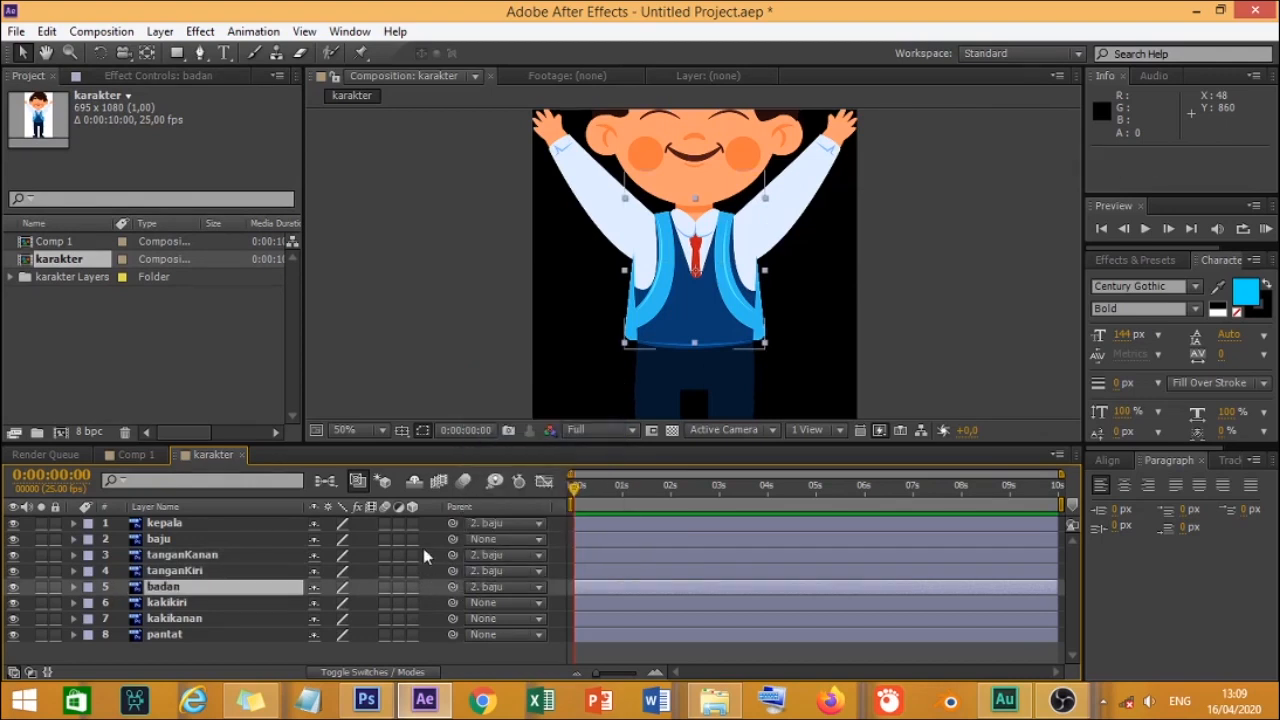
Step: Try moving baju around to test whether its child layers follow, undo the moves, and deselect it
{"action": "left_click", "coordinate": [880, 298]}
{"action": "left_click_drag", "start_coordinate": [694, 341], "coordinate": [678, 455]}
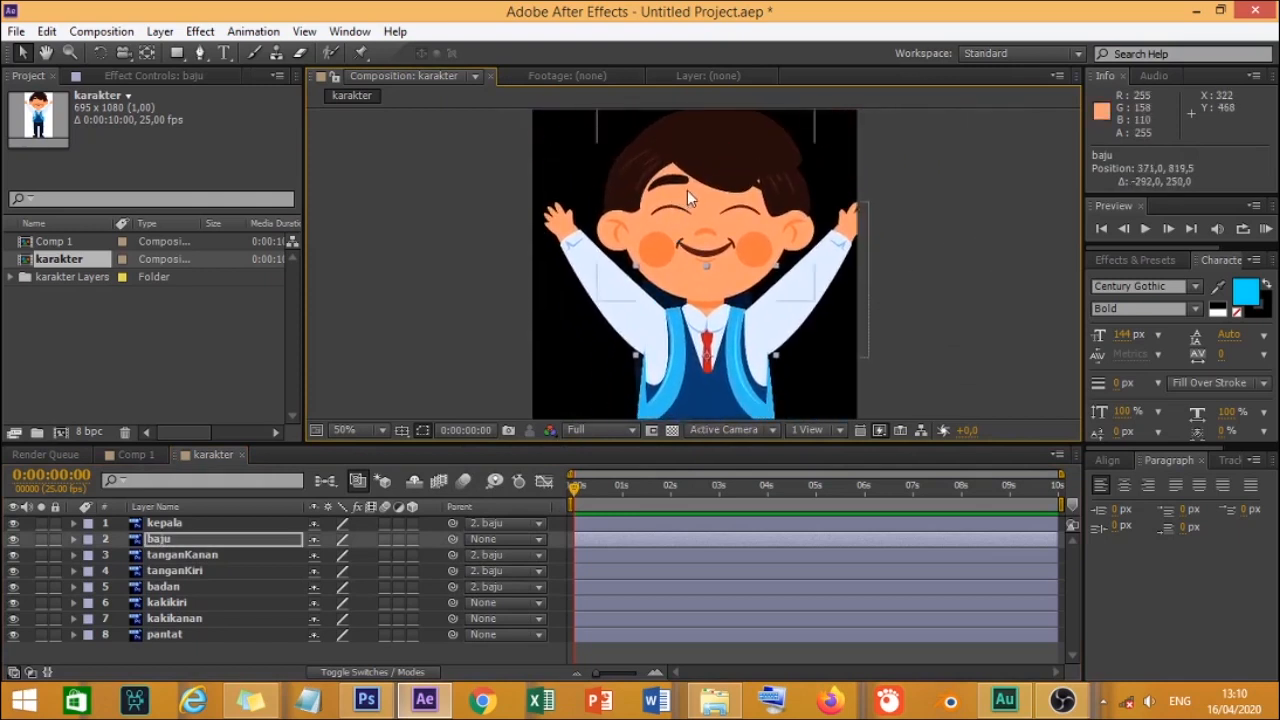
{"action": "scroll", "coordinate": [707, 193], "scroll_direction": "down", "scroll_amount": 2}
{"action": "scroll", "coordinate": [712, 288], "scroll_direction": "up", "scroll_amount": 1}
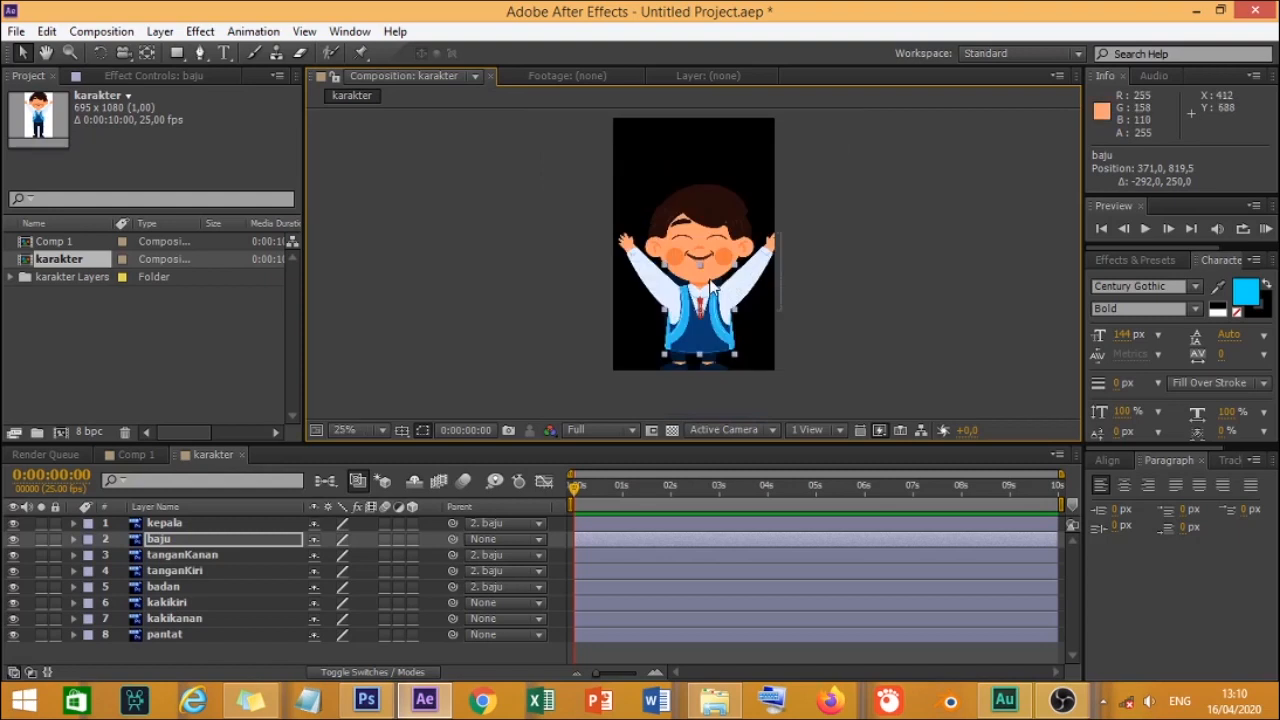
{"action": "key", "text": "ctrl+z"}
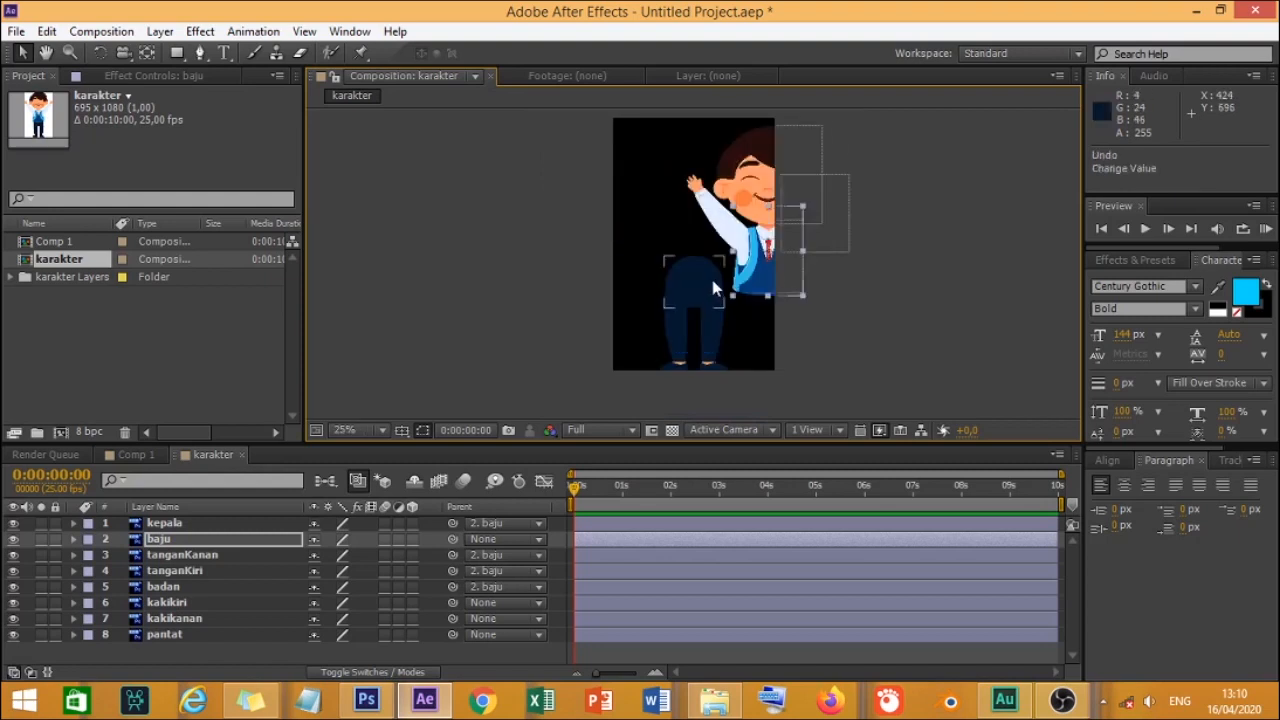
{"action": "key", "text": "ctrl+z"}
{"action": "key", "text": "ctrl+z"}
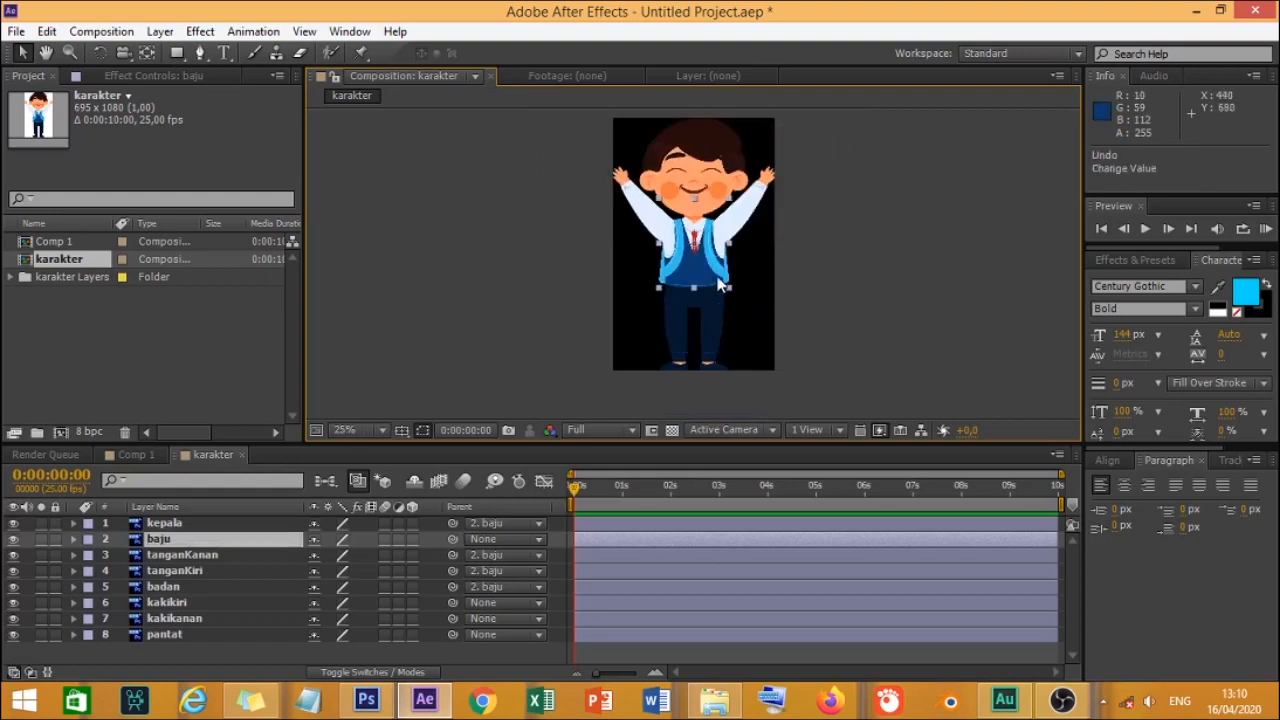
{"action": "left_click", "coordinate": [819, 260]}
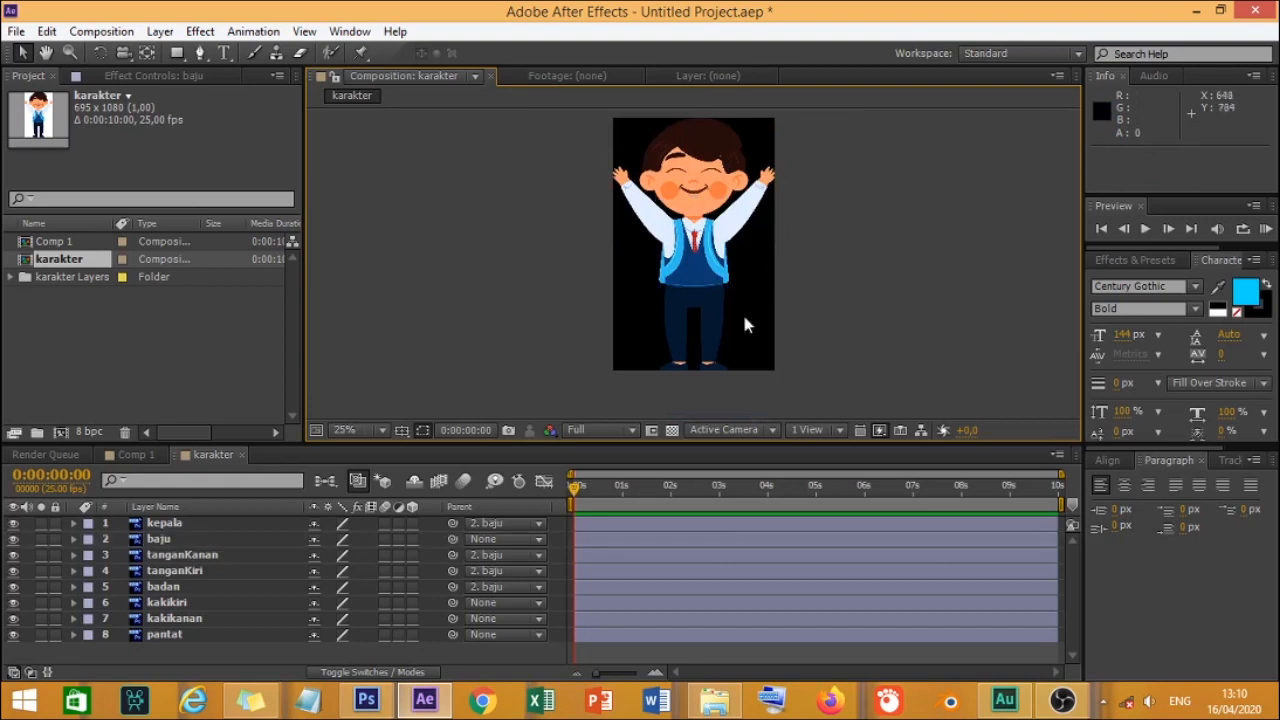
Step: Parent the kakikiri leg layer to pantat
{"action": "left_click", "coordinate": [247, 571]}
{"action": "left_click", "coordinate": [247, 587]}
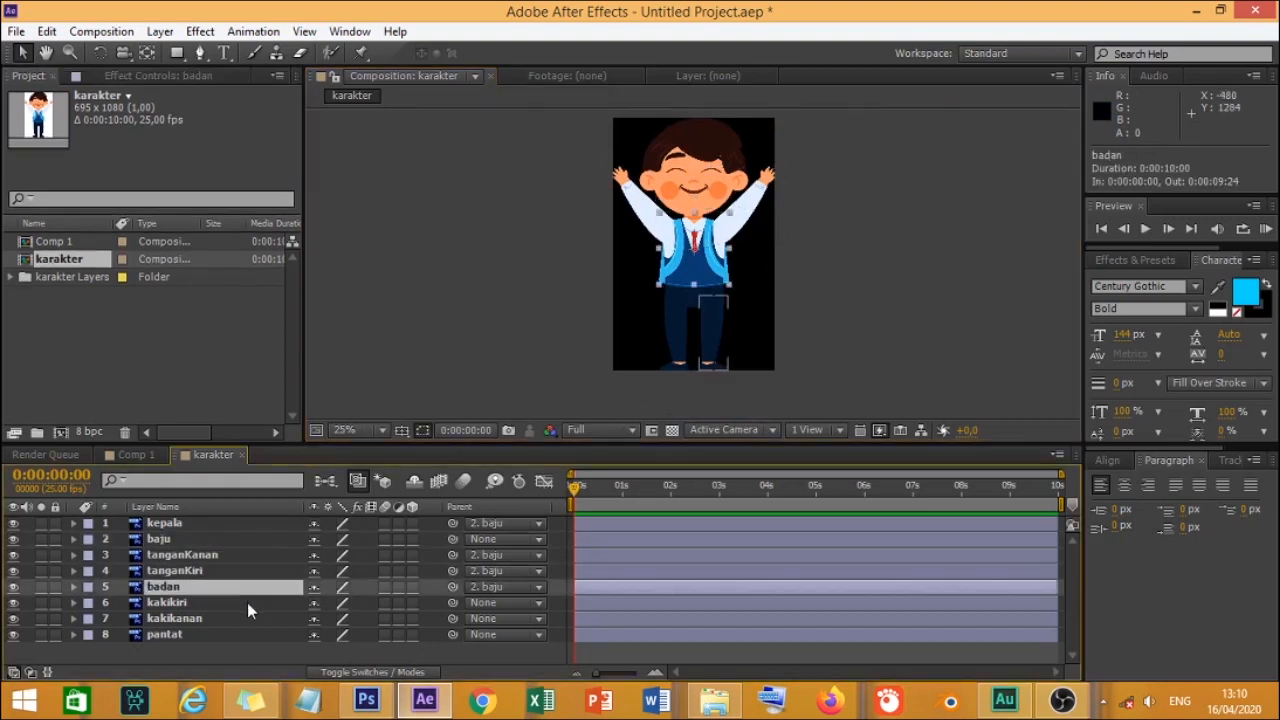
{"action": "left_click", "coordinate": [248, 602]}
{"action": "scroll", "coordinate": [738, 334], "scroll_direction": "up", "scroll_amount": 2}
{"action": "key", "text": "space"}
{"action": "left_click_drag", "start_coordinate": [778, 341], "coordinate": [720, 257]}
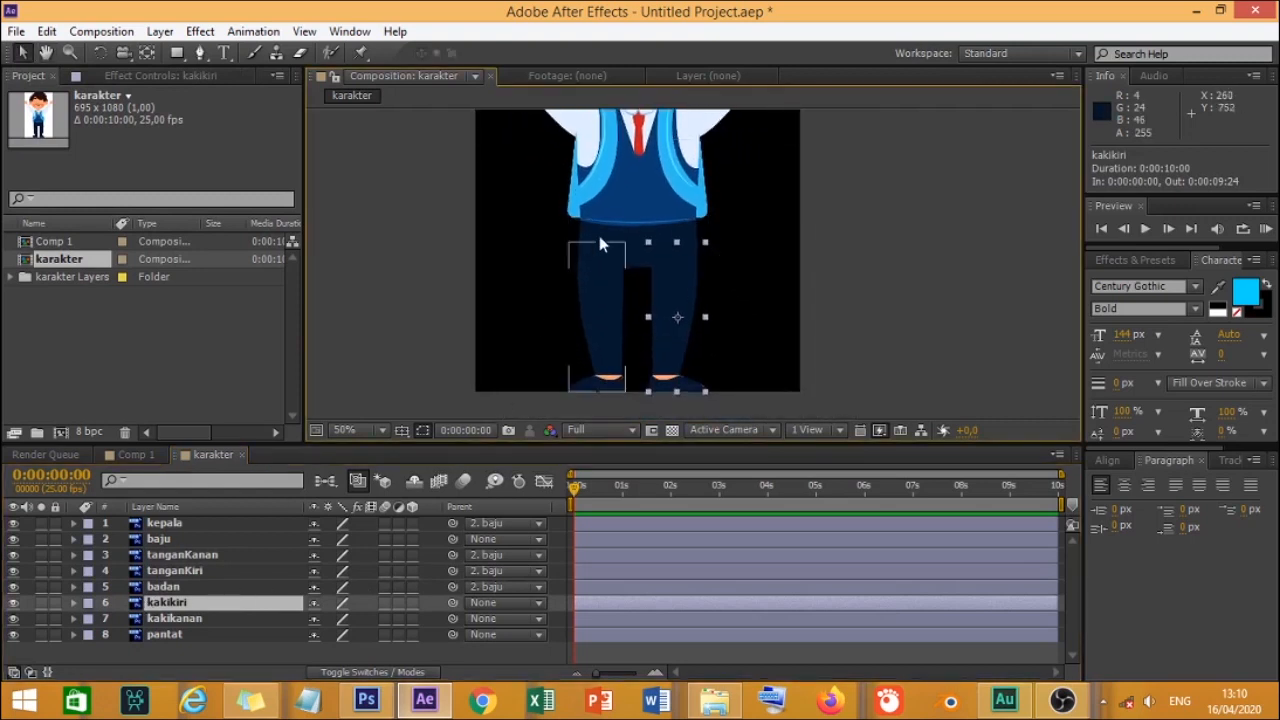
{"action": "left_click", "coordinate": [636, 255]}
{"action": "left_click", "coordinate": [195, 604]}
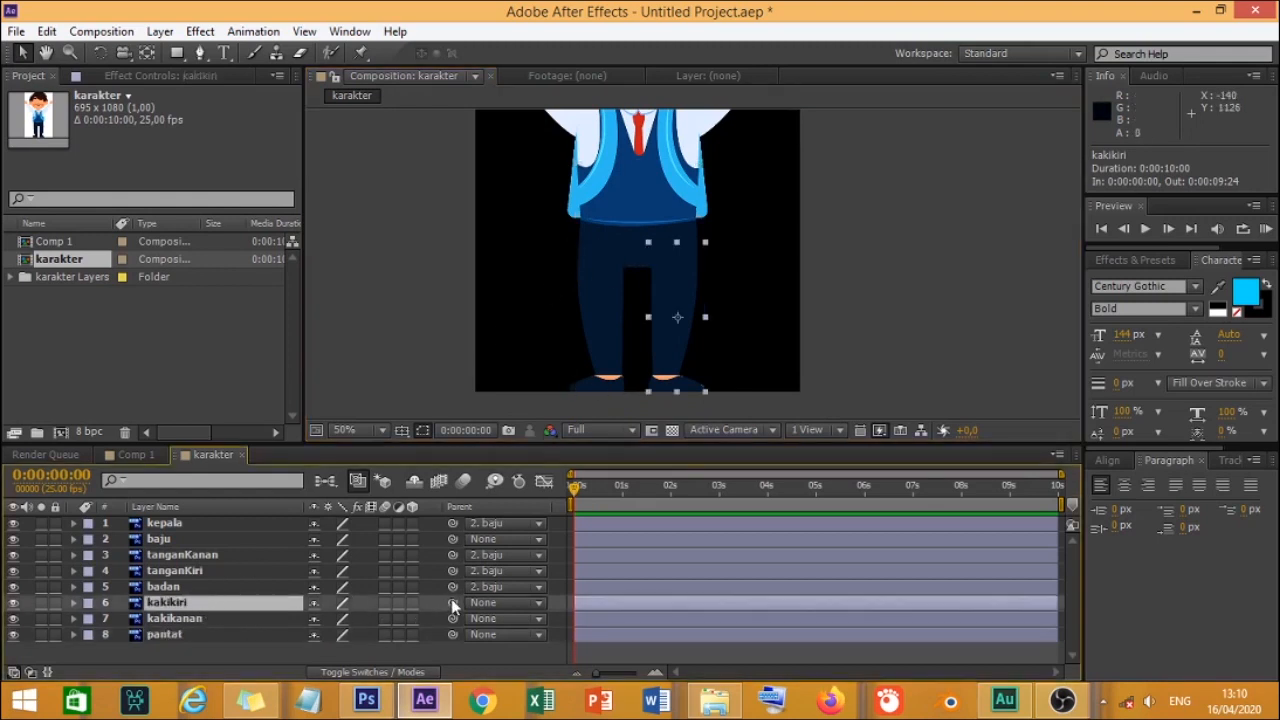
{"action": "left_click", "coordinate": [495, 603]}
{"action": "left_click", "coordinate": [540, 583]}
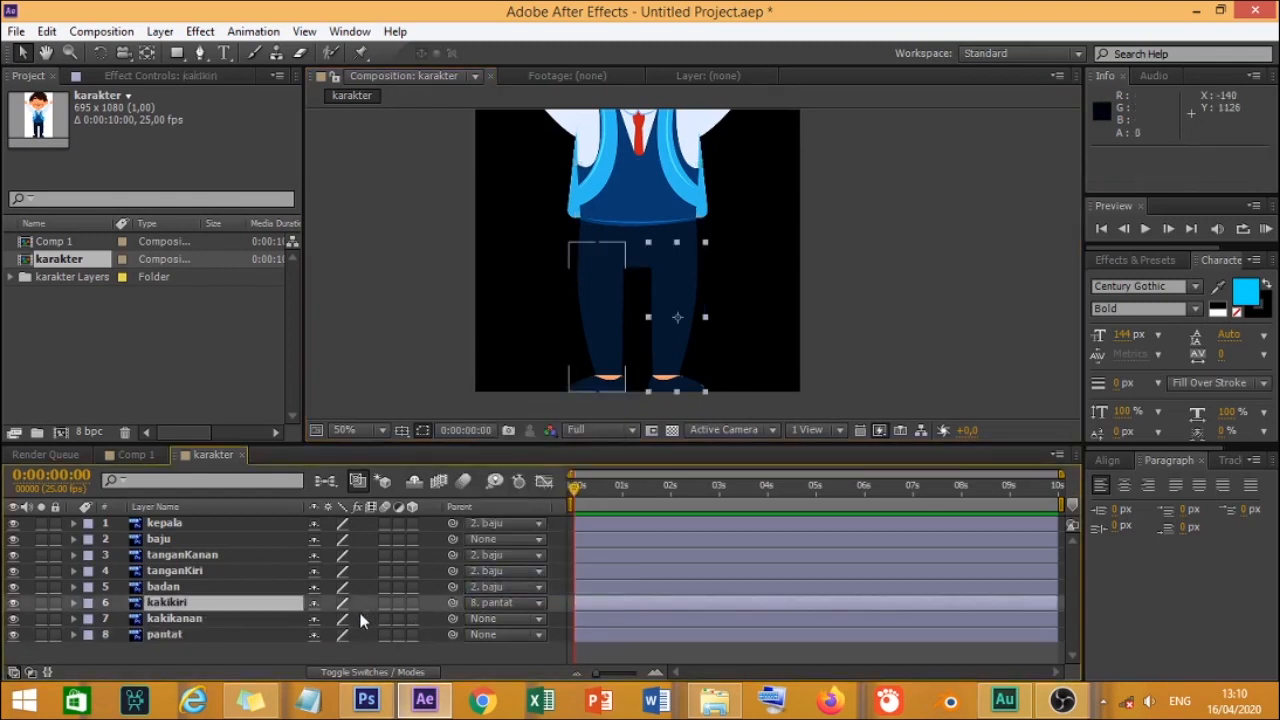
Step: Parent the kakikanan leg layer to pantat
{"action": "left_click", "coordinate": [214, 617]}
{"action": "left_click", "coordinate": [500, 619]}
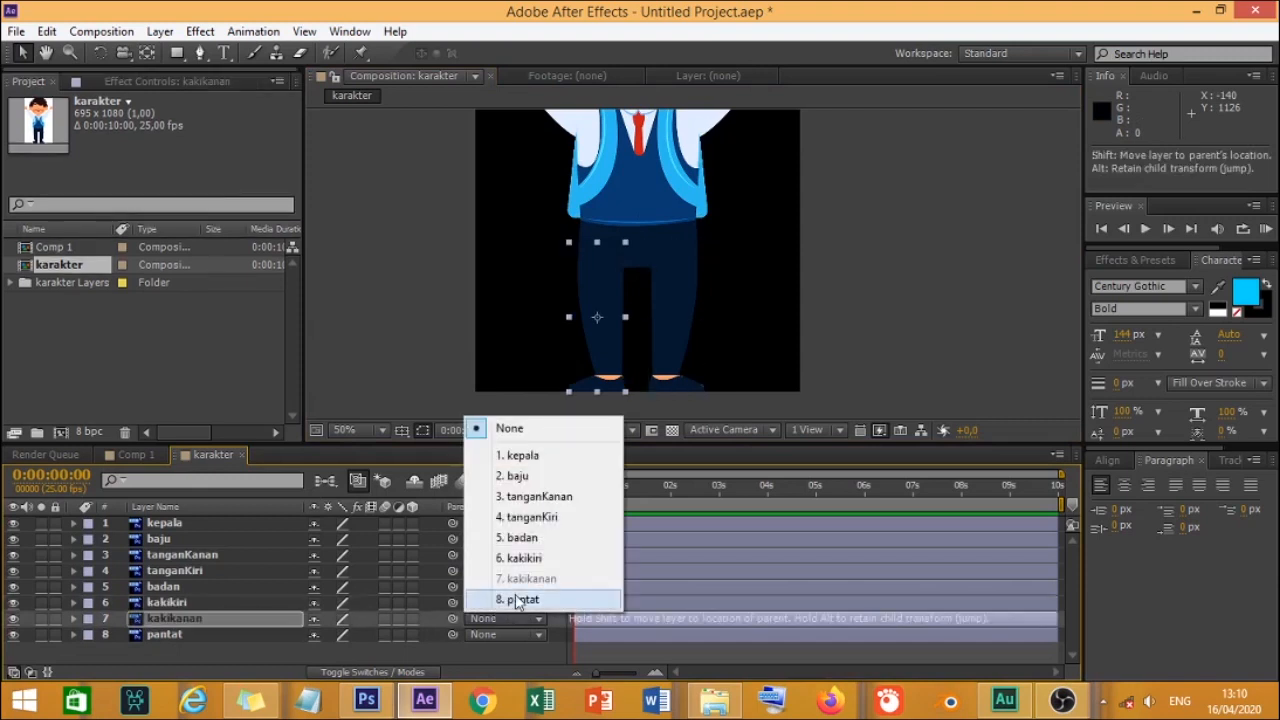
{"action": "left_click", "coordinate": [516, 600]}
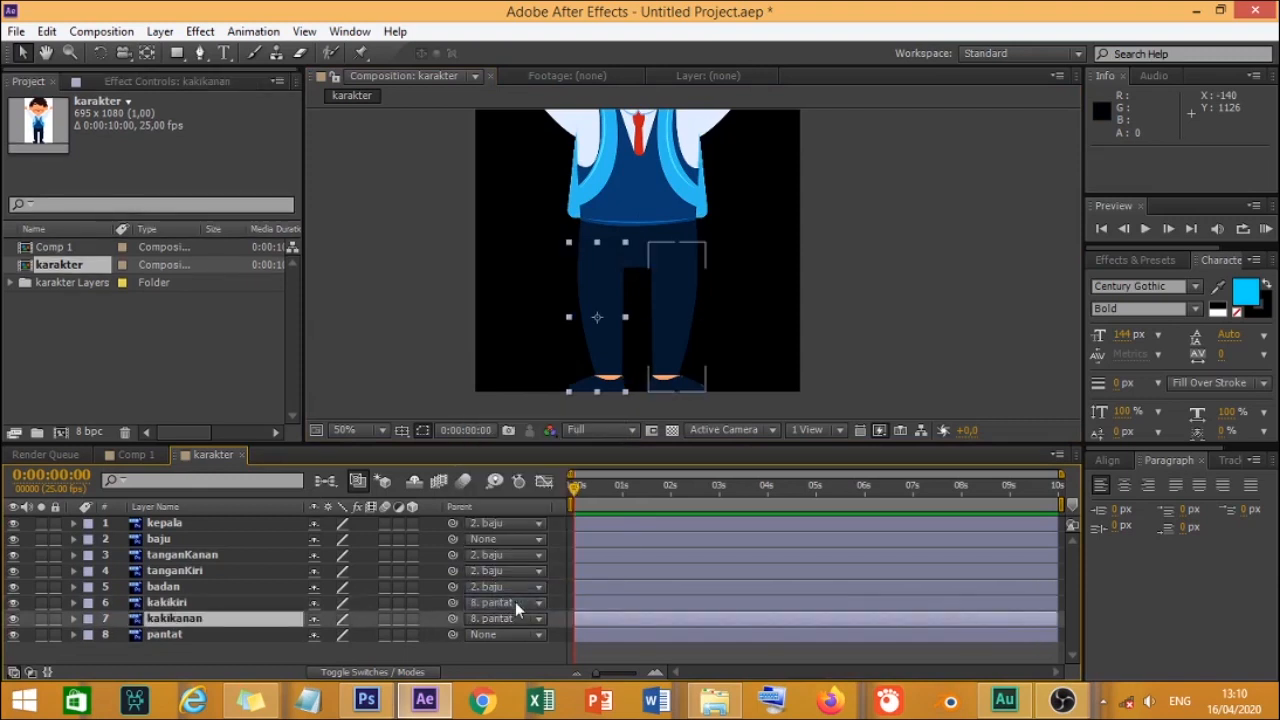
Step: Try moving pantat to the side to test whether both leg layers follow, and undo the move
{"action": "left_click", "coordinate": [631, 246]}
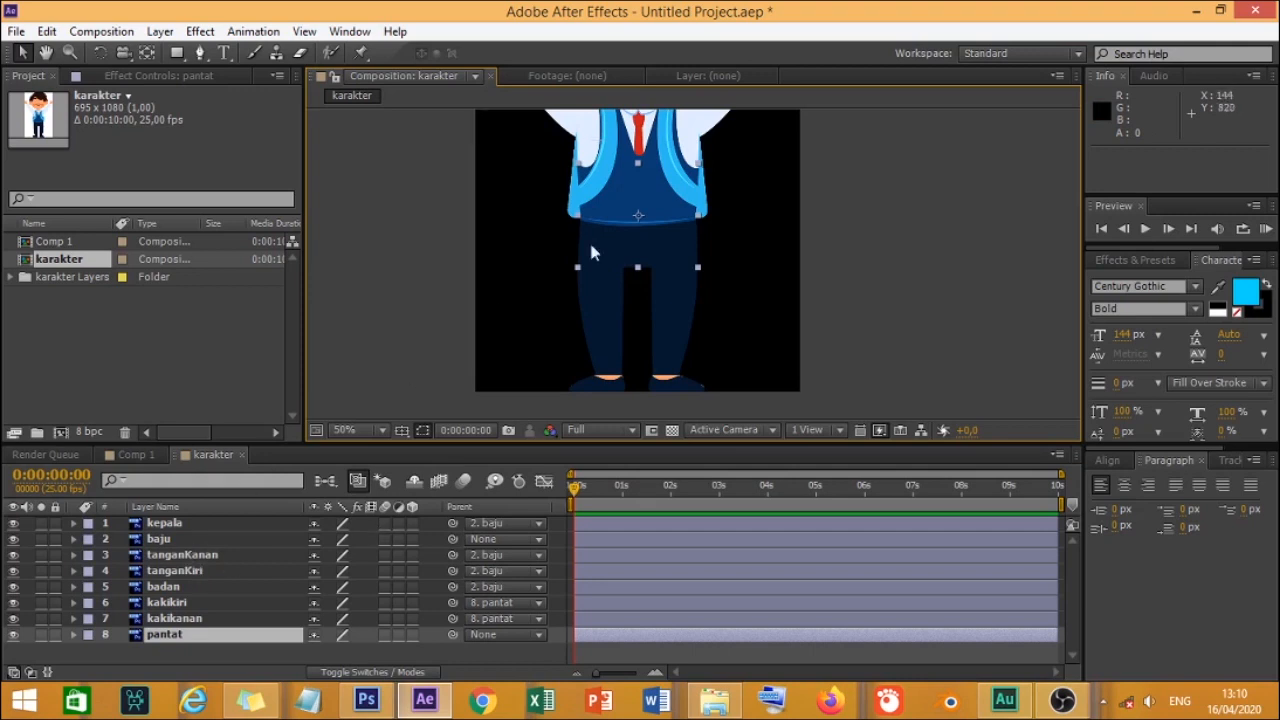
{"action": "left_click_drag", "start_coordinate": [644, 258], "coordinate": [831, 272]}
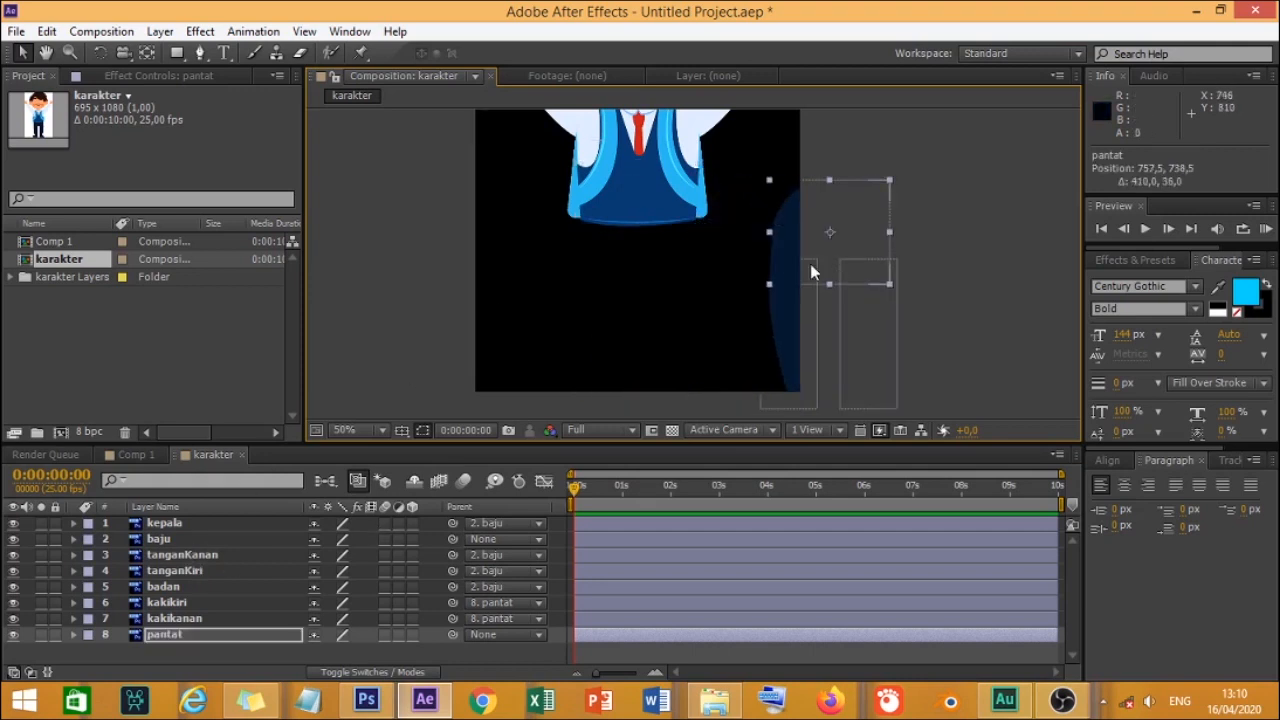
{"action": "key", "text": "ctrl+z"}
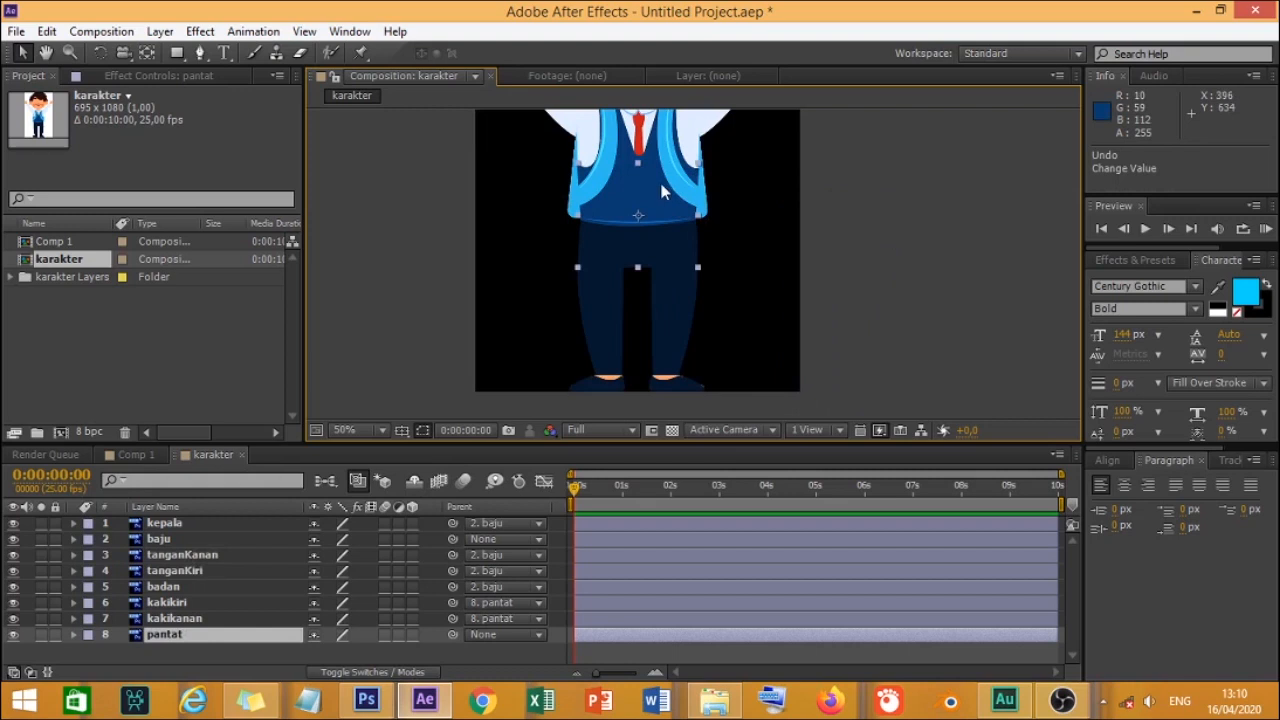
Step: Try moving the character's torso (baju) sideways to test whether it carries the lower body, undoing each move
{"action": "key", "text": "comma"}
{"action": "key", "text": "comma"}
{"action": "key", "text": "comma"}
{"action": "scroll", "coordinate": [651, 185], "scroll_direction": "up", "scroll_amount": 3}
{"action": "left_click_drag", "start_coordinate": [651, 186], "coordinate": [779, 194]}
{"action": "key", "text": "ctrl+z"}
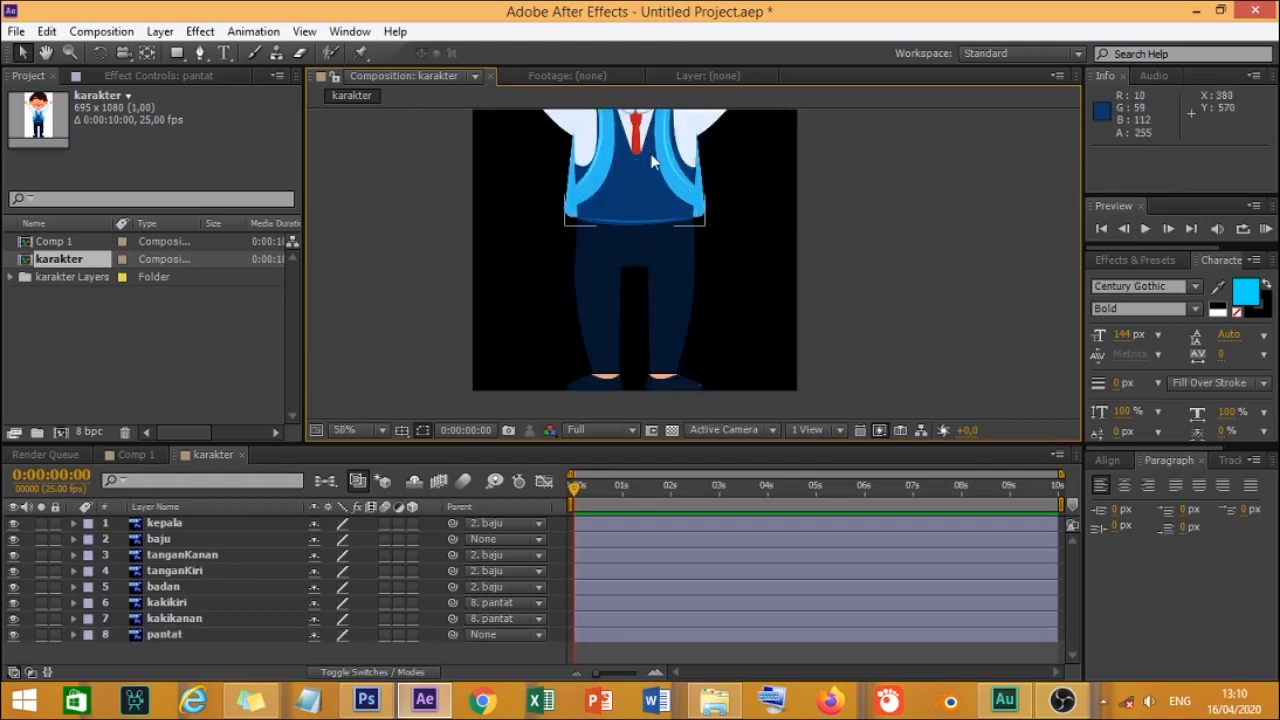
{"action": "left_click_drag", "start_coordinate": [632, 176], "coordinate": [816, 170]}
{"action": "key", "text": "ctrl+z"}
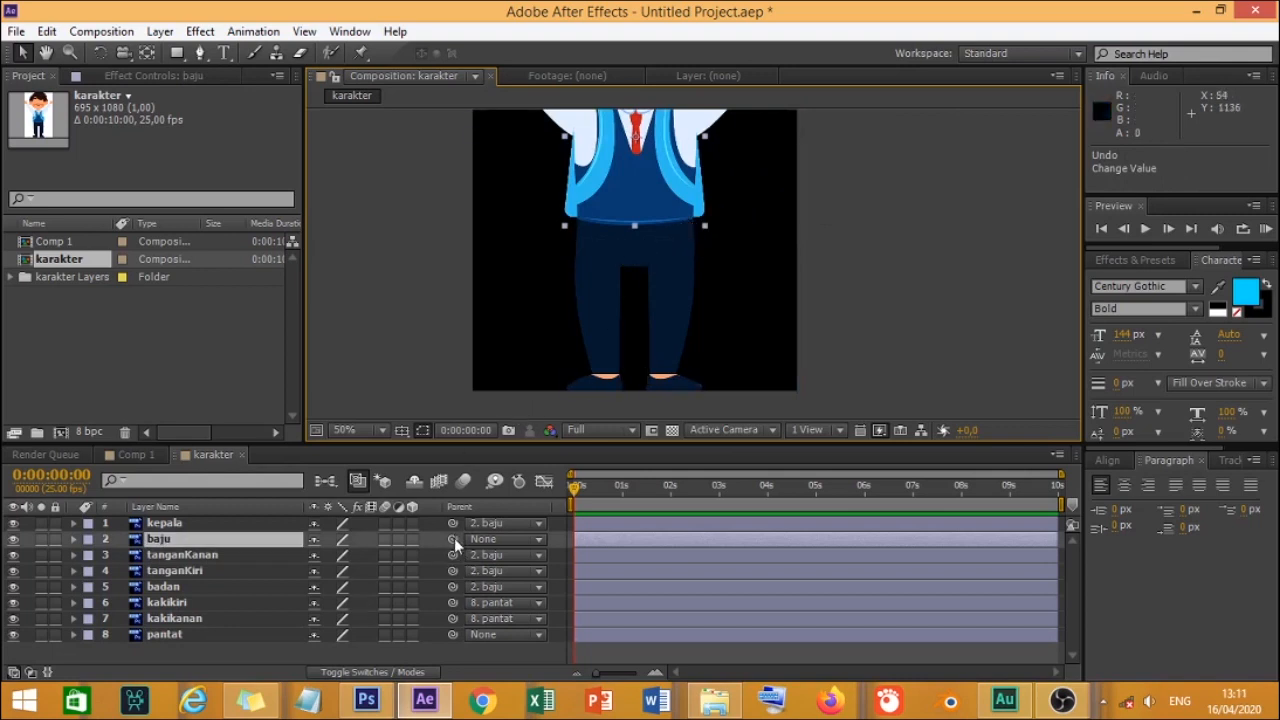
Step: Parent the baju layer to pantat and deselect it
{"action": "left_click", "coordinate": [503, 539]}
{"action": "left_click", "coordinate": [508, 520]}
{"action": "left_click", "coordinate": [928, 203]}
Step: Move pantat around to test whether the whole character follows, leave it at position 367.5, 702.5, and deselect it
{"action": "left_click", "coordinate": [641, 246]}
{"action": "left_click_drag", "start_coordinate": [641, 246], "coordinate": [672, 256]}
{"action": "scroll", "coordinate": [690, 264], "scroll_direction": "down", "scroll_amount": 2}
{"action": "scroll", "coordinate": [681, 256], "scroll_direction": "up", "scroll_amount": 4}
{"action": "scroll", "coordinate": [681, 256], "scroll_direction": "down", "scroll_amount": 4}
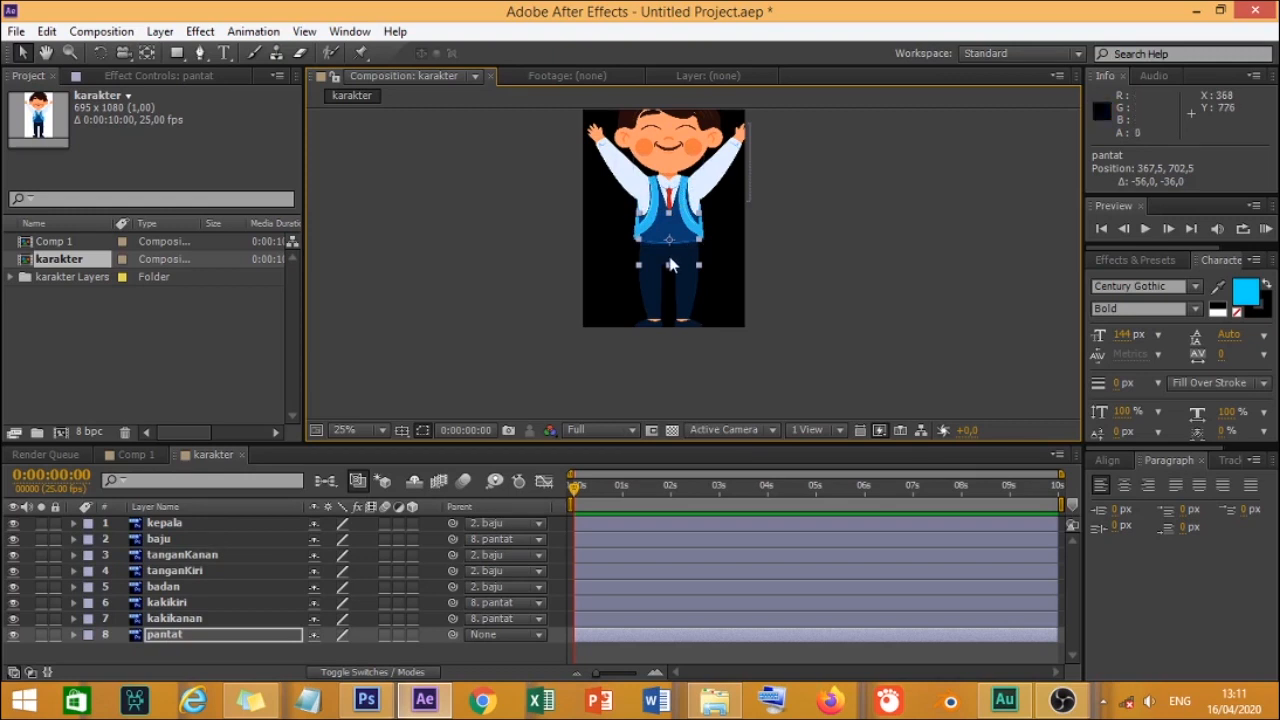
{"action": "scroll", "coordinate": [670, 263], "scroll_direction": "up", "scroll_amount": 1}
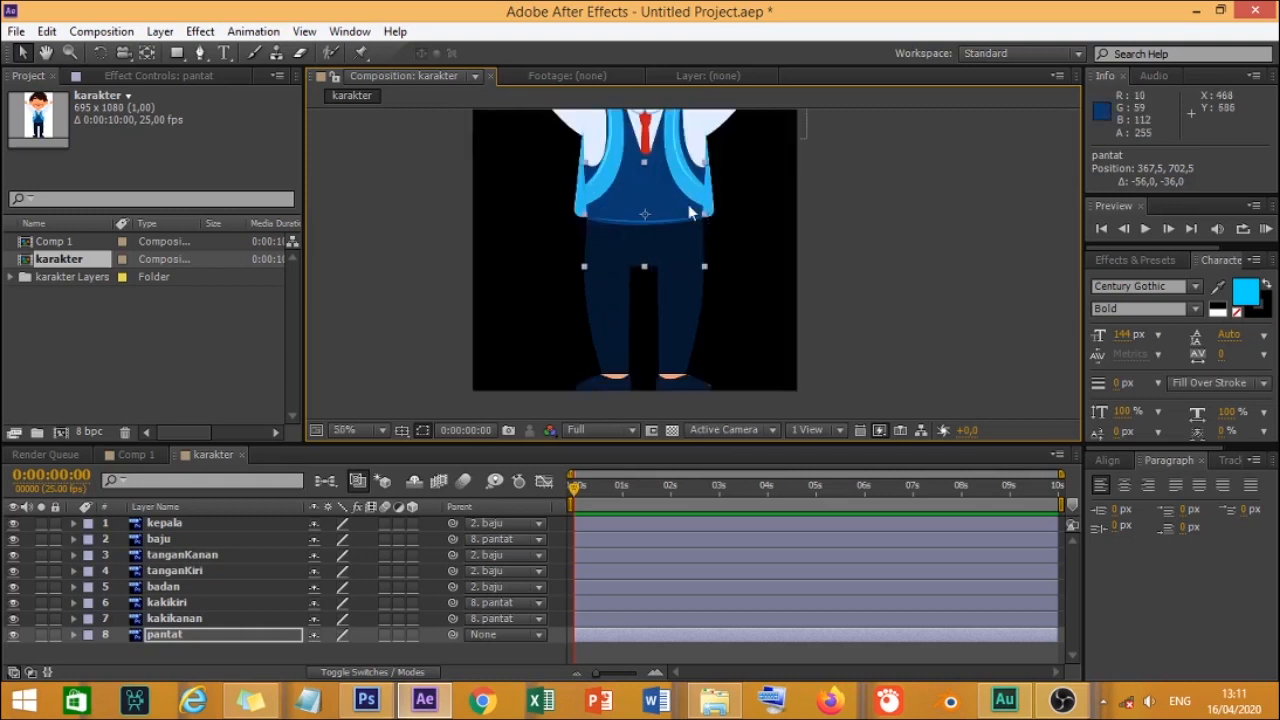
{"action": "scroll", "coordinate": [683, 210], "scroll_direction": "down", "scroll_amount": 2}
{"action": "scroll", "coordinate": [683, 210], "scroll_direction": "up", "scroll_amount": 1}
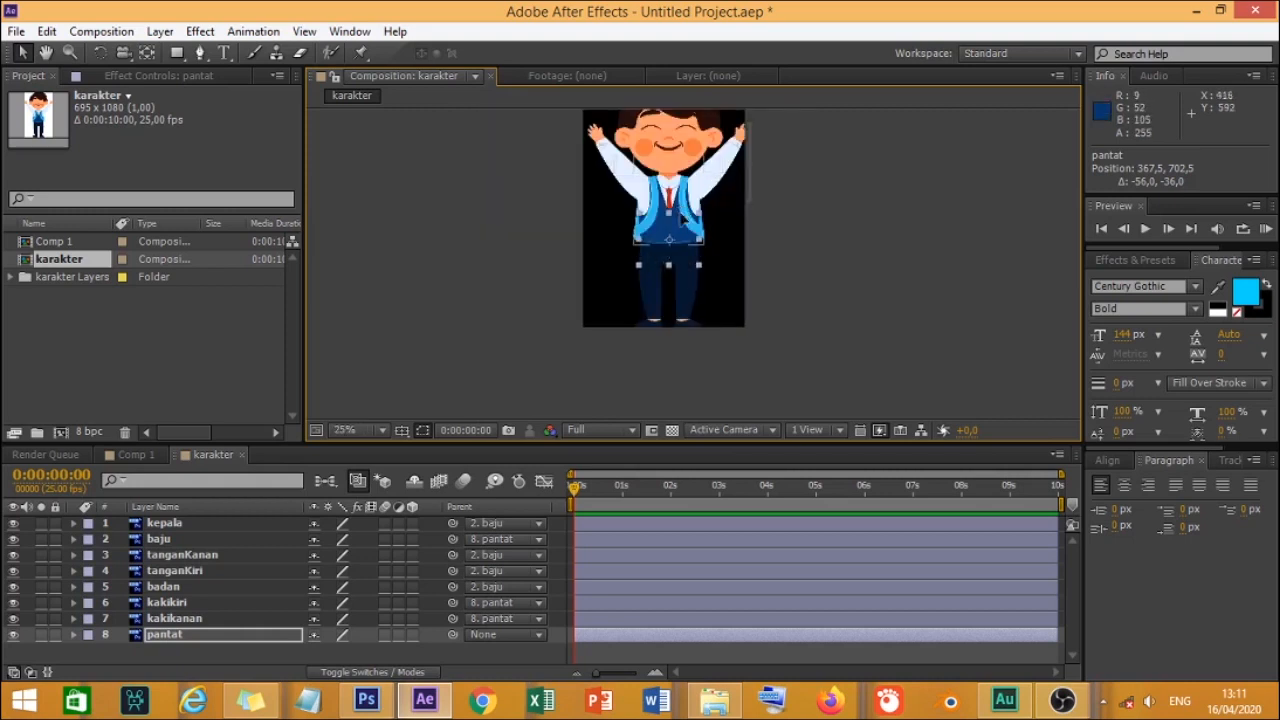
{"action": "left_click", "coordinate": [861, 196]}
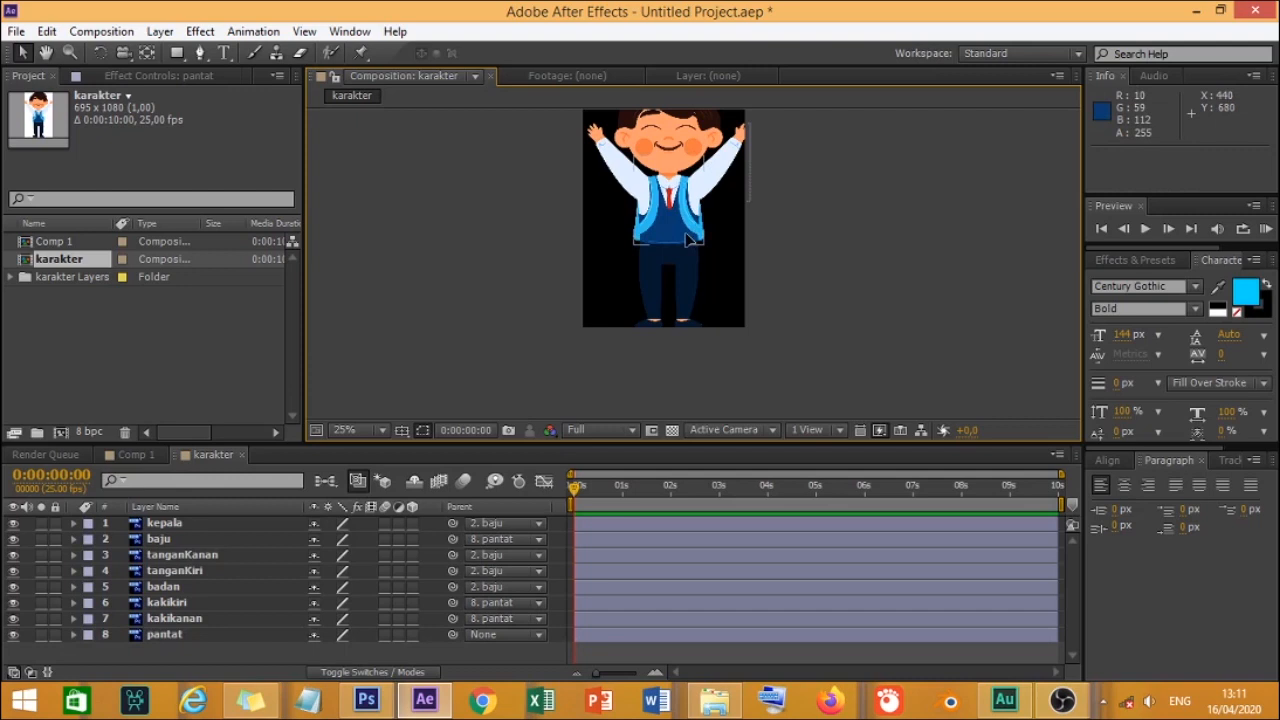
{"action": "left_click", "coordinate": [688, 236]}
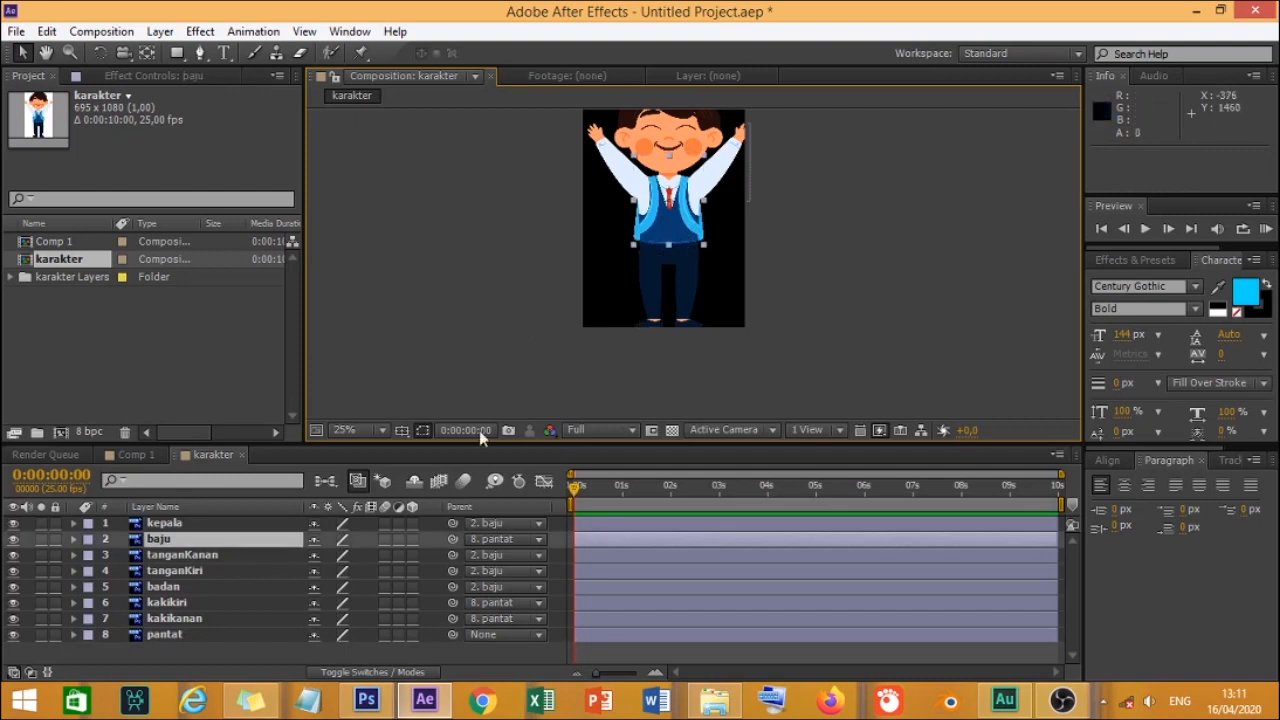
{"action": "left_click", "coordinate": [235, 524]}
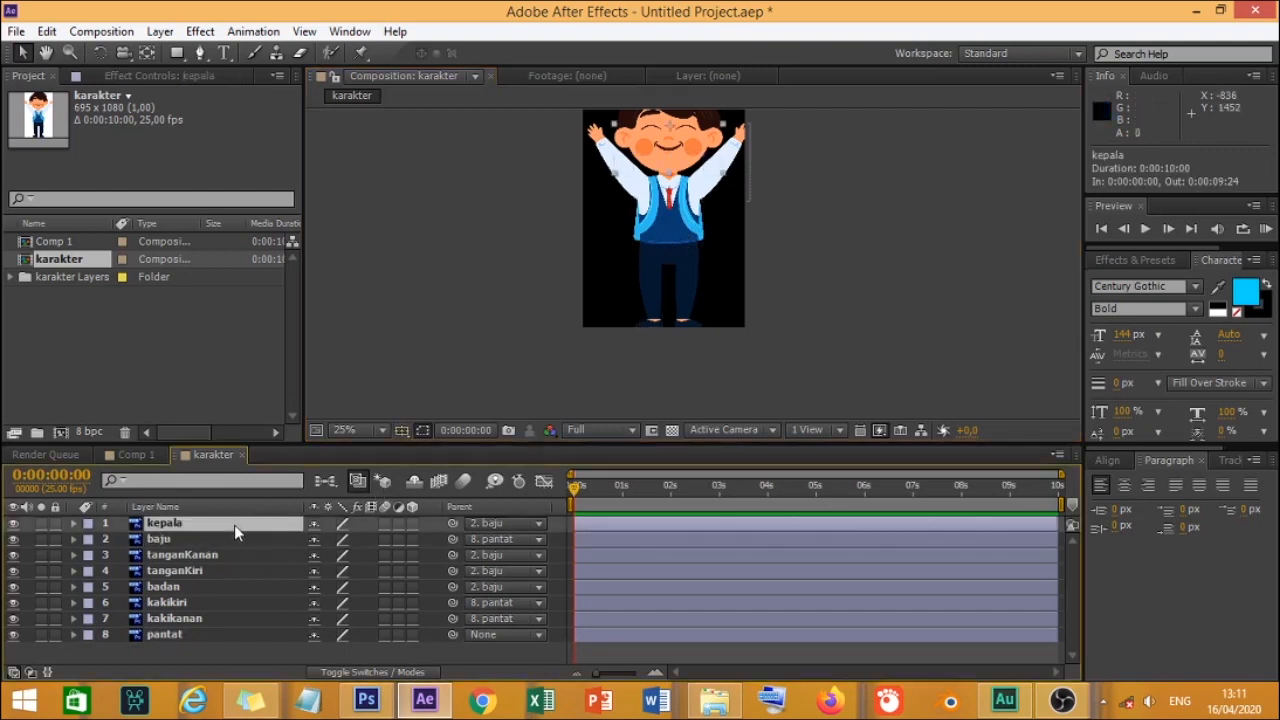
{"action": "left_click", "coordinate": [135, 454]}
{"action": "left_click", "coordinate": [204, 458]}
{"action": "left_click", "coordinate": [202, 572]}
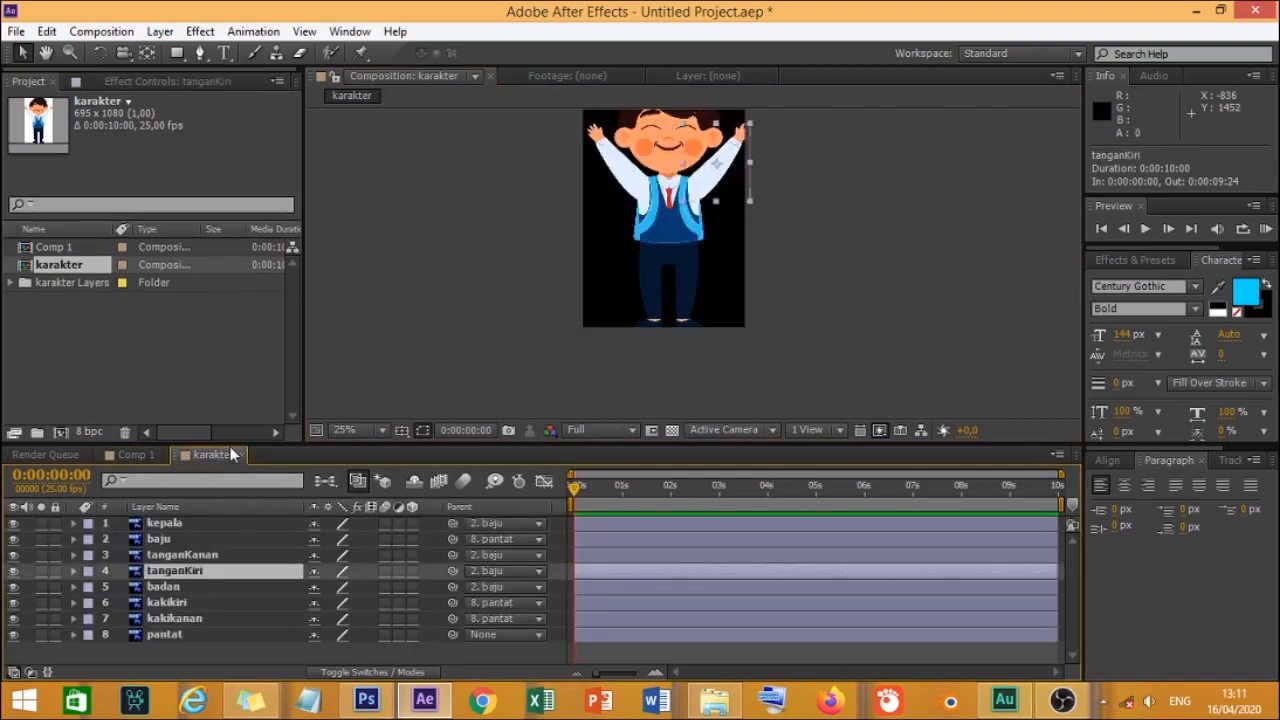
Step: Copy all eight body-part layers, kepala through pantat, from the karakter composition and paste them into Comp 1
{"action": "left_click", "coordinate": [225, 523]}
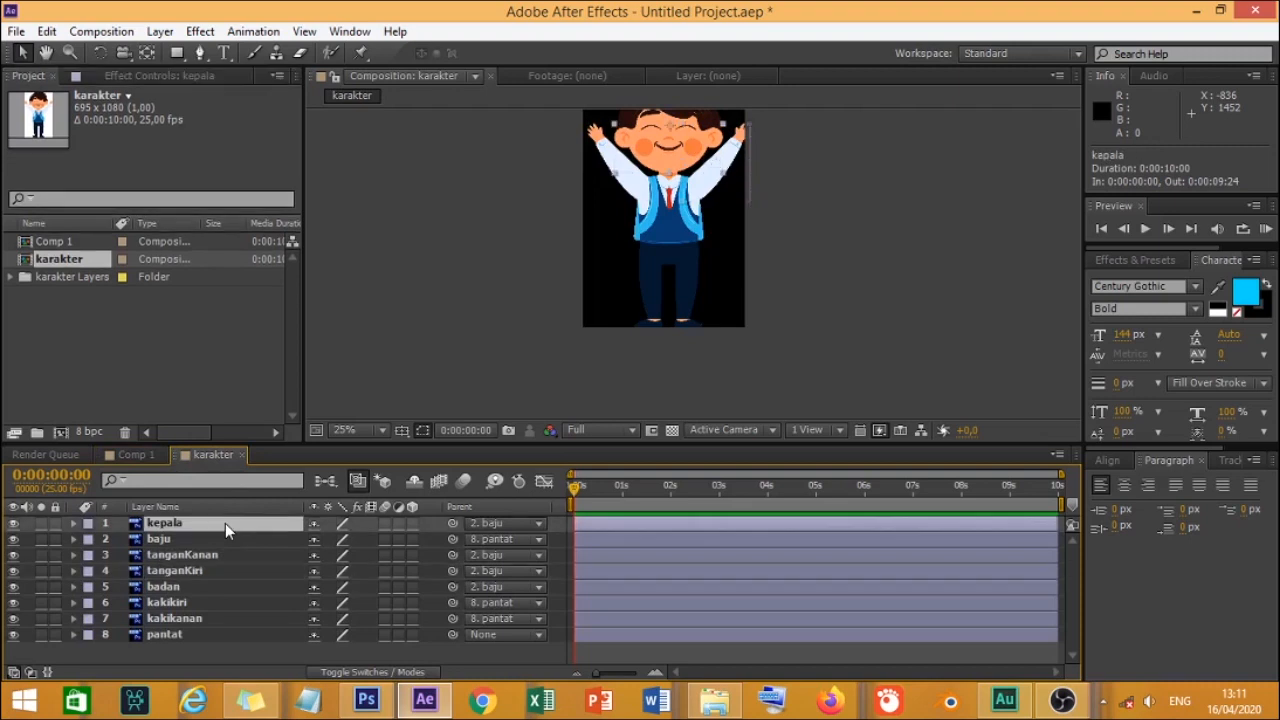
{"action": "left_click", "coordinate": [205, 632], "text": "shift"}
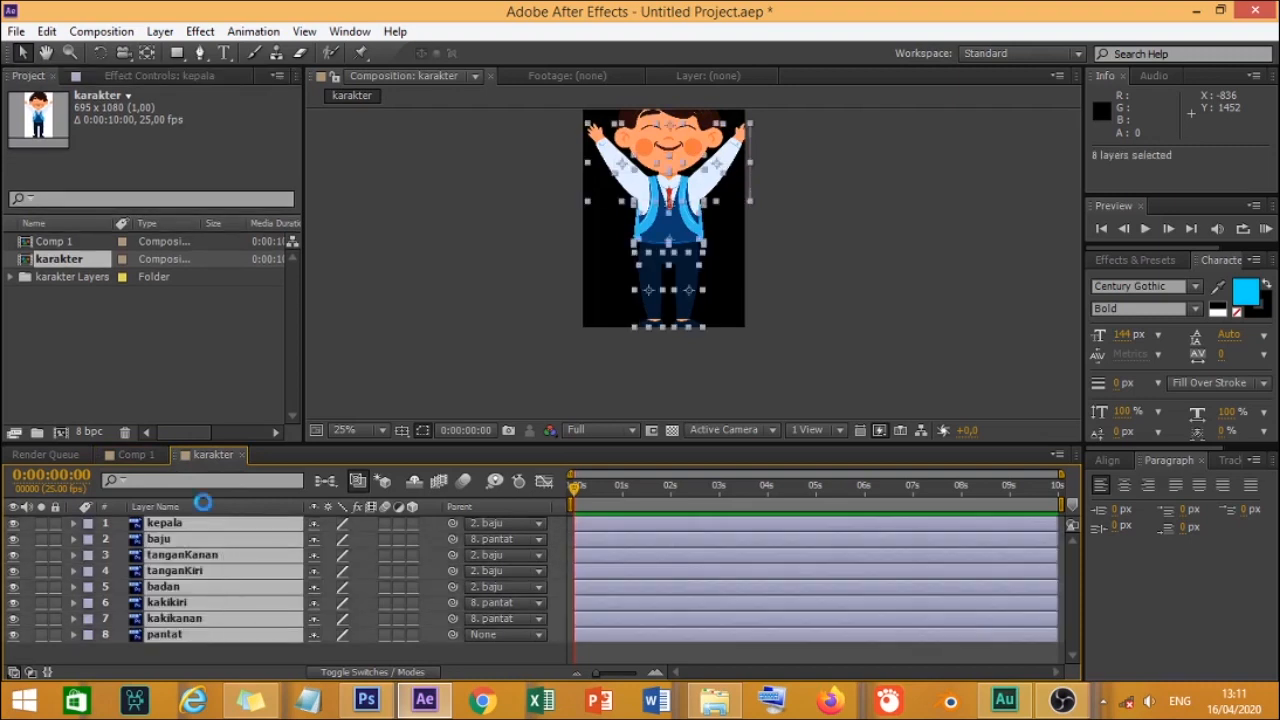
{"action": "key", "text": "ctrl+c"}
{"action": "left_click", "coordinate": [138, 455]}
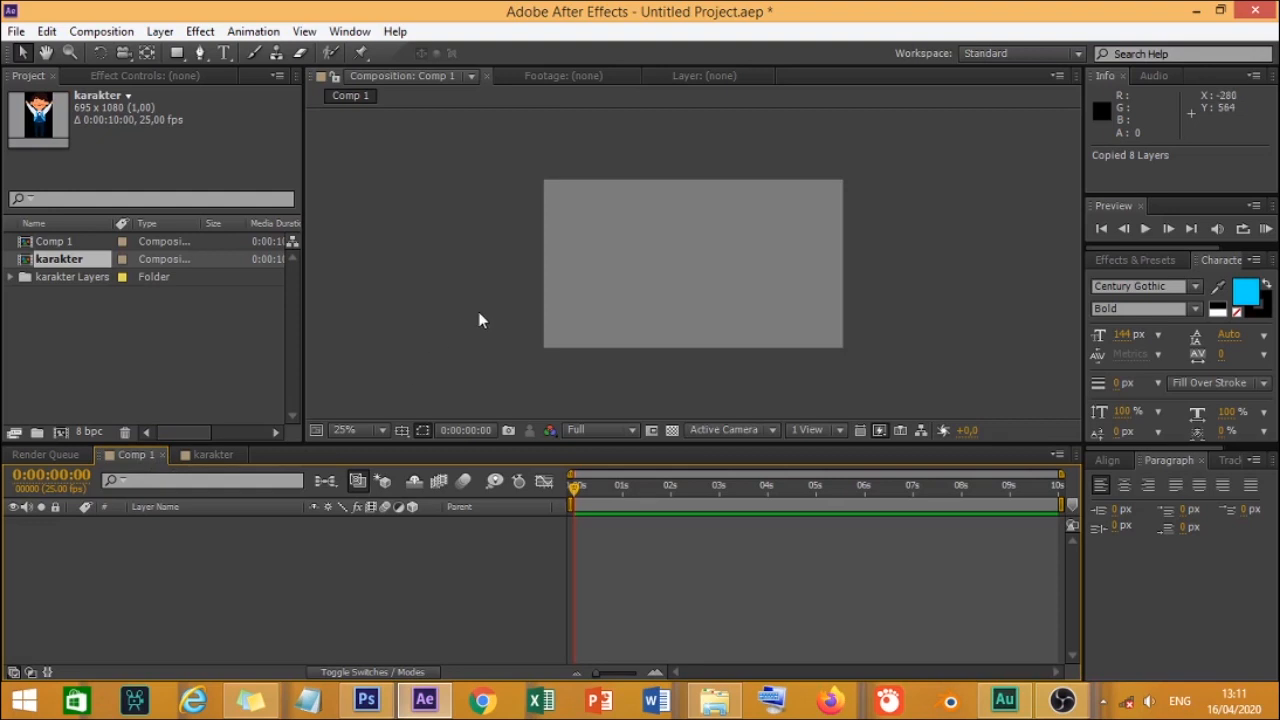
{"action": "key", "text": "ctrl+v"}
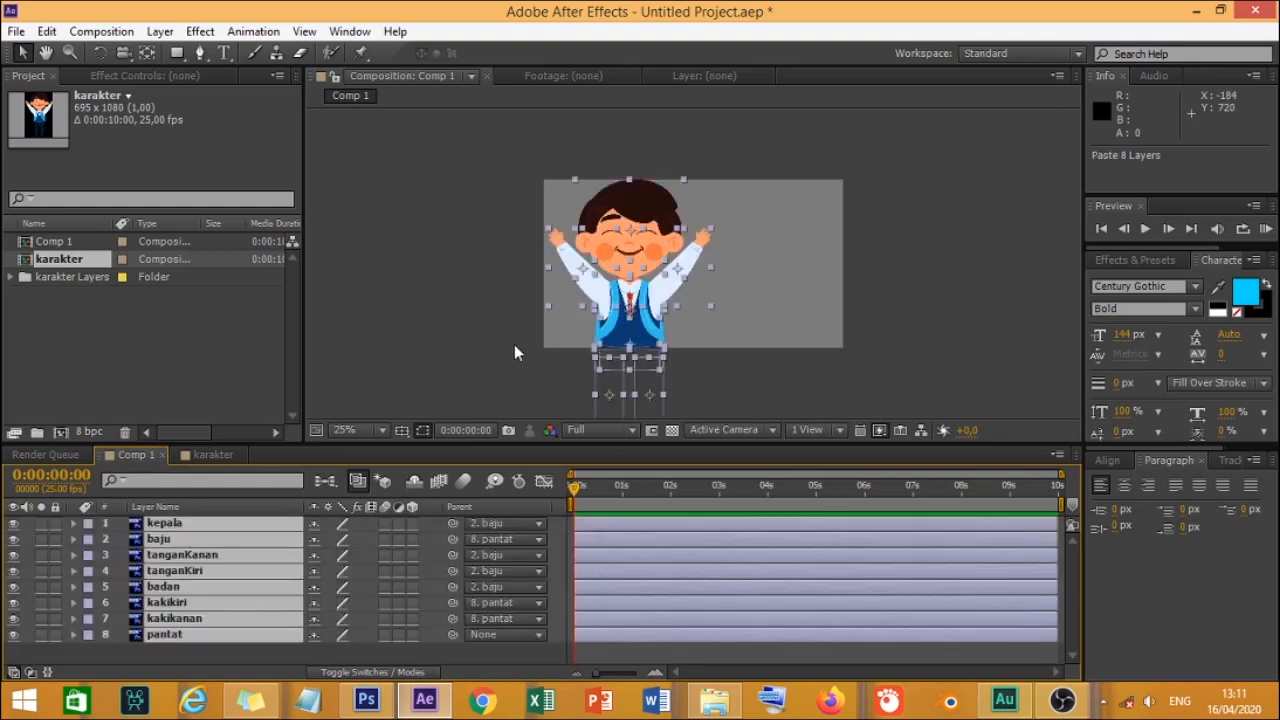
Step: Try moving all the pasted layers upward together in Comp 1, undo the move, and deselect the layers
{"action": "left_click_drag", "start_coordinate": [653, 326], "coordinate": [676, 200]}
{"action": "key", "text": "ctrl+z"}
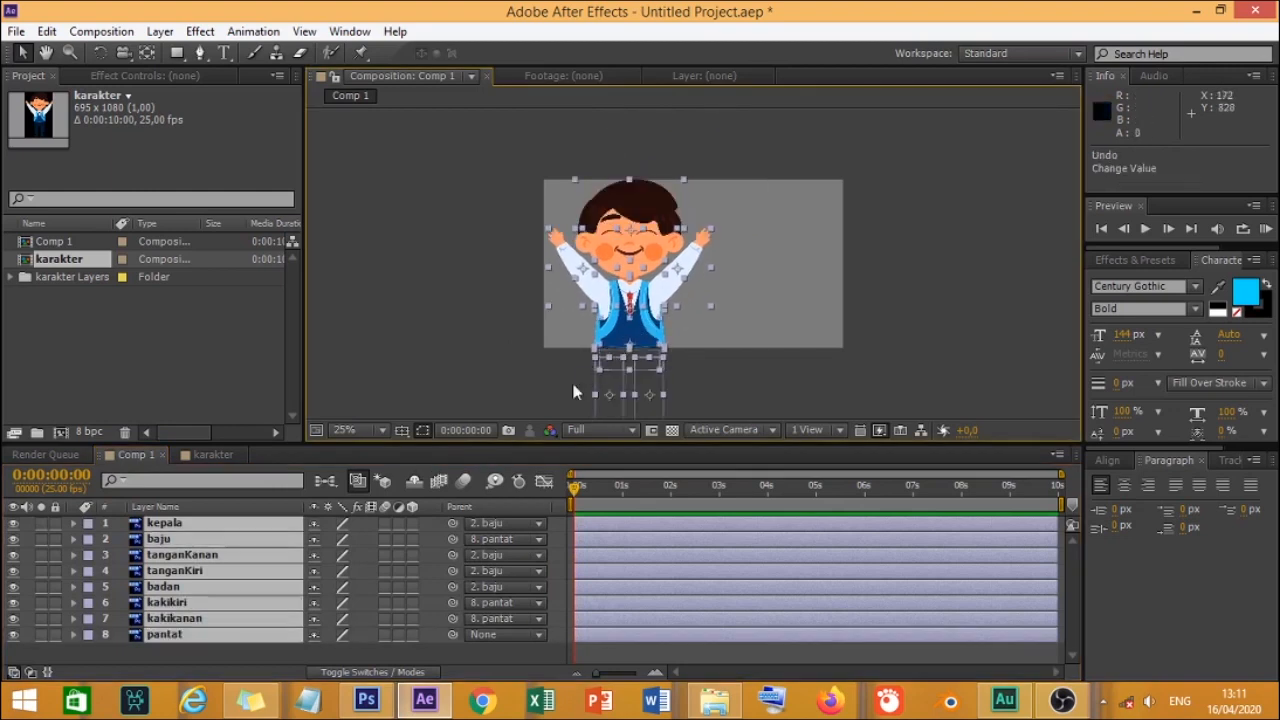
{"action": "key", "text": "comma"}
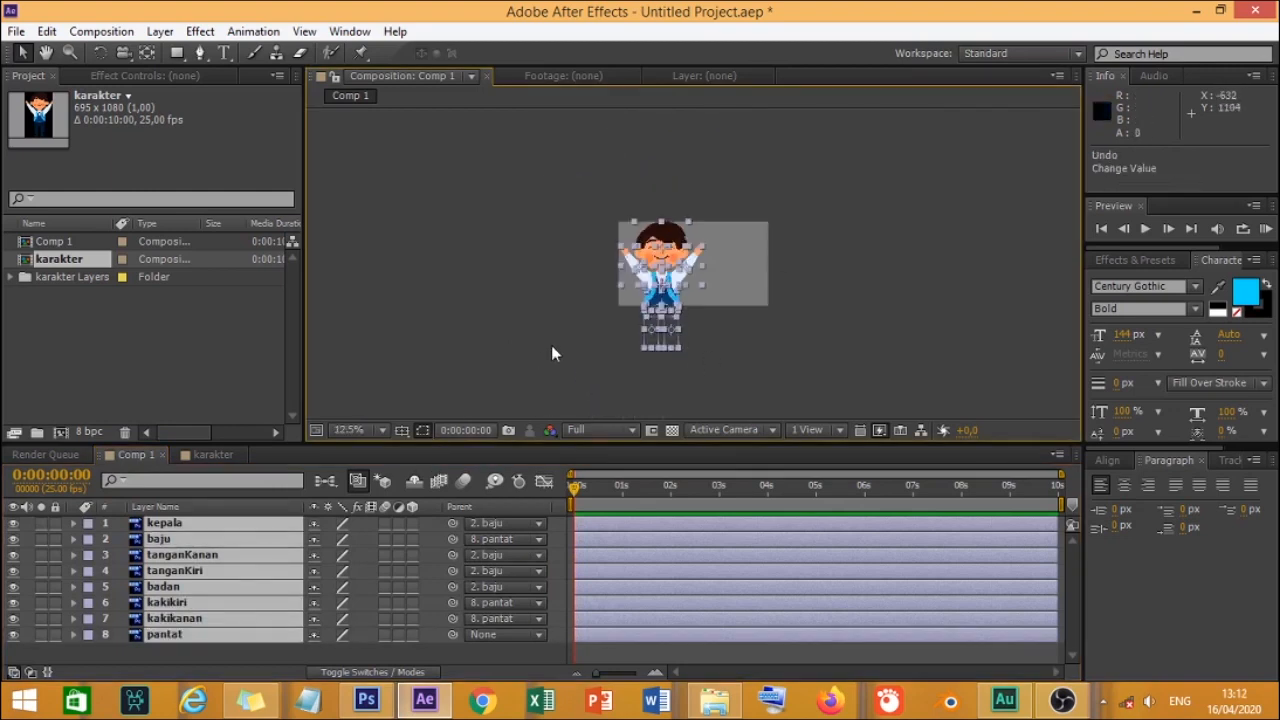
{"action": "left_click", "coordinate": [717, 319]}
{"action": "key", "text": "period"}
{"action": "key", "text": "comma"}
{"action": "key", "text": "period"}
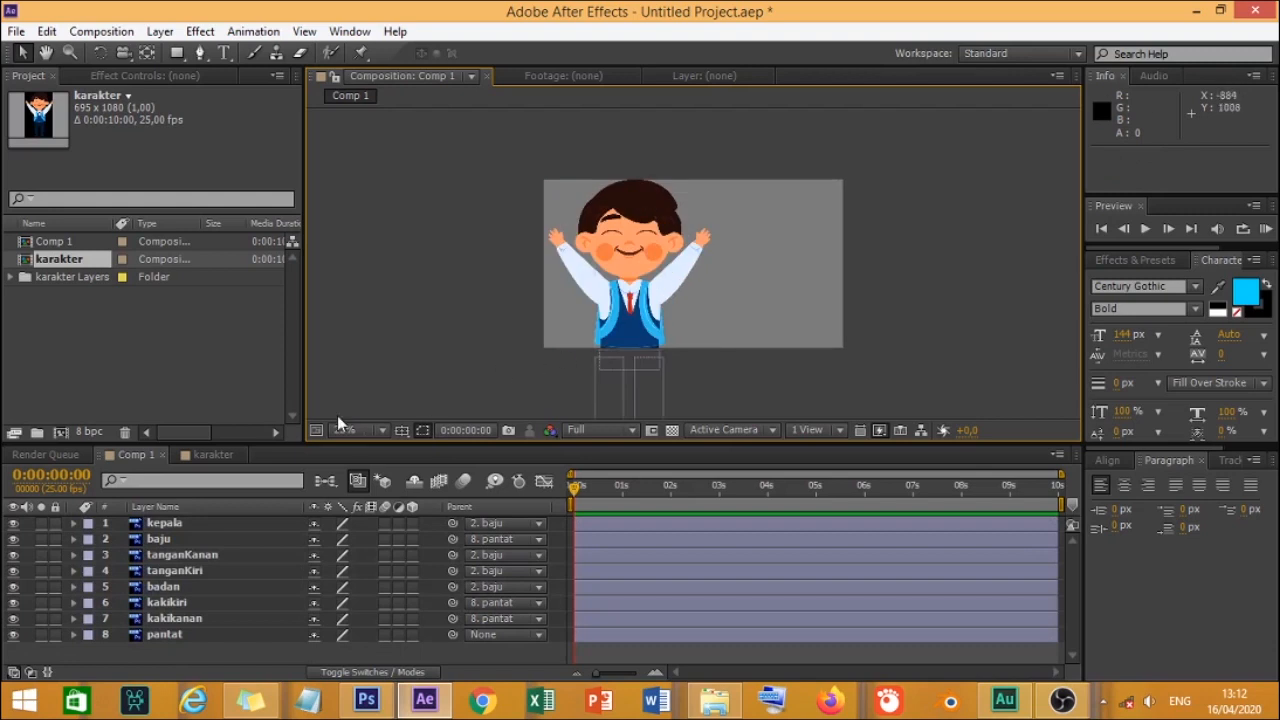
Step: Try scaling all eight layers together to 37%, undo the scaling, and hide their Scale properties
{"action": "left_click", "coordinate": [250, 524]}
{"action": "left_click", "coordinate": [226, 634], "text": "shift"}
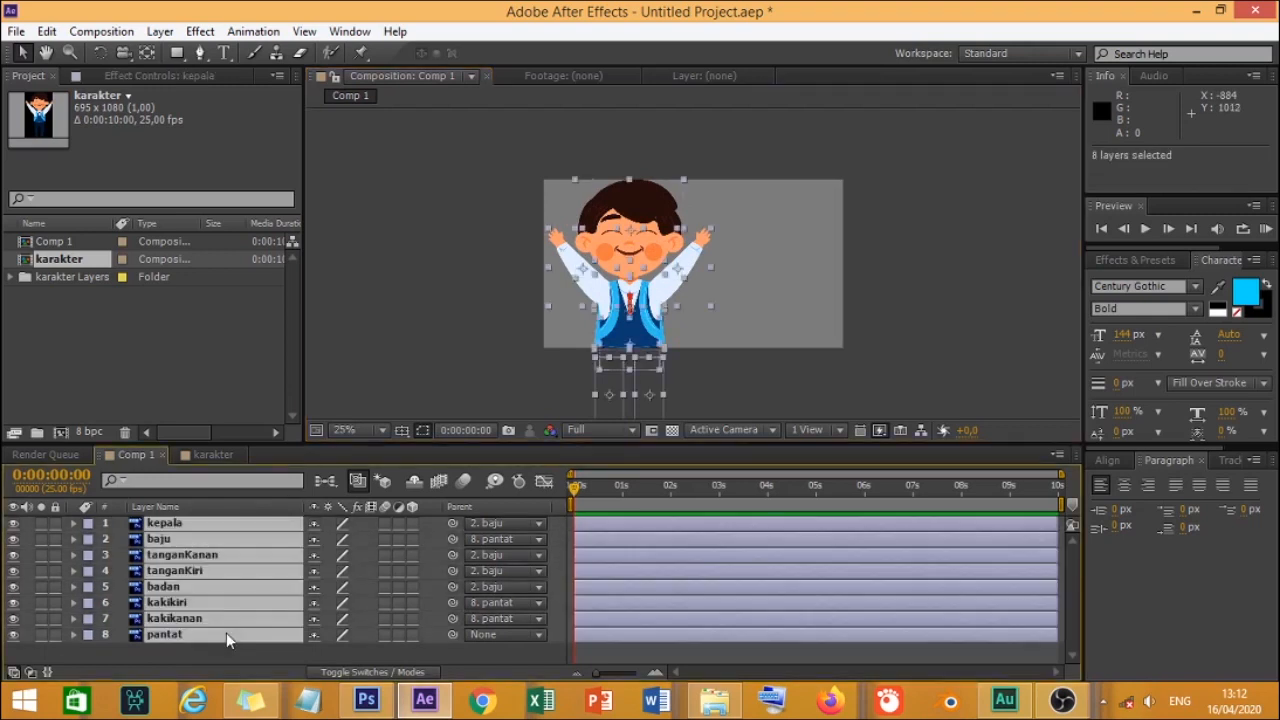
{"action": "key", "text": "s"}
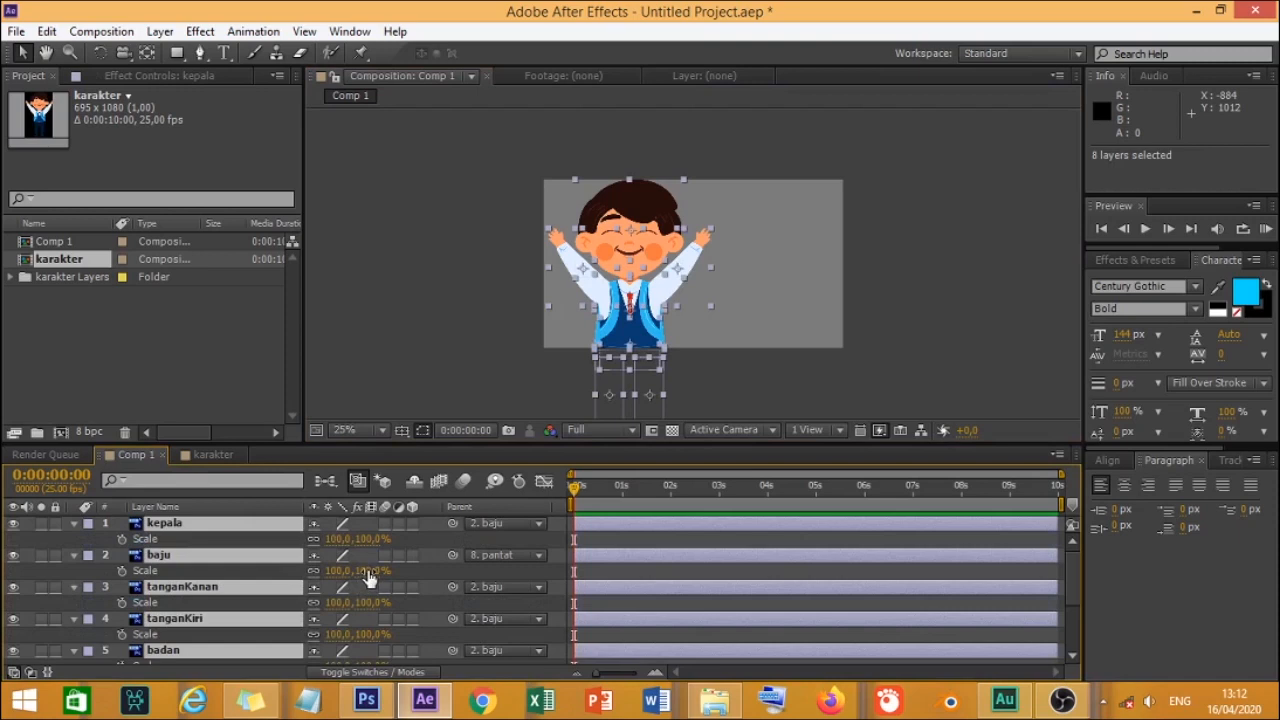
{"action": "left_click_drag", "start_coordinate": [340, 575], "coordinate": [281, 571]}
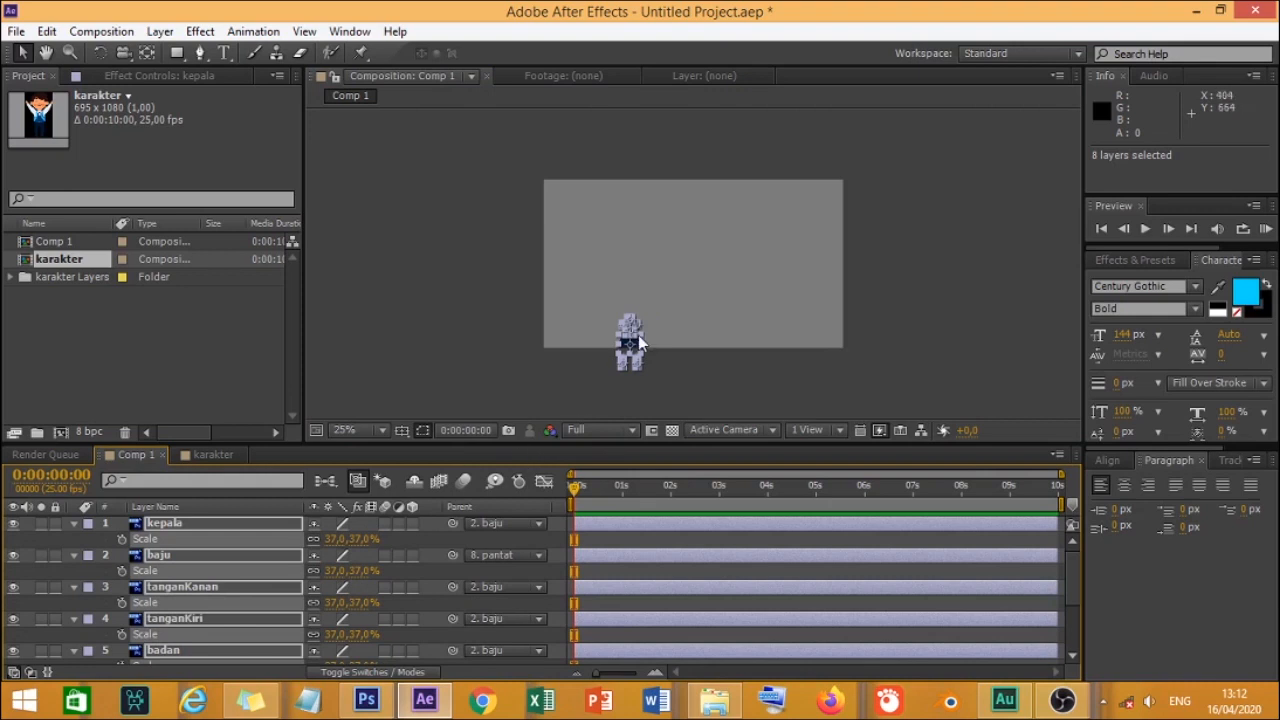
{"action": "key", "text": "ctrl+z"}
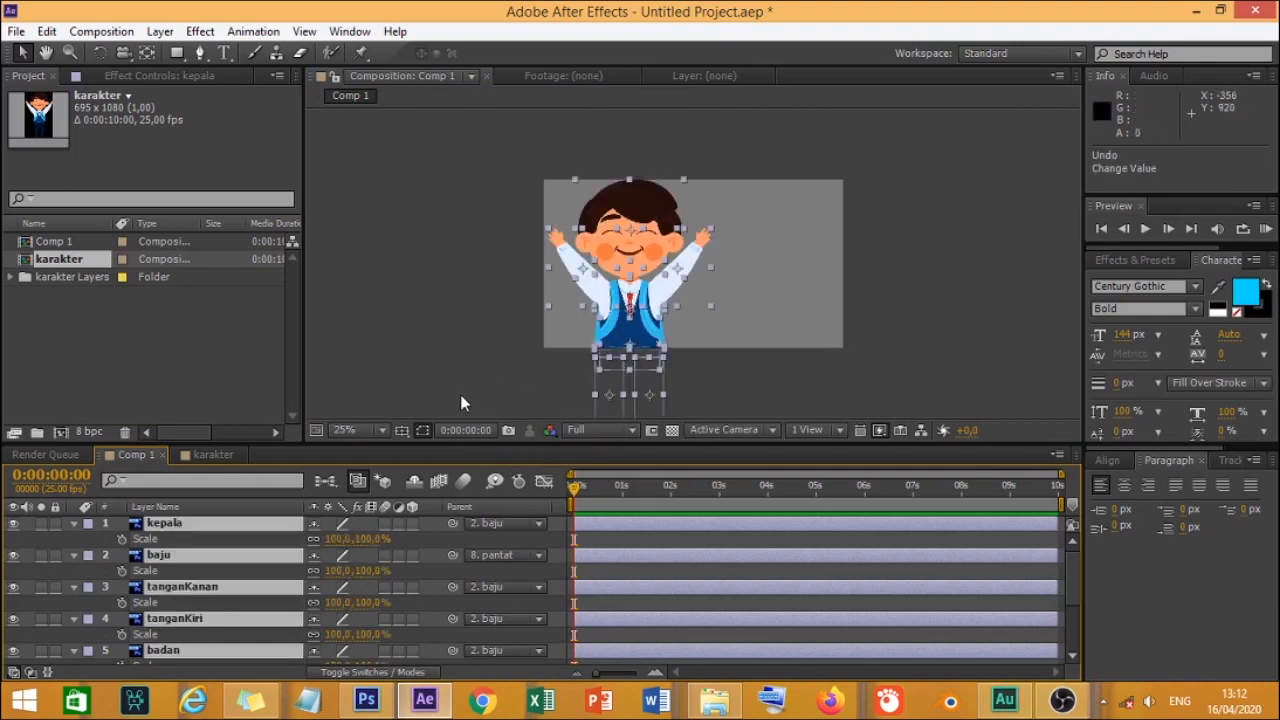
{"action": "left_click", "coordinate": [503, 363]}
{"action": "left_click", "coordinate": [186, 525]}
{"action": "key", "text": "ctrl+a"}
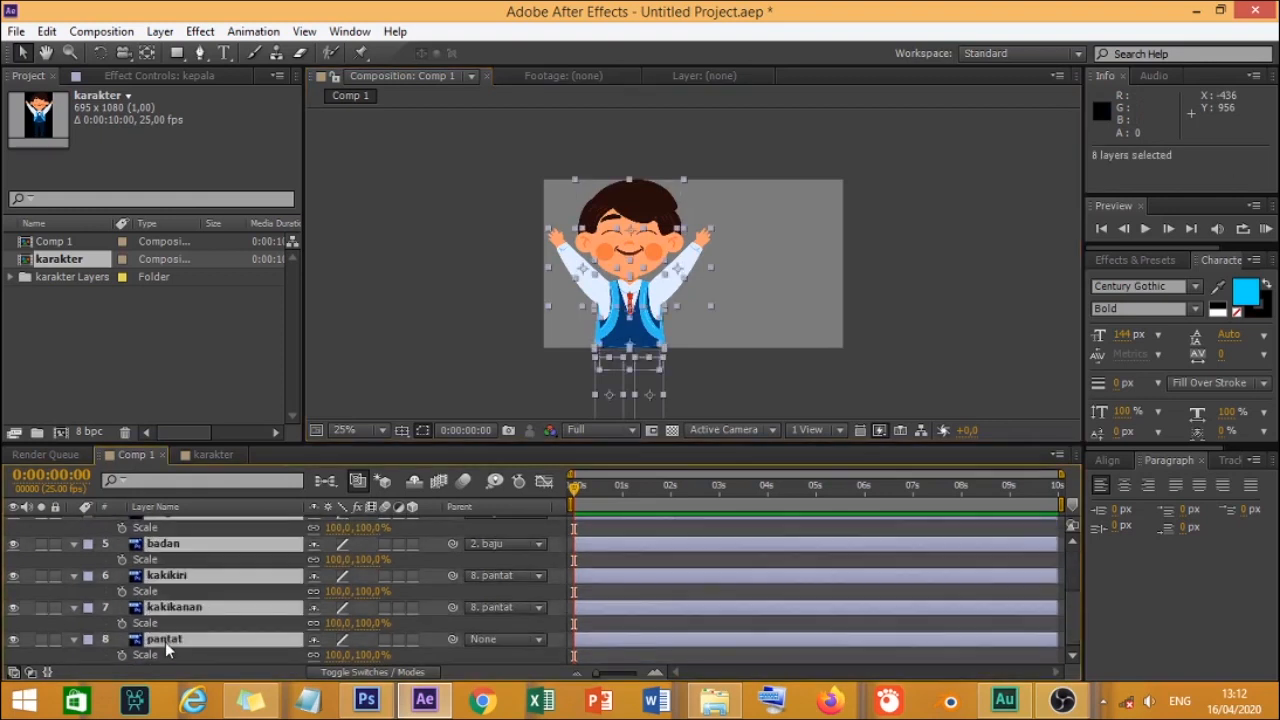
{"action": "key", "text": "s"}
{"action": "left_click", "coordinate": [468, 345]}
Step: Scale only the pantat parent layer in Comp 1 to 54%, so the whole character shrinks with it
{"action": "scroll", "coordinate": [645, 330], "scroll_direction": "up", "scroll_amount": 1}
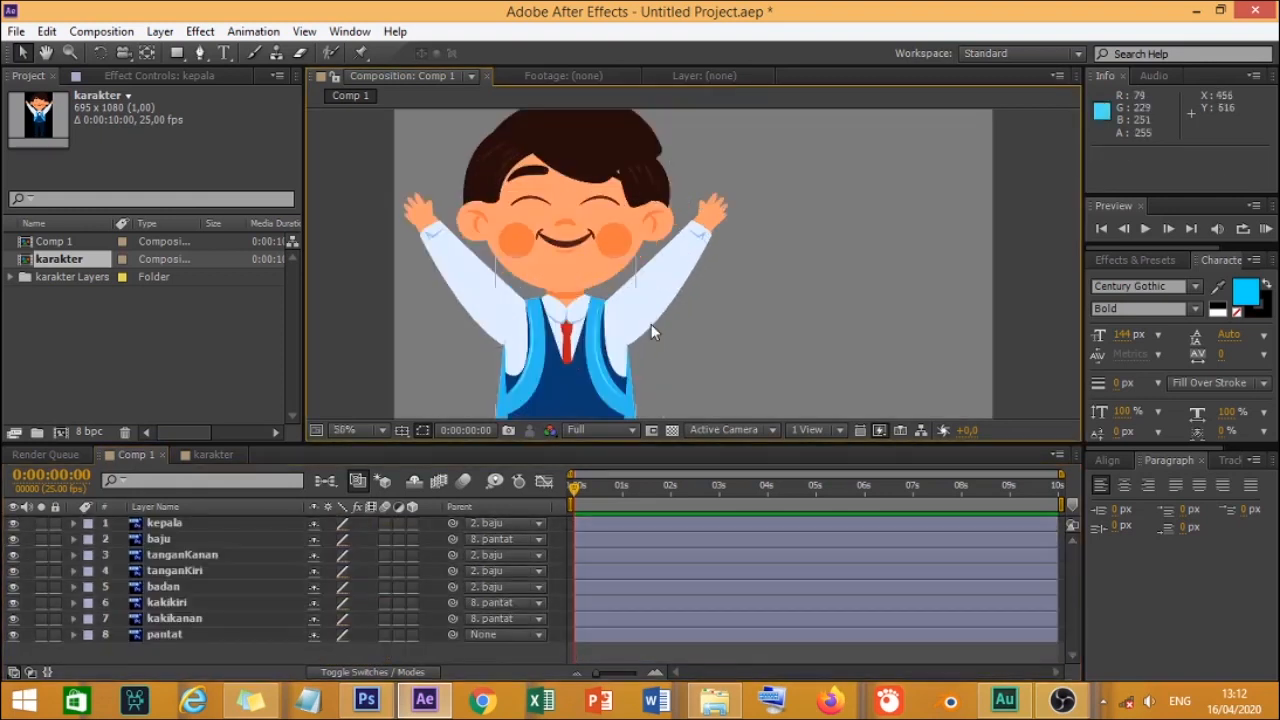
{"action": "scroll", "coordinate": [402, 463], "scroll_direction": "up", "scroll_amount": 1}
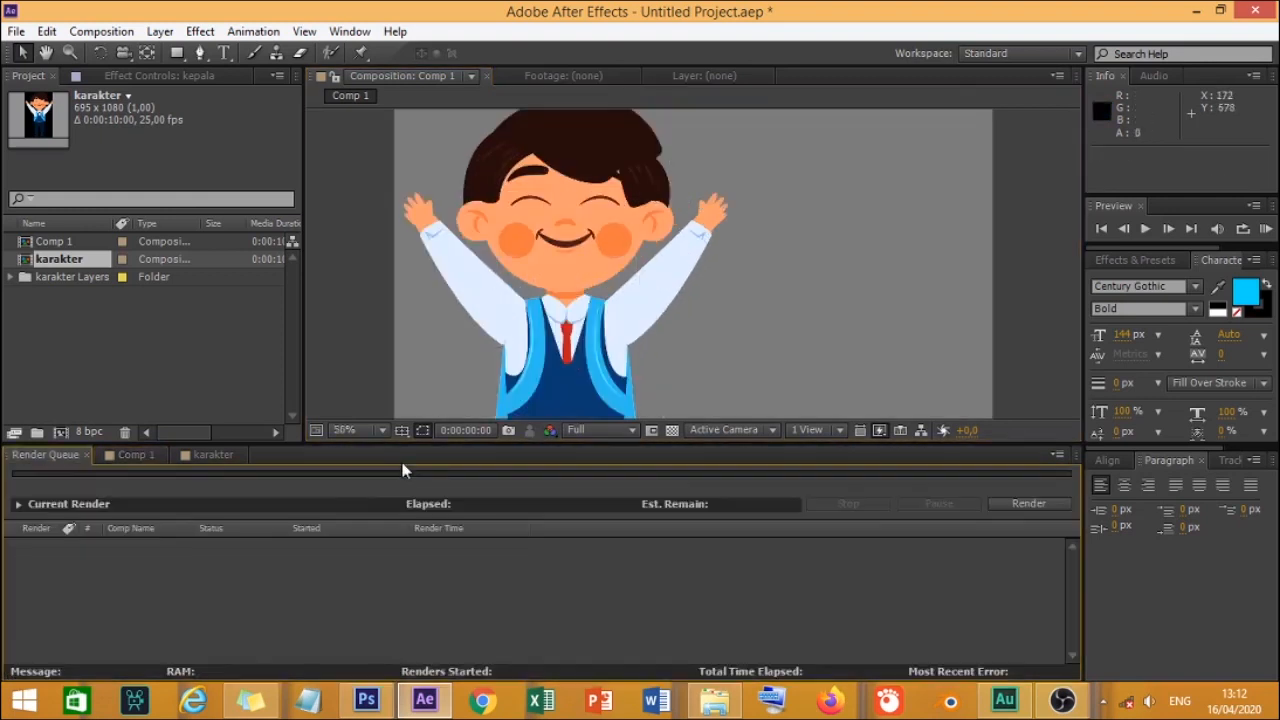
{"action": "left_click", "coordinate": [133, 454]}
{"action": "left_click_drag", "start_coordinate": [544, 419], "coordinate": [614, 286]}
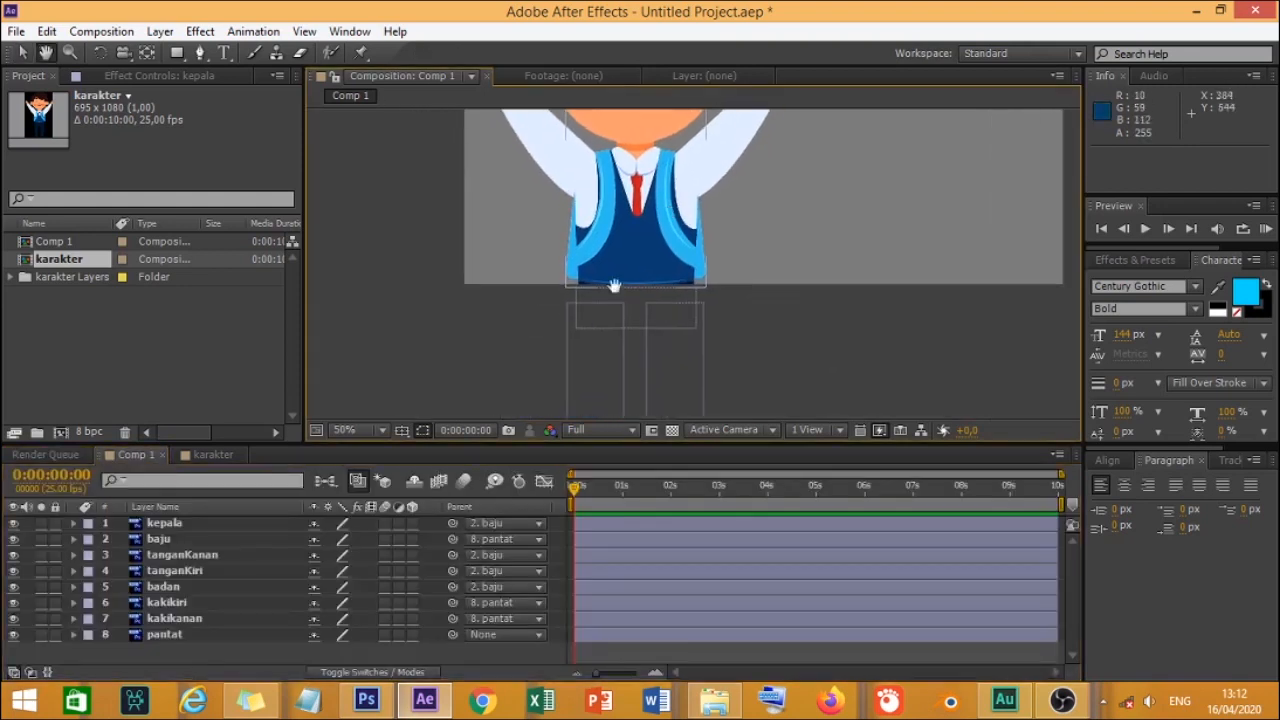
{"action": "left_click", "coordinate": [210, 636]}
{"action": "scroll", "coordinate": [563, 300], "scroll_direction": "down", "scroll_amount": 1}
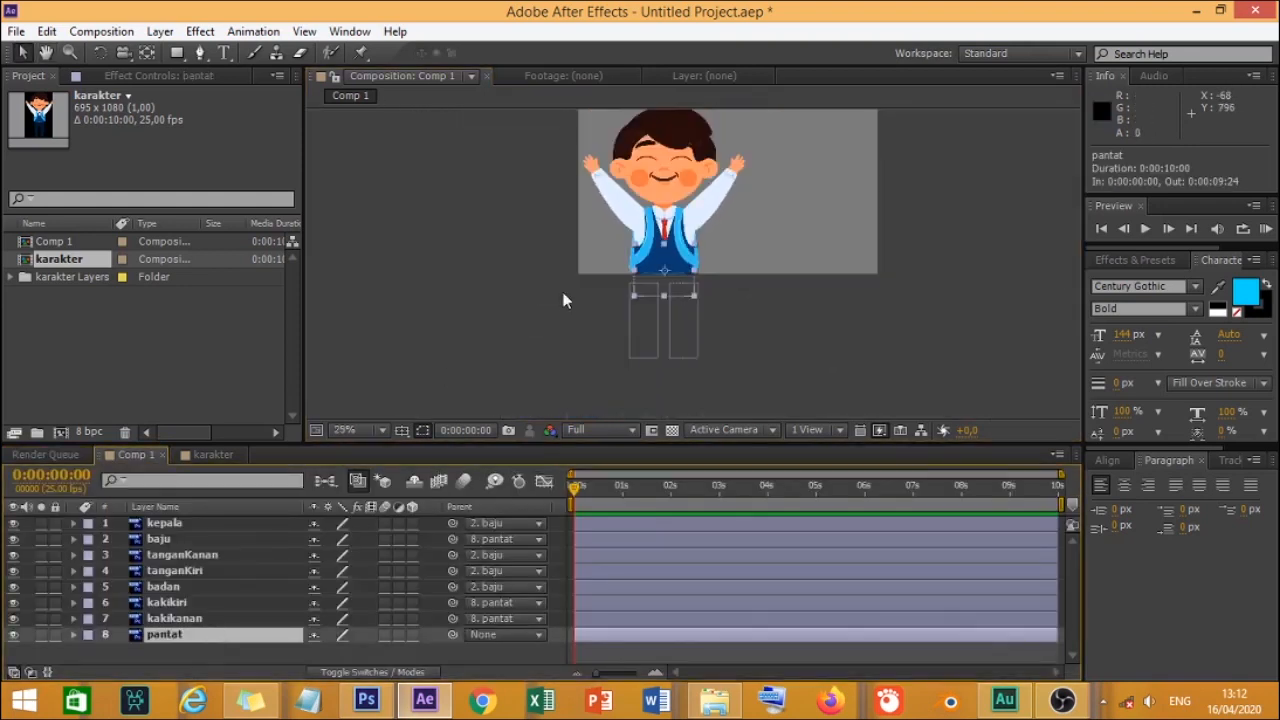
{"action": "key", "text": "s"}
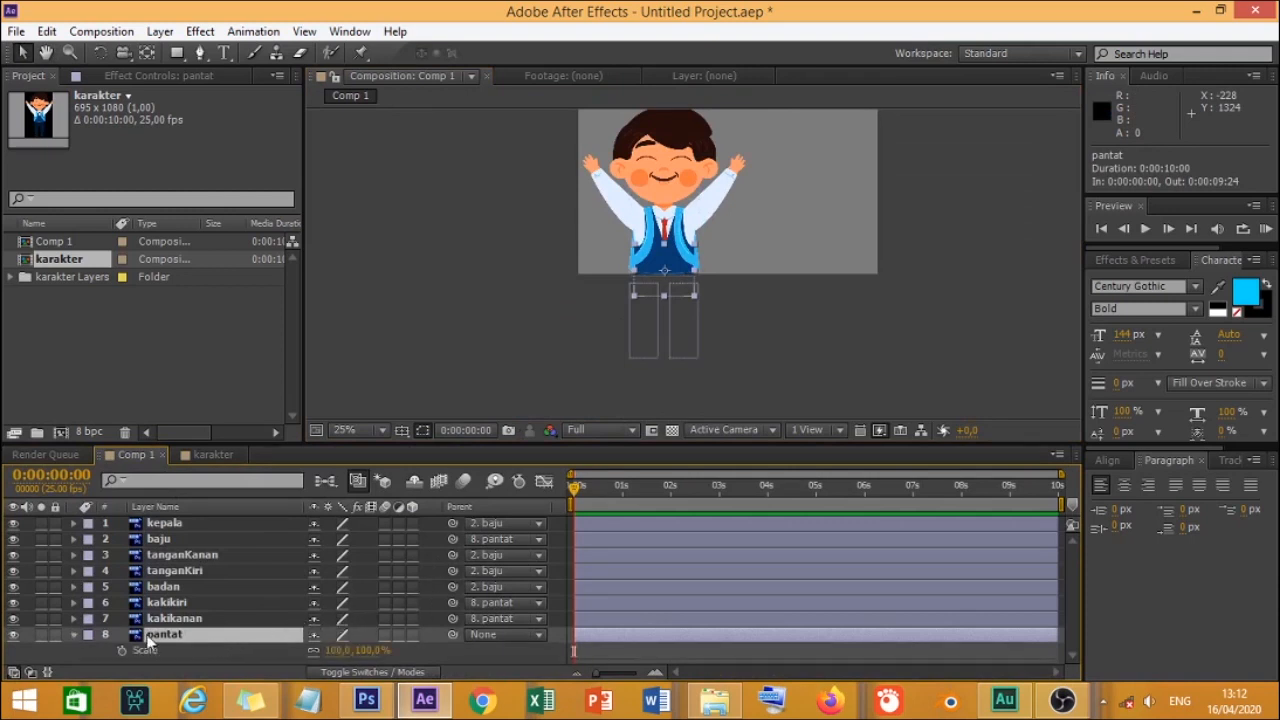
{"action": "left_click_drag", "start_coordinate": [341, 651], "coordinate": [282, 650]}
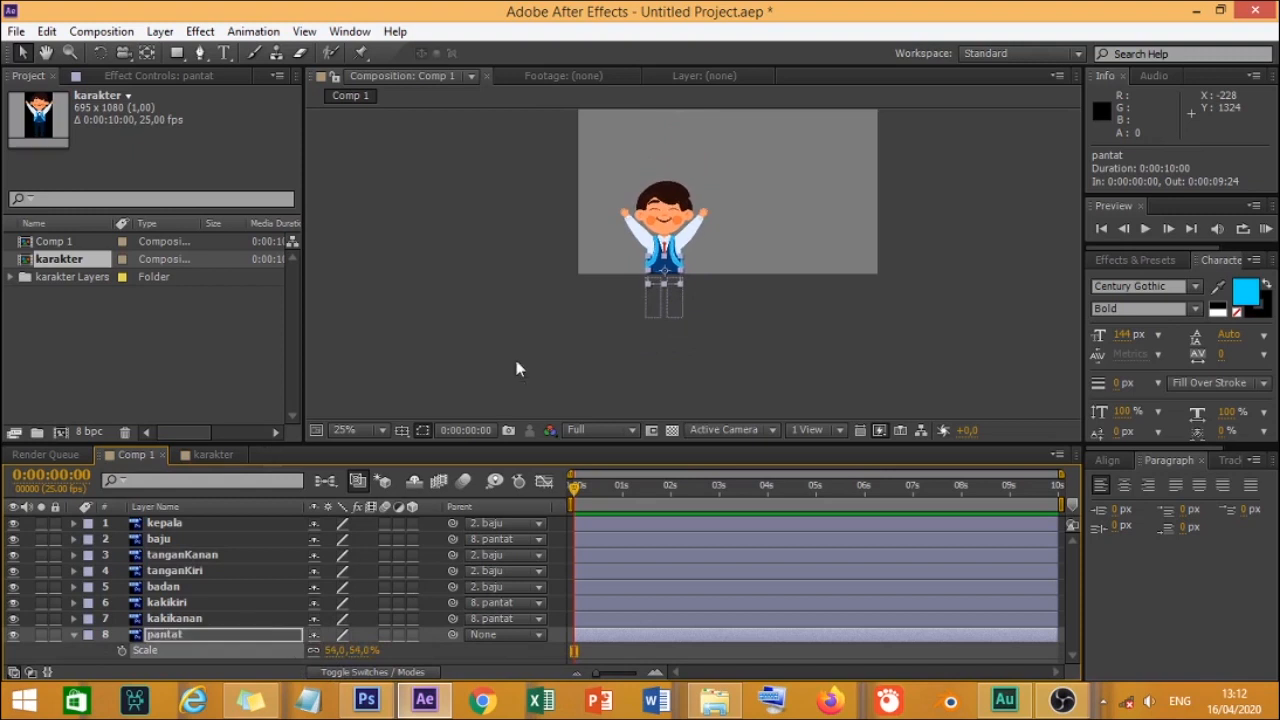
Step: Set pantat's Position to 614.5, 480.5 to place the whole character inside the Comp 1 frame
{"action": "left_click", "coordinate": [696, 240]}
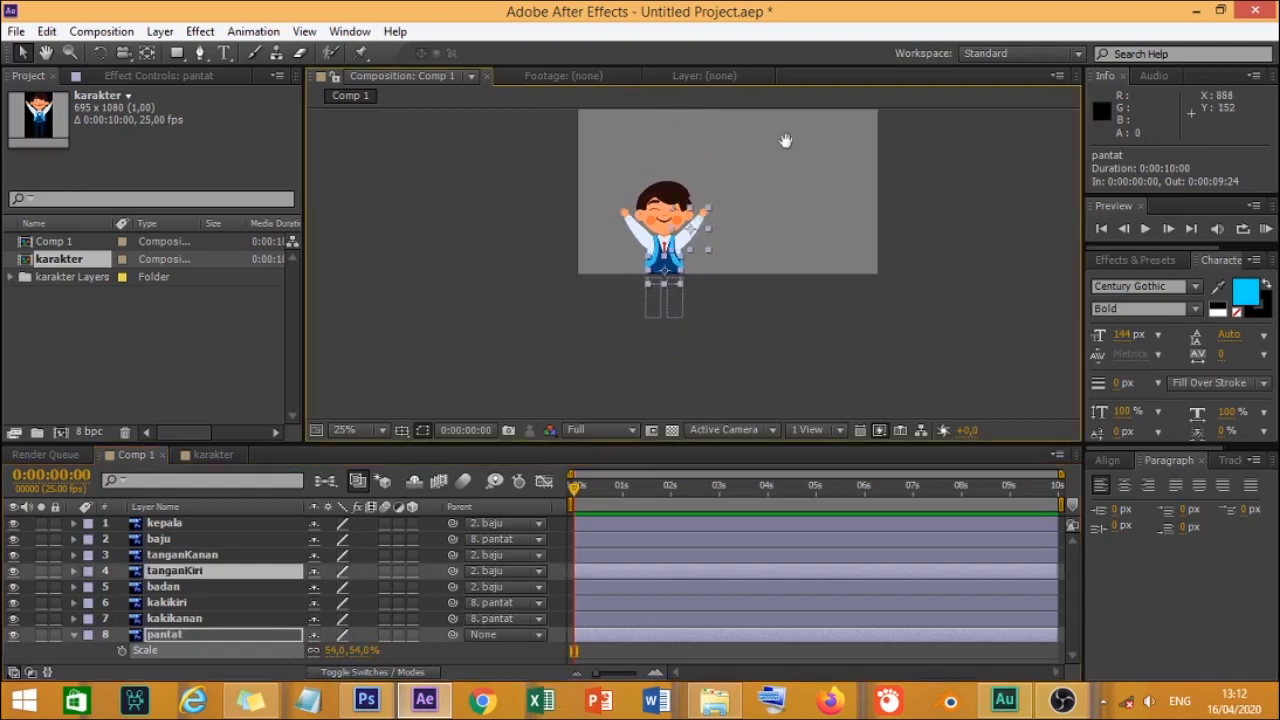
{"action": "left_click_drag", "start_coordinate": [786, 137], "coordinate": [737, 191]}
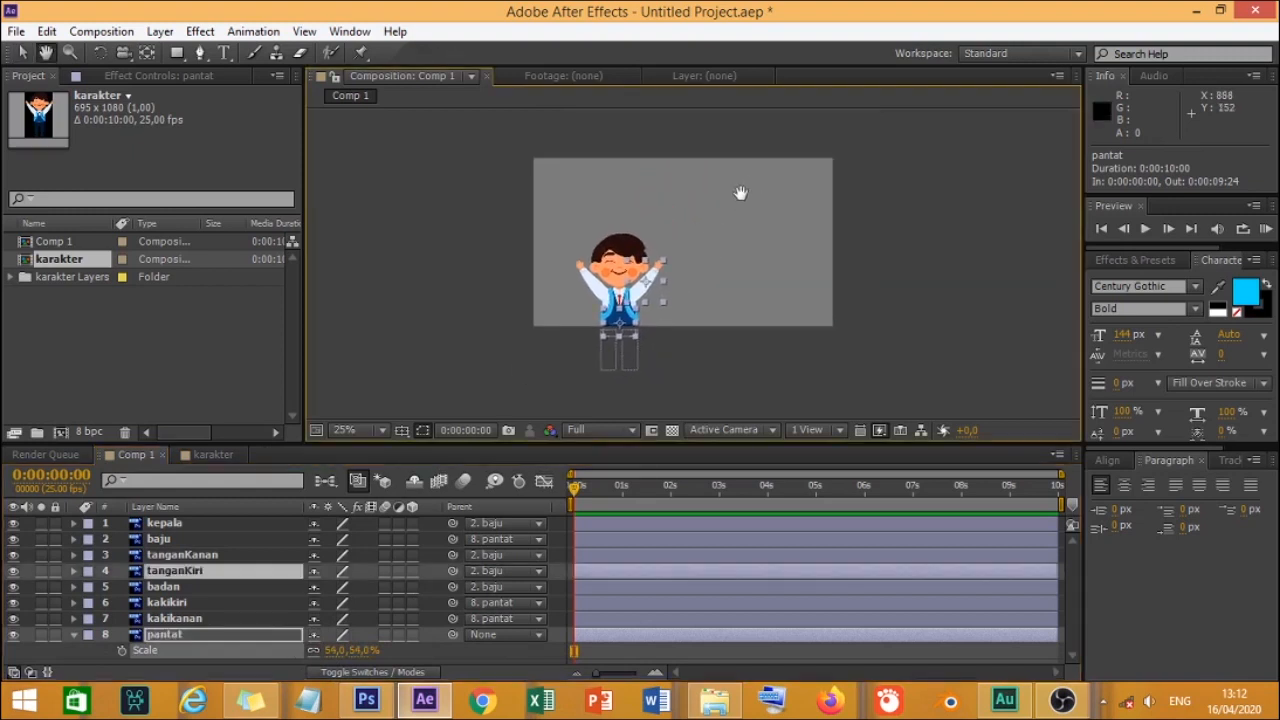
{"action": "left_click", "coordinate": [179, 636]}
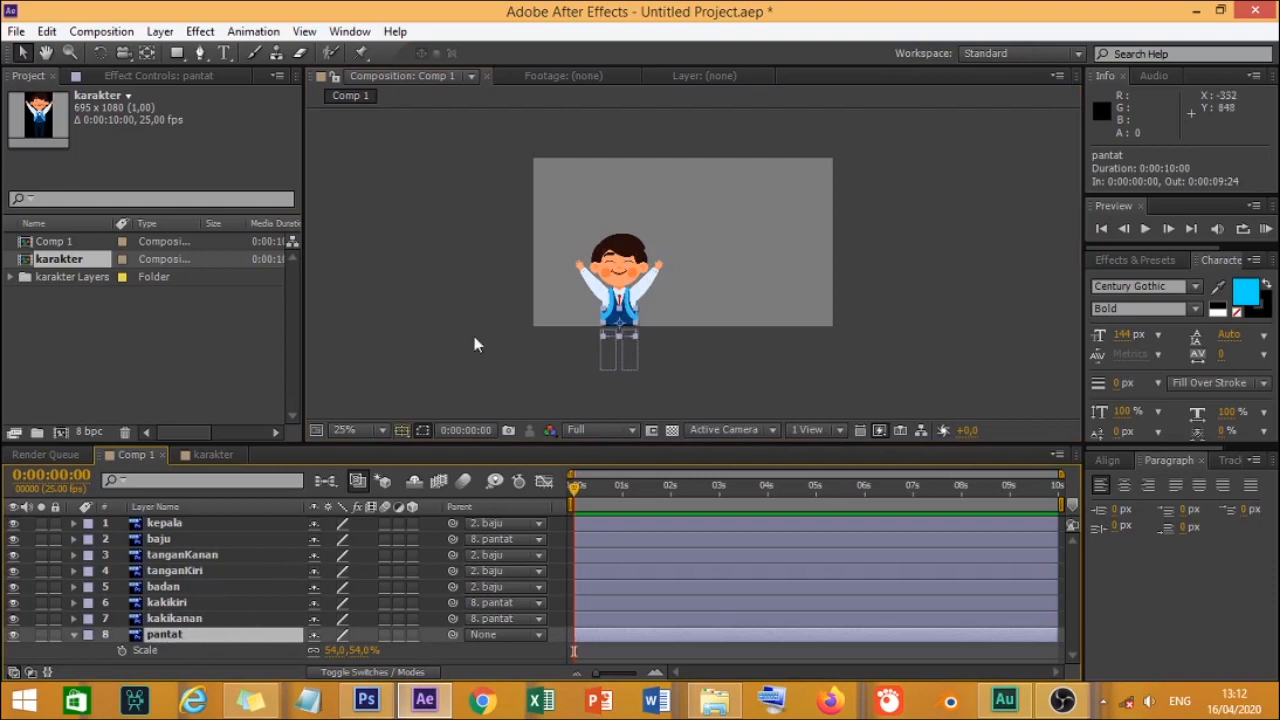
{"action": "key", "text": "p"}
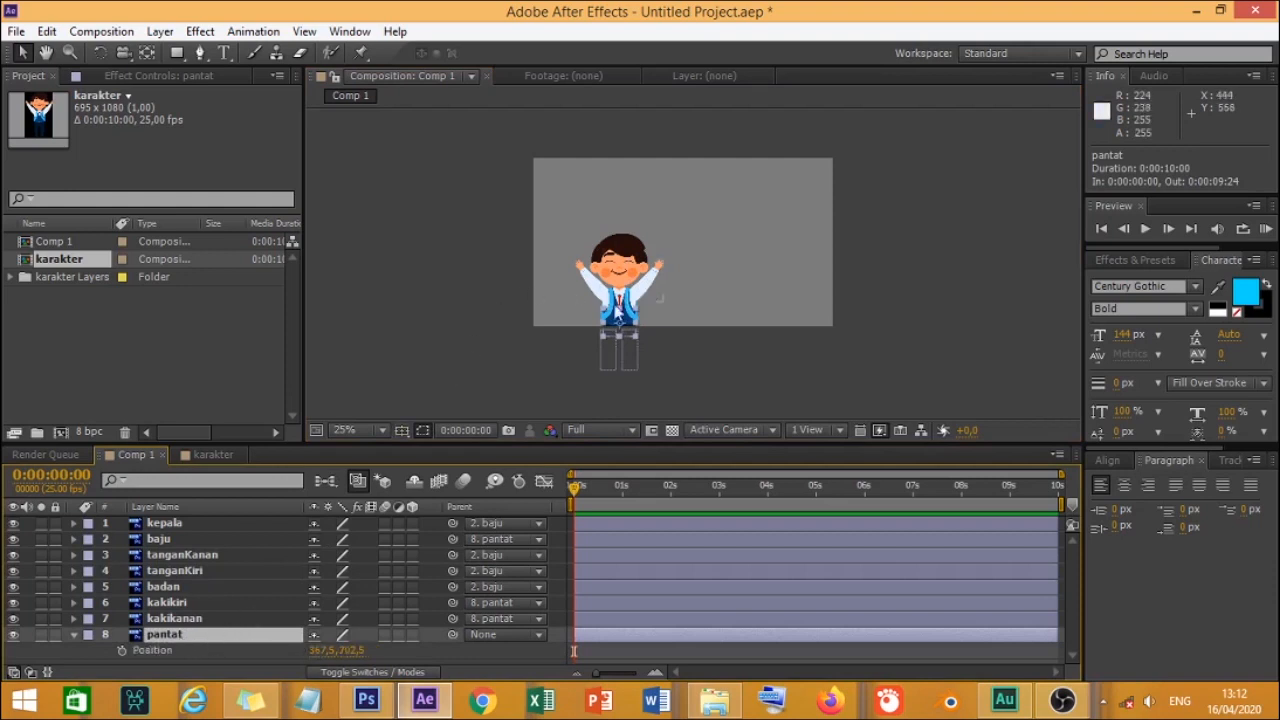
{"action": "left_click_drag", "start_coordinate": [318, 651], "coordinate": [232, 597]}
{"action": "left_click_drag", "start_coordinate": [324, 651], "coordinate": [550, 629]}
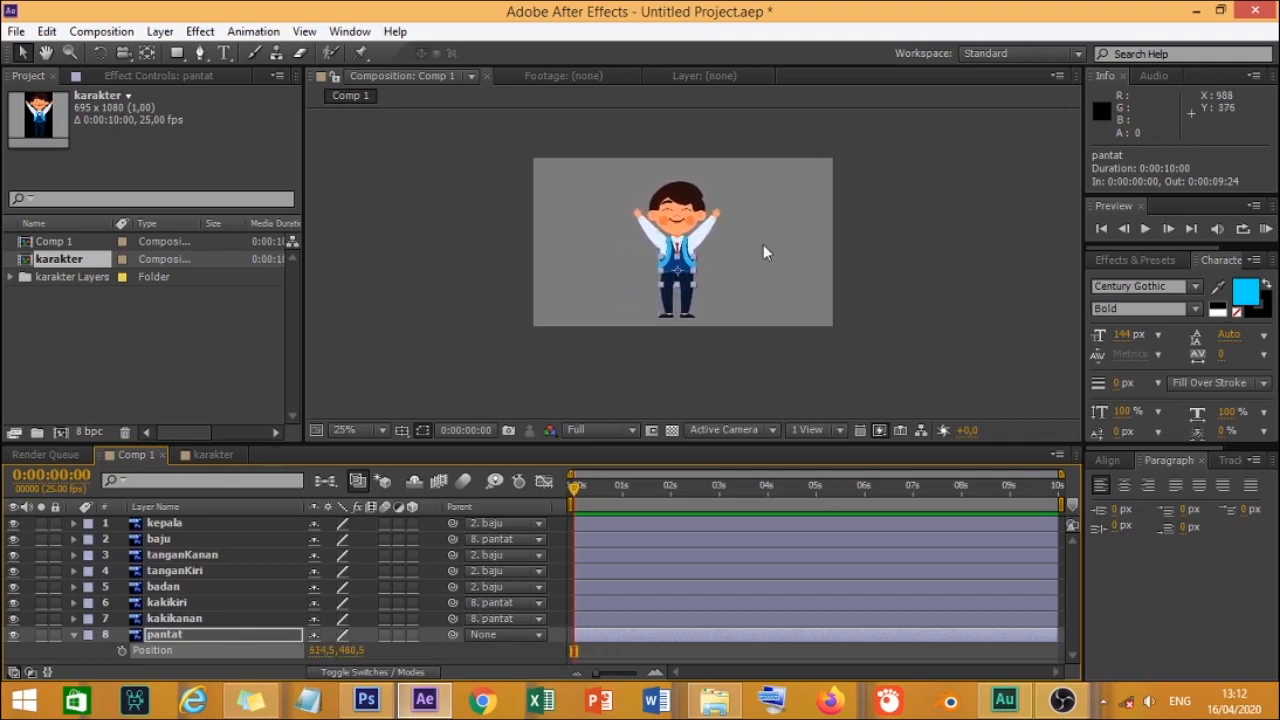
Step: Examine the placed character's legs, torso and head up close in Comp 1
{"action": "scroll", "coordinate": [761, 243], "scroll_direction": "up", "scroll_amount": 2}
{"action": "key", "text": "space"}
{"action": "left_click_drag", "start_coordinate": [766, 212], "coordinate": [765, 251]}
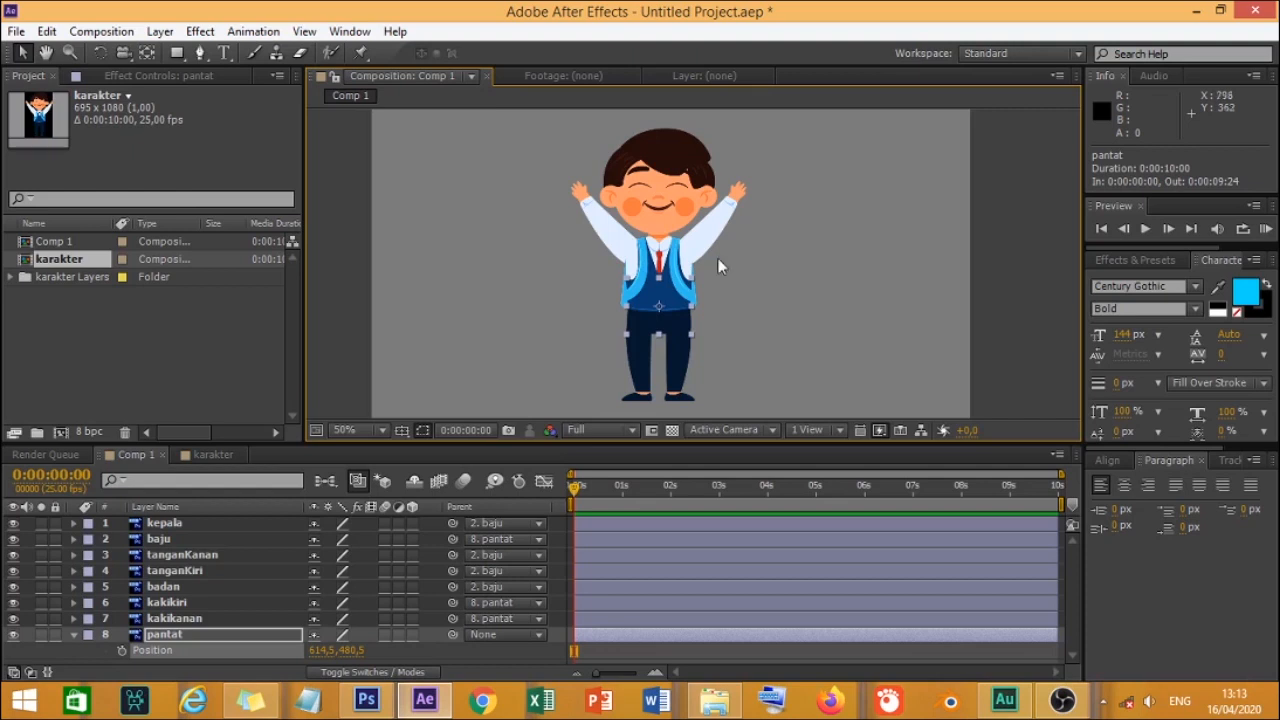
{"action": "key", "text": "period"}
{"action": "key", "text": "period"}
{"action": "key", "text": "comma"}
{"action": "key", "text": "comma"}
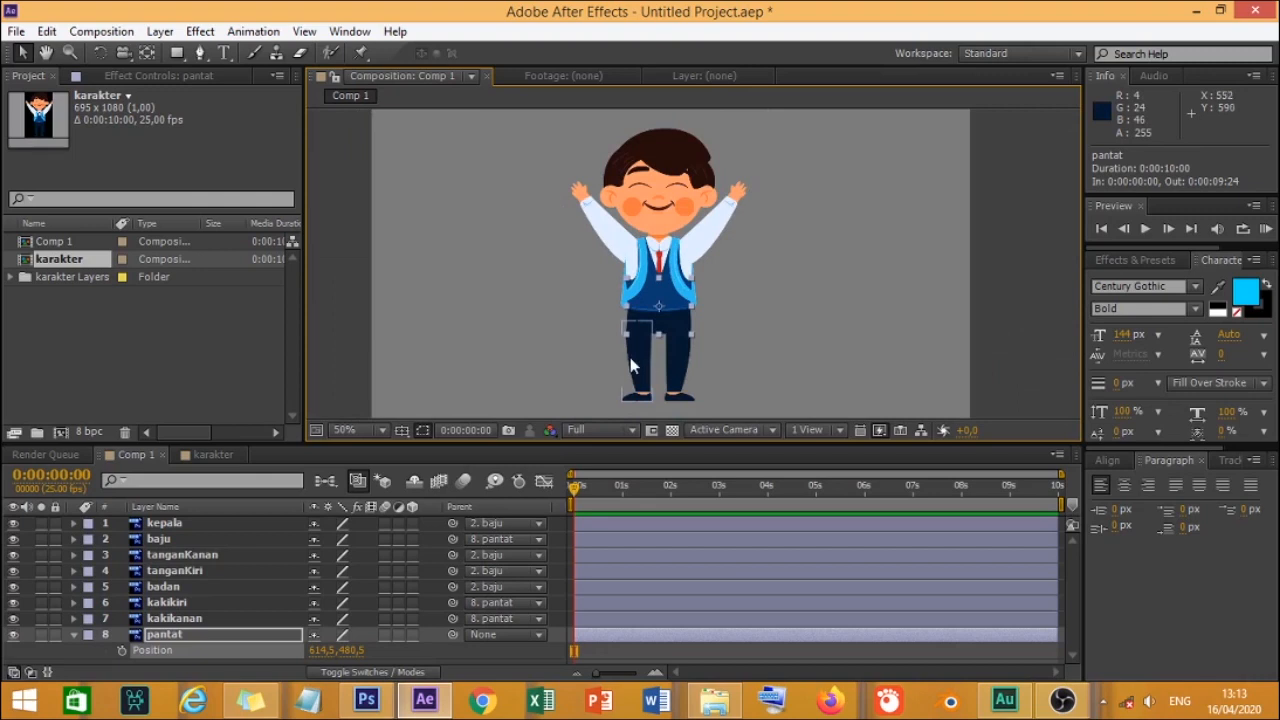
{"action": "key", "text": "period"}
{"action": "key", "text": "period"}
{"action": "key", "text": "comma"}
{"action": "key", "text": "comma"}
{"action": "scroll", "coordinate": [664, 240], "scroll_direction": "up", "scroll_amount": 1}
{"action": "key", "text": "space"}
{"action": "left_click_drag", "start_coordinate": [652, 187], "coordinate": [660, 260]}
{"action": "left_click", "coordinate": [948, 265]}
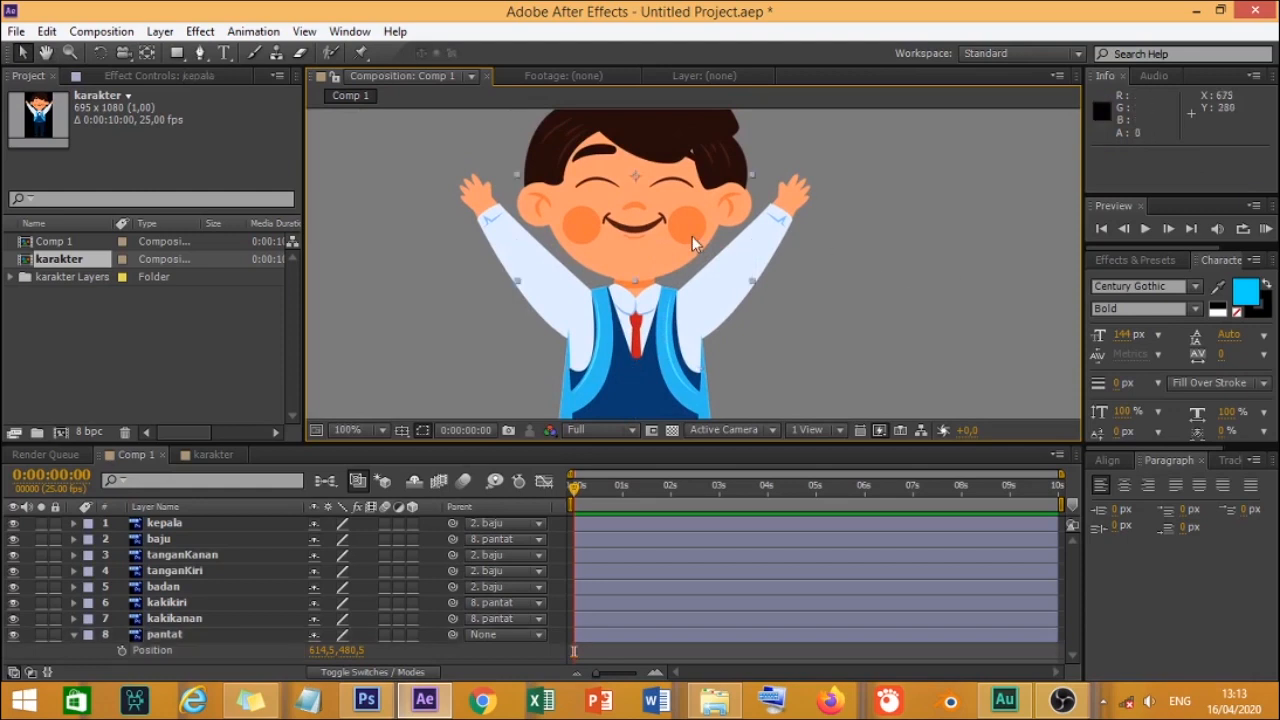
Step: Try rotating the kepala layer to -55° about its central anchor point, and undo the rotation
{"action": "left_click", "coordinate": [692, 236]}
{"action": "key", "text": "space"}
{"action": "left_click_drag", "start_coordinate": [690, 219], "coordinate": [704, 281]}
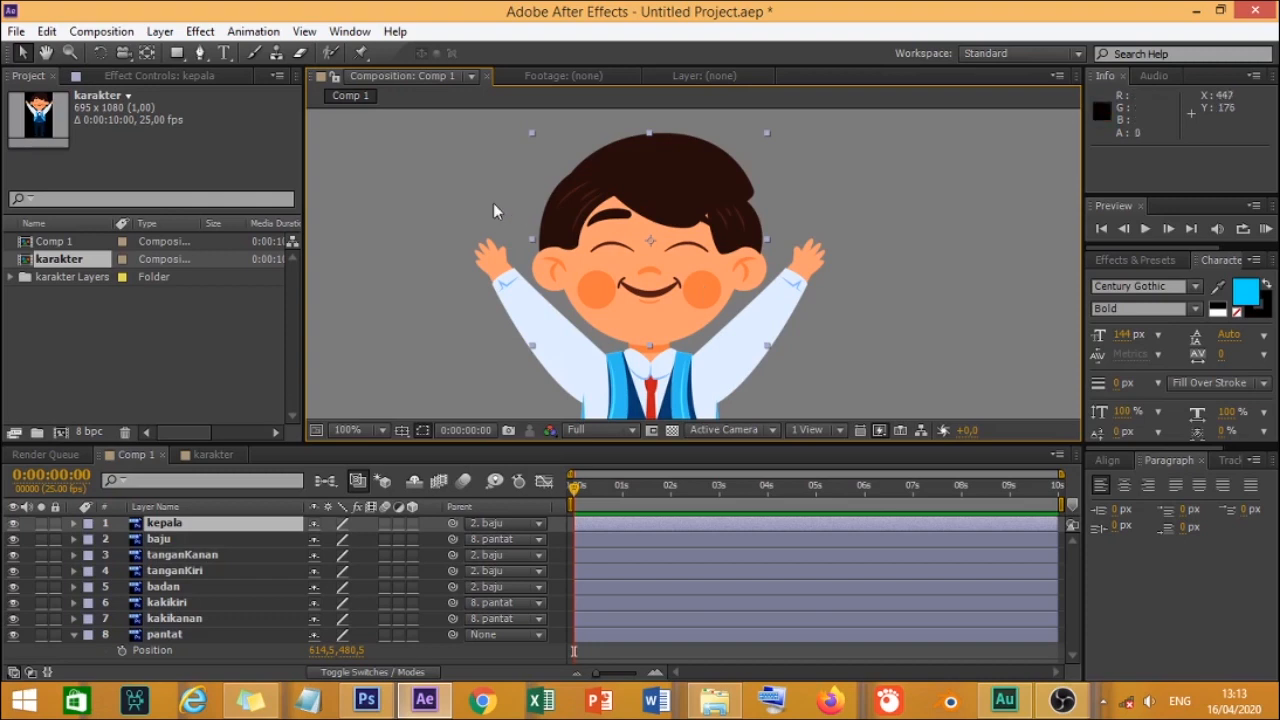
{"action": "left_click", "coordinate": [100, 53]}
{"action": "left_click_drag", "start_coordinate": [712, 212], "coordinate": [646, 130]}
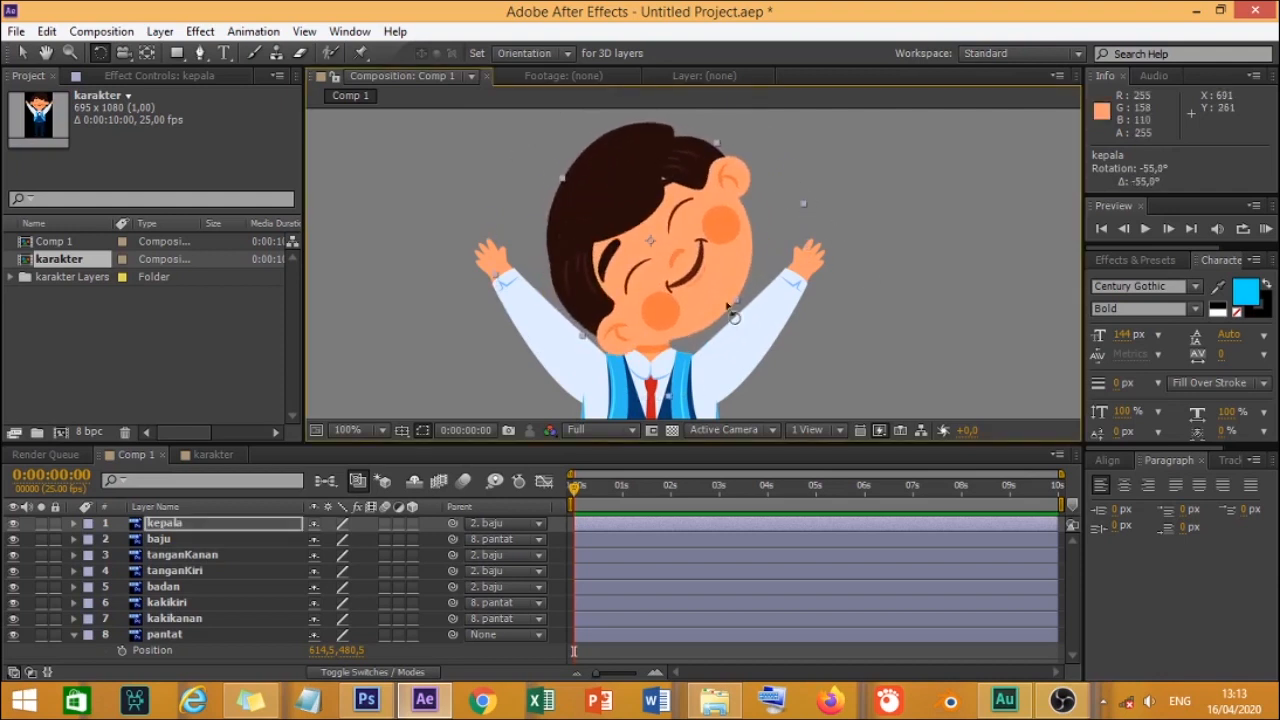
{"action": "key", "text": "ctrl+z"}
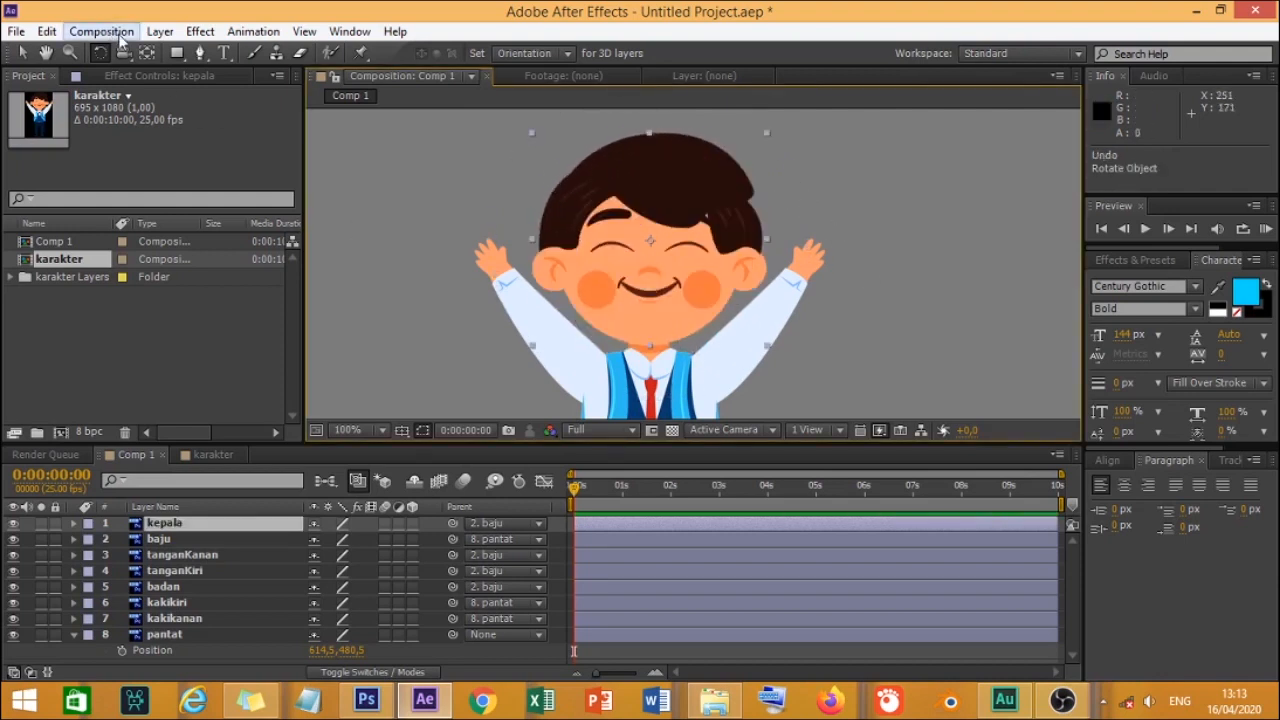
Step: Move kepala's anchor point straight down from the middle of the head to the chin, just above the neck
{"action": "left_click", "coordinate": [147, 57]}
{"action": "scroll", "coordinate": [670, 267], "scroll_direction": "up", "scroll_amount": 1}
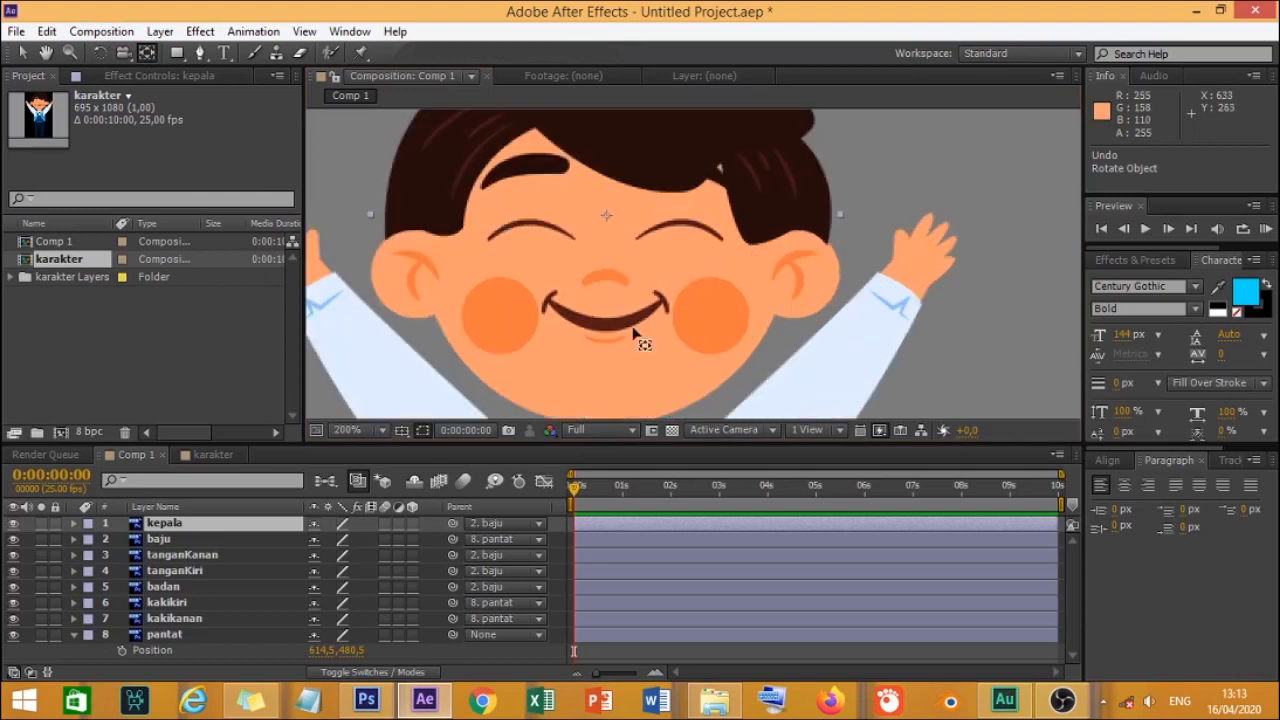
{"action": "left_click_drag", "start_coordinate": [633, 343], "coordinate": [624, 290]}
{"action": "left_click_drag", "start_coordinate": [598, 164], "coordinate": [598, 352]}
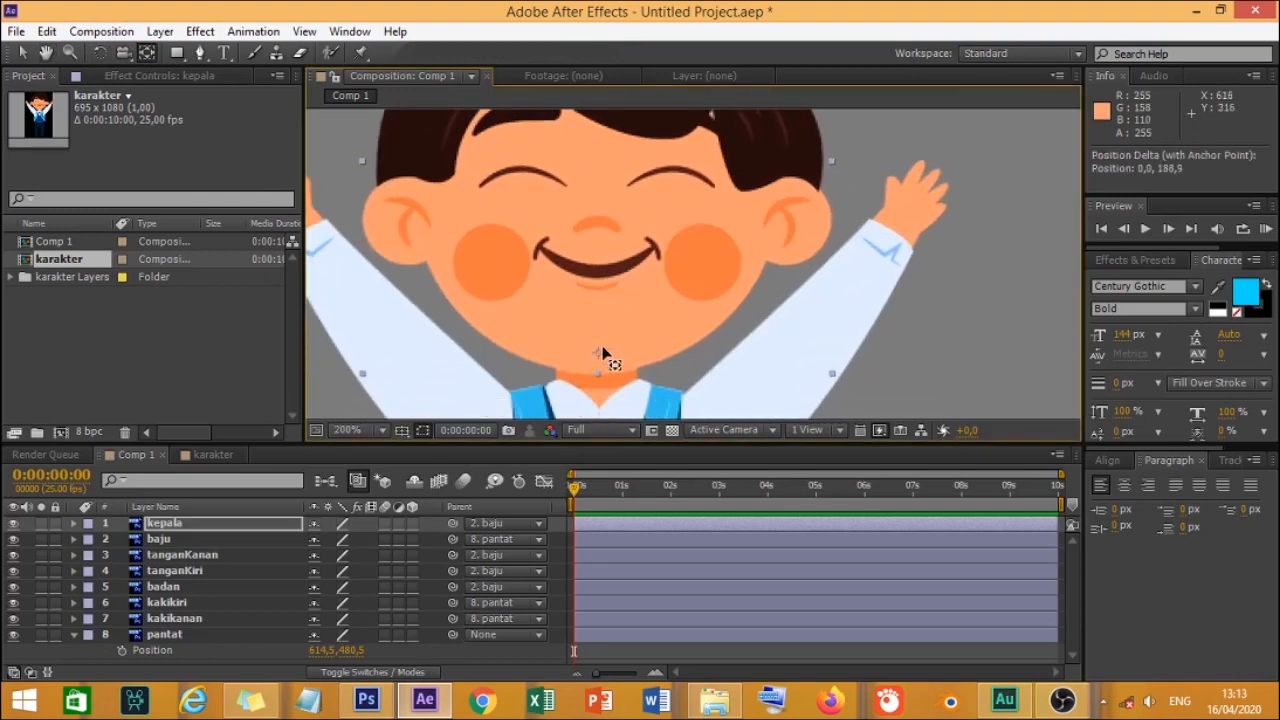
Step: Try rotating kepala about its anchor point near the neck, and undo the rotation
{"action": "left_click", "coordinate": [100, 53]}
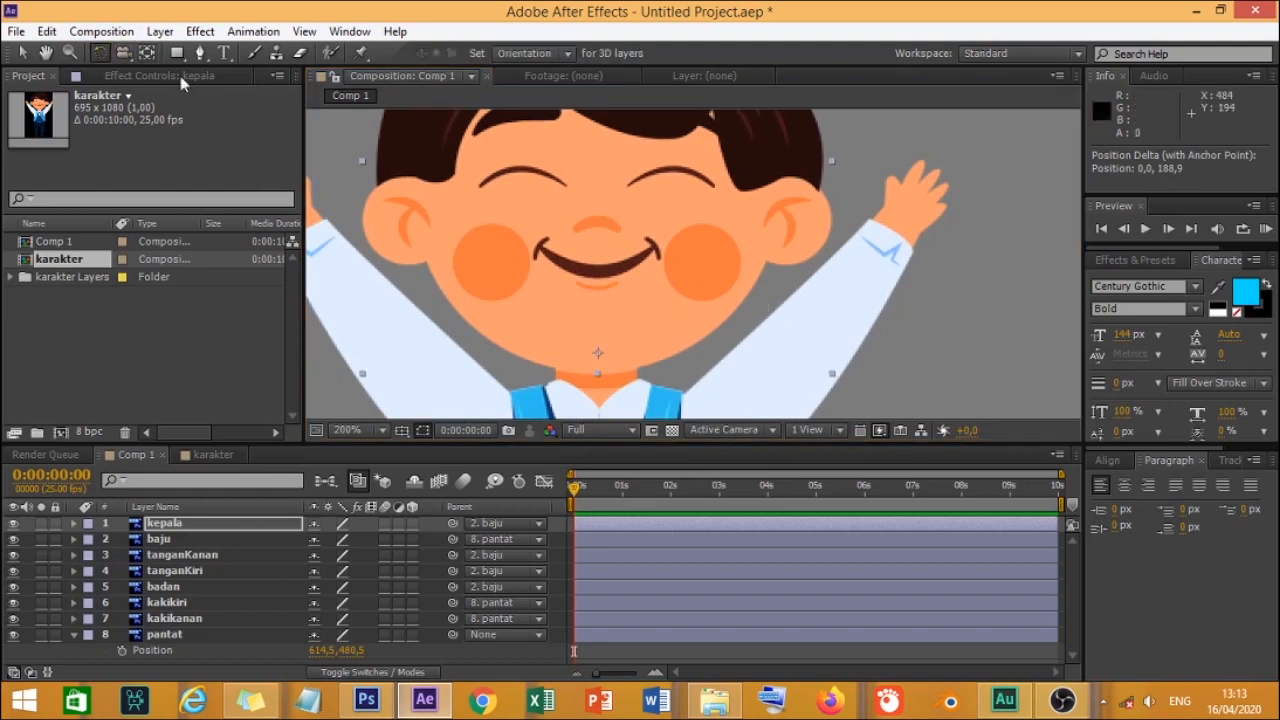
{"action": "left_click_drag", "start_coordinate": [750, 308], "coordinate": [668, 237]}
{"action": "key", "text": "ctrl+z"}
{"action": "scroll", "coordinate": [765, 288], "scroll_direction": "down", "scroll_amount": 1}
Step: Try rotating the tanganKiri arm layer to 78° about its central anchor point, and undo the rotation
{"action": "left_click", "coordinate": [728, 218]}
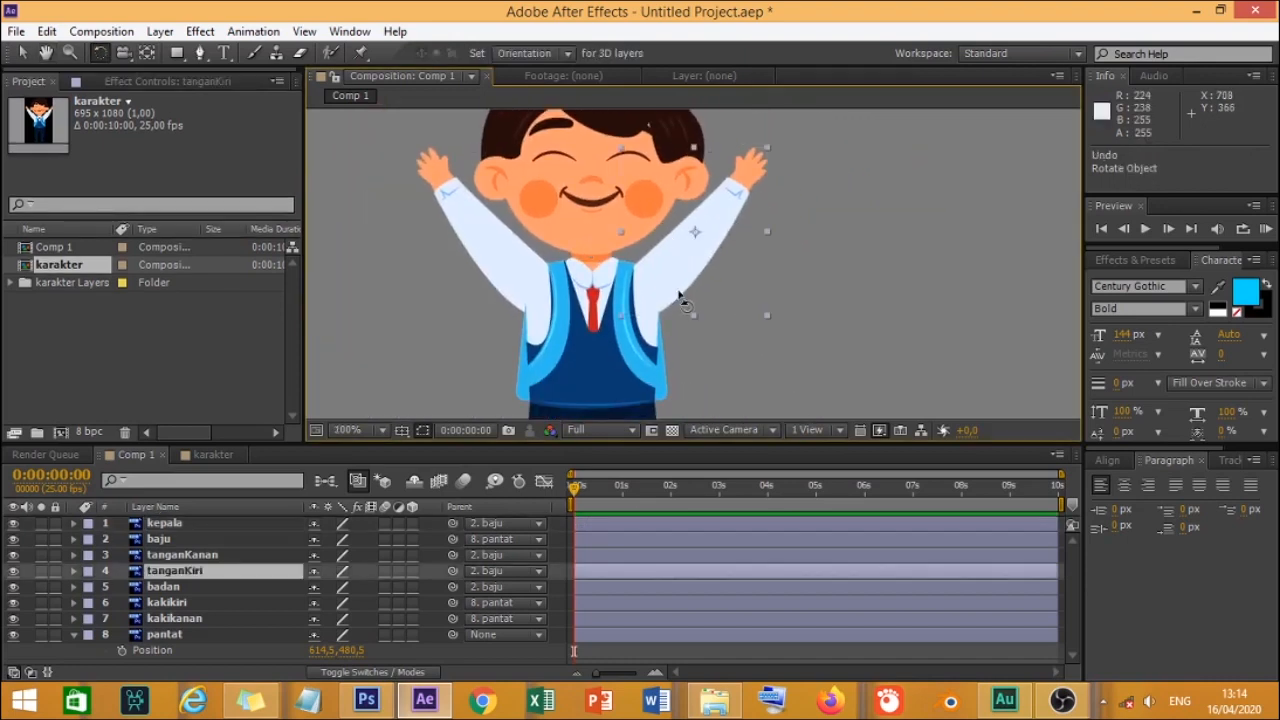
{"action": "scroll", "coordinate": [685, 300], "scroll_direction": "up", "scroll_amount": 1}
{"action": "left_click_drag", "start_coordinate": [694, 205], "coordinate": [634, 271]}
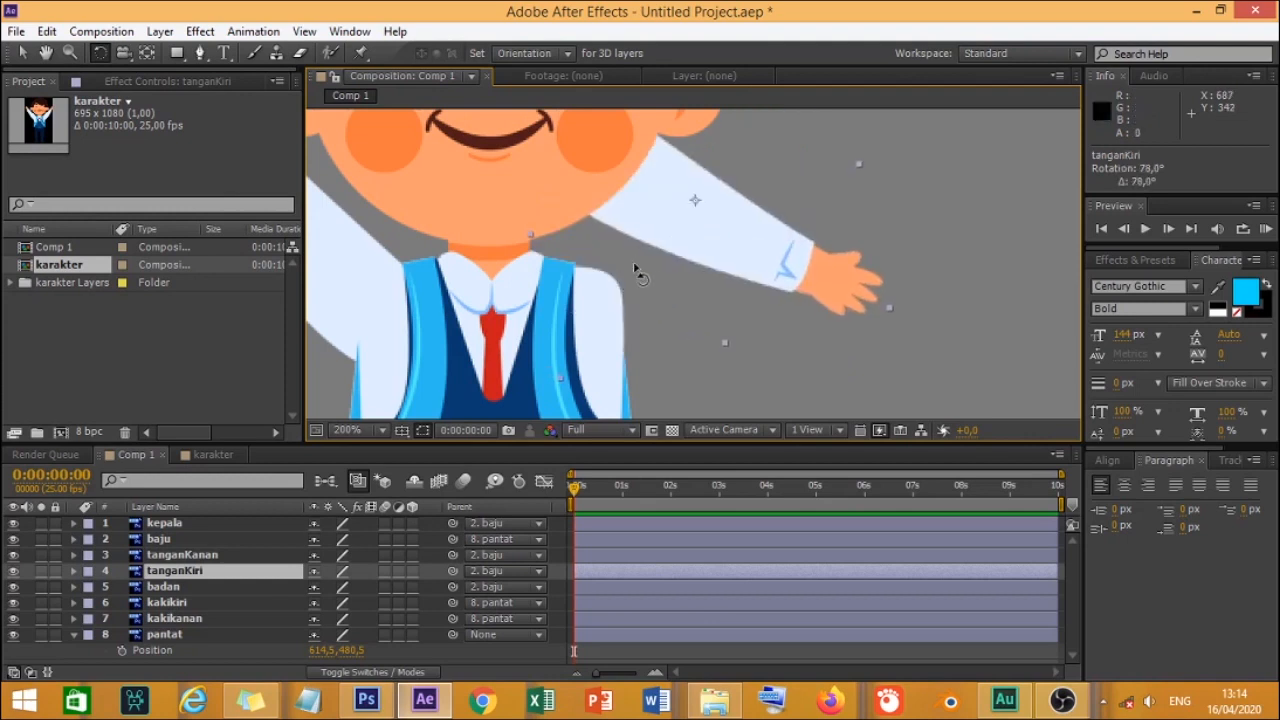
{"action": "key", "text": "ctrl+z"}
Step: Move tanganKiri's anchor point to its shoulder joint and test the arm's rotation about it
{"action": "left_click", "coordinate": [147, 53]}
{"action": "left_click_drag", "start_coordinate": [695, 205], "coordinate": [599, 318]}
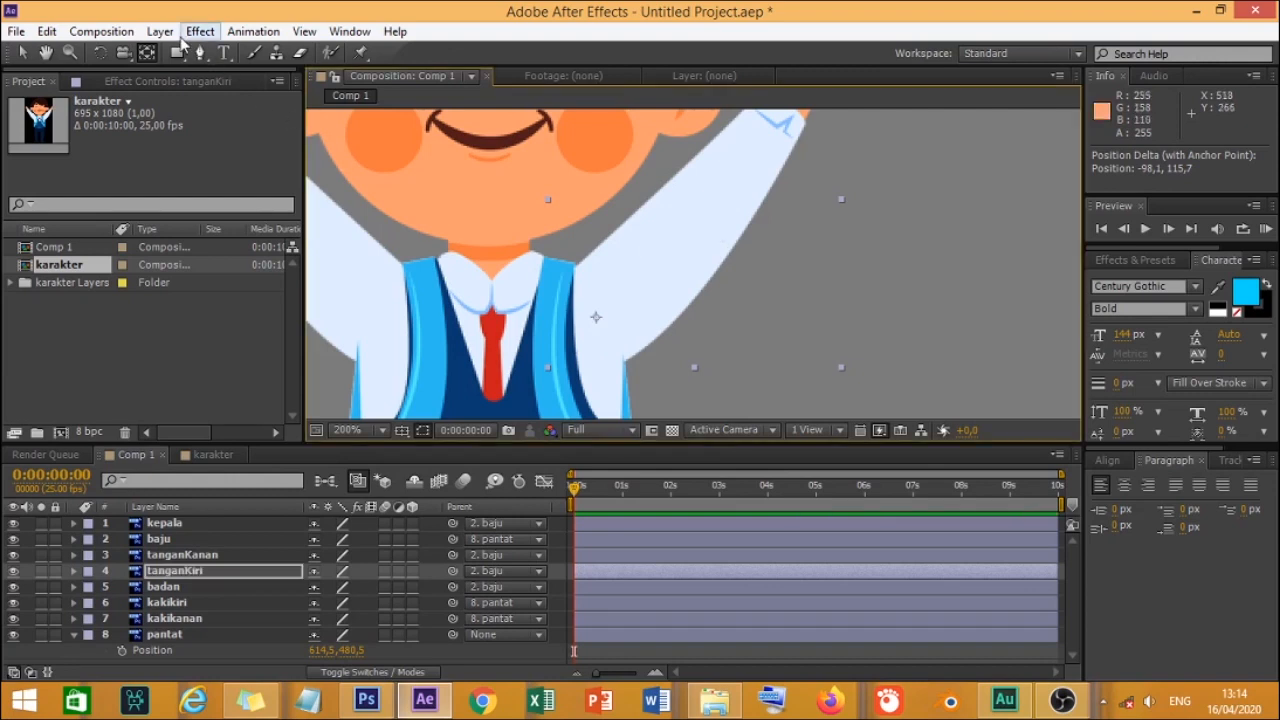
{"action": "left_click", "coordinate": [100, 53]}
{"action": "left_click_drag", "start_coordinate": [775, 254], "coordinate": [860, 200]}
Step: Move the tanganKanan layer's anchor point from the middle of the arm to its shoulder joint
{"action": "left_click_drag", "start_coordinate": [394, 282], "coordinate": [640, 324]}
{"action": "left_click", "coordinate": [516, 221]}
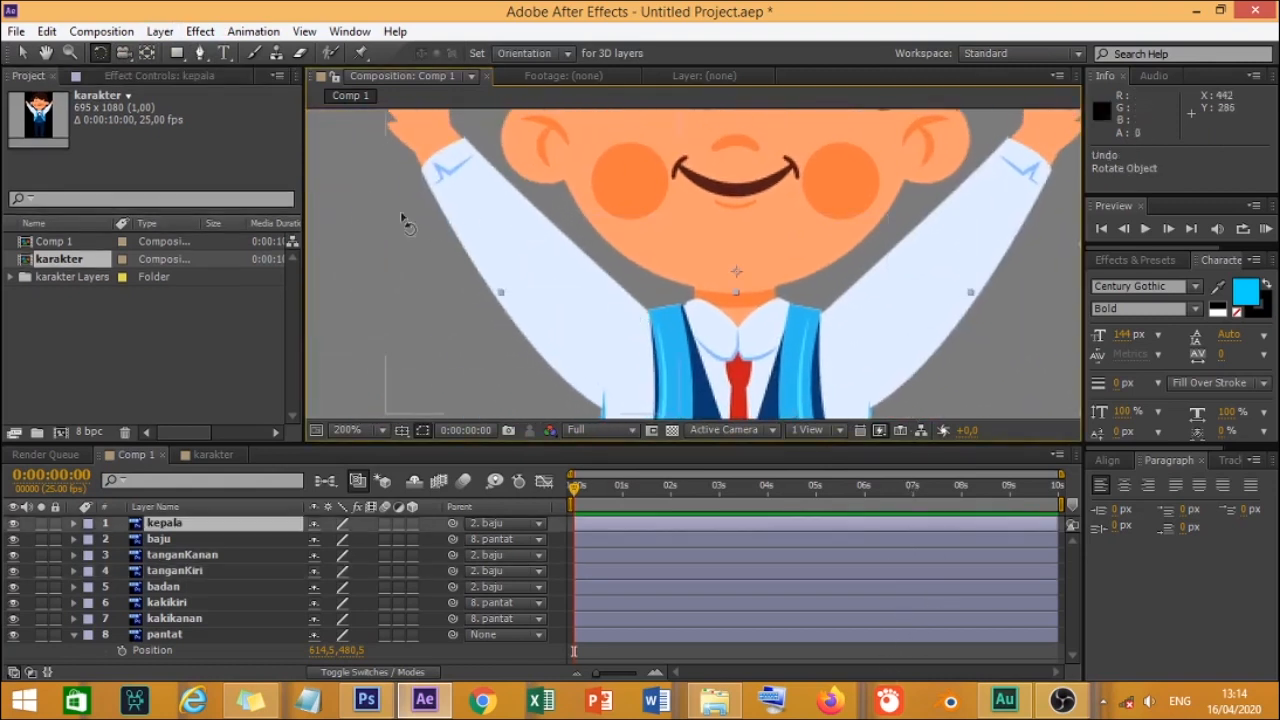
{"action": "left_click", "coordinate": [147, 53]}
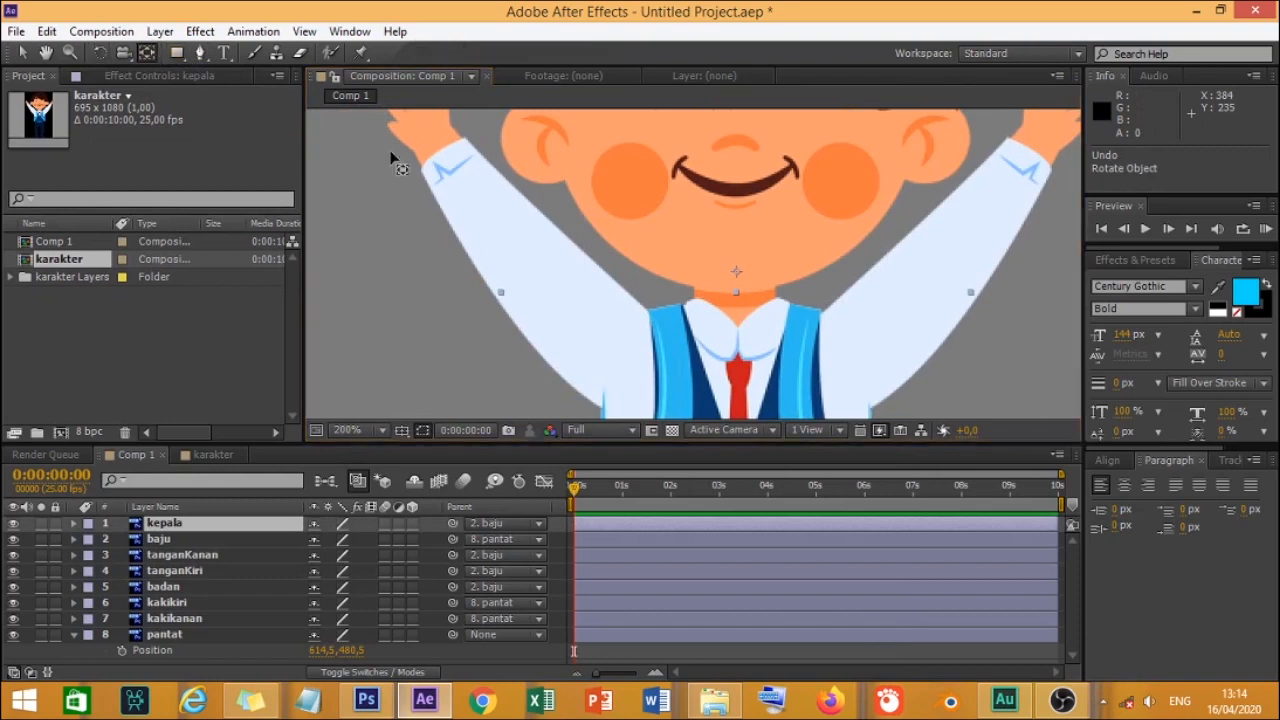
{"action": "scroll", "coordinate": [490, 246], "scroll_direction": "down", "scroll_amount": 2}
{"action": "scroll", "coordinate": [515, 210], "scroll_direction": "up", "scroll_amount": 1}
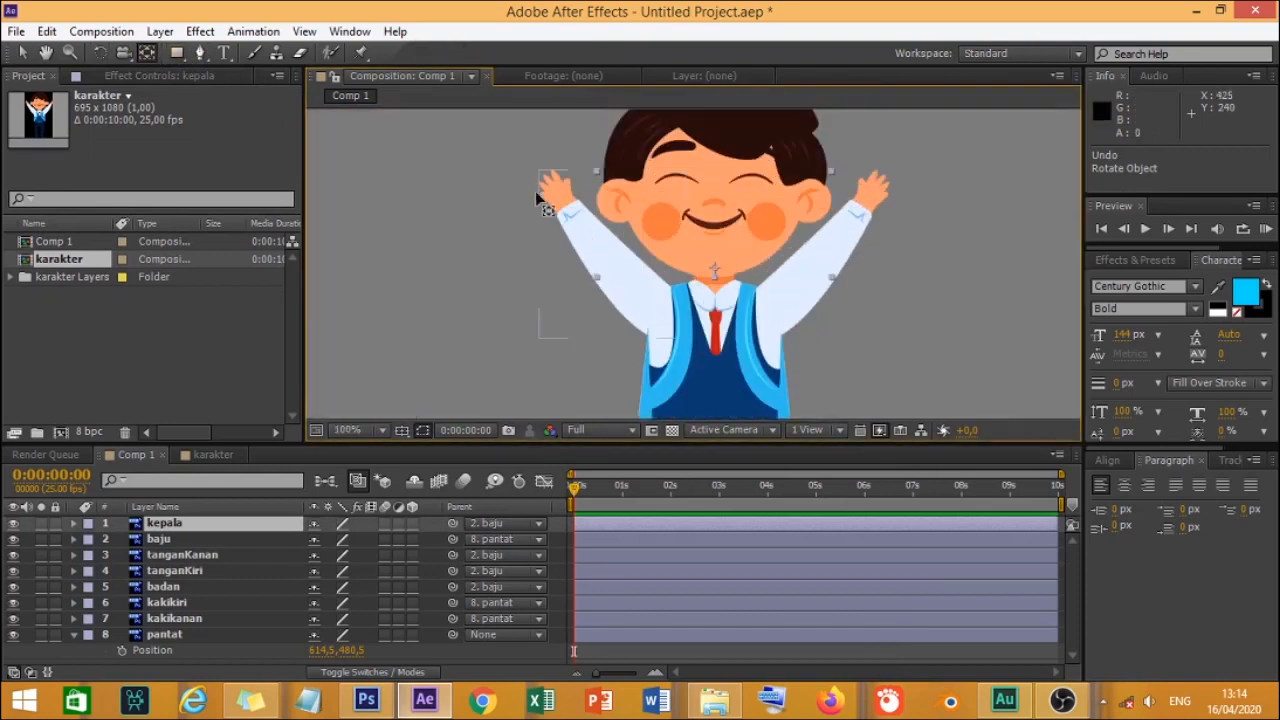
{"action": "left_click", "coordinate": [547, 198]}
{"action": "scroll", "coordinate": [630, 269], "scroll_direction": "up", "scroll_amount": 1}
{"action": "left_click_drag", "start_coordinate": [630, 269], "coordinate": [605, 239]}
{"action": "left_click_drag", "start_coordinate": [518, 230], "coordinate": [603, 325]}
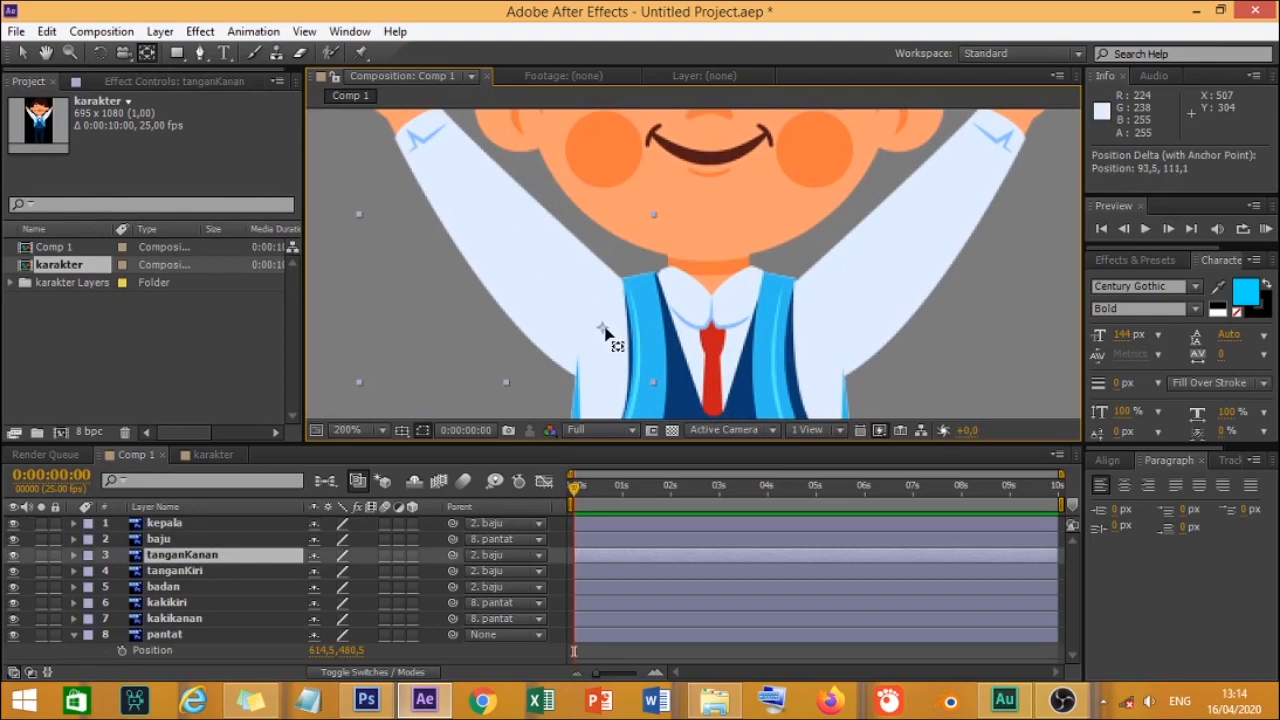
Step: Try rotating tanganKanan about its shoulder anchor point, and undo the rotation
{"action": "left_click", "coordinate": [101, 52]}
{"action": "left_click_drag", "start_coordinate": [494, 221], "coordinate": [526, 280]}
{"action": "key", "text": "ctrl+z"}
Step: Move the anchor points of the kakikiri and kakikanan leg layers up to their hip joints
{"action": "left_click_drag", "start_coordinate": [734, 358], "coordinate": [686, 171]}
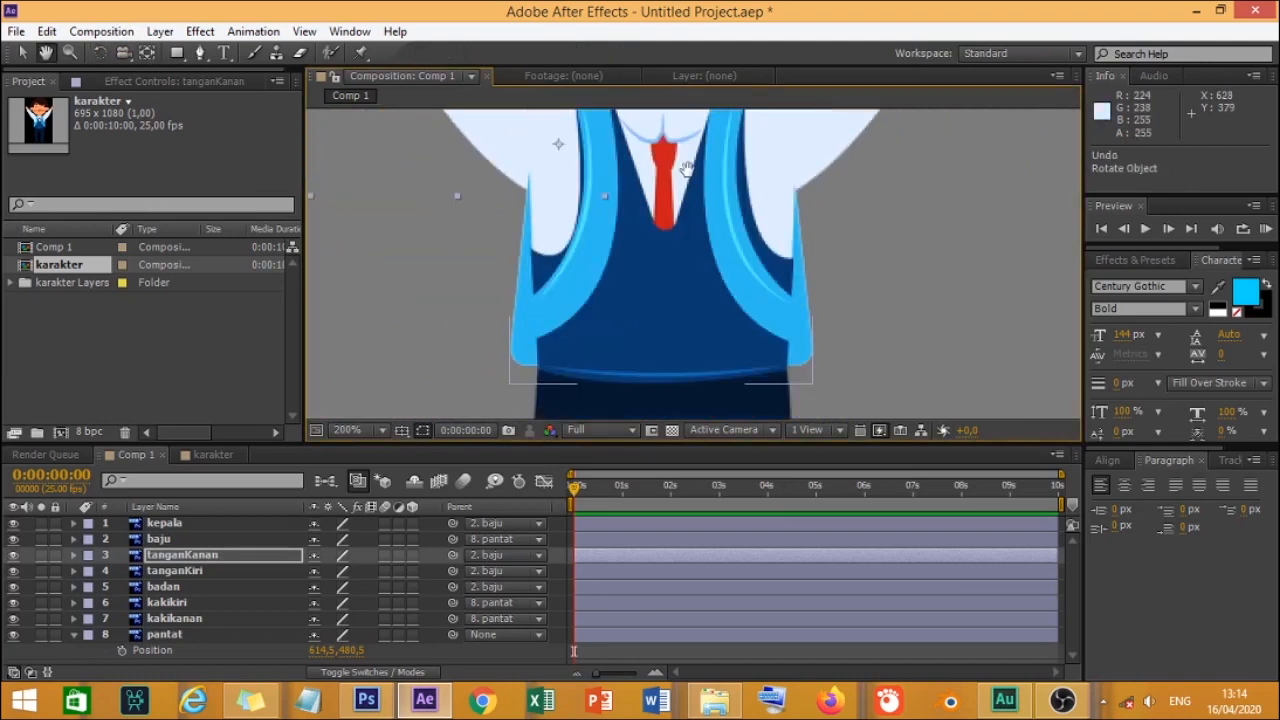
{"action": "left_click_drag", "start_coordinate": [684, 405], "coordinate": [630, 195]}
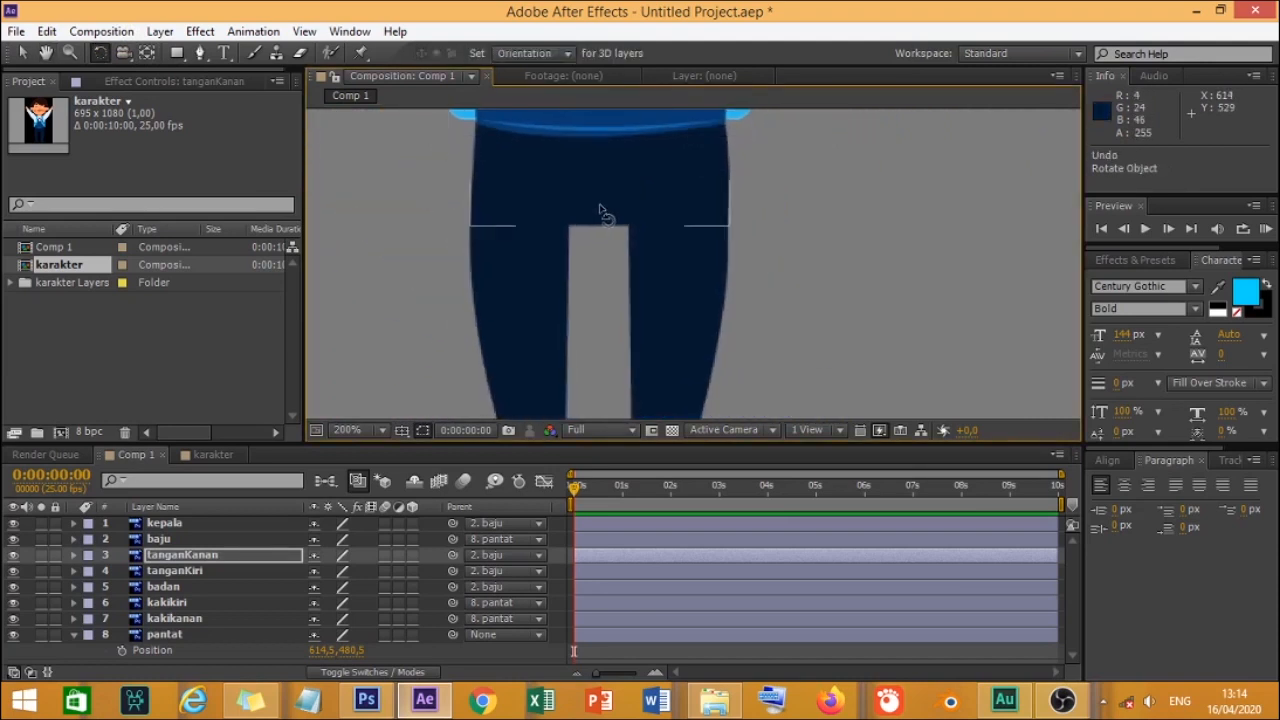
{"action": "left_click", "coordinate": [677, 271]}
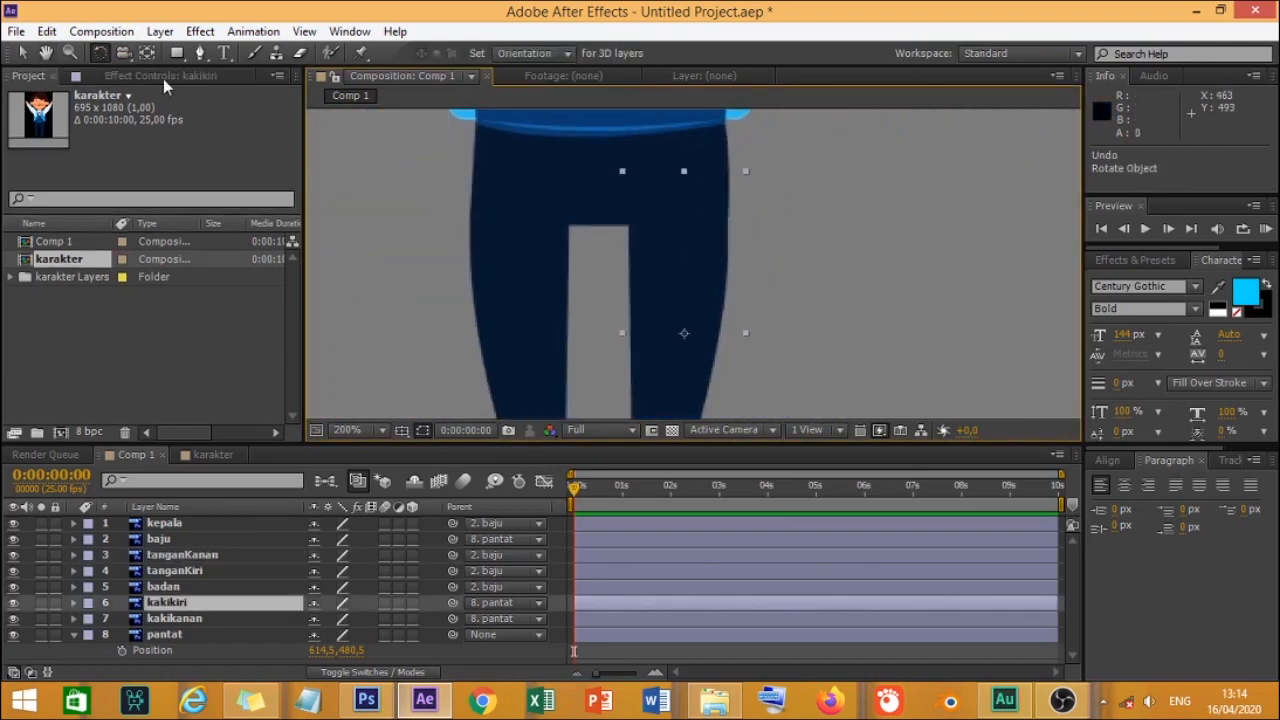
{"action": "key", "text": "y"}
{"action": "left_click_drag", "start_coordinate": [723, 354], "coordinate": [680, 222]}
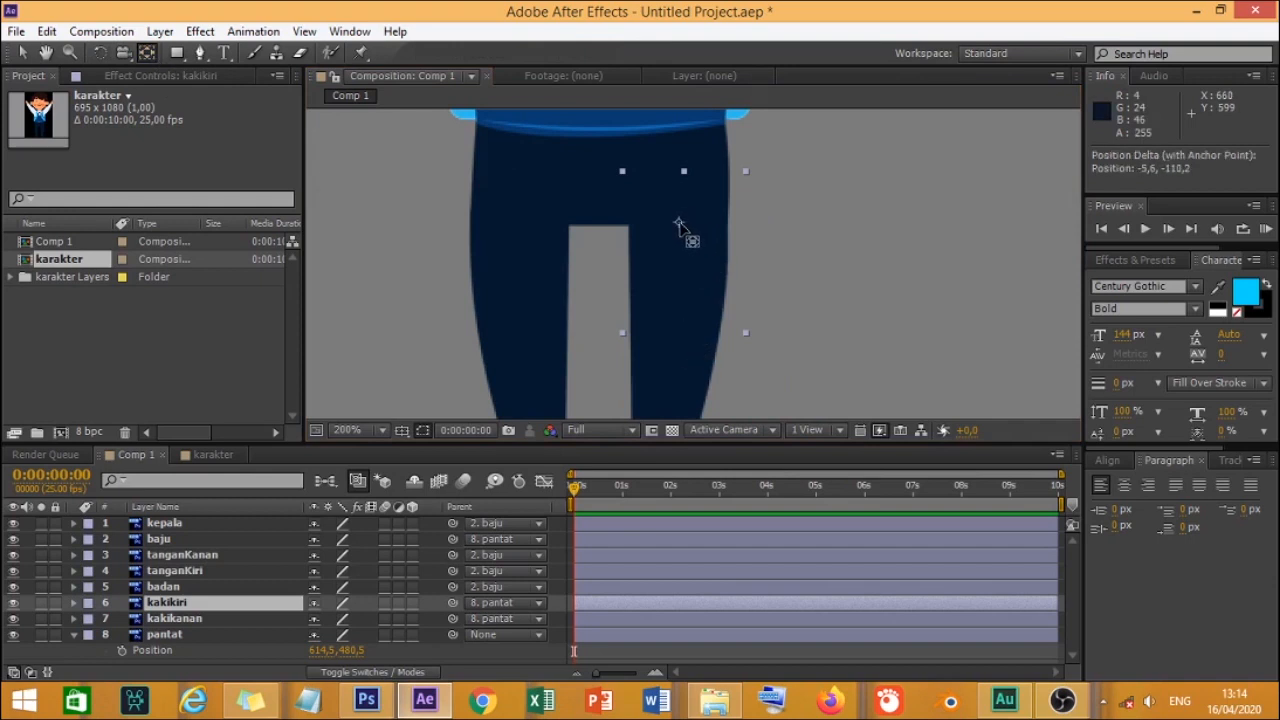
{"action": "left_click", "coordinate": [514, 300]}
{"action": "left_click_drag", "start_coordinate": [514, 337], "coordinate": [515, 222]}
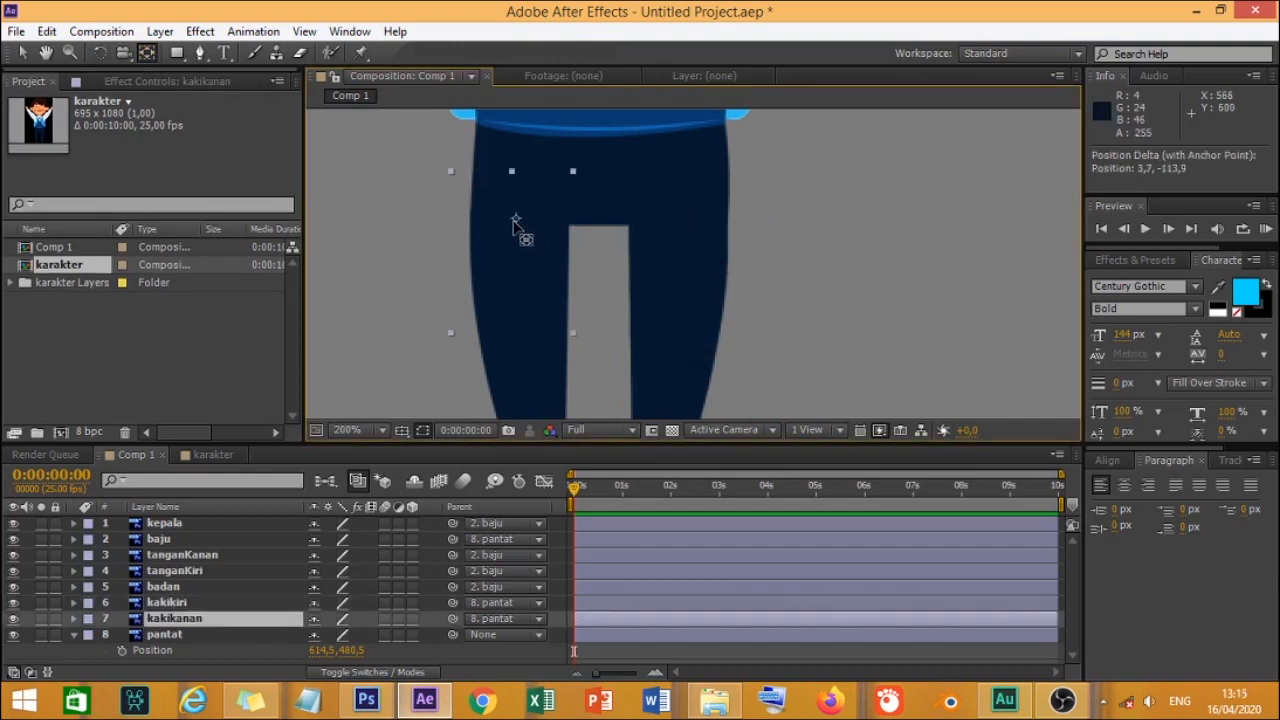
Step: Move the baju layer's anchor point down to the waist, just above the vest's lower edge
{"action": "scroll", "coordinate": [600, 260], "scroll_direction": "up", "scroll_amount": 3}
{"action": "left_click", "coordinate": [650, 288]}
{"action": "scroll", "coordinate": [621, 265], "scroll_direction": "up", "scroll_amount": 3}
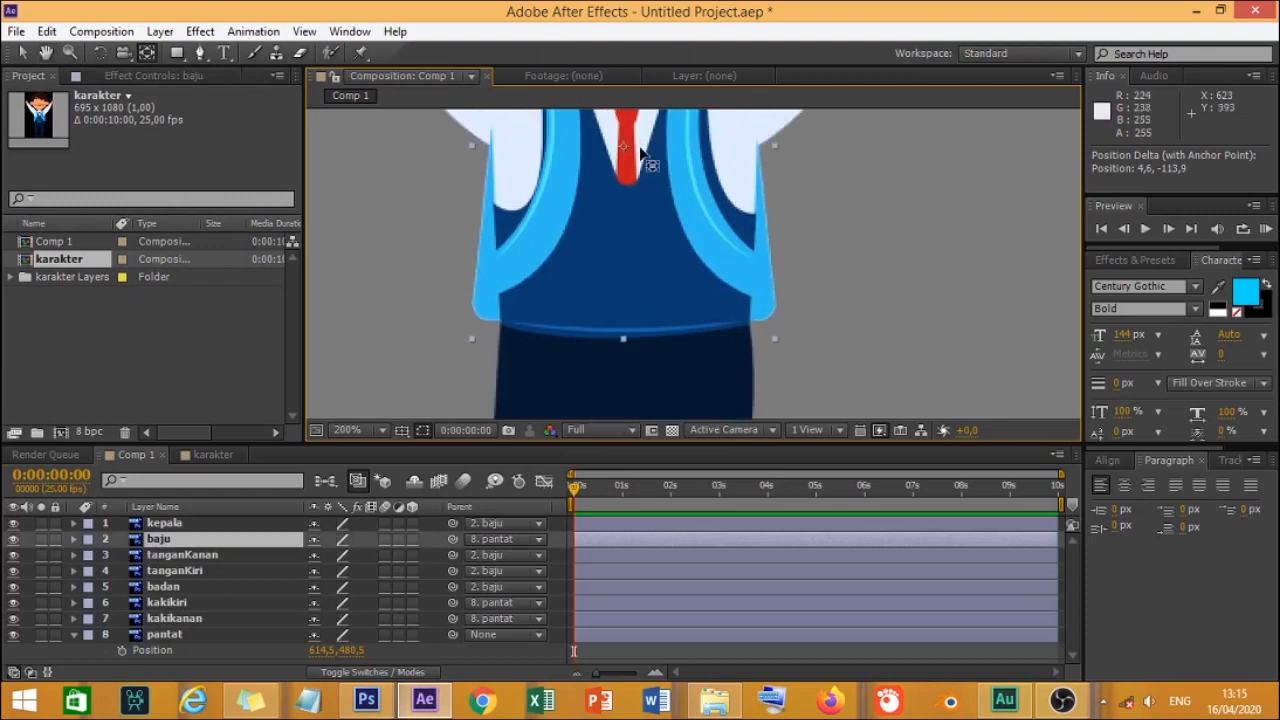
{"action": "left_click_drag", "start_coordinate": [621, 263], "coordinate": [622, 316]}
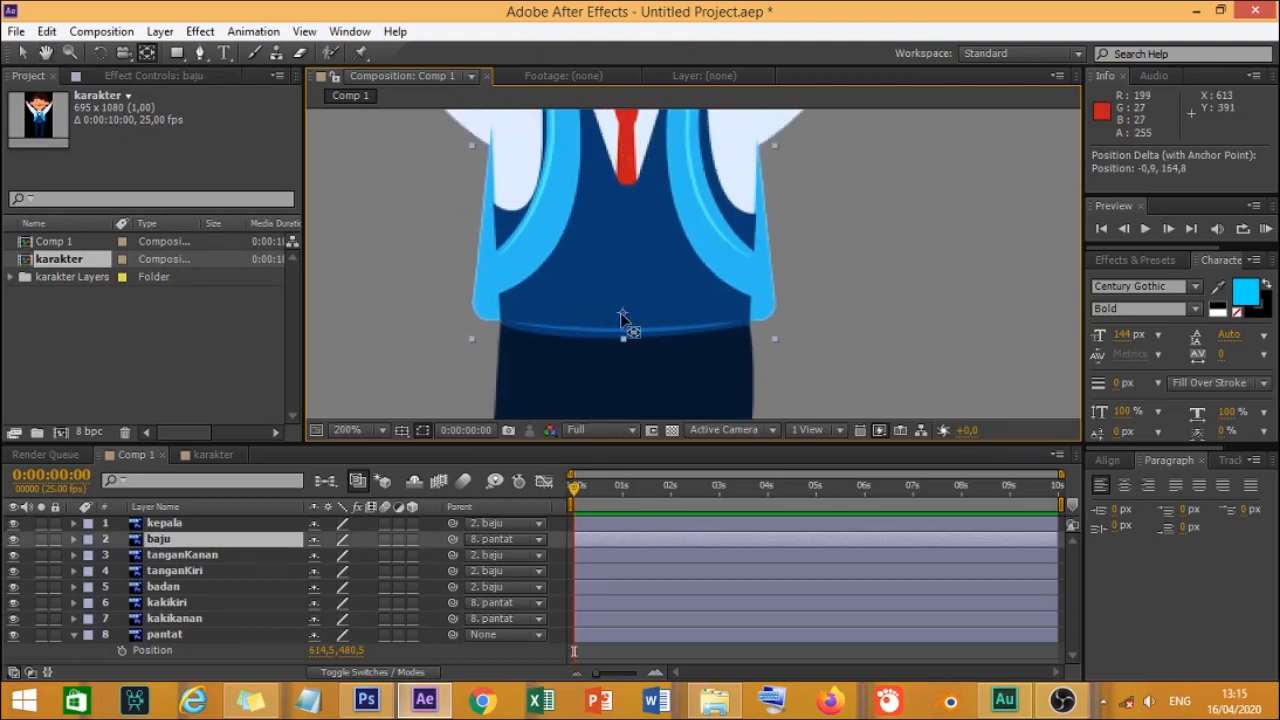
Step: Try rotating baju about the waist and kepala about the neck, undoing each rotation
{"action": "scroll", "coordinate": [660, 272], "scroll_direction": "down", "scroll_amount": 2}
{"action": "scroll", "coordinate": [677, 232], "scroll_direction": "up", "scroll_amount": 1}
{"action": "scroll", "coordinate": [677, 233], "scroll_direction": "down", "scroll_amount": 1}
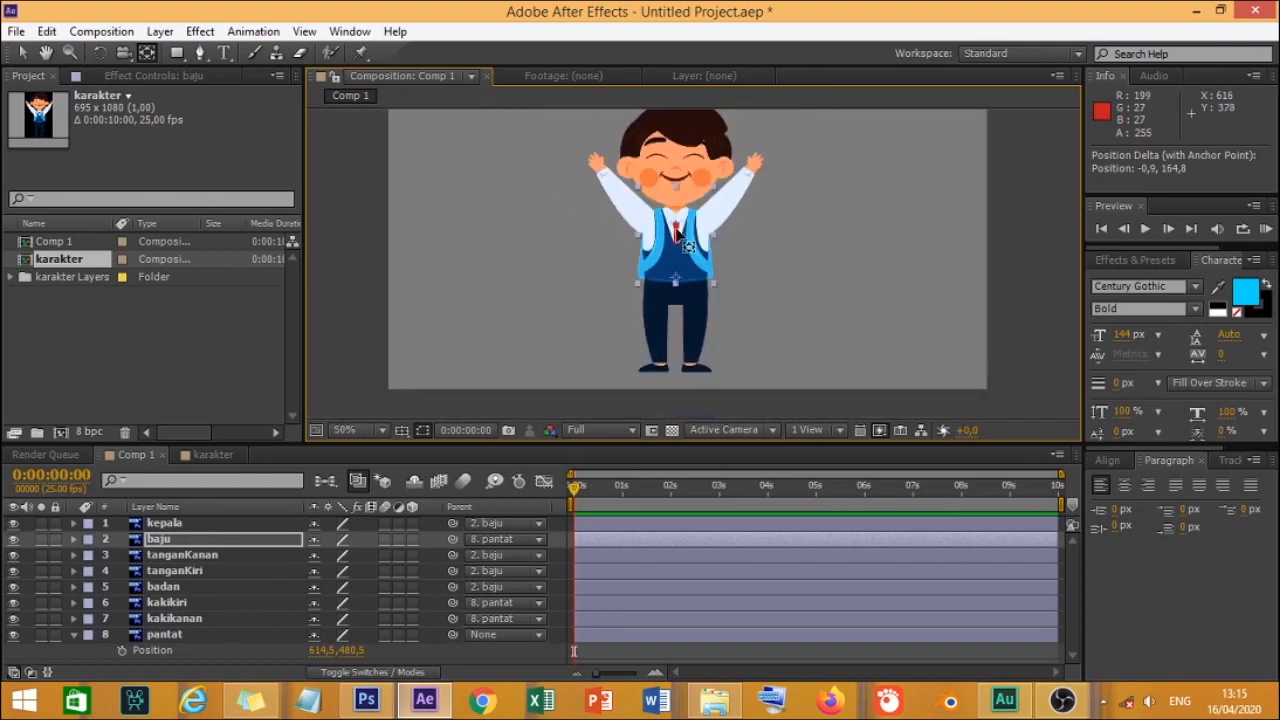
{"action": "key", "text": "space"}
{"action": "left_click_drag", "start_coordinate": [685, 158], "coordinate": [625, 191]}
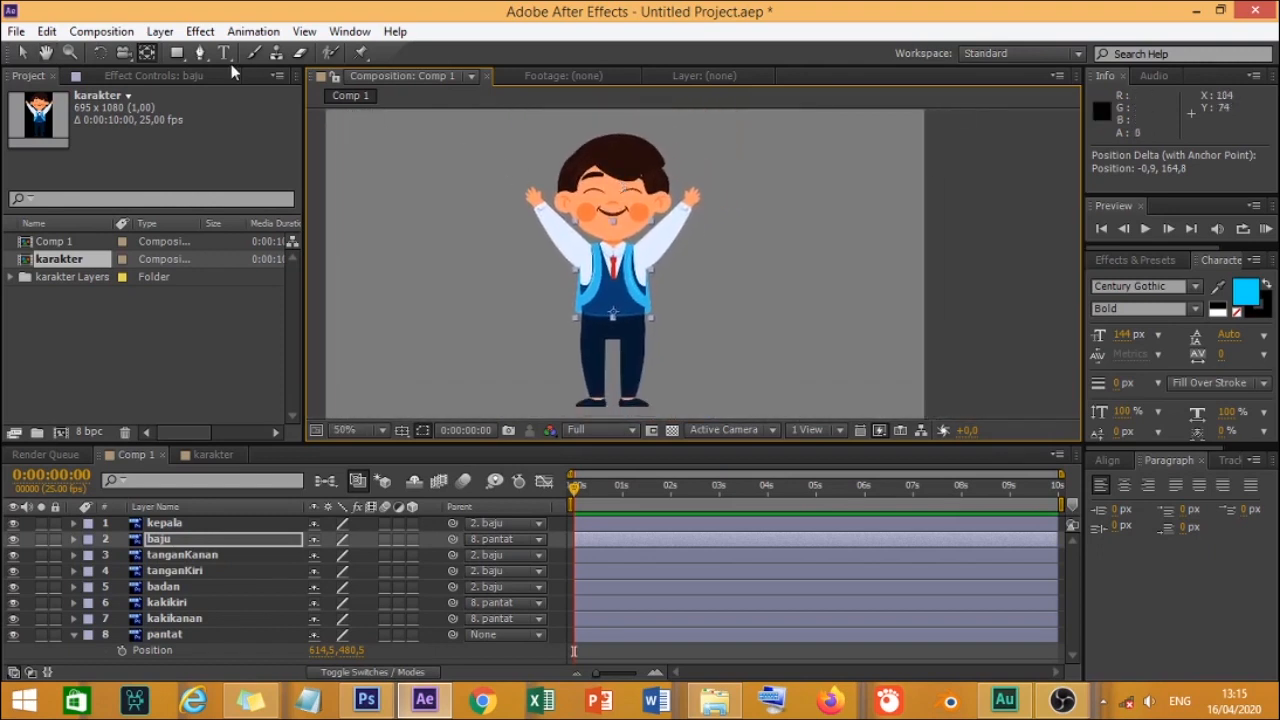
{"action": "left_click", "coordinate": [99, 52]}
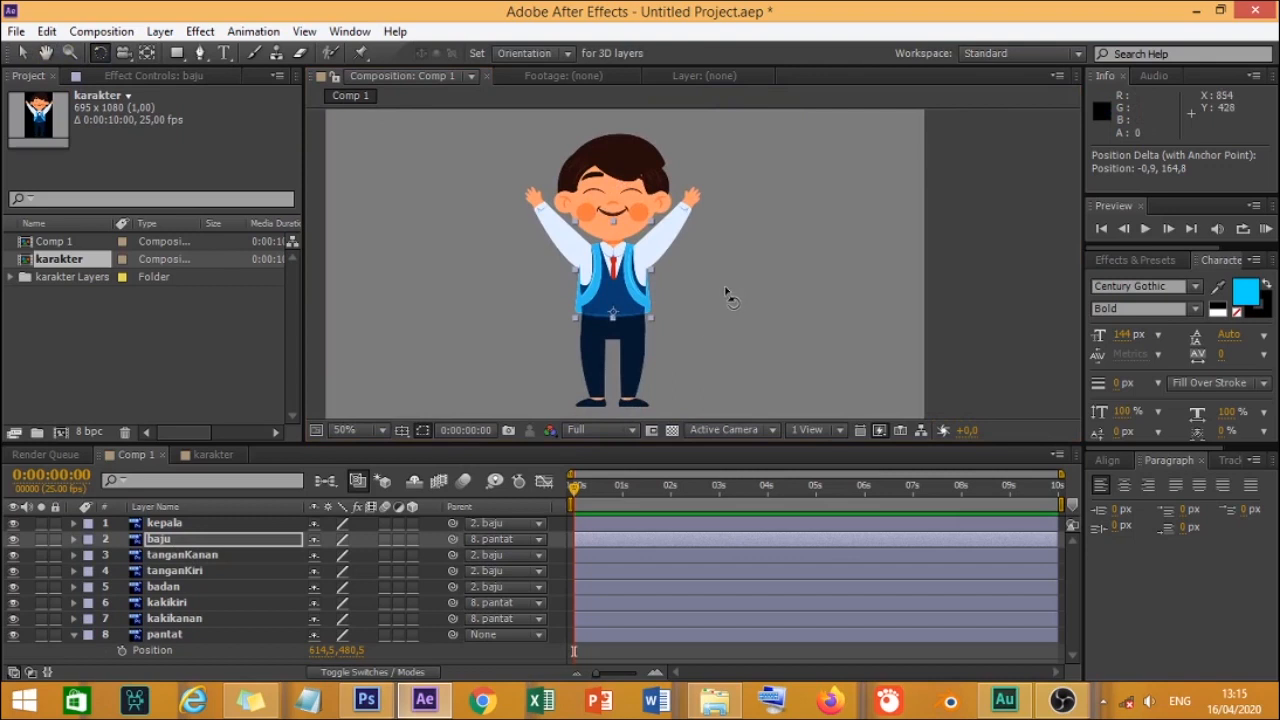
{"action": "mouse_move", "coordinate": [646, 262]}
{"action": "left_mouse_down"}
{"action": "mouse_move", "coordinate": [680, 285]}
{"action": "mouse_move", "coordinate": [617, 248]}
{"action": "mouse_move", "coordinate": [672, 295]}
{"action": "mouse_move", "coordinate": [622, 250]}
{"action": "mouse_move", "coordinate": [643, 270]}
{"action": "left_mouse_up"}
{"action": "key", "text": "ctrl+z"}
{"action": "mouse_move", "coordinate": [639, 163]}
{"action": "left_mouse_down"}
{"action": "mouse_move", "coordinate": [663, 185]}
{"action": "mouse_move", "coordinate": [634, 163]}
{"action": "mouse_move", "coordinate": [646, 168]}
{"action": "left_mouse_up"}
{"action": "key", "text": "ctrl+z"}
Step: Try rotating tanganKiri and tanganKanan about their shoulder anchor points, undoing each rotation
{"action": "left_click_drag", "start_coordinate": [688, 237], "coordinate": [740, 262]}
{"action": "key", "text": "ctrl+z"}
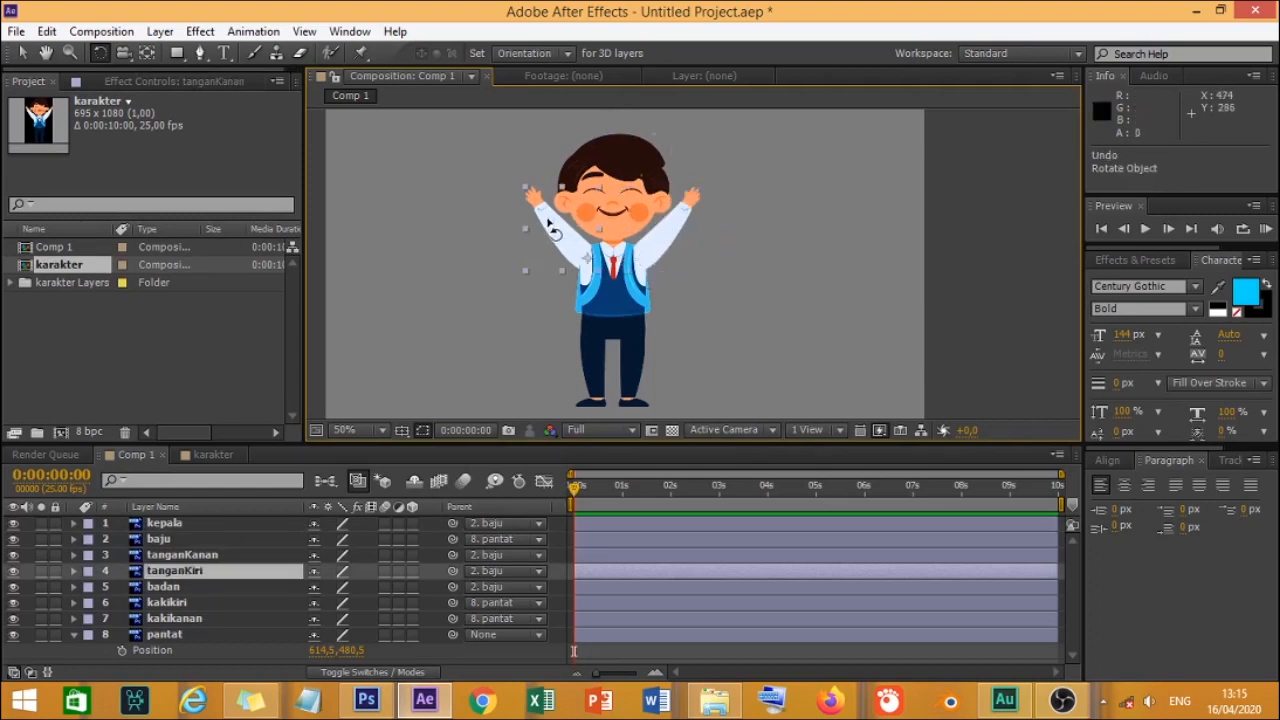
{"action": "left_click", "coordinate": [557, 250]}
{"action": "left_click_drag", "start_coordinate": [558, 252], "coordinate": [679, 140]}
{"action": "key", "text": "ctrl+z"}
Step: Try rotating the kakikiri and kakikanan legs about their hip anchor points, undoing each rotation
{"action": "left_click", "coordinate": [648, 375]}
{"action": "scroll", "coordinate": [656, 348], "scroll_direction": "up", "scroll_amount": 4}
{"action": "key", "text": "ctrl+z"}
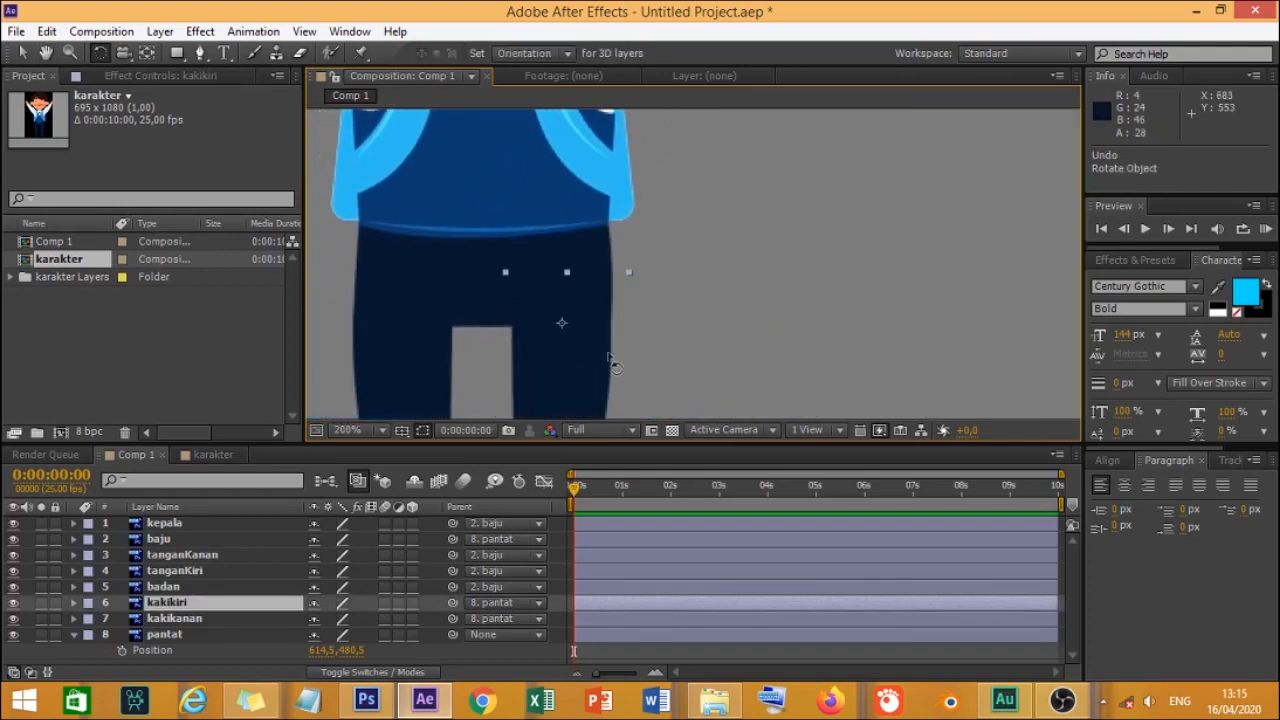
{"action": "left_click_drag", "start_coordinate": [420, 372], "coordinate": [364, 388]}
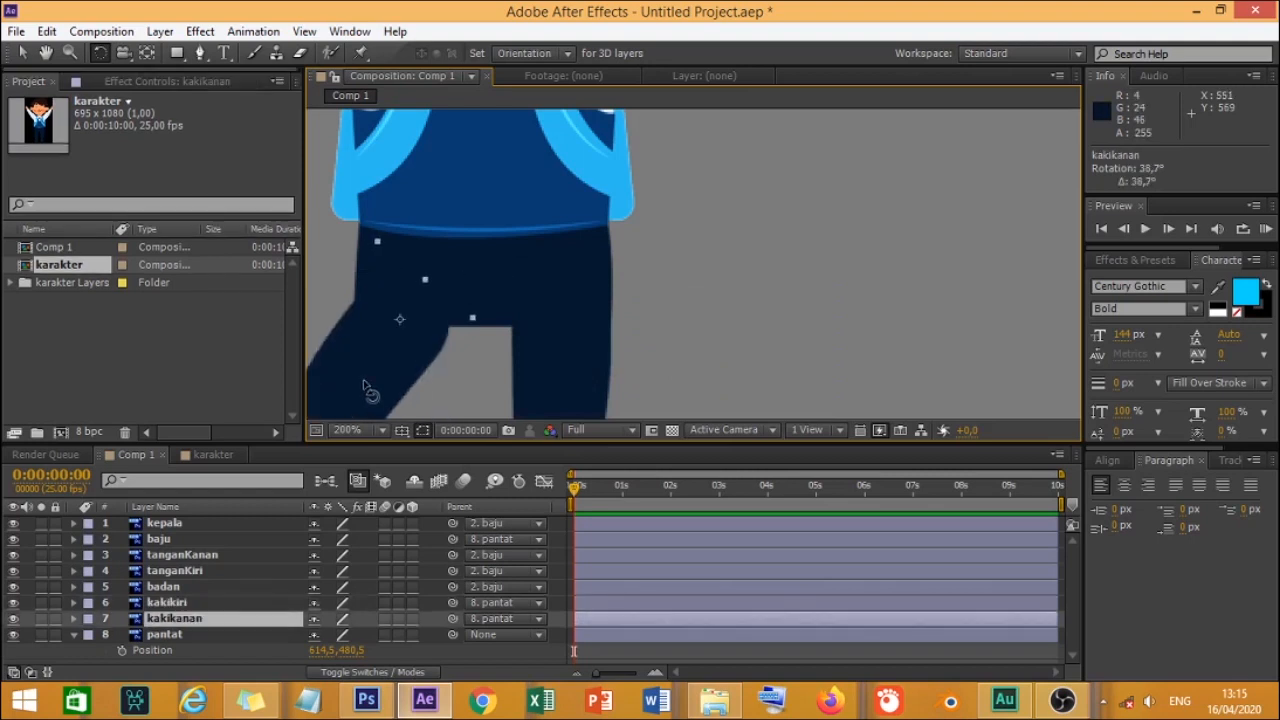
{"action": "key", "text": "ctrl+z"}
Step: Examine the whole character, the shoulder area and the head in Comp 1
{"action": "scroll", "coordinate": [440, 355], "scroll_direction": "down", "scroll_amount": 4}
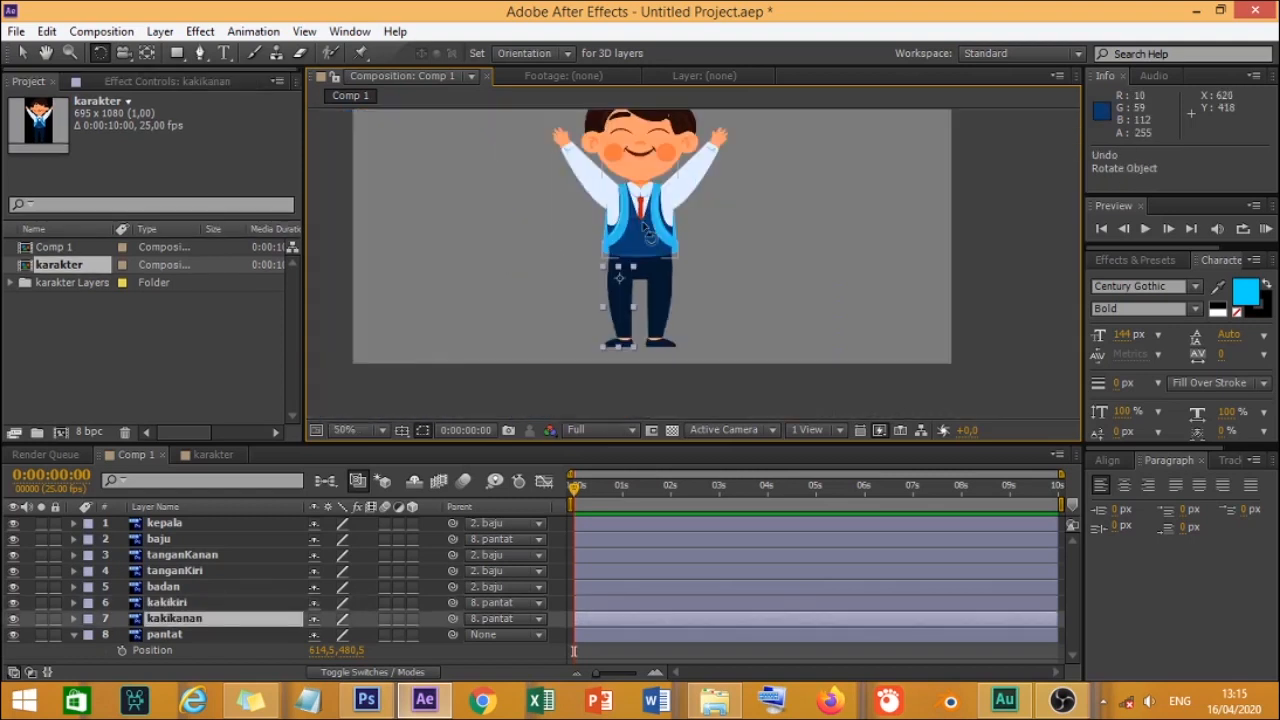
{"action": "left_click_drag", "start_coordinate": [644, 245], "coordinate": [638, 252]}
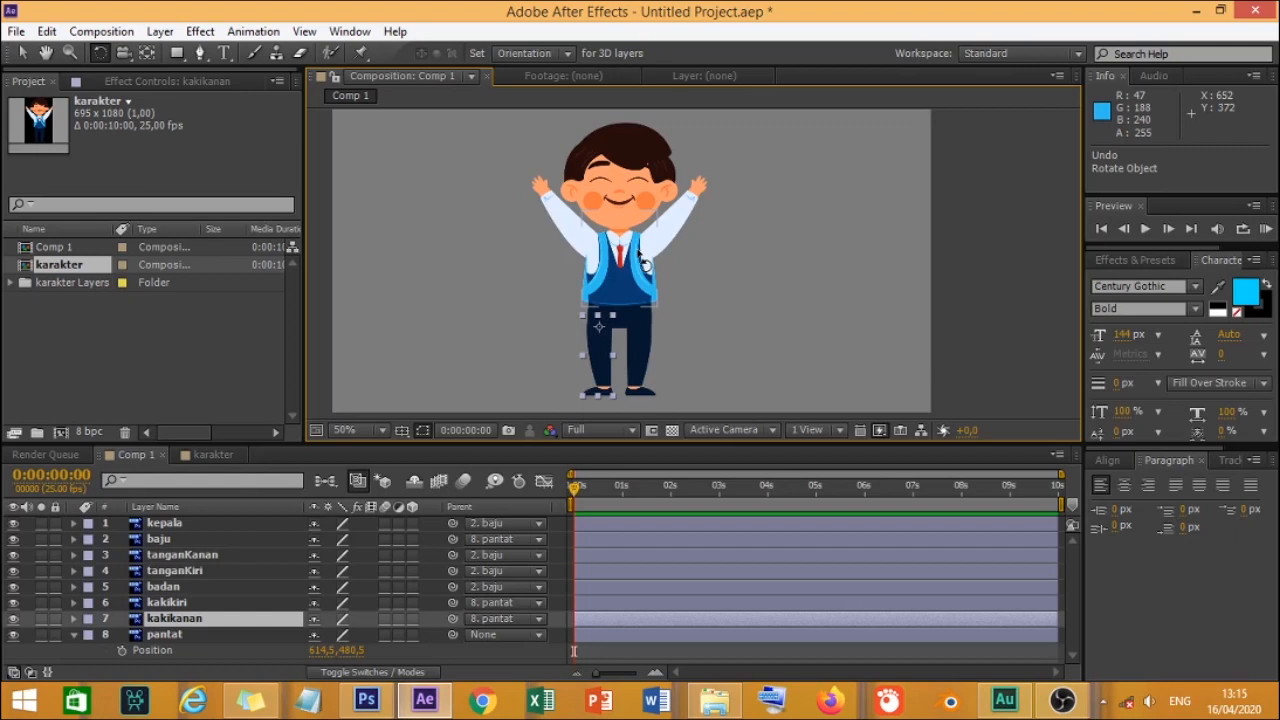
{"action": "scroll", "coordinate": [652, 250], "scroll_direction": "up", "scroll_amount": 4}
{"action": "key", "text": "h"}
{"action": "left_click_drag", "start_coordinate": [526, 206], "coordinate": [665, 350]}
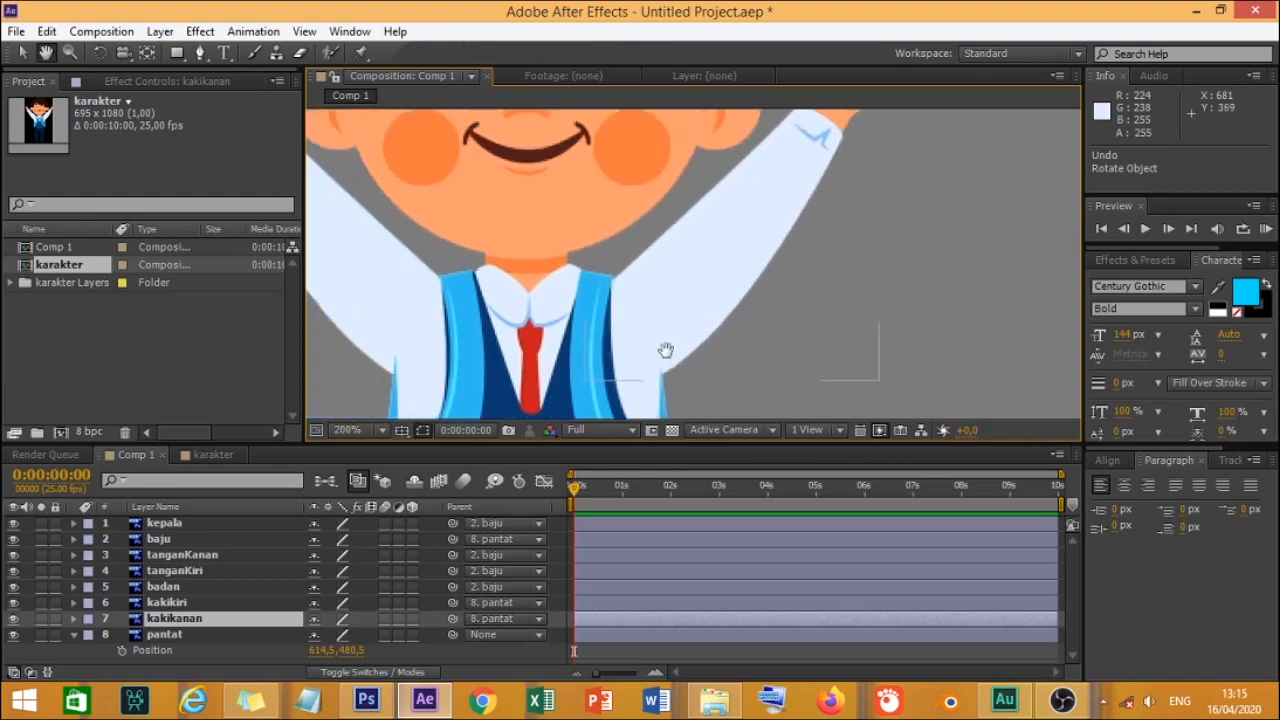
{"action": "scroll", "coordinate": [631, 266], "scroll_direction": "down", "scroll_amount": 2}
{"action": "key", "text": "w"}
{"action": "scroll", "coordinate": [628, 252], "scroll_direction": "down", "scroll_amount": 2}
{"action": "scroll", "coordinate": [630, 256], "scroll_direction": "up", "scroll_amount": 2}
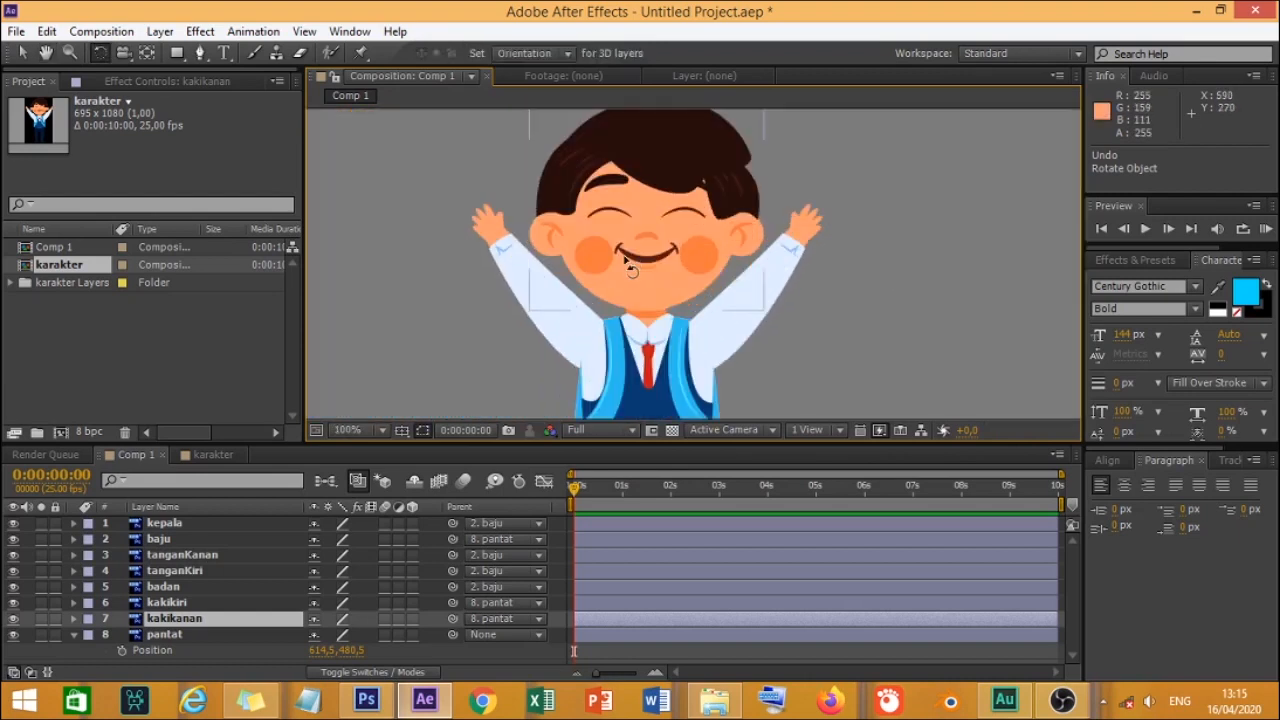
Step: Rotate tanganKiri to about 10.6° around the shoulder and kepala to about 6.9° around the neck
{"action": "left_click", "coordinate": [775, 258]}
{"action": "left_click_drag", "start_coordinate": [775, 258], "coordinate": [790, 222]}
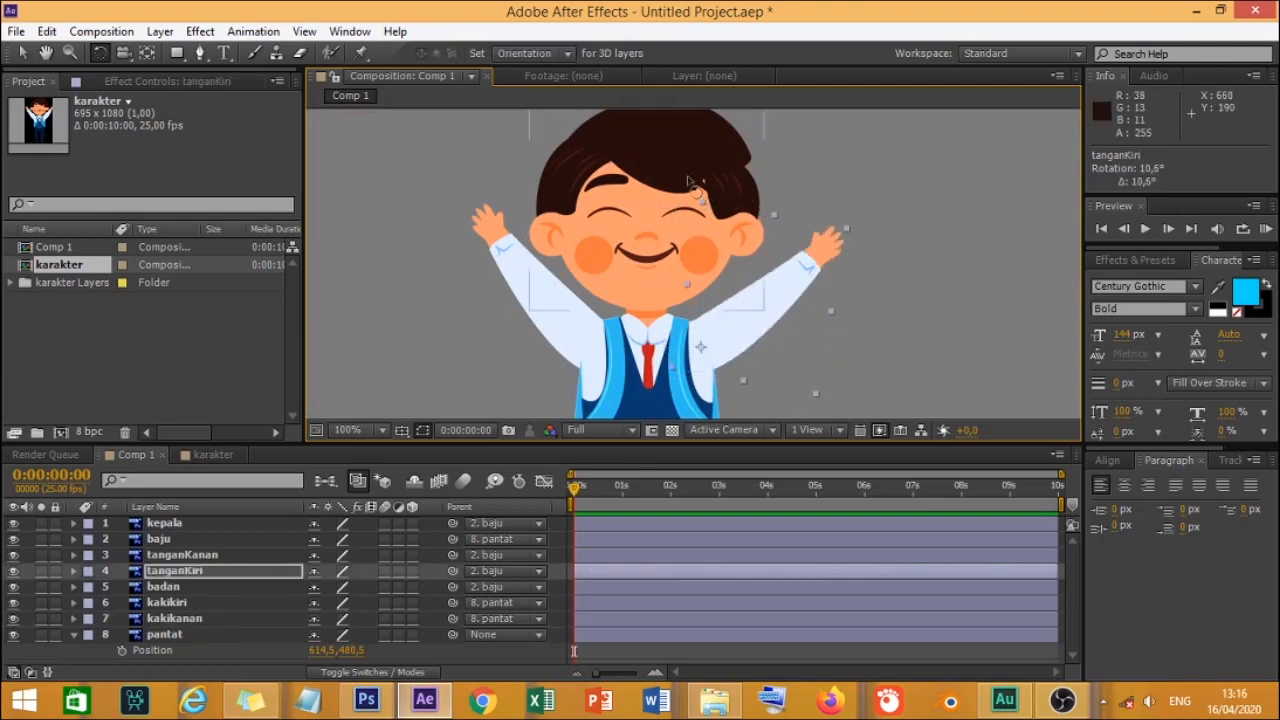
{"action": "left_click", "coordinate": [727, 178]}
{"action": "left_click_drag", "start_coordinate": [727, 178], "coordinate": [709, 226]}
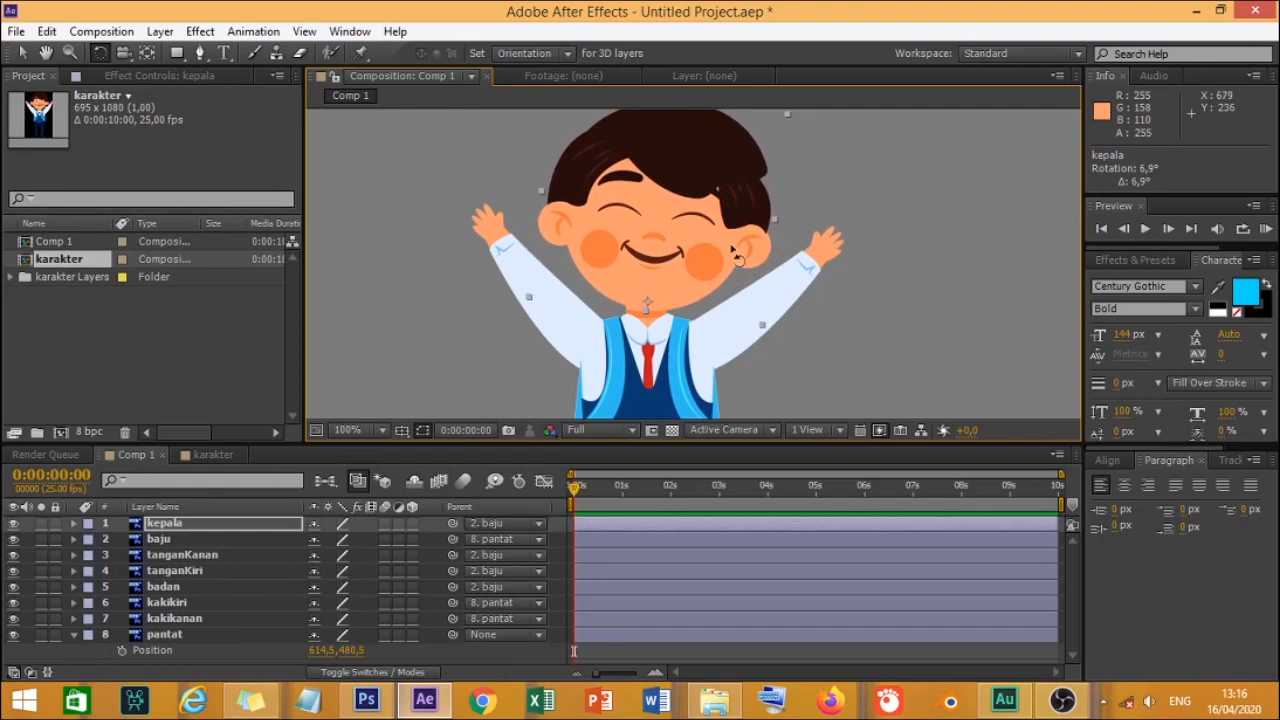
Step: Undo the kepala rotation, and try rotating the kakikiri leg about its hip anchor point, undoing that rotation as well
{"action": "key", "text": "ctrl+z"}
{"action": "scroll", "coordinate": [700, 318], "scroll_direction": "down", "scroll_amount": 5}
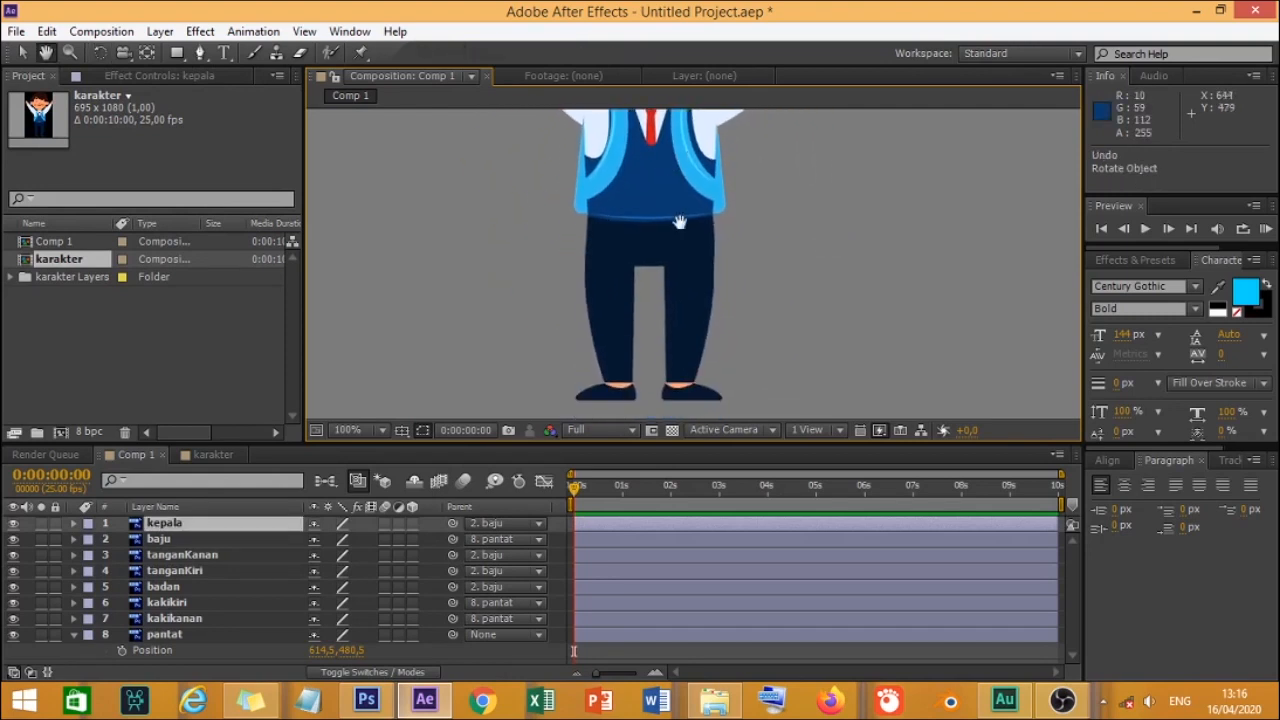
{"action": "left_click", "coordinate": [697, 333]}
{"action": "left_click_drag", "start_coordinate": [700, 355], "coordinate": [755, 410]}
{"action": "key", "text": "ctrl+z"}
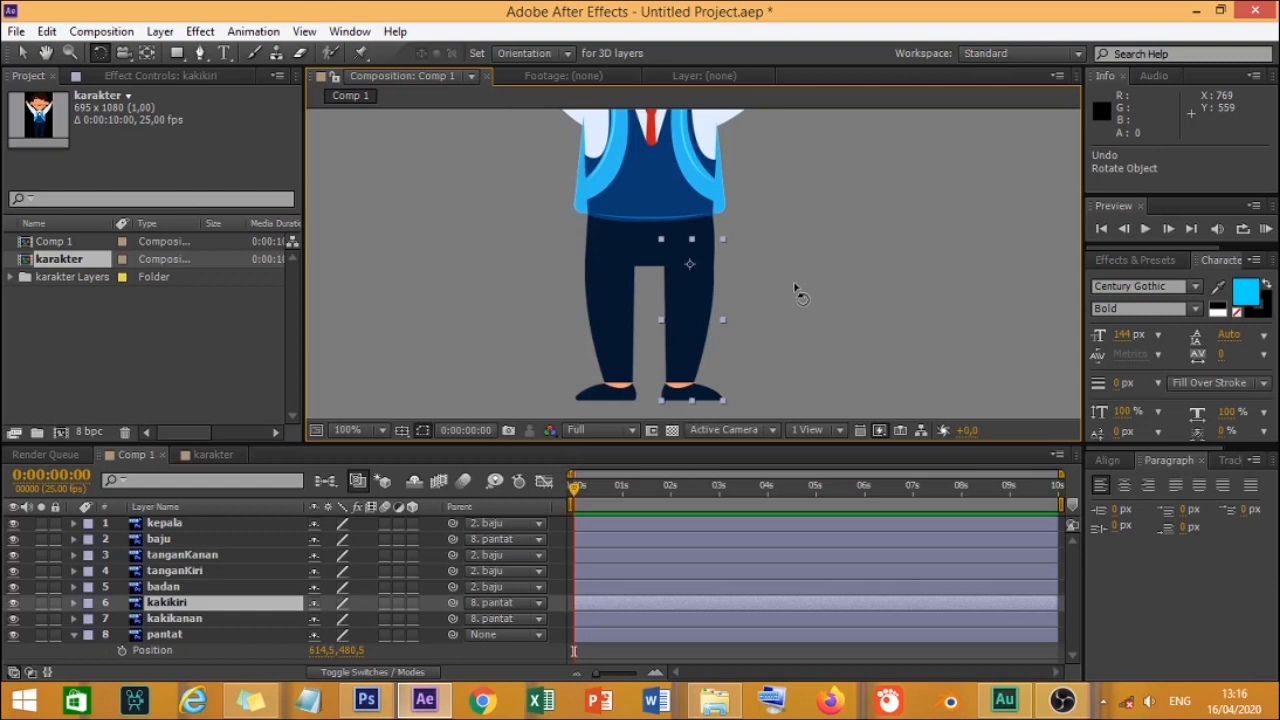
Step: Select the tanganKiri arm in Comp 1 and undo its rotation about the shoulder
{"action": "left_click_drag", "start_coordinate": [688, 224], "coordinate": [651, 370]}
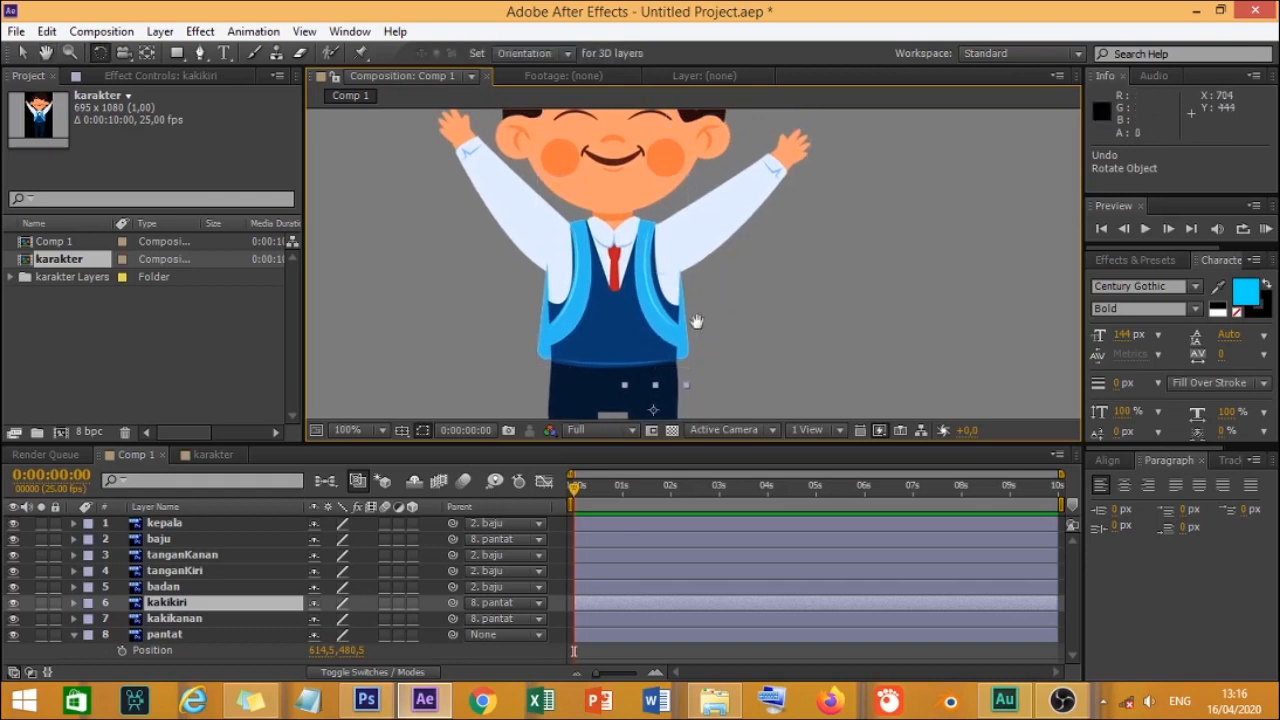
{"action": "left_click_drag", "start_coordinate": [696, 322], "coordinate": [667, 254]}
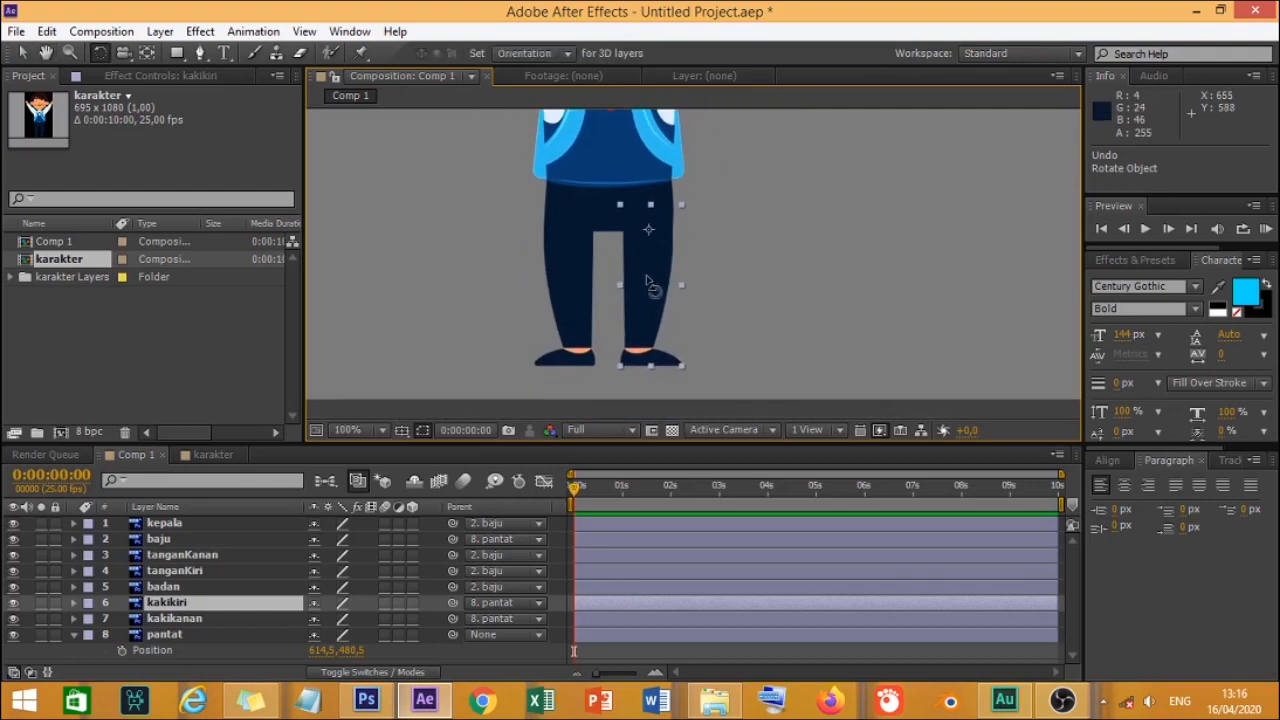
{"action": "left_click_drag", "start_coordinate": [646, 280], "coordinate": [710, 331]}
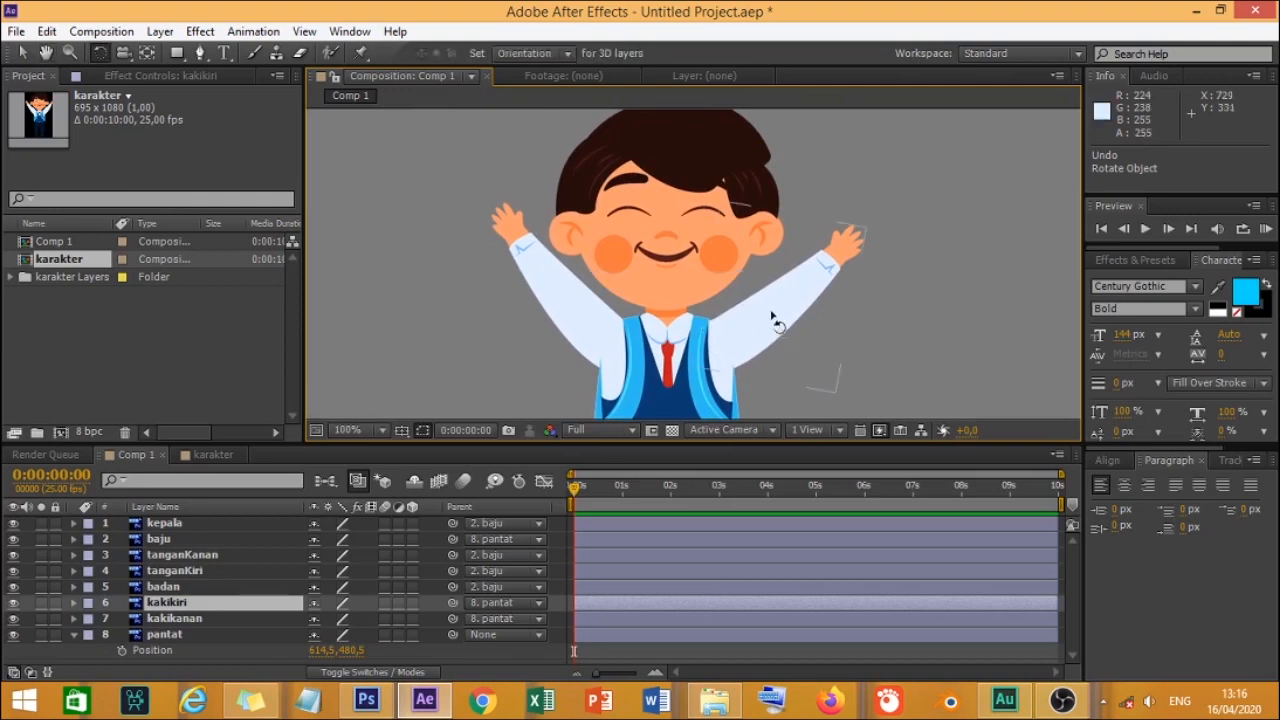
{"action": "left_click", "coordinate": [804, 313]}
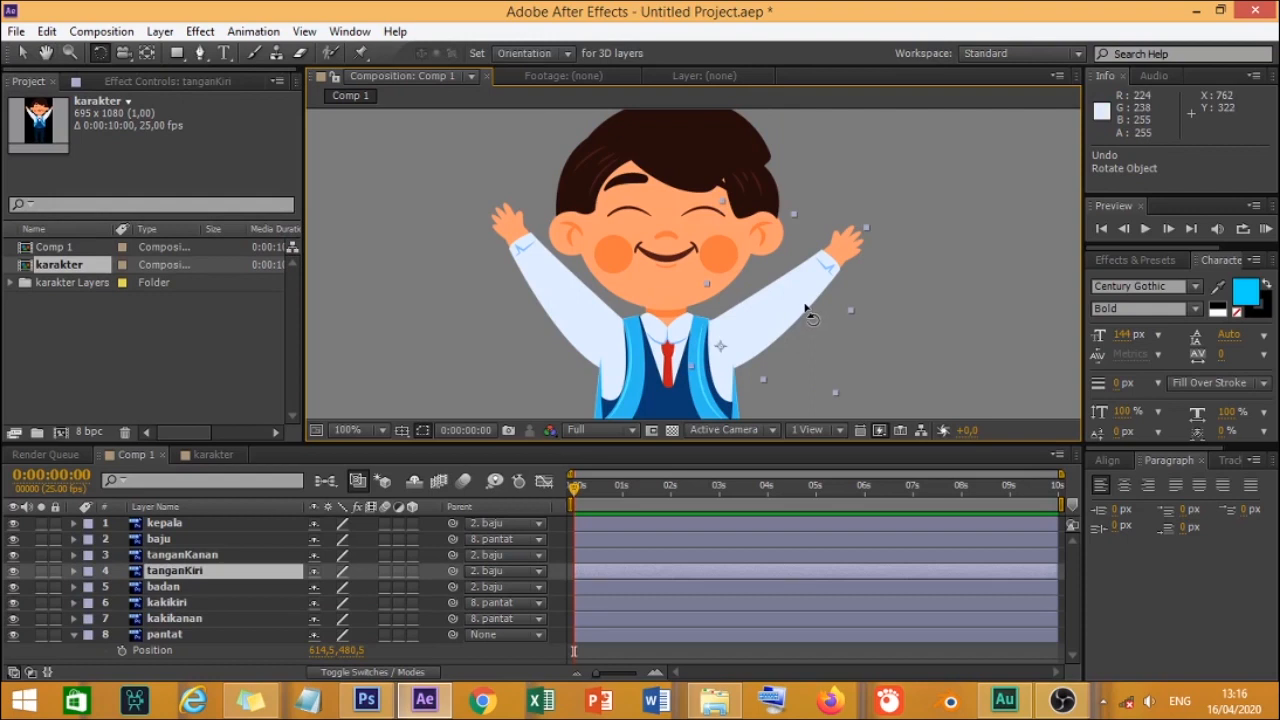
{"action": "key", "text": "ctrl+z"}
{"action": "left_click_drag", "start_coordinate": [674, 315], "coordinate": [625, 351]}
{"action": "key", "text": "w"}
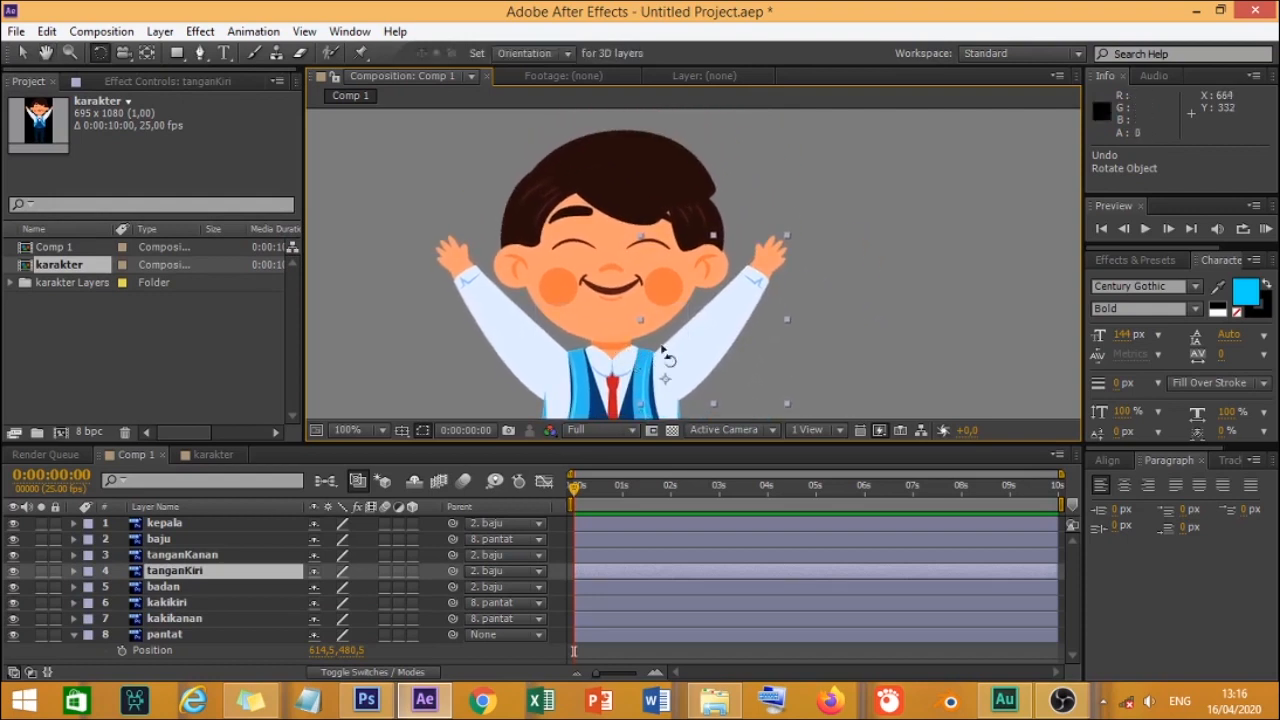
{"action": "key", "text": "space"}
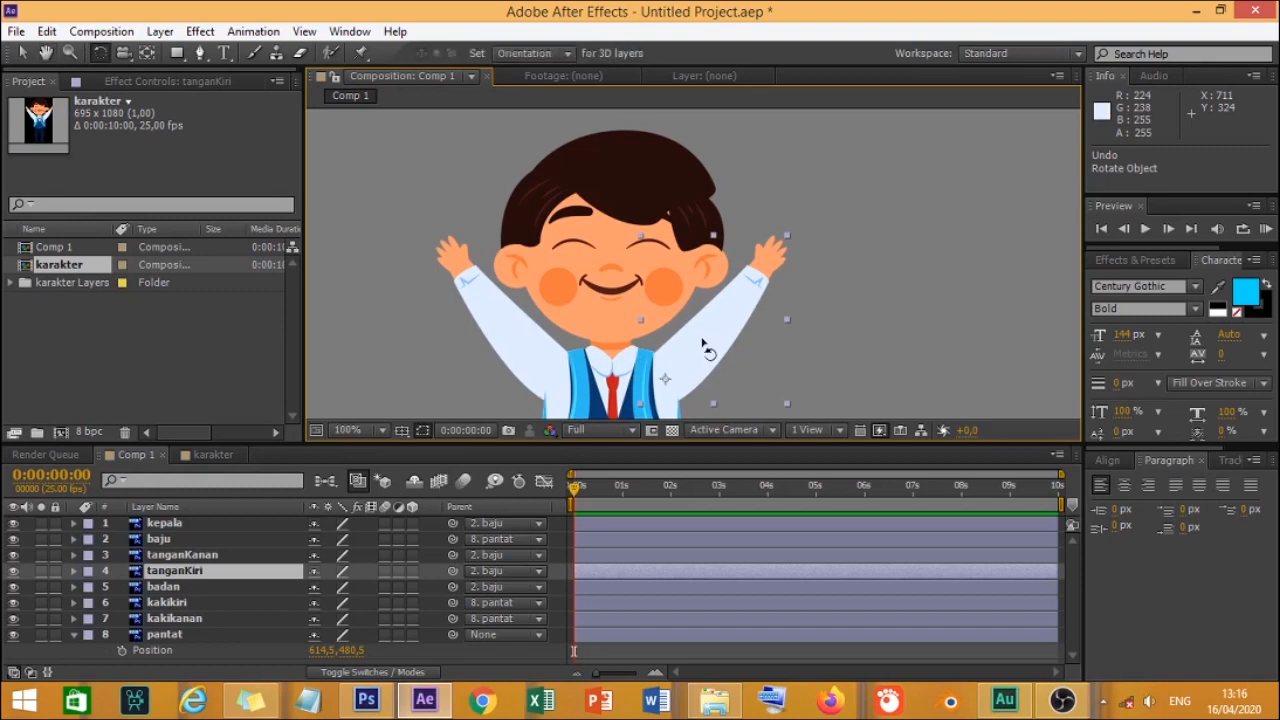
{"action": "left_click_drag", "start_coordinate": [699, 337], "coordinate": [680, 314]}
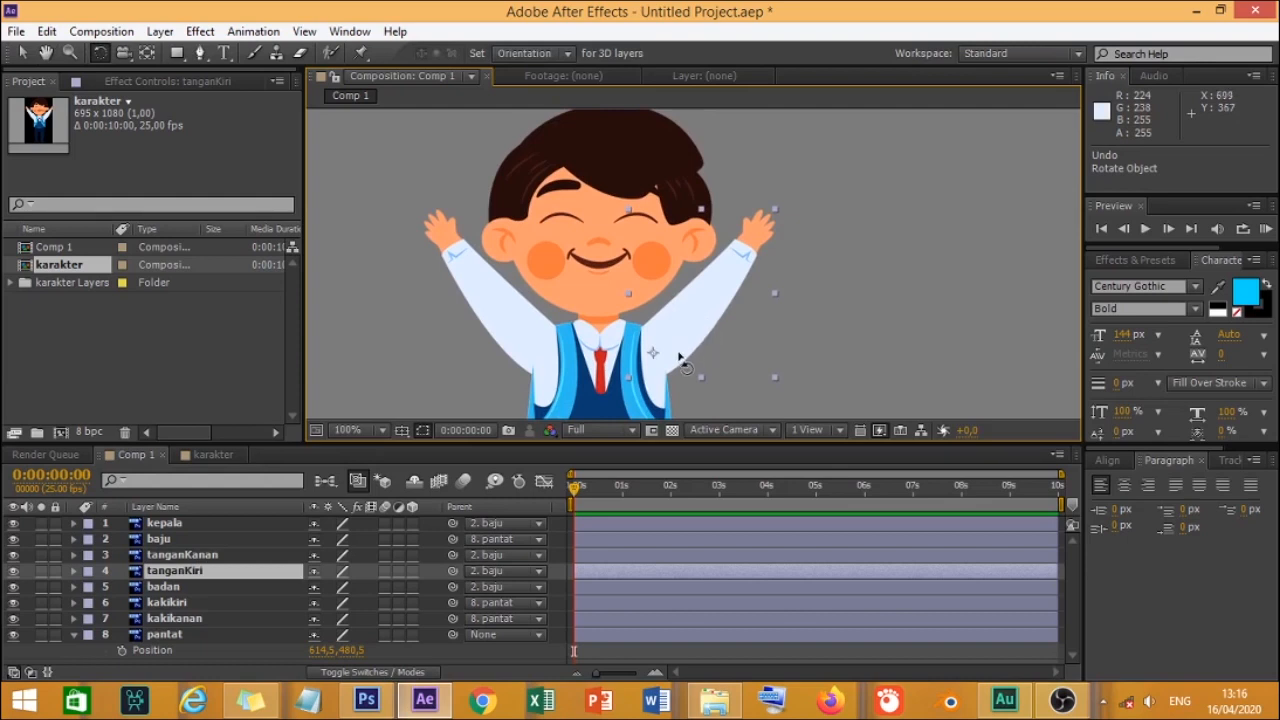
{"action": "key", "text": "space"}
{"action": "left_click_drag", "start_coordinate": [676, 366], "coordinate": [624, 340]}
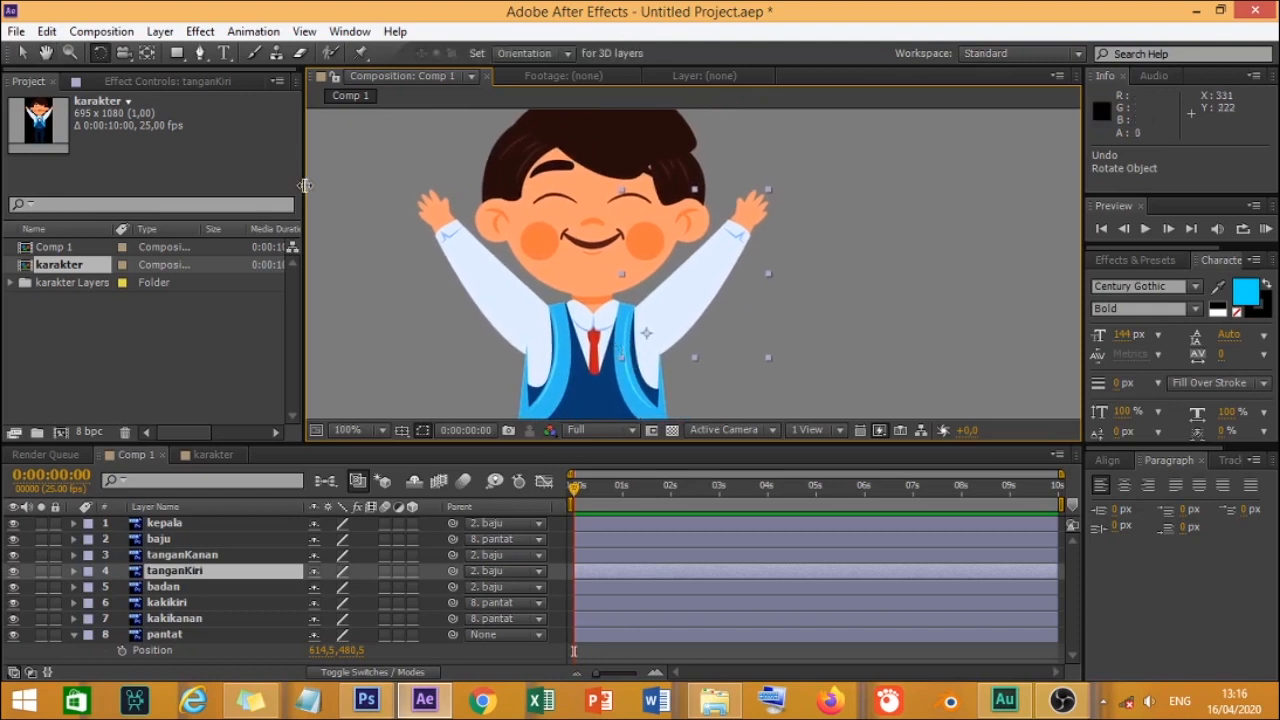
Step: Set the Puppet Pin tool's mesh expansion to 0 and try a pin in the middle of the tanganKiri sleeve, undoing that pin
{"action": "left_click", "coordinate": [22, 53]}
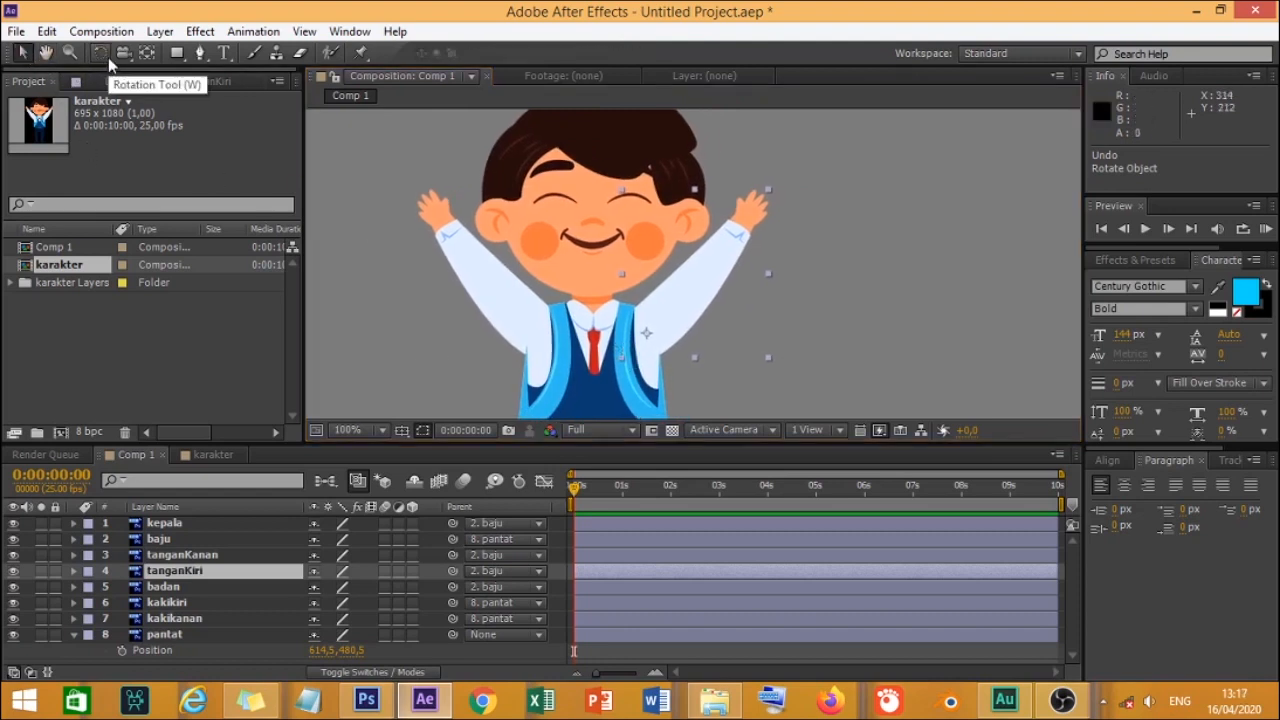
{"action": "left_click", "coordinate": [360, 53]}
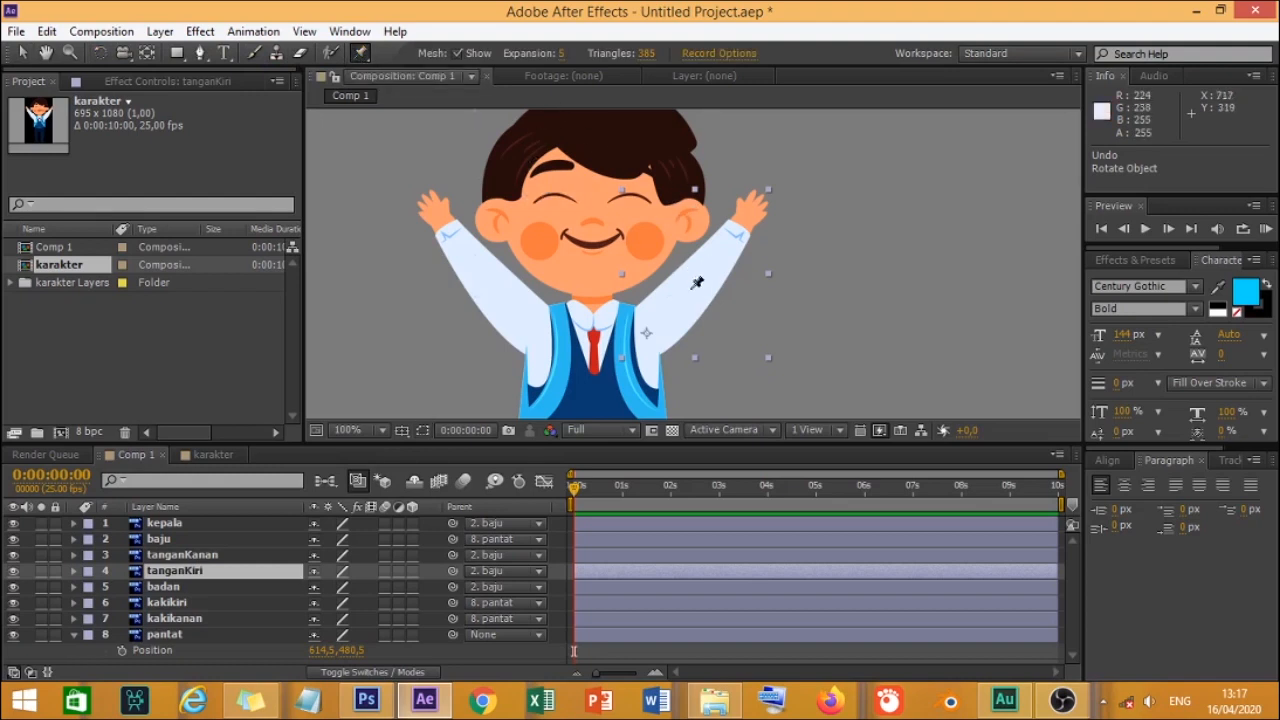
{"action": "key", "text": "space"}
{"action": "left_click", "coordinate": [362, 55]}
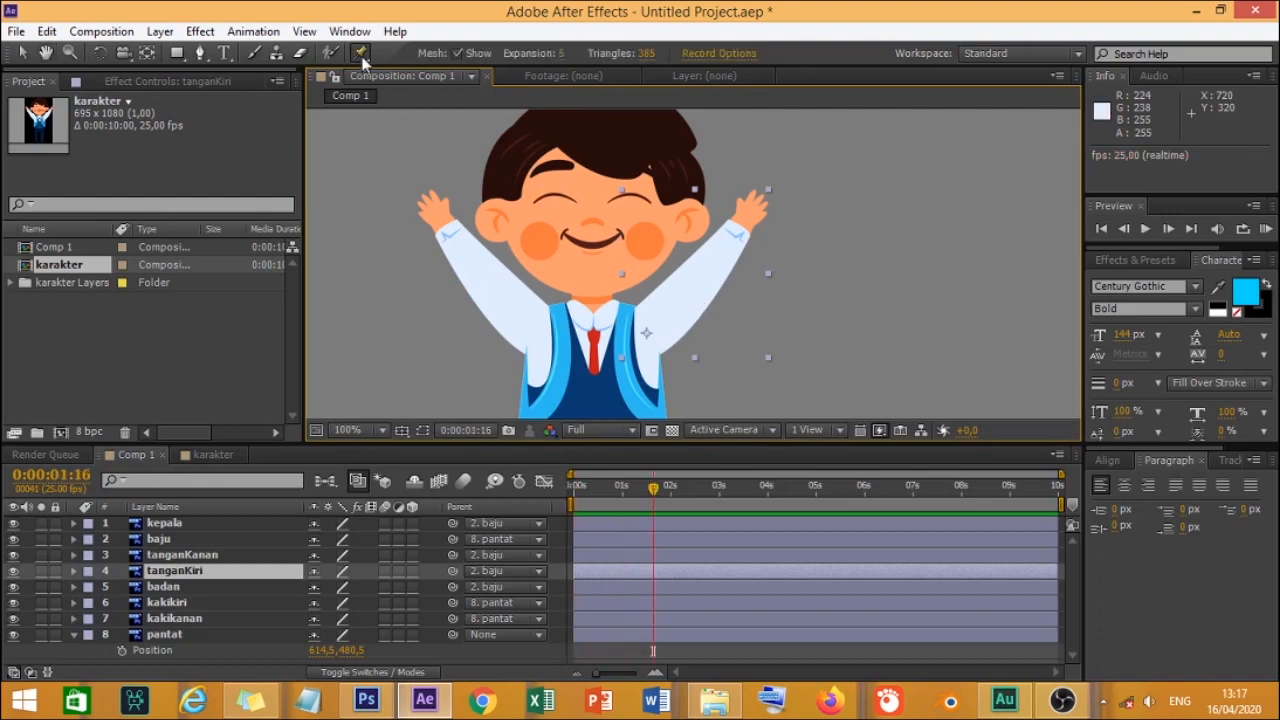
{"action": "left_click", "coordinate": [561, 53]}
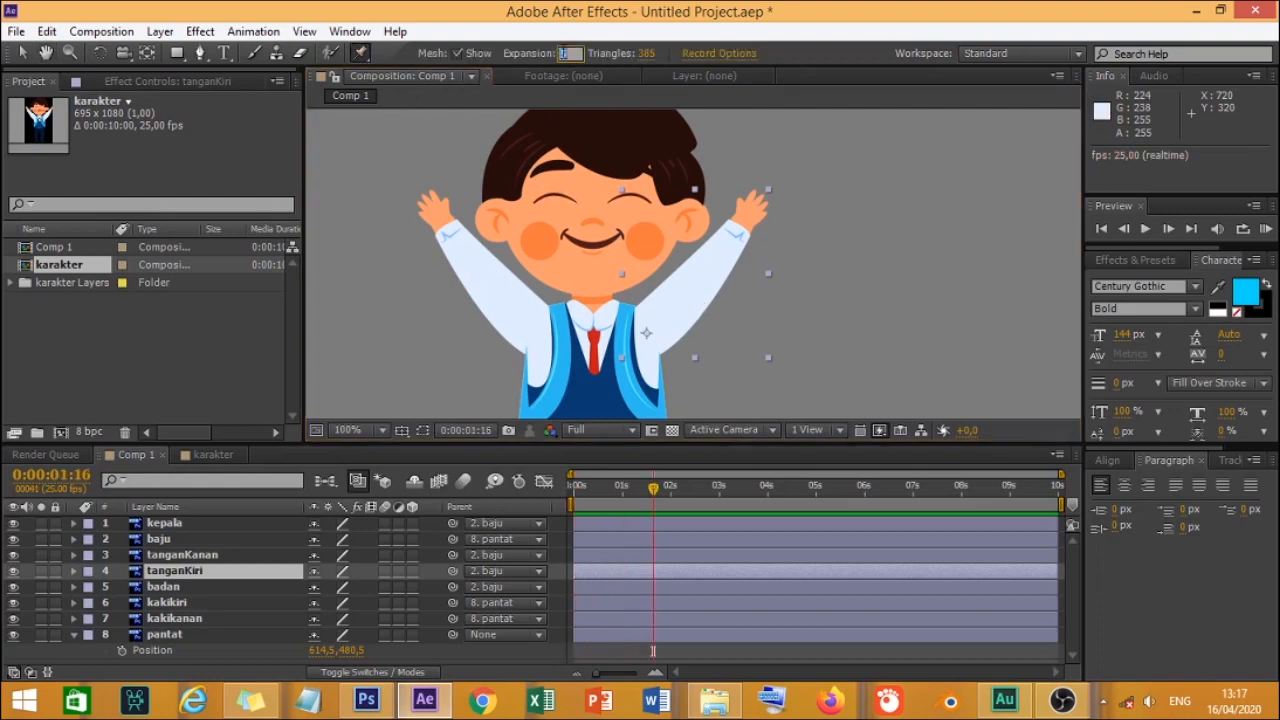
{"action": "scroll", "coordinate": [733, 241], "scroll_direction": "up", "scroll_amount": 4}
{"action": "scroll", "coordinate": [731, 248], "scroll_direction": "down", "scroll_amount": 4}
{"action": "left_click", "coordinate": [676, 287]}
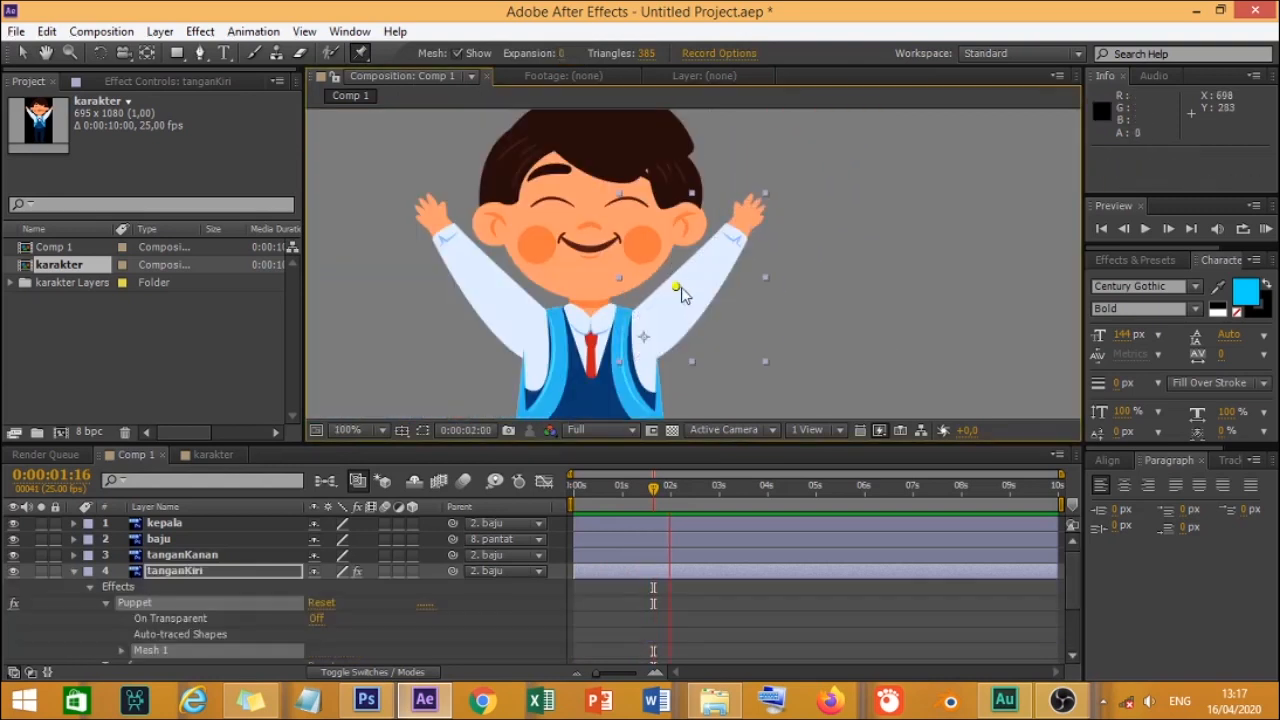
{"action": "key", "text": "ctrl+z"}
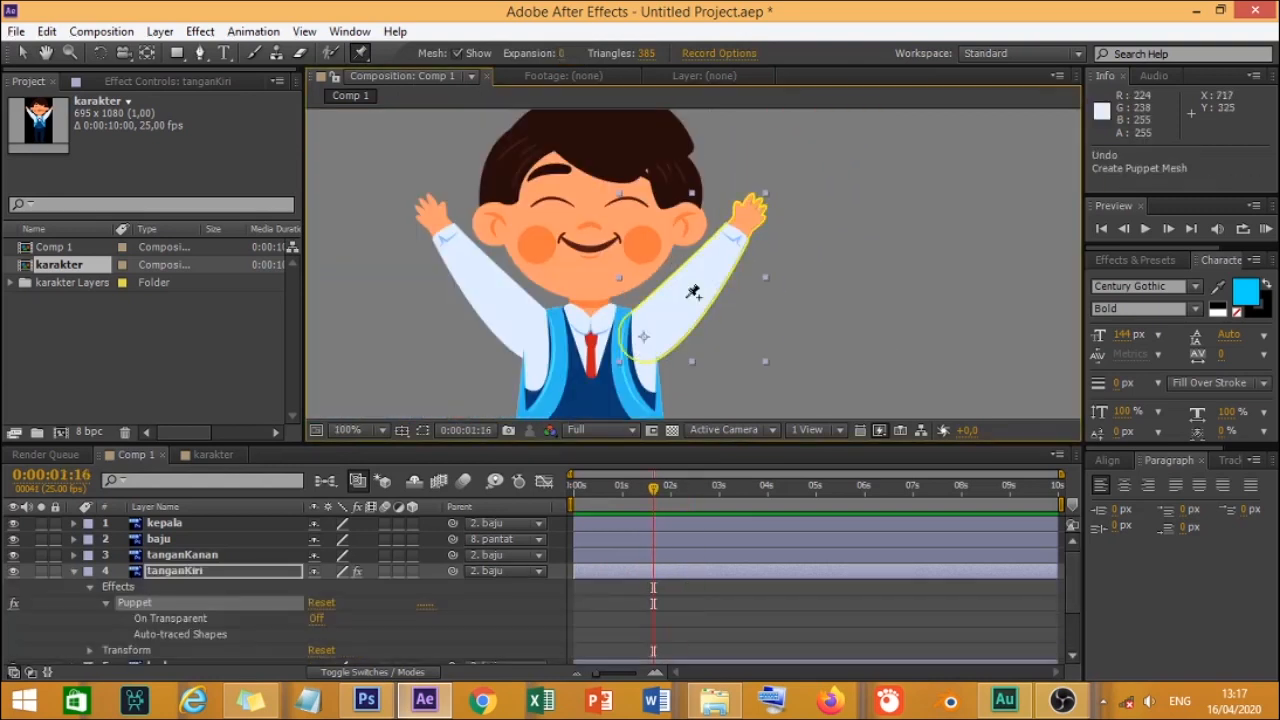
Step: Place three puppet pins on the tanganKiri arm, at the shoulder anchor point, the elbow and the wrist
{"action": "scroll", "coordinate": [690, 305], "scroll_direction": "up", "scroll_amount": 4}
{"action": "scroll", "coordinate": [693, 305], "scroll_direction": "down", "scroll_amount": 2}
{"action": "scroll", "coordinate": [693, 305], "scroll_direction": "down", "scroll_amount": 2}
{"action": "scroll", "coordinate": [693, 305], "scroll_direction": "up", "scroll_amount": 2}
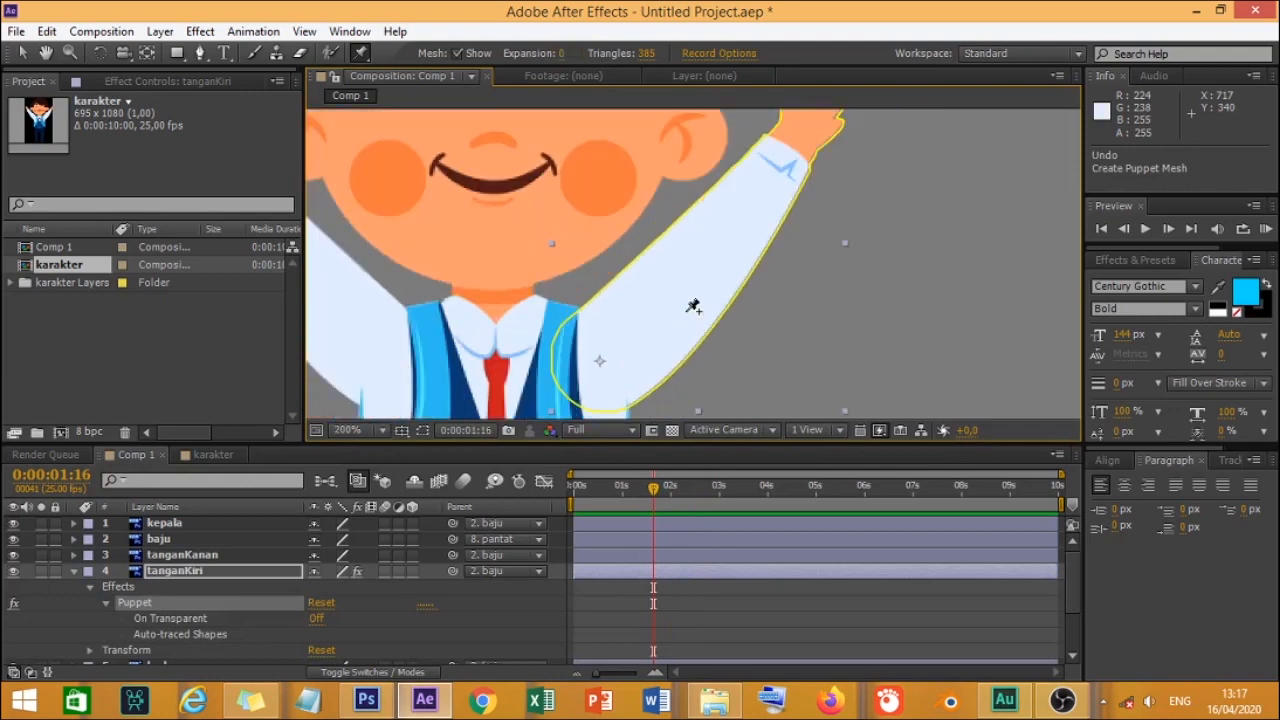
{"action": "scroll", "coordinate": [693, 305], "scroll_direction": "down", "scroll_amount": 2}
{"action": "left_click_drag", "start_coordinate": [653, 443], "coordinate": [653, 500]}
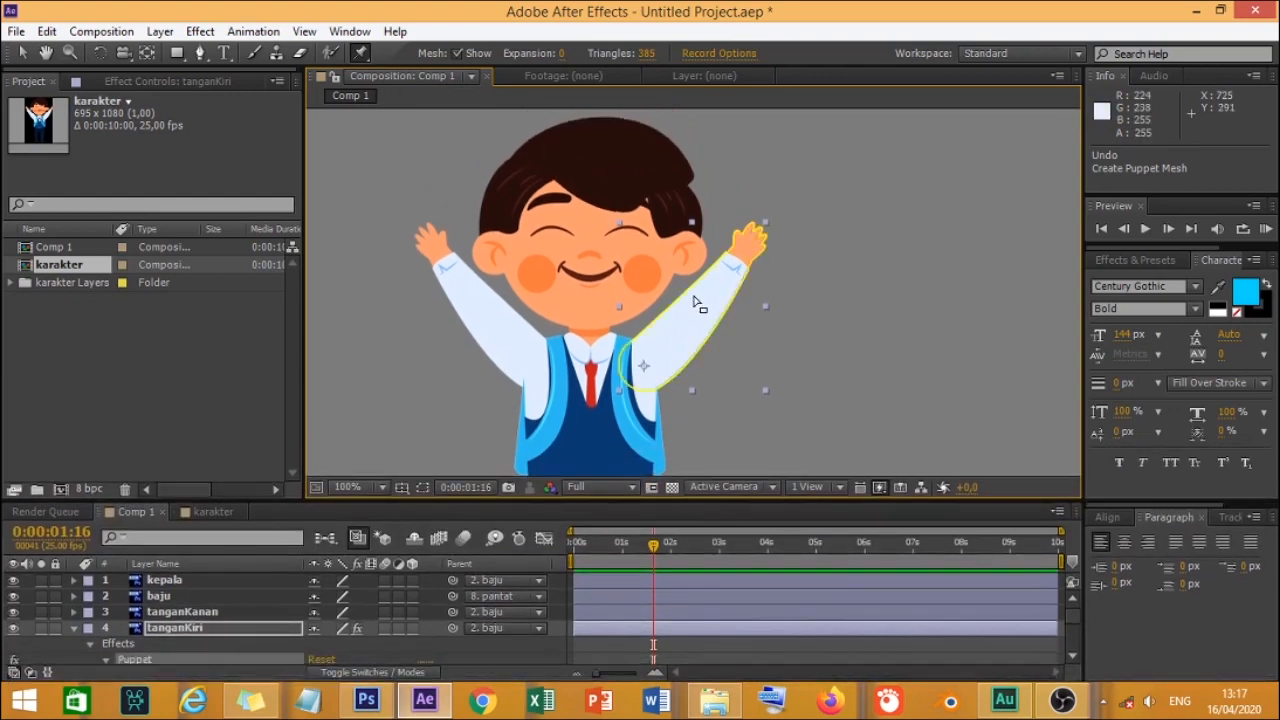
{"action": "scroll", "coordinate": [697, 305], "scroll_direction": "up", "scroll_amount": 2}
{"action": "key", "text": "space"}
{"action": "left_click_drag", "start_coordinate": [680, 329], "coordinate": [684, 316]}
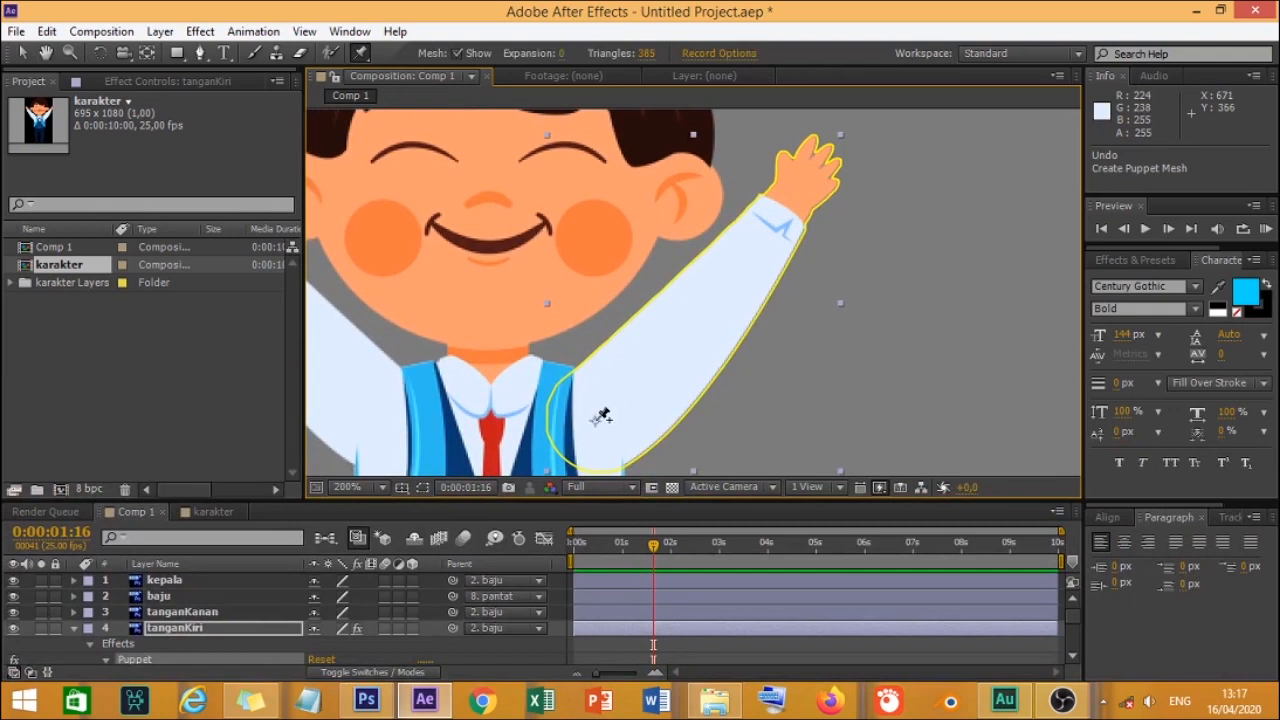
{"action": "left_click", "coordinate": [596, 419]}
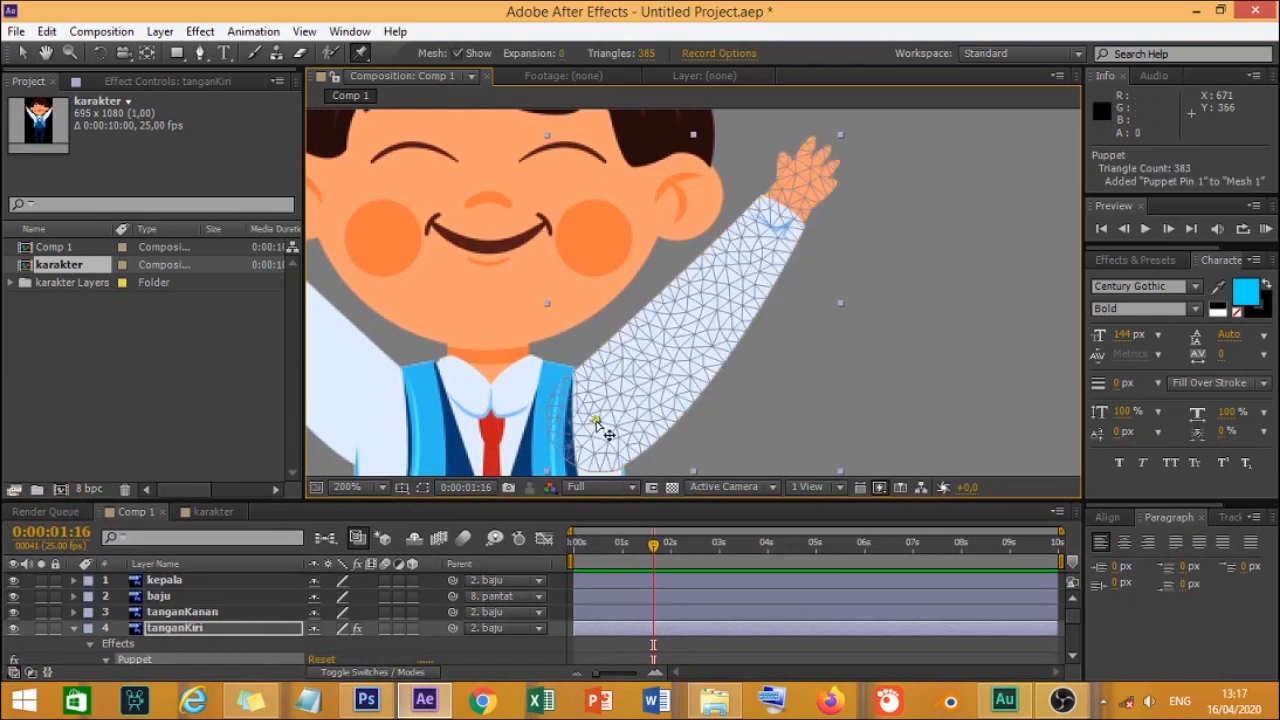
{"action": "left_click", "coordinate": [689, 331]}
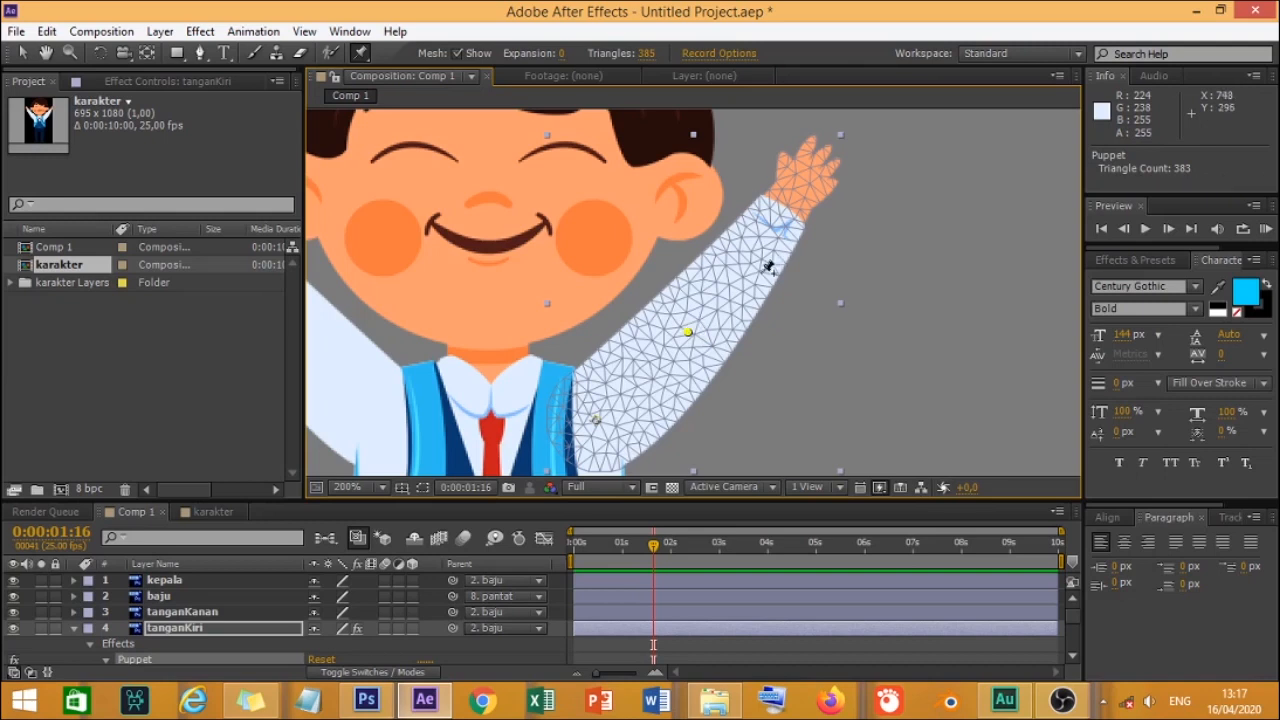
{"action": "left_click", "coordinate": [797, 191]}
Step: Try bending the tanganKiri arm by moving its elbow and wrist puppet pins outward and down, undoing both moves
{"action": "key", "text": "h"}
{"action": "left_click_drag", "start_coordinate": [645, 325], "coordinate": [713, 299]}
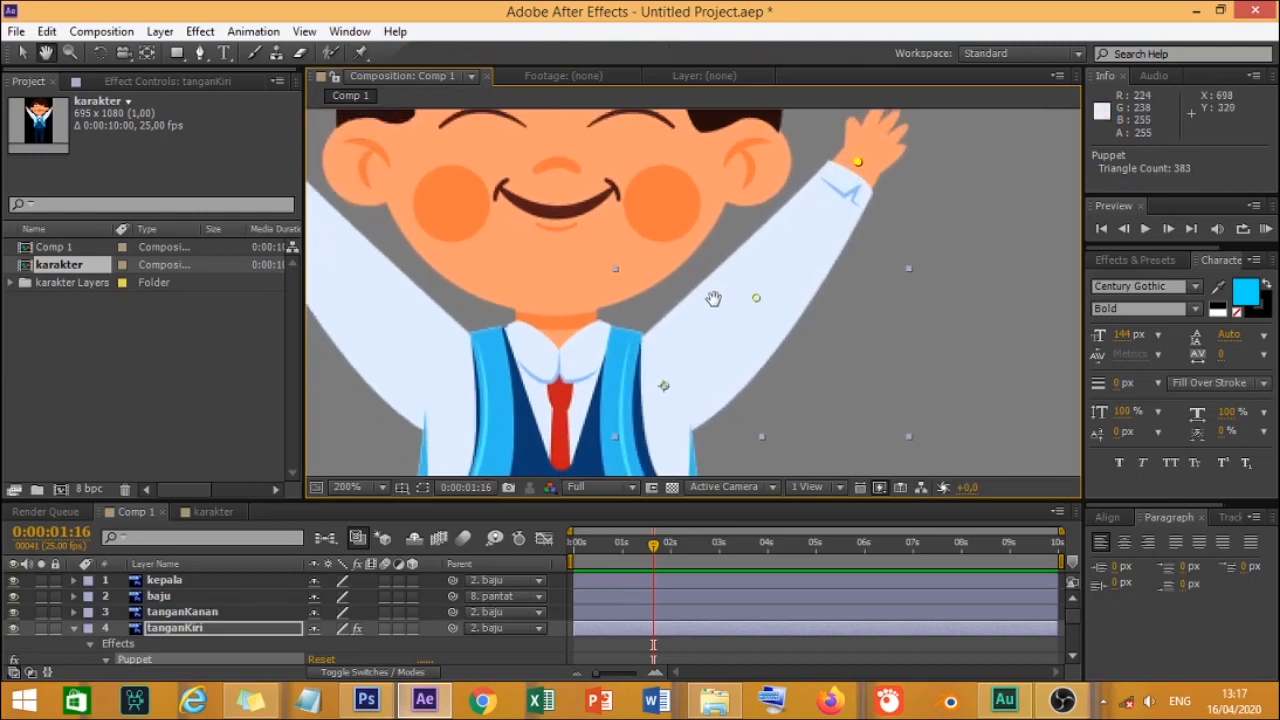
{"action": "scroll", "coordinate": [715, 299], "scroll_direction": "down", "scroll_amount": 2}
{"action": "scroll", "coordinate": [715, 299], "scroll_direction": "up", "scroll_amount": 1}
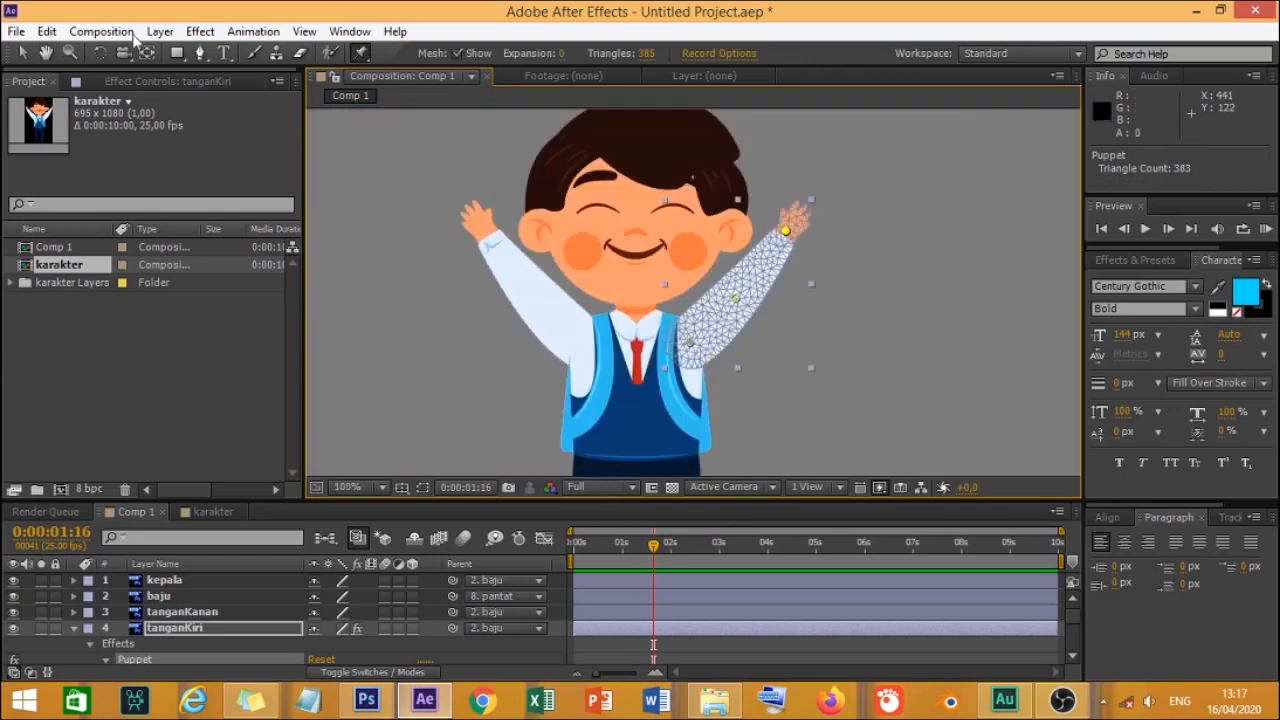
{"action": "left_click", "coordinate": [22, 52]}
{"action": "scroll", "coordinate": [776, 278], "scroll_direction": "up", "scroll_amount": 1}
{"action": "scroll", "coordinate": [776, 280], "scroll_direction": "down", "scroll_amount": 1}
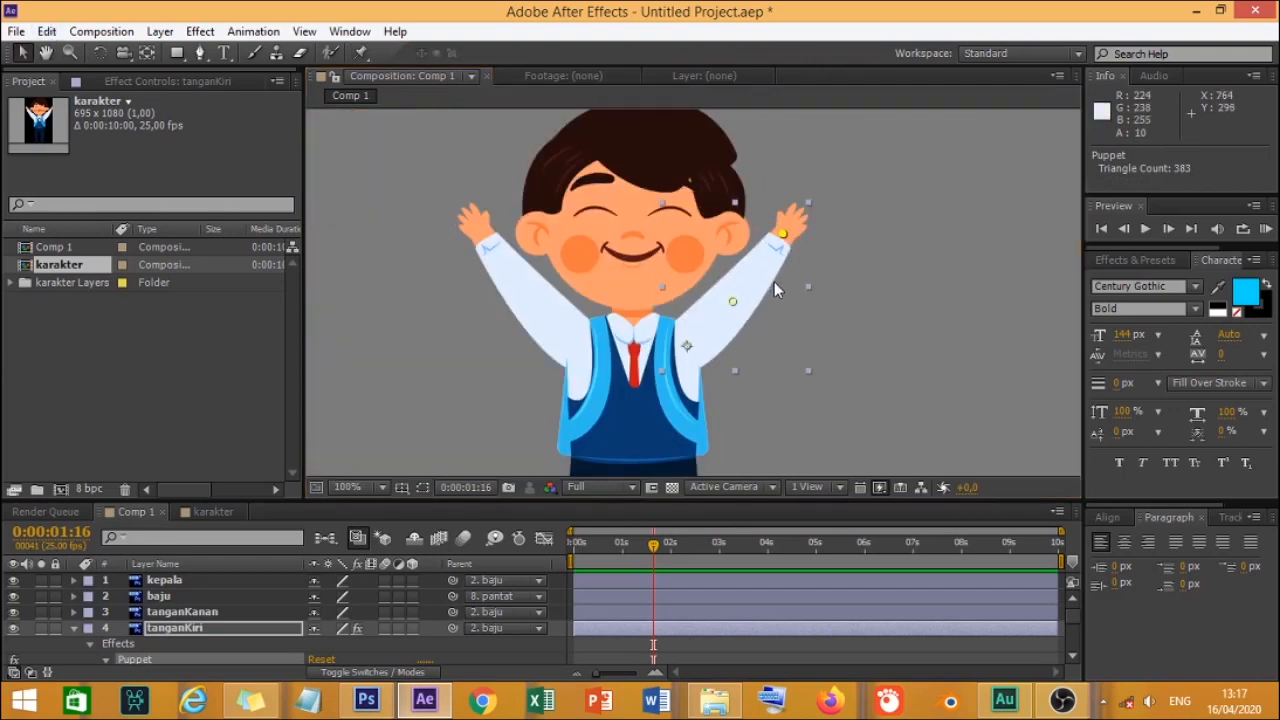
{"action": "left_click_drag", "start_coordinate": [733, 301], "coordinate": [764, 330]}
{"action": "left_click_drag", "start_coordinate": [790, 245], "coordinate": [838, 268]}
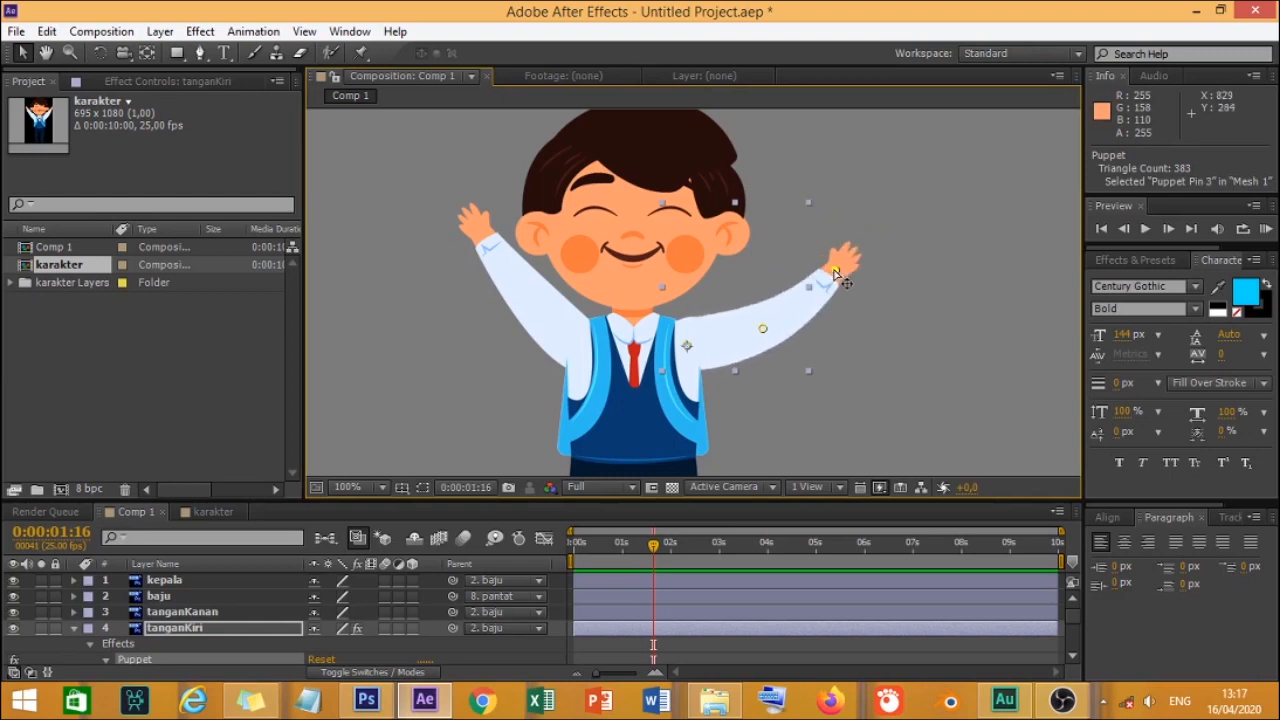
{"action": "key", "text": "ctrl+z"}
{"action": "key", "text": "ctrl+z"}
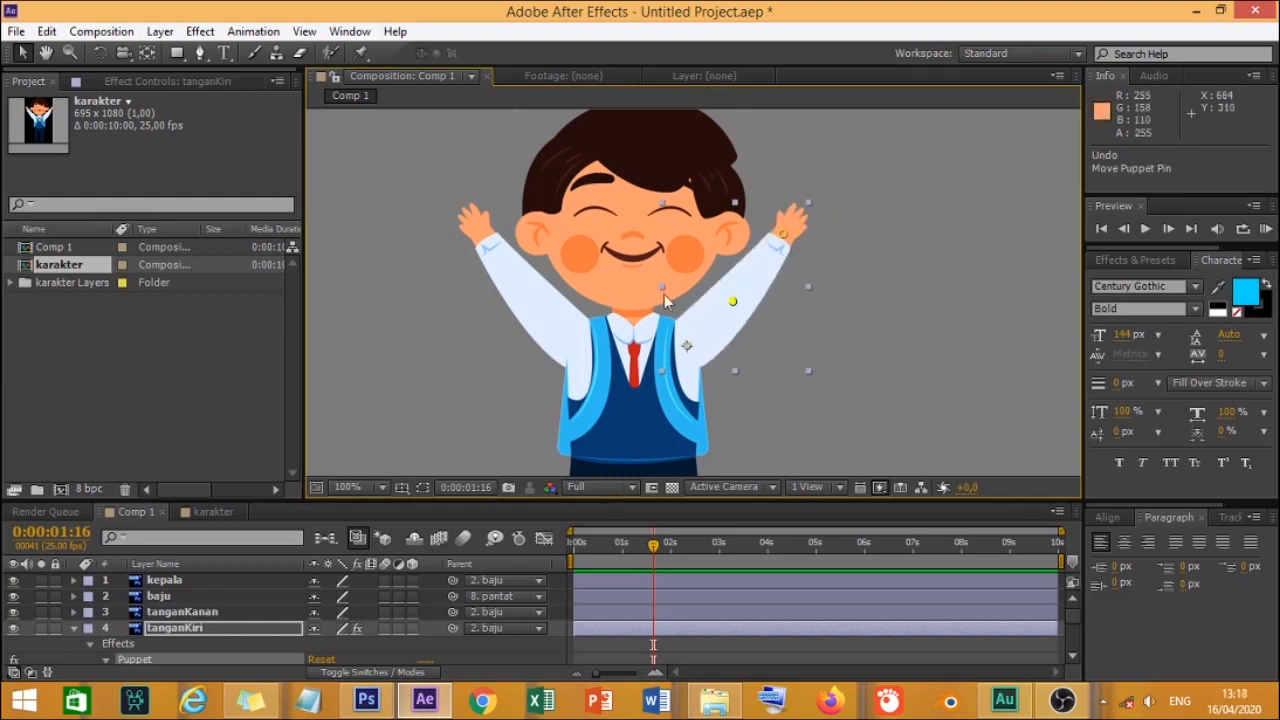
Step: Place three puppet pins on the tanganKanan arm, at the shoulder anchor point, the elbow and the wrist
{"action": "left_click", "coordinate": [520, 320]}
{"action": "key", "text": "period"}
{"action": "left_click_drag", "start_coordinate": [504, 328], "coordinate": [766, 334]}
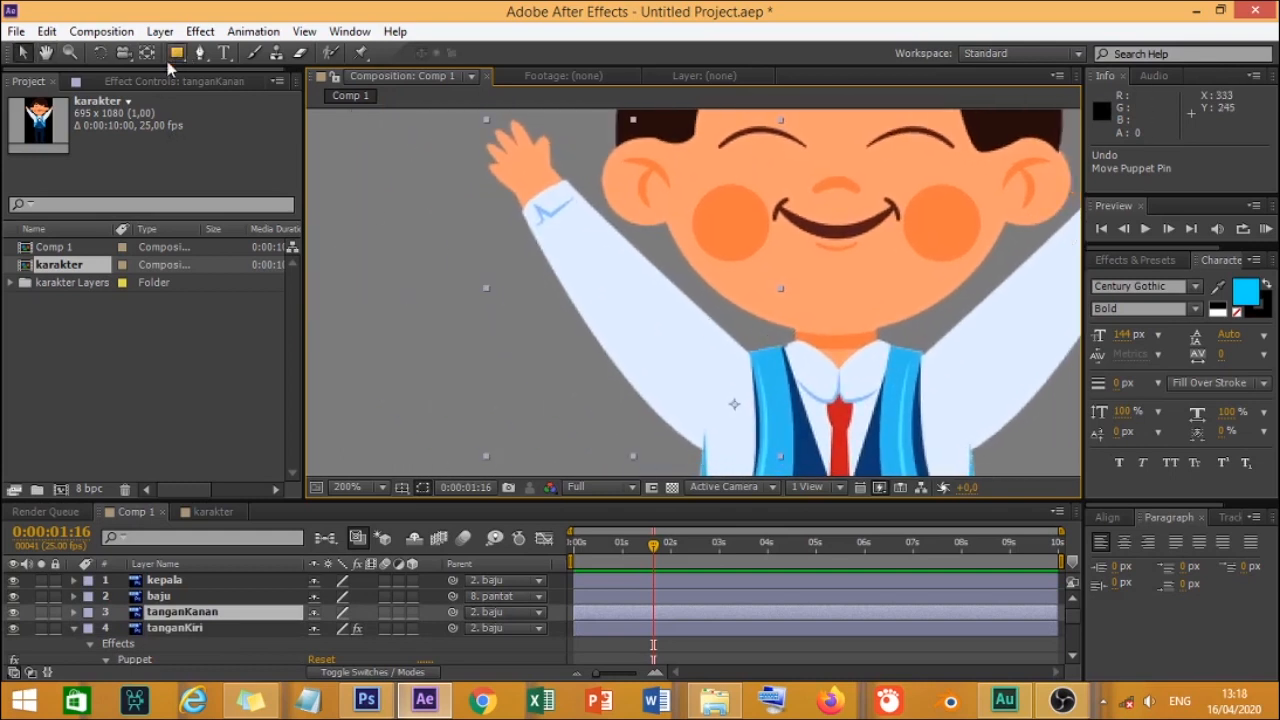
{"action": "left_click", "coordinate": [361, 53]}
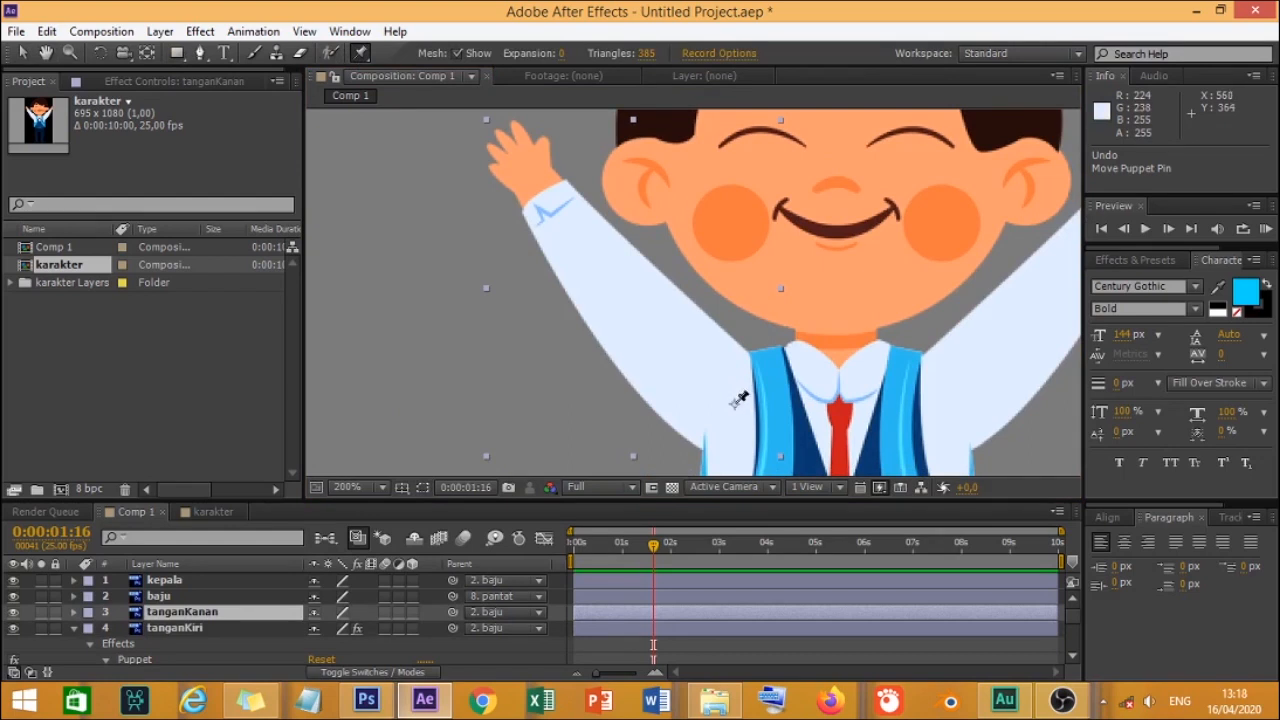
{"action": "left_click", "coordinate": [736, 402]}
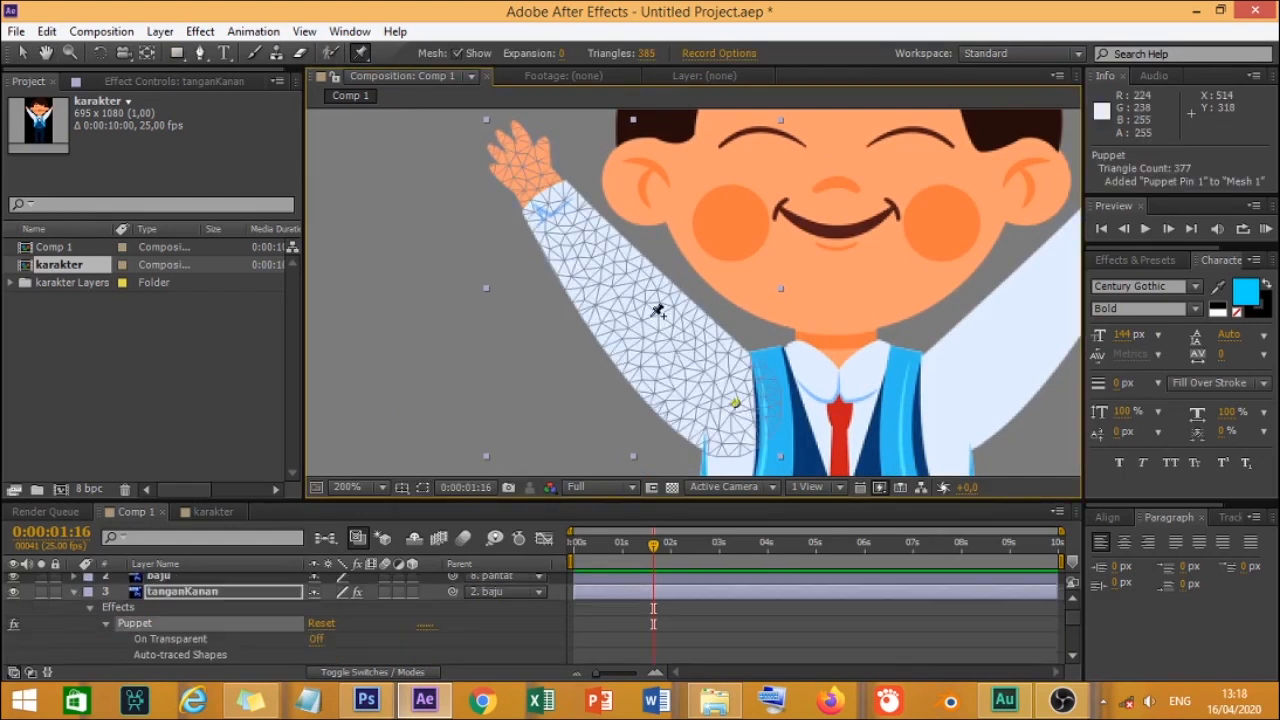
{"action": "left_click", "coordinate": [651, 320]}
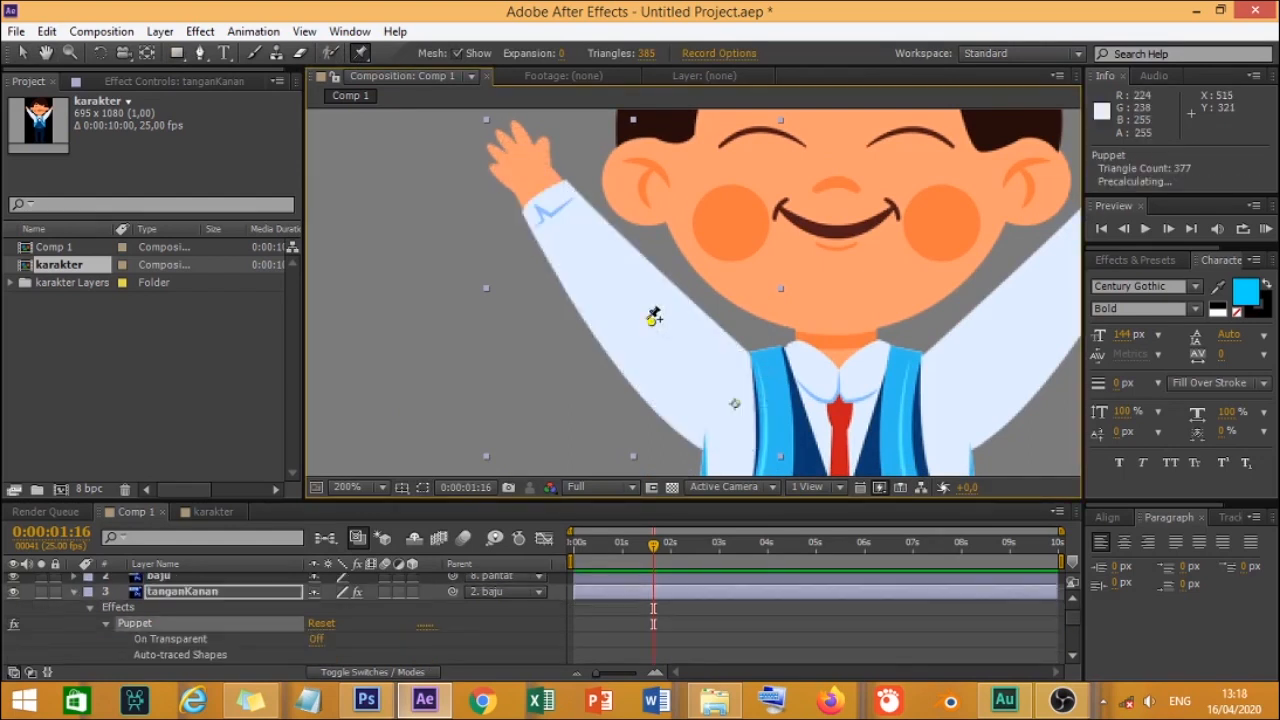
{"action": "left_click", "coordinate": [537, 183]}
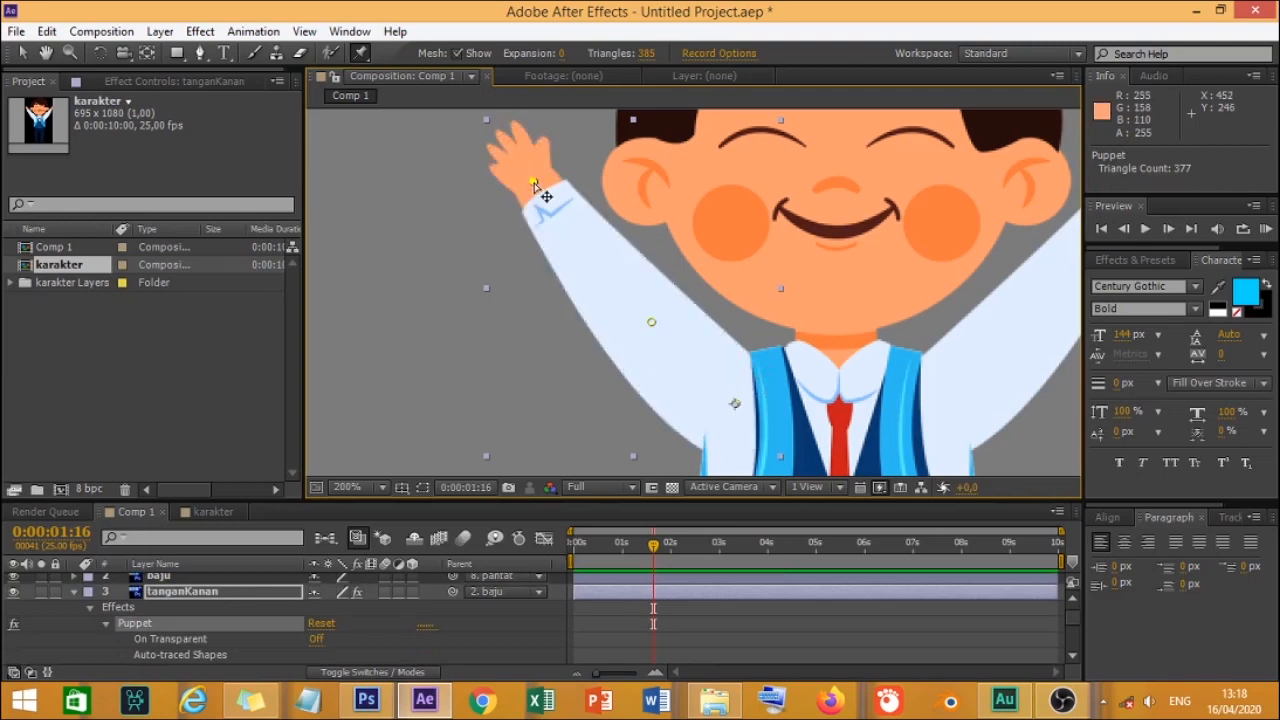
Step: Place three puppet pins on the kakikiri leg, at the hip anchor point, the knee and the ankle
{"action": "key", "text": "space"}
{"action": "left_click_drag", "start_coordinate": [791, 425], "coordinate": [655, 246]}
{"action": "left_click_drag", "start_coordinate": [701, 356], "coordinate": [632, 218]}
{"action": "scroll", "coordinate": [650, 224], "scroll_direction": "down", "scroll_amount": 5}
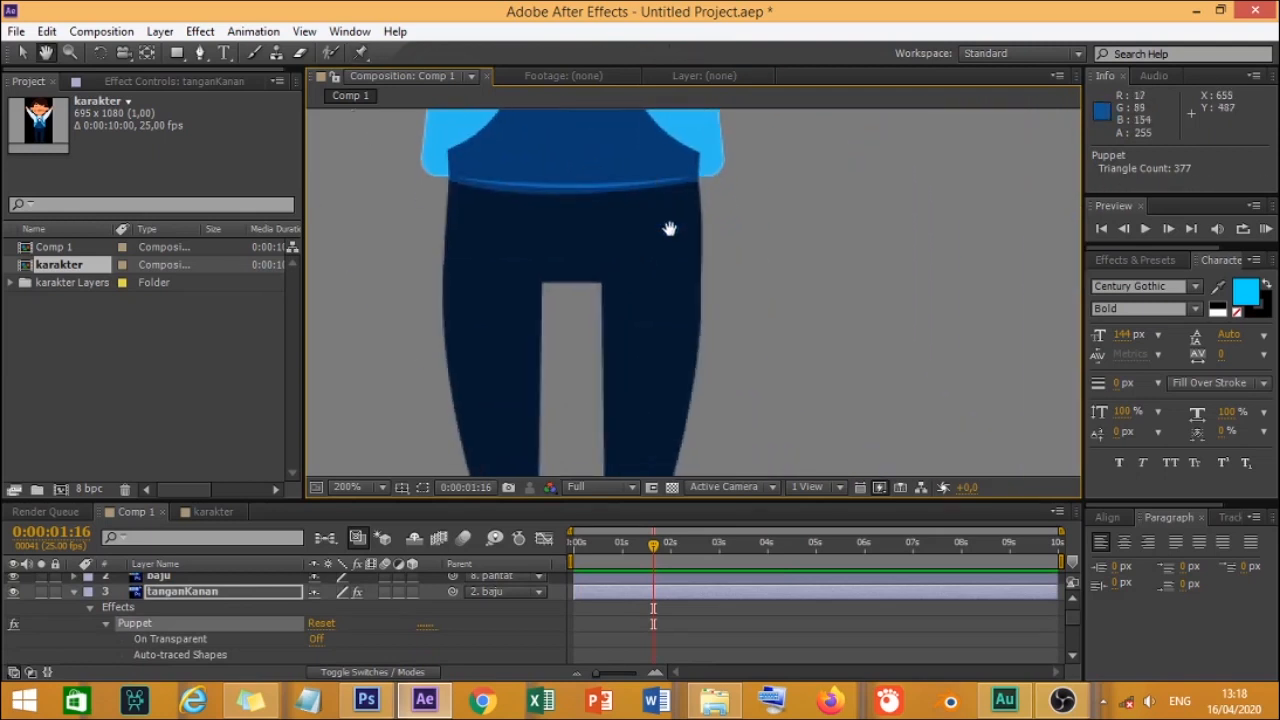
{"action": "left_click", "coordinate": [23, 53]}
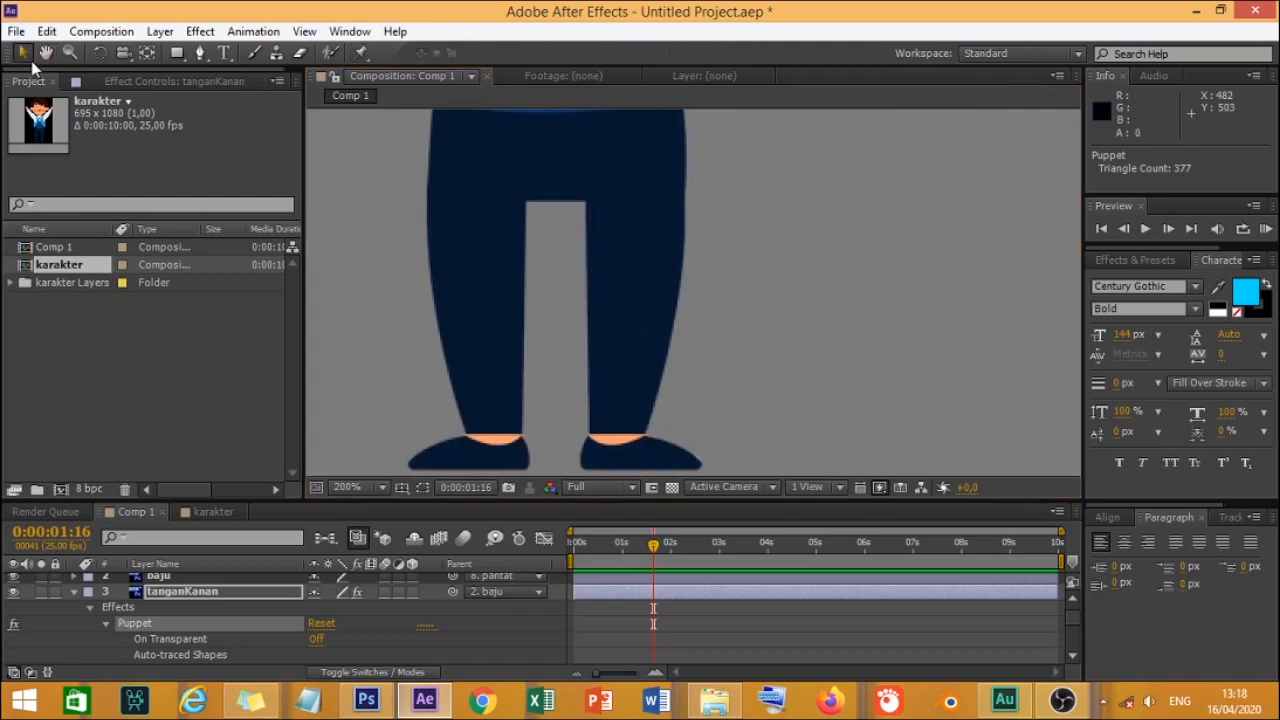
{"action": "left_click", "coordinate": [652, 288]}
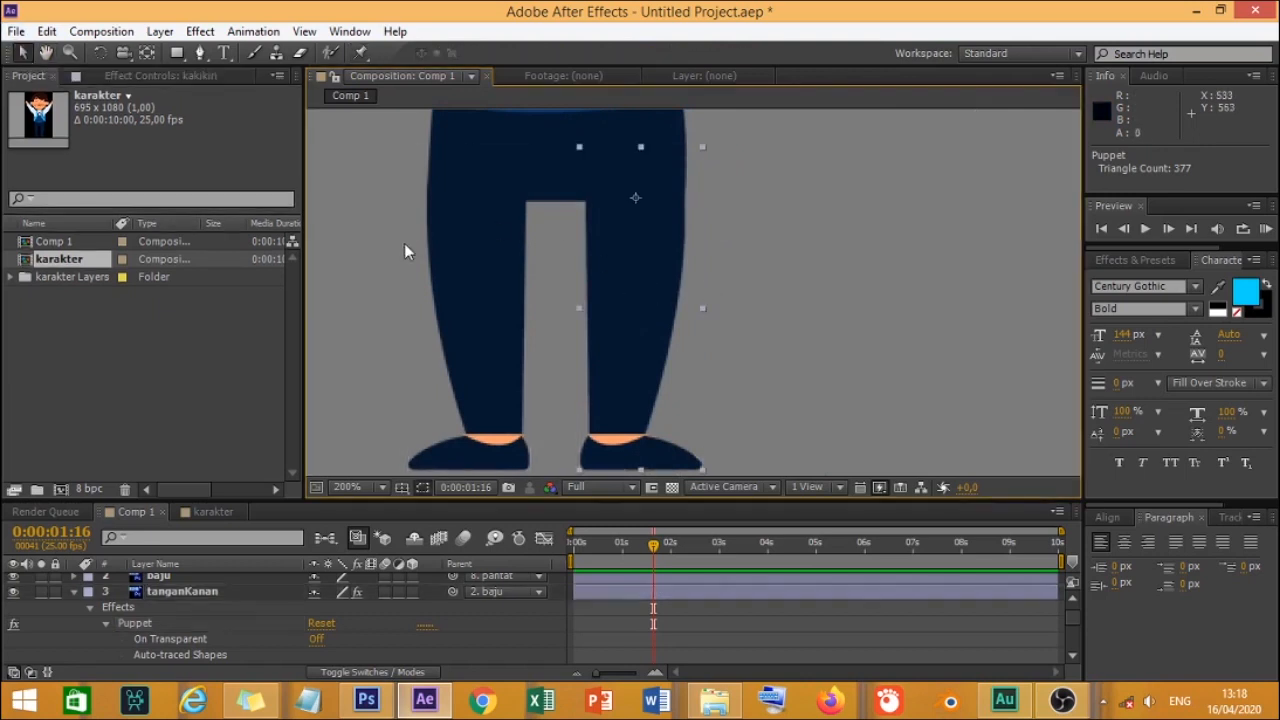
{"action": "left_click", "coordinate": [360, 53]}
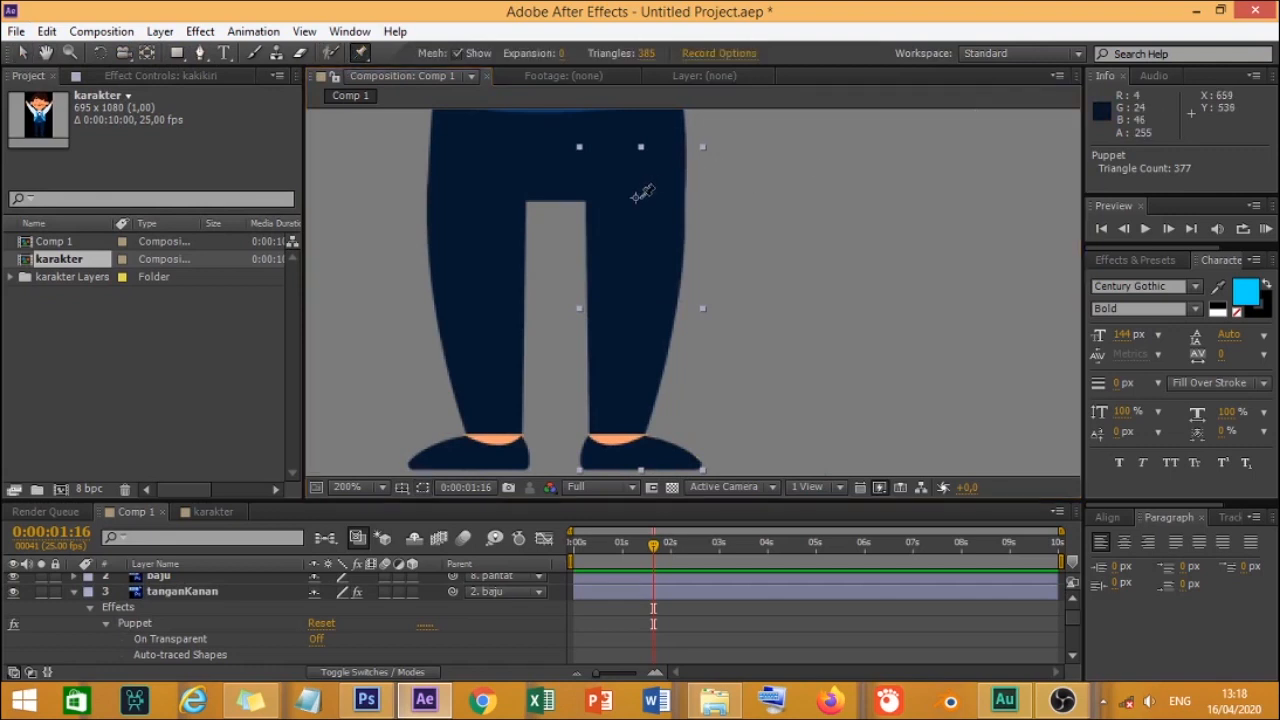
{"action": "left_click", "coordinate": [635, 195]}
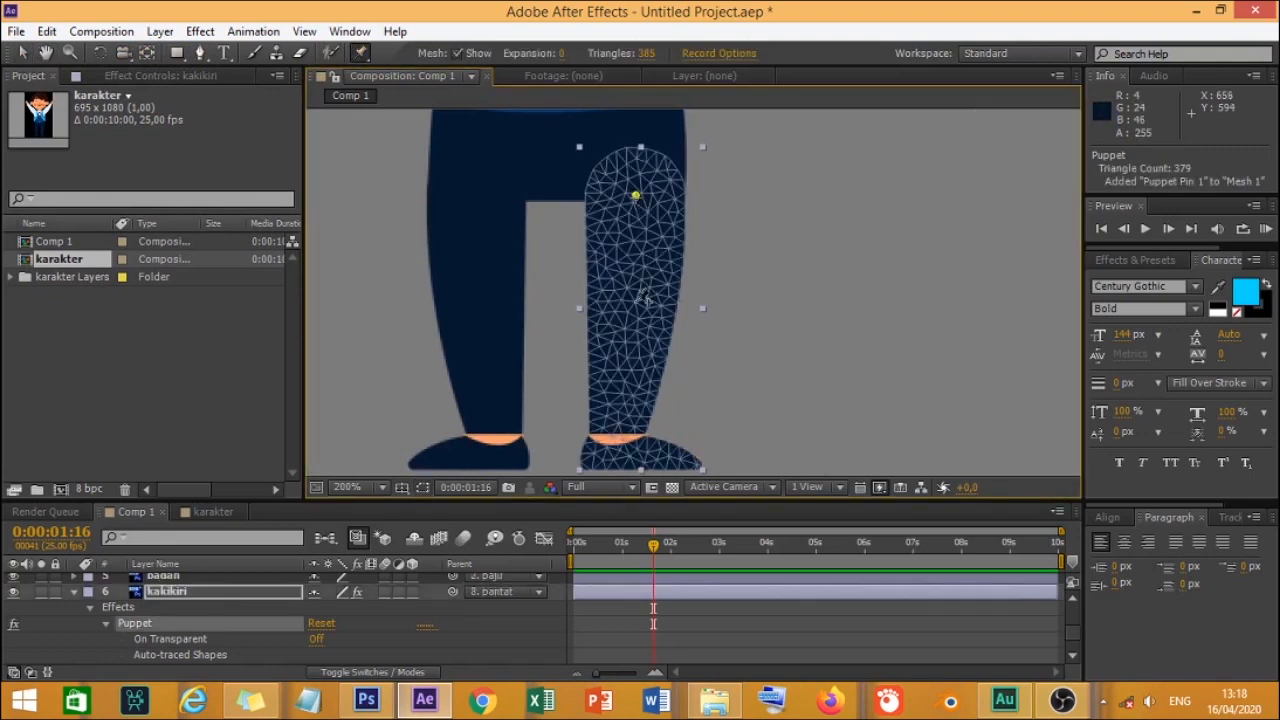
{"action": "left_click", "coordinate": [635, 303]}
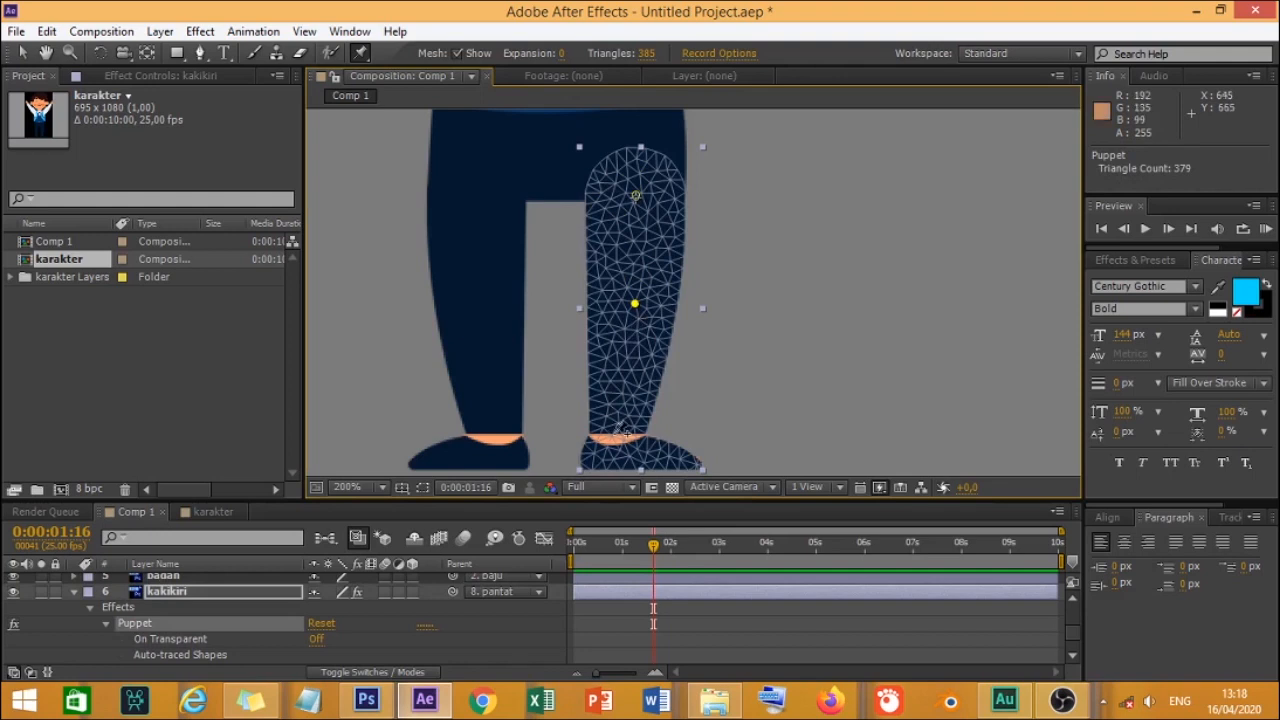
{"action": "left_click", "coordinate": [617, 432]}
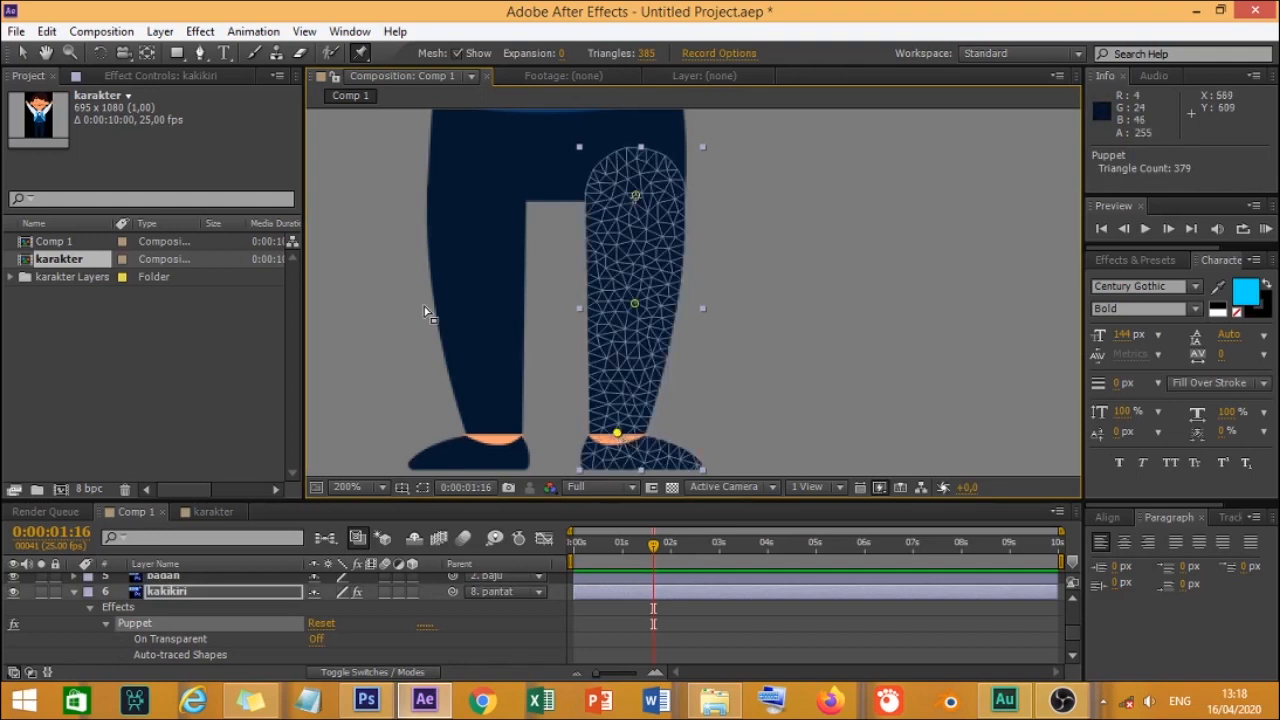
Step: Place three puppet pins on the kakikanan leg, at the hip anchor point, the knee and the ankle
{"action": "left_click", "coordinate": [22, 52]}
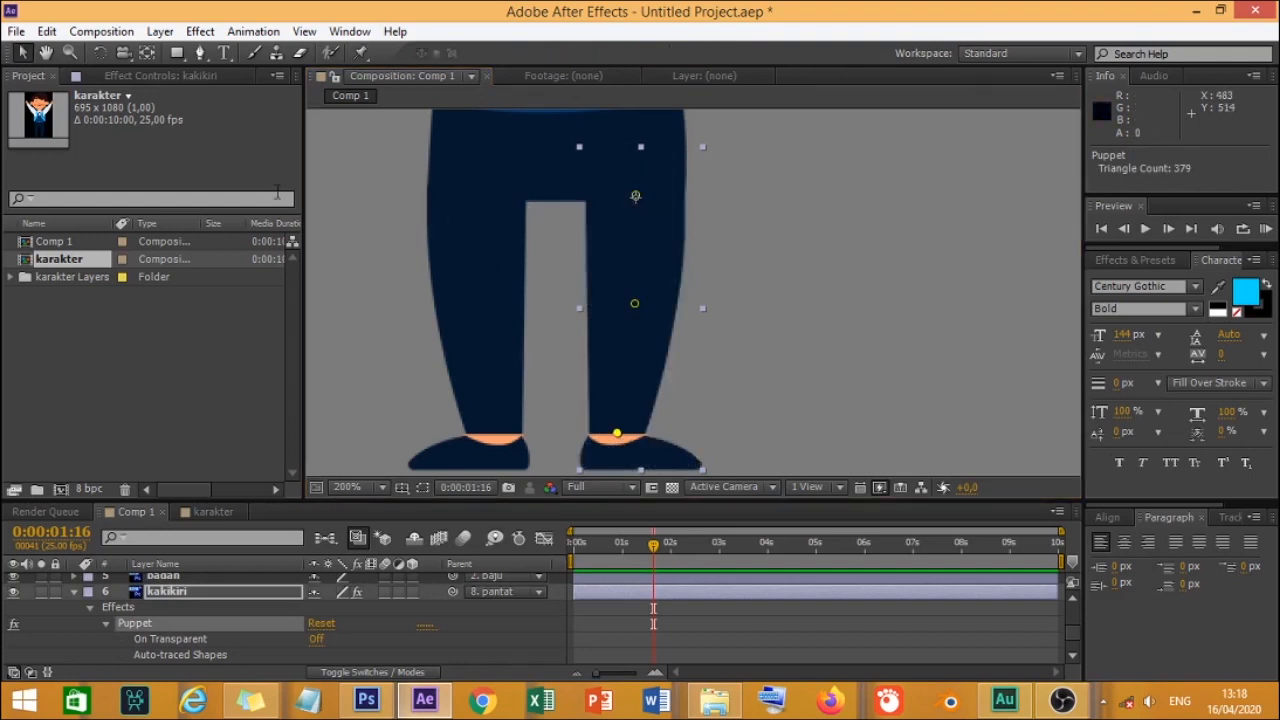
{"action": "left_click", "coordinate": [507, 235]}
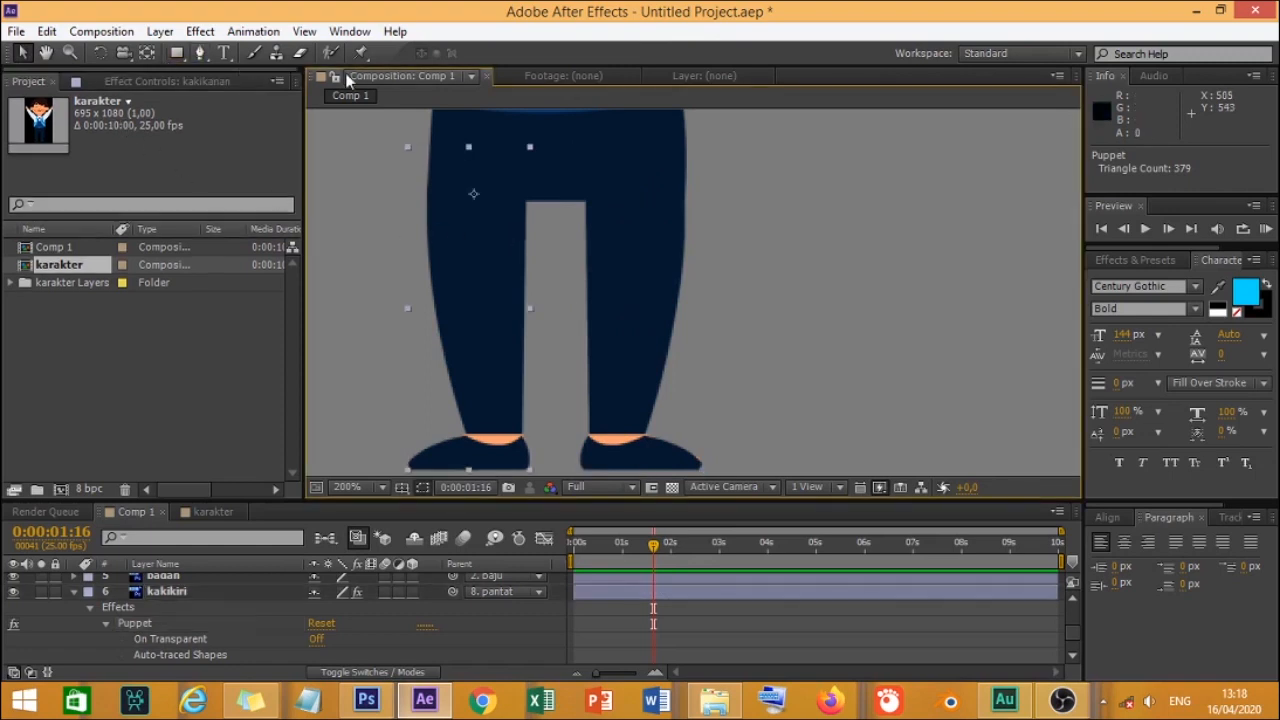
{"action": "left_click", "coordinate": [361, 52]}
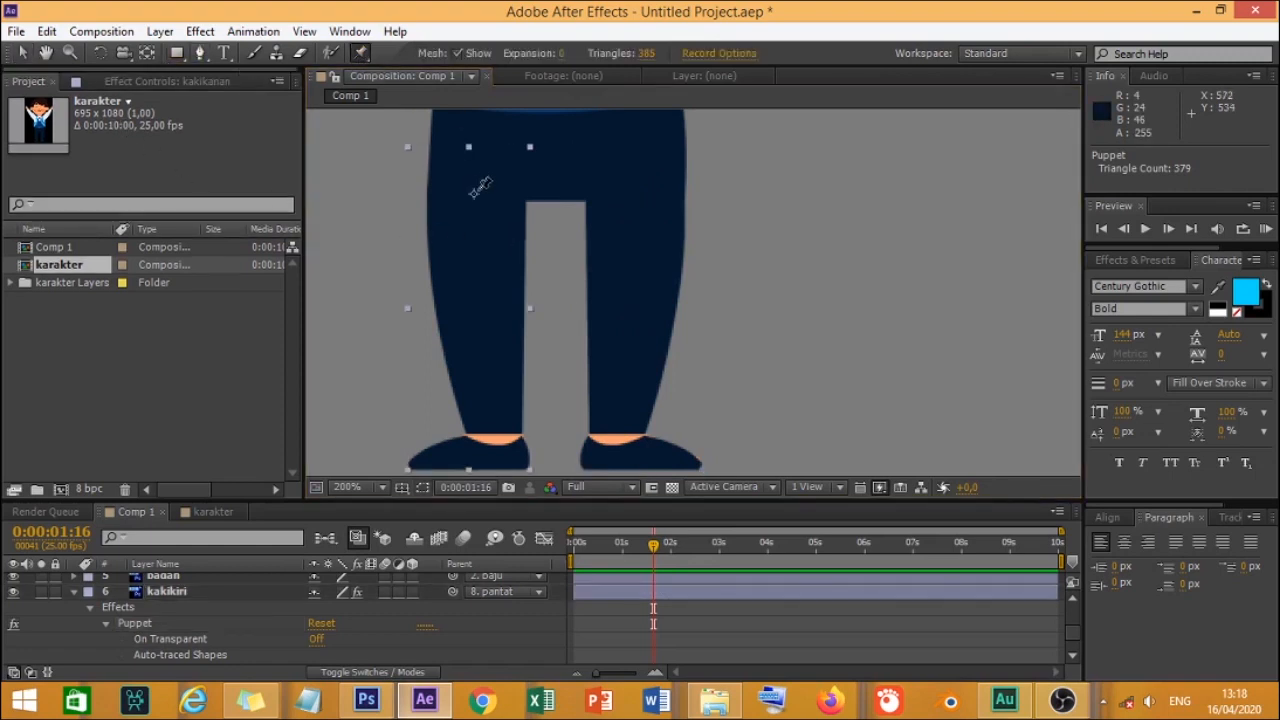
{"action": "left_click", "coordinate": [478, 191]}
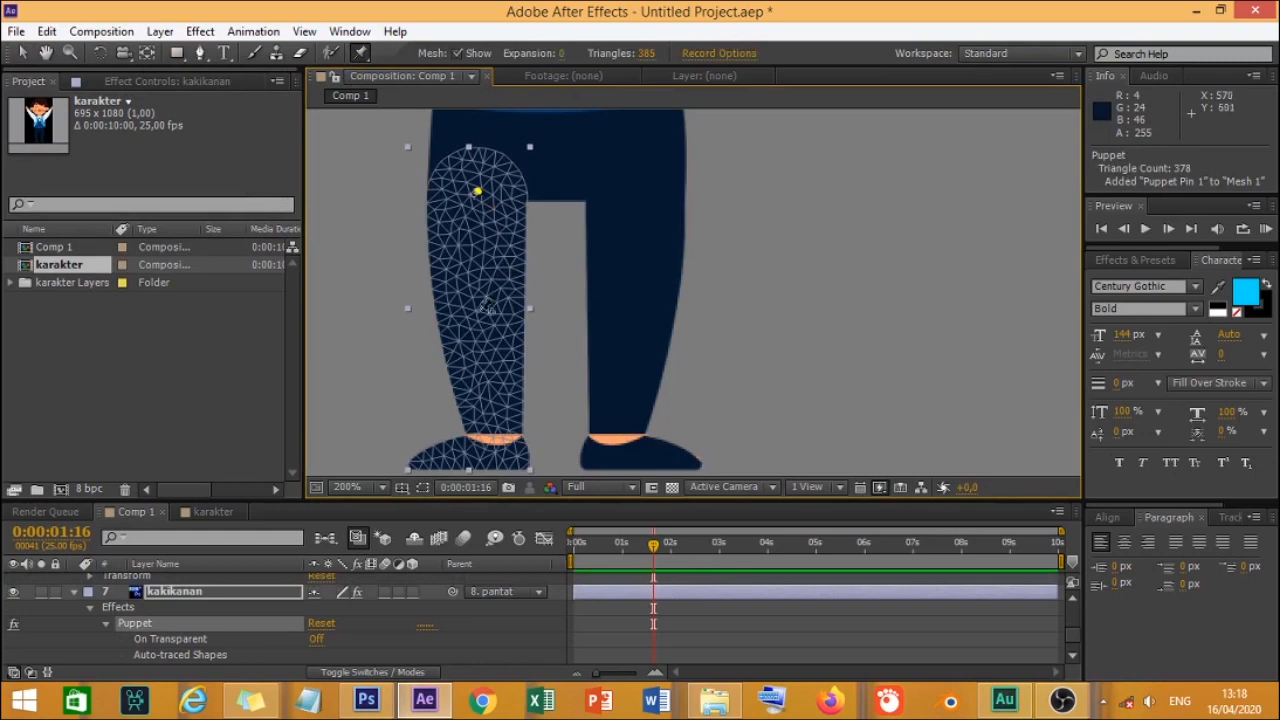
{"action": "left_click", "coordinate": [476, 302]}
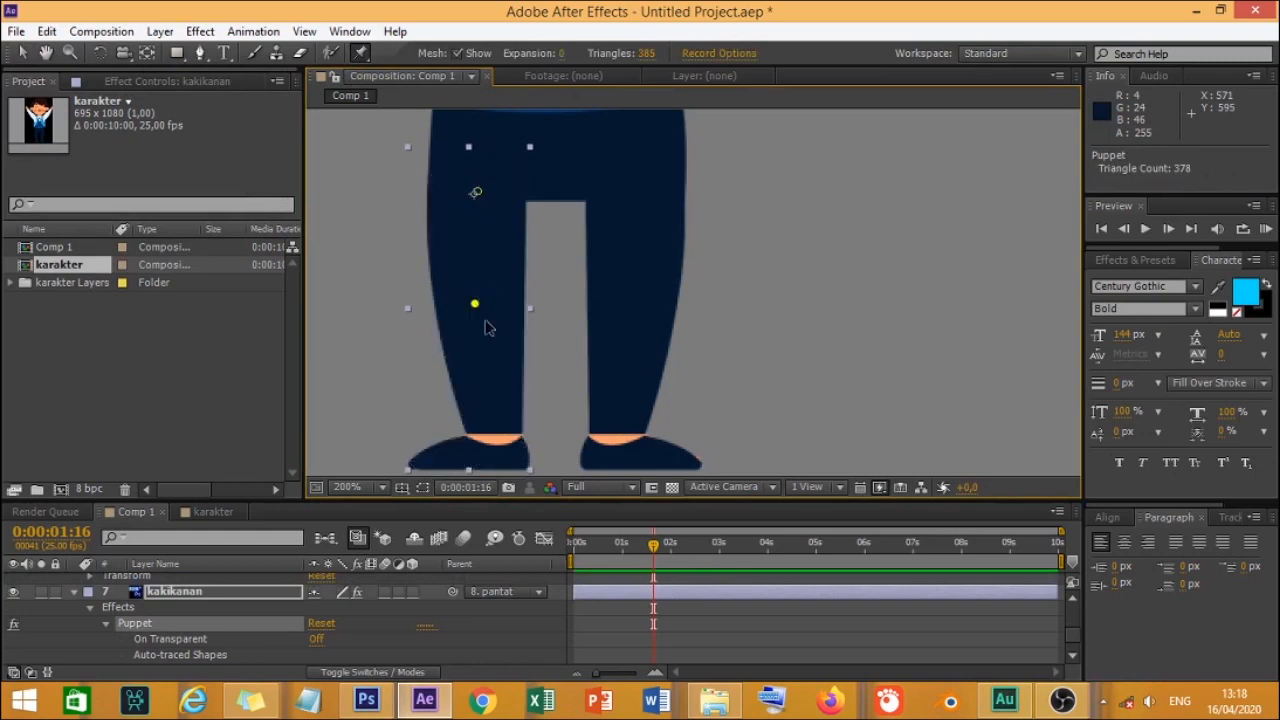
{"action": "left_click", "coordinate": [498, 432]}
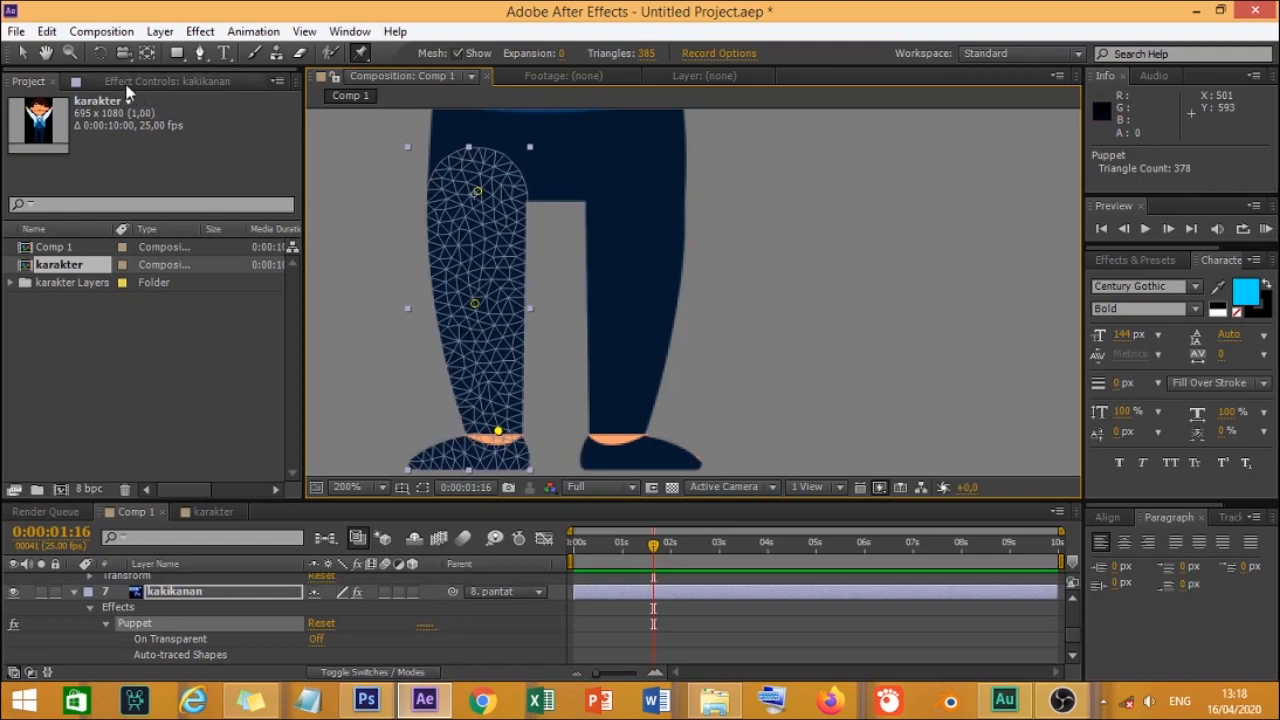
{"action": "left_click", "coordinate": [23, 53]}
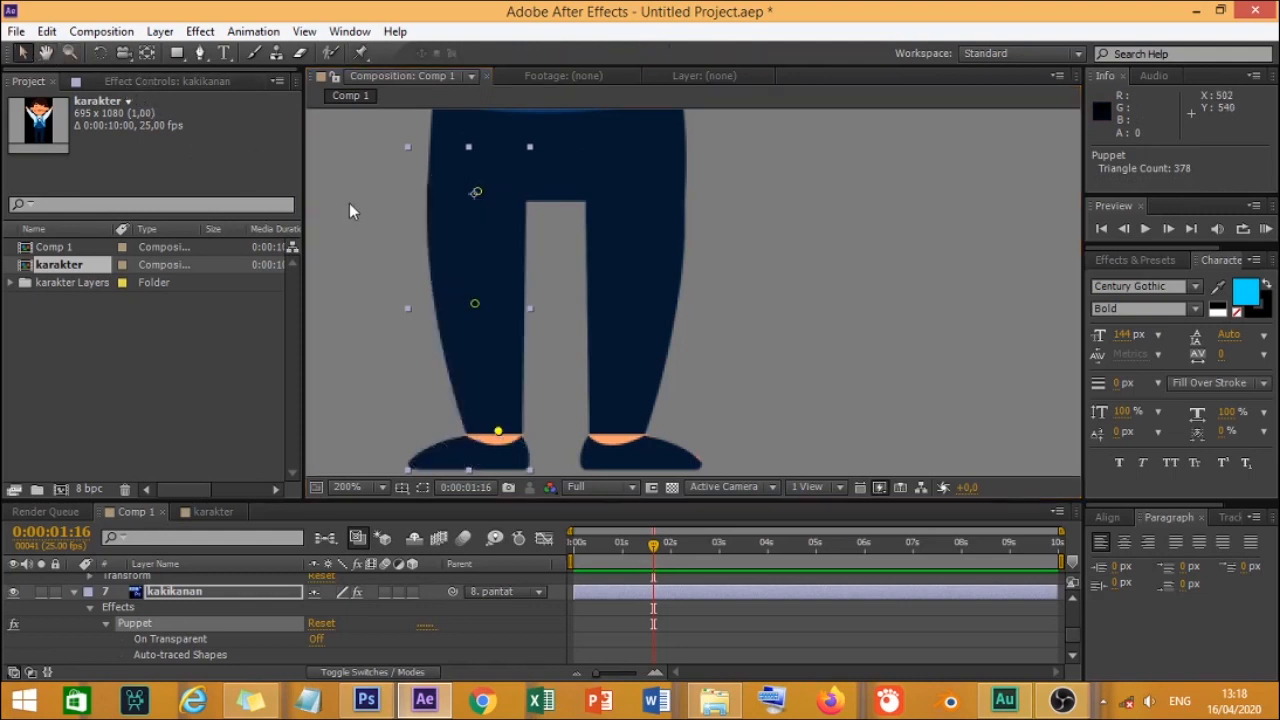
Step: Select the tanganKiri arm layer and collapse the kakikanan layer's properties in the timeline
{"action": "scroll", "coordinate": [493, 265], "scroll_direction": "down", "scroll_amount": 4}
{"action": "scroll", "coordinate": [615, 306], "scroll_direction": "up", "scroll_amount": 3}
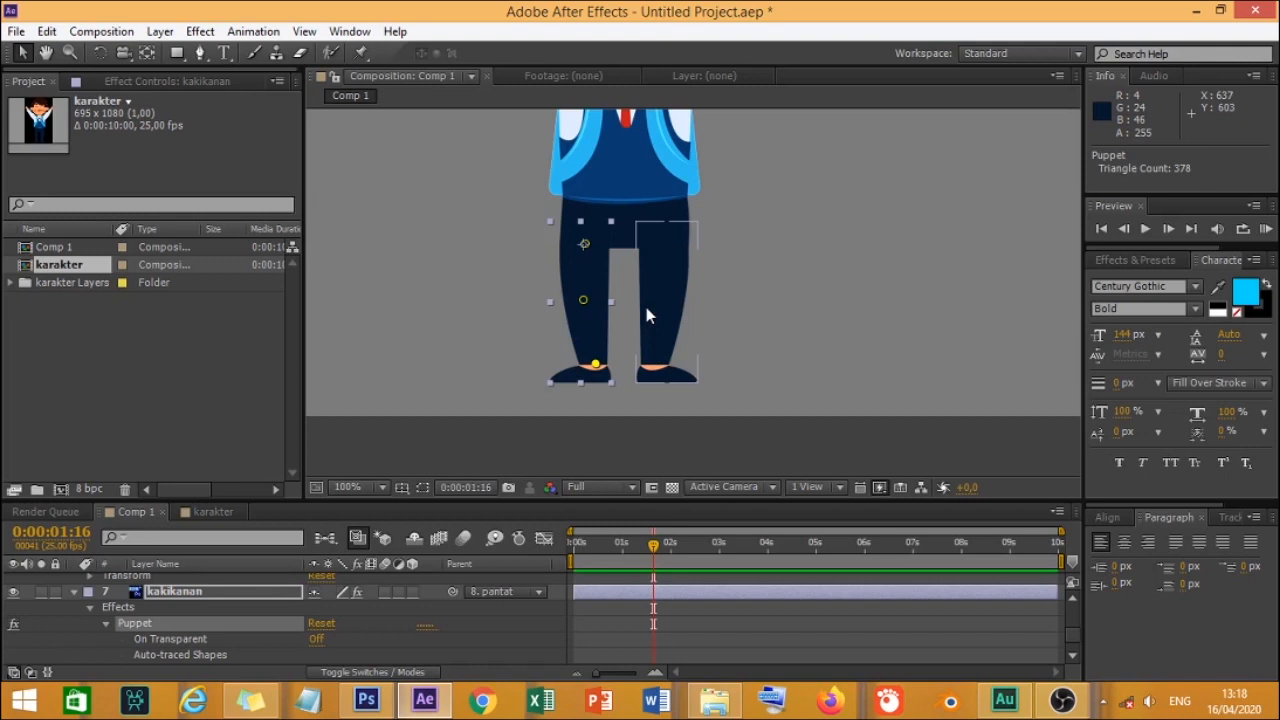
{"action": "key", "text": "h"}
{"action": "left_click_drag", "start_coordinate": [625, 110], "coordinate": [582, 374]}
{"action": "key", "text": "v"}
{"action": "left_click", "coordinate": [691, 323]}
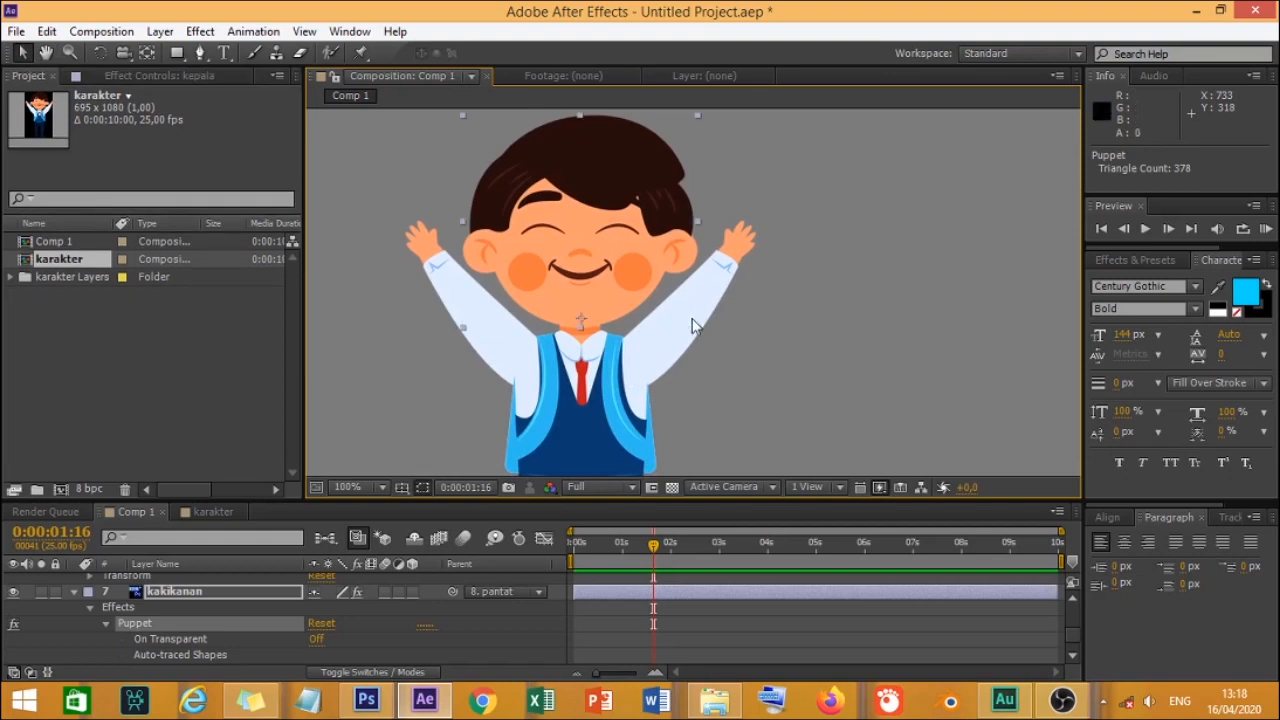
{"action": "left_click", "coordinate": [732, 267]}
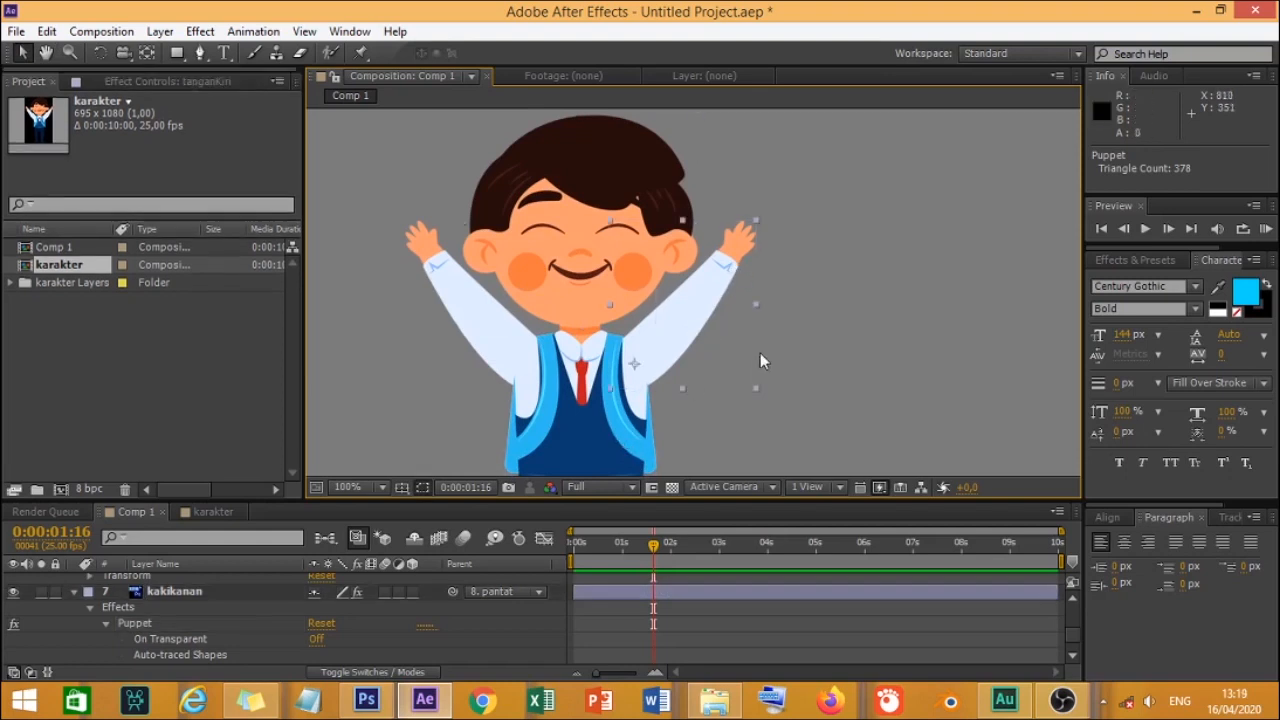
{"action": "key", "text": "period"}
{"action": "left_click_drag", "start_coordinate": [725, 420], "coordinate": [717, 326]}
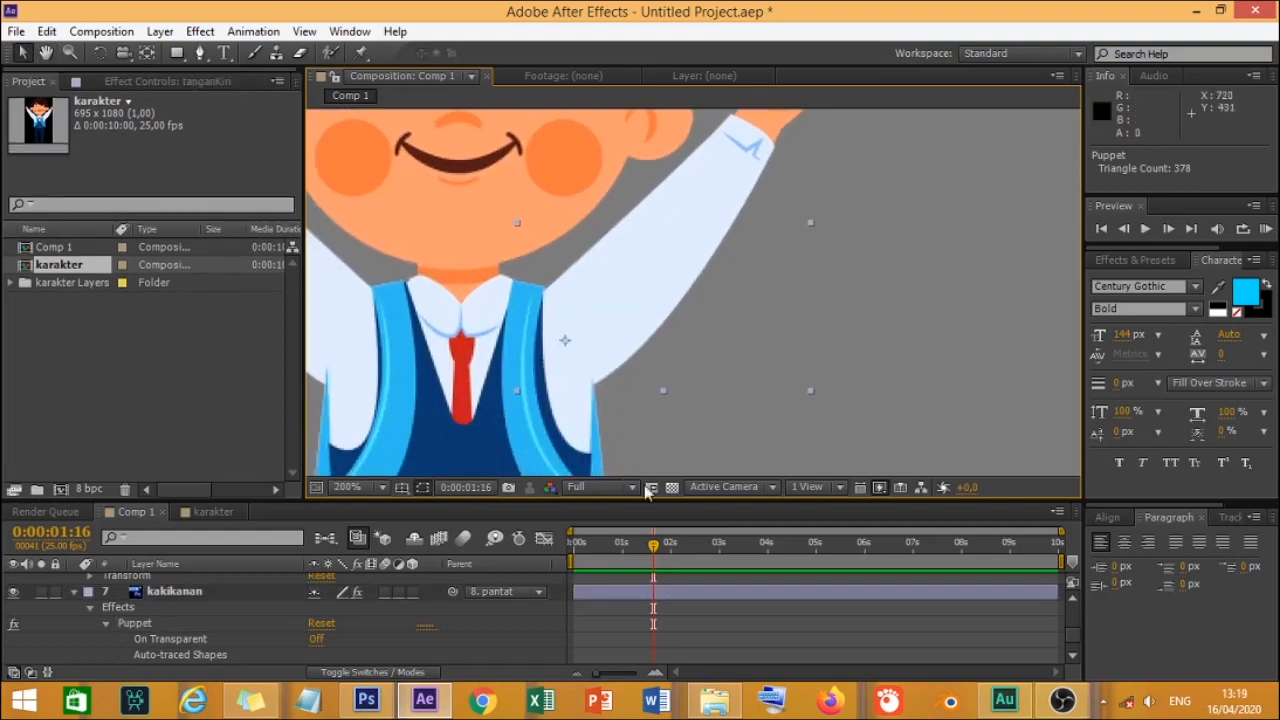
{"action": "left_click", "coordinate": [76, 591]}
{"action": "scroll", "coordinate": [659, 316], "scroll_direction": "down", "scroll_amount": 2}
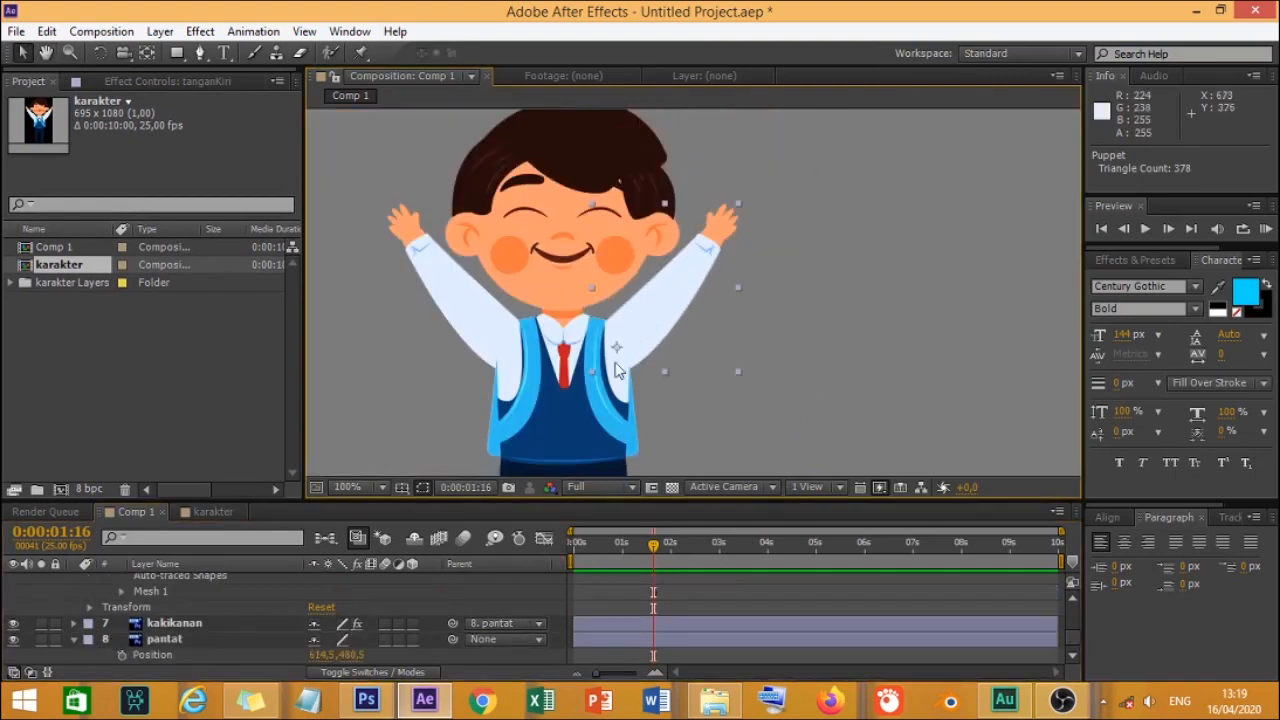
Step: Bend the tanganKiri arm at 0:00:00:00 by moving its elbow and wrist puppet pins outward and down, and scrub through the motion
{"action": "left_click_drag", "start_coordinate": [651, 540], "coordinate": [573, 541]}
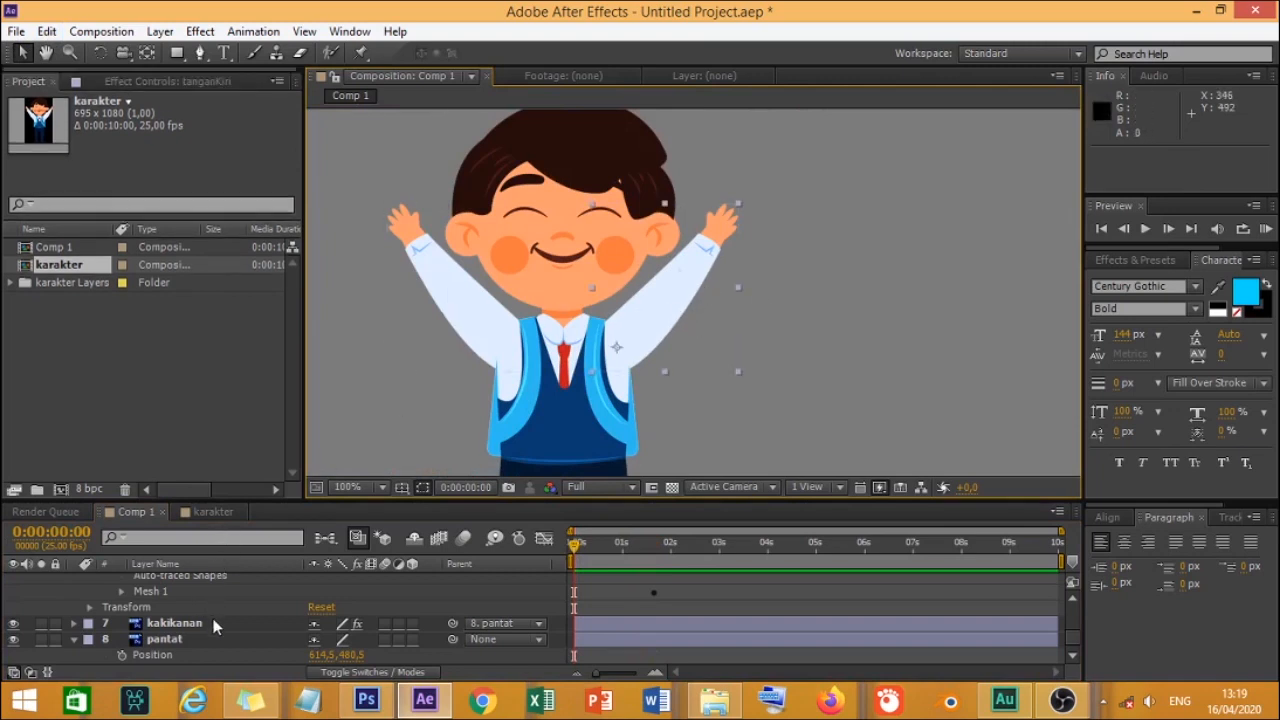
{"action": "left_click", "coordinate": [362, 53]}
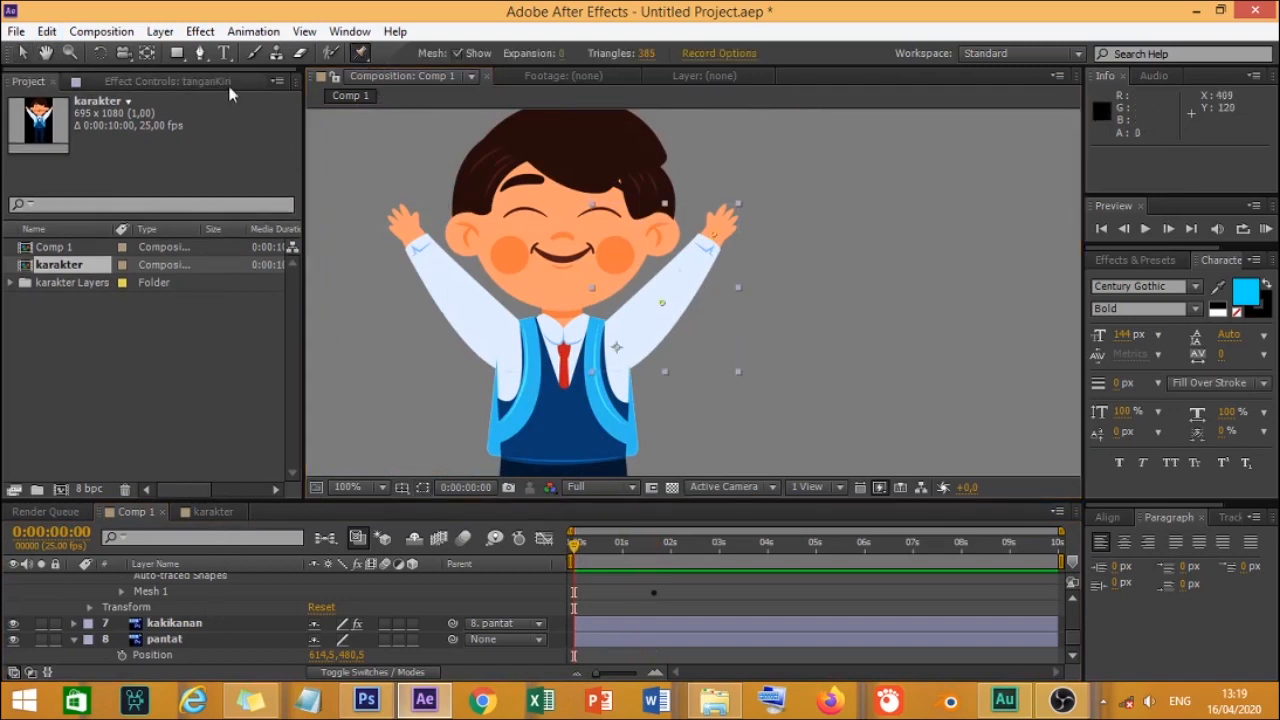
{"action": "left_click", "coordinate": [22, 53]}
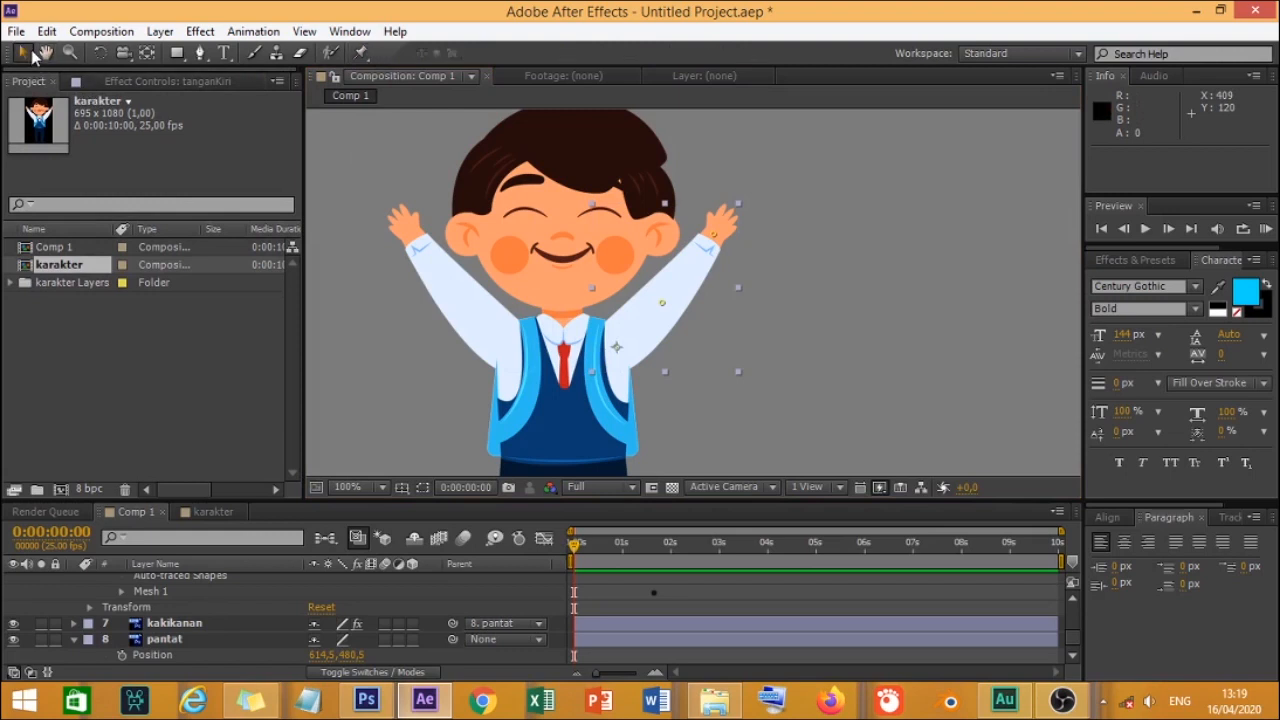
{"action": "scroll", "coordinate": [676, 290], "scroll_direction": "up", "scroll_amount": 1}
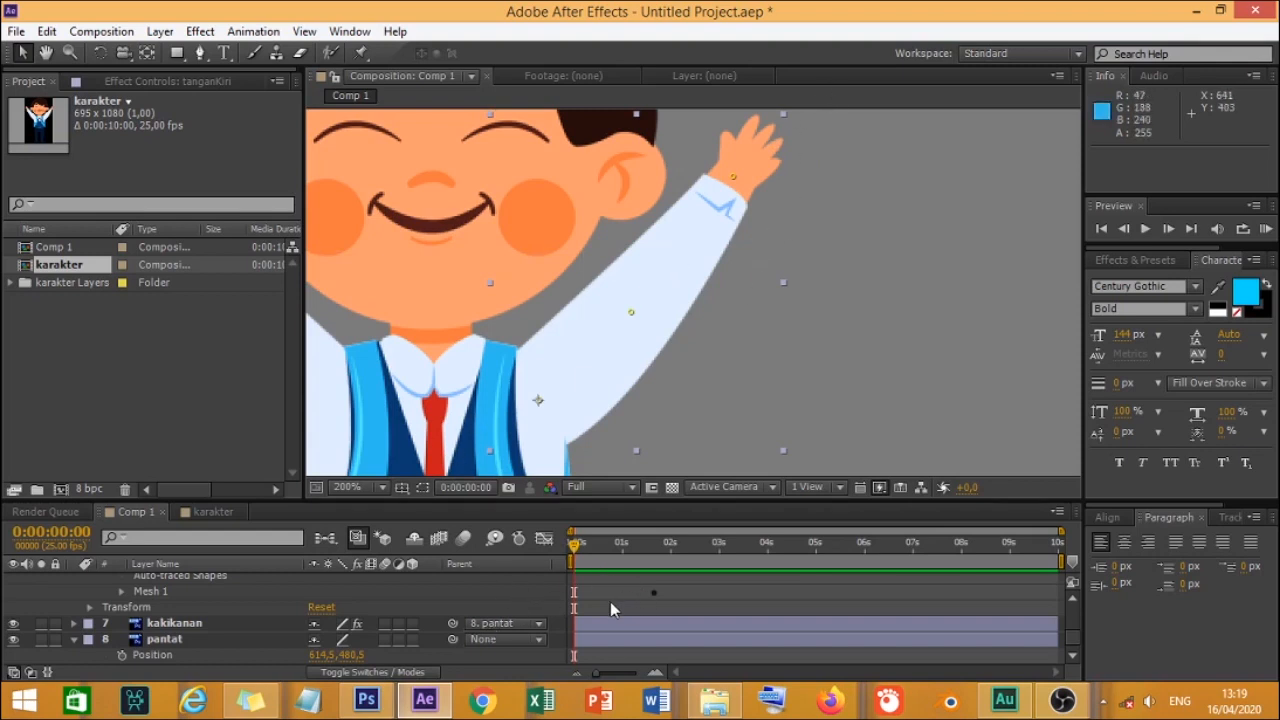
{"action": "left_click_drag", "start_coordinate": [586, 549], "coordinate": [541, 535]}
{"action": "left_click", "coordinate": [631, 312]}
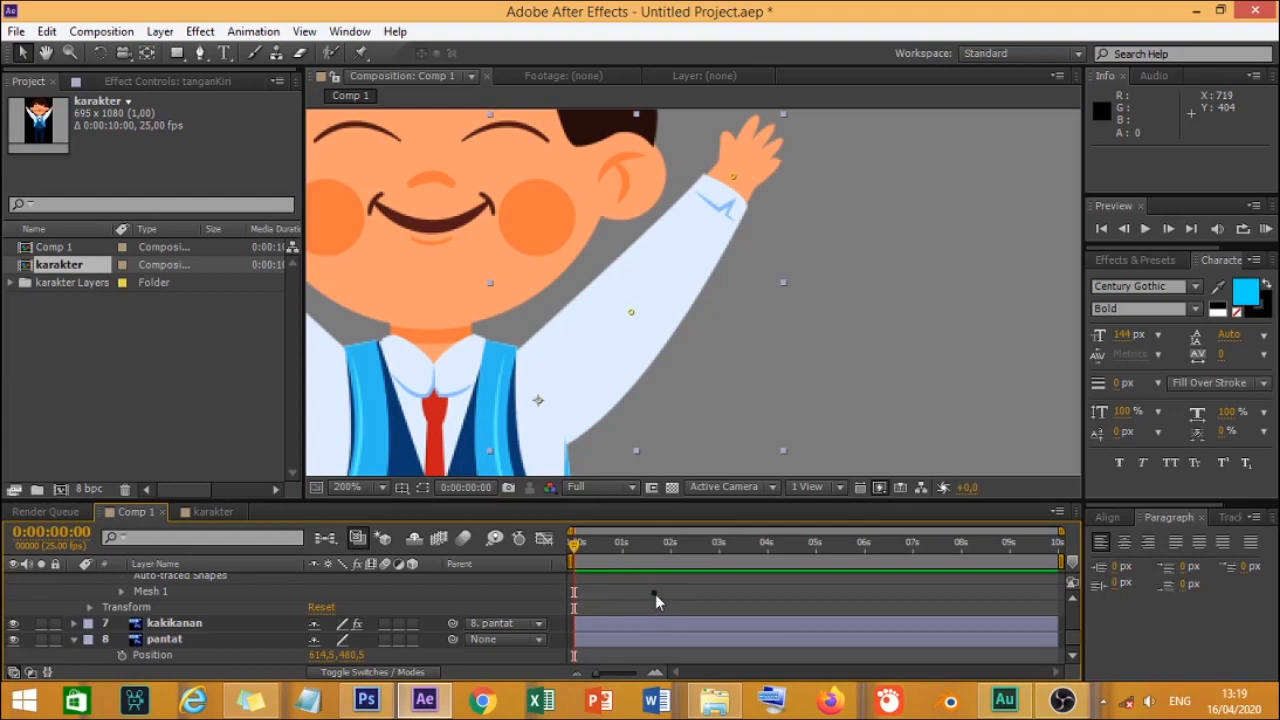
{"action": "left_click_drag", "start_coordinate": [632, 313], "coordinate": [685, 370]}
{"action": "left_click_drag", "start_coordinate": [733, 177], "coordinate": [848, 246]}
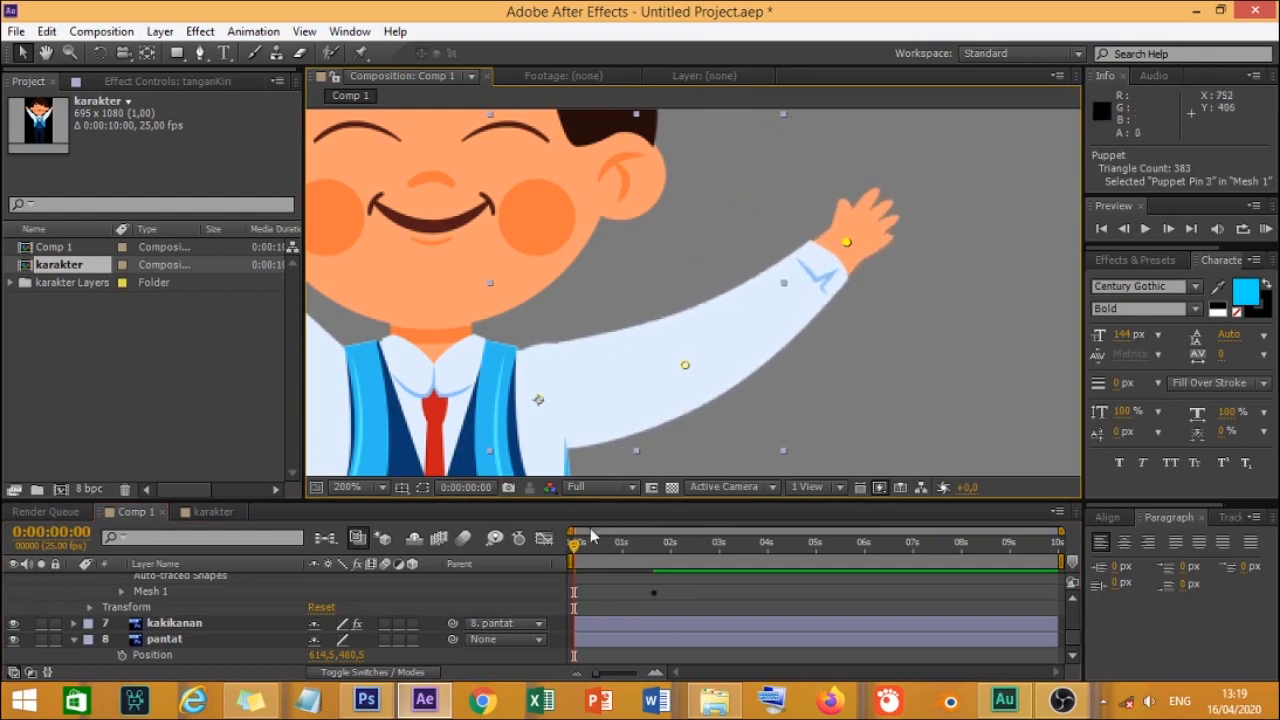
{"action": "mouse_move", "coordinate": [578, 555]}
{"action": "left_mouse_down"}
{"action": "mouse_move", "coordinate": [657, 555]}
{"action": "mouse_move", "coordinate": [572, 555]}
{"action": "mouse_move", "coordinate": [516, 528]}
{"action": "mouse_move", "coordinate": [643, 543]}
{"action": "mouse_move", "coordinate": [573, 543]}
{"action": "left_mouse_up"}
{"action": "scroll", "coordinate": [538, 420], "scroll_direction": "down", "scroll_amount": 1}
Step: Reveal the kepala layer's Rotation property and add its first keyframe at 0:00:00:00
{"action": "left_click", "coordinate": [532, 240]}
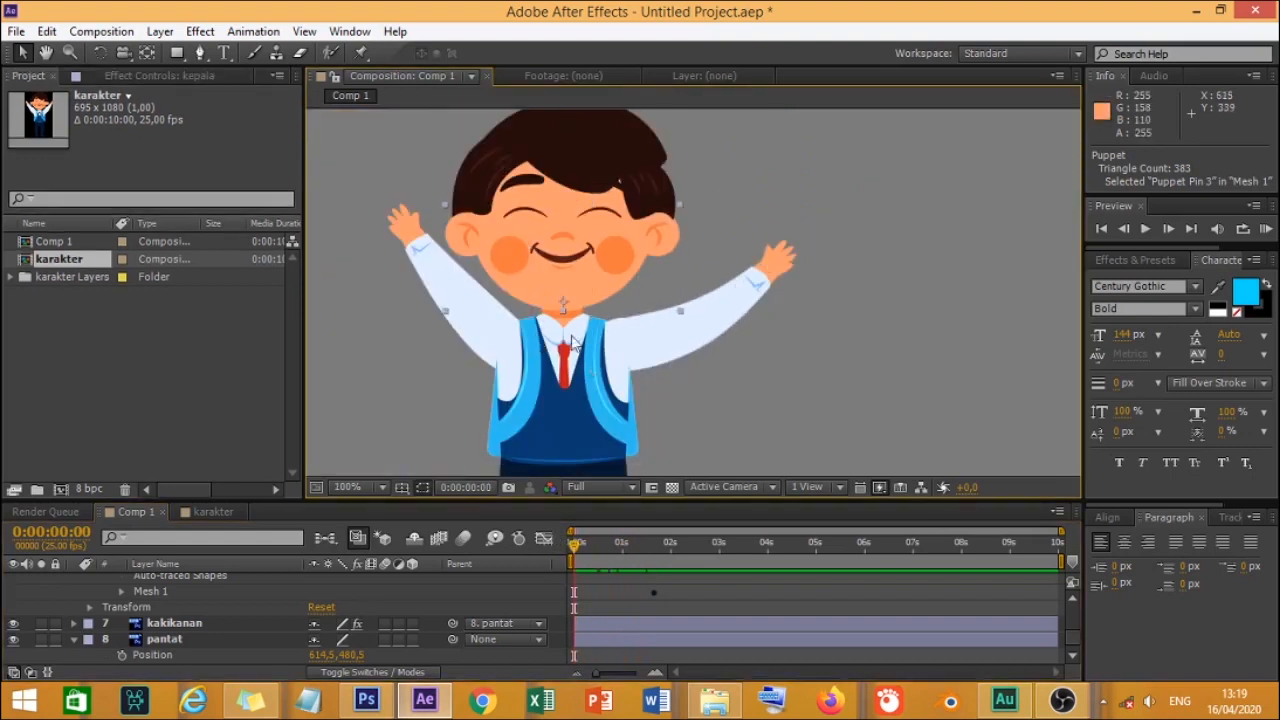
{"action": "mouse_move", "coordinate": [573, 545]}
{"action": "left_mouse_down"}
{"action": "mouse_move", "coordinate": [646, 545]}
{"action": "mouse_move", "coordinate": [573, 543]}
{"action": "left_mouse_up"}
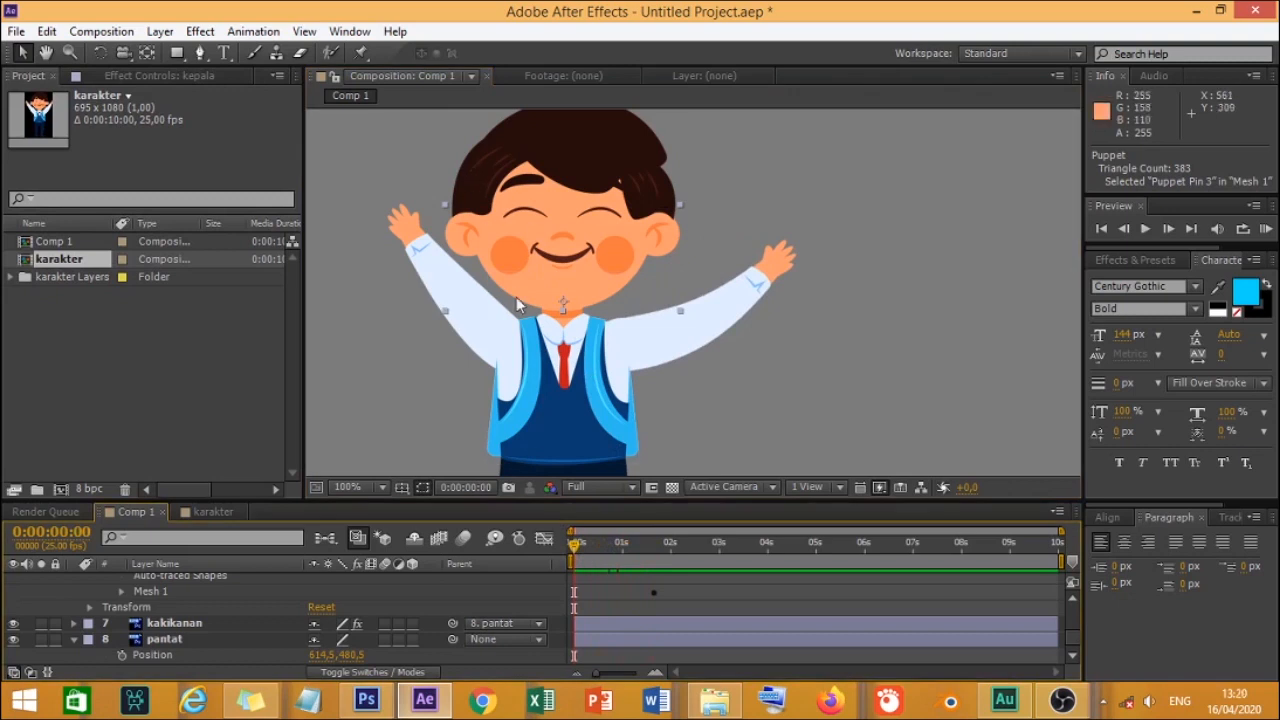
{"action": "scroll", "coordinate": [585, 235], "scroll_direction": "down", "scroll_amount": 2}
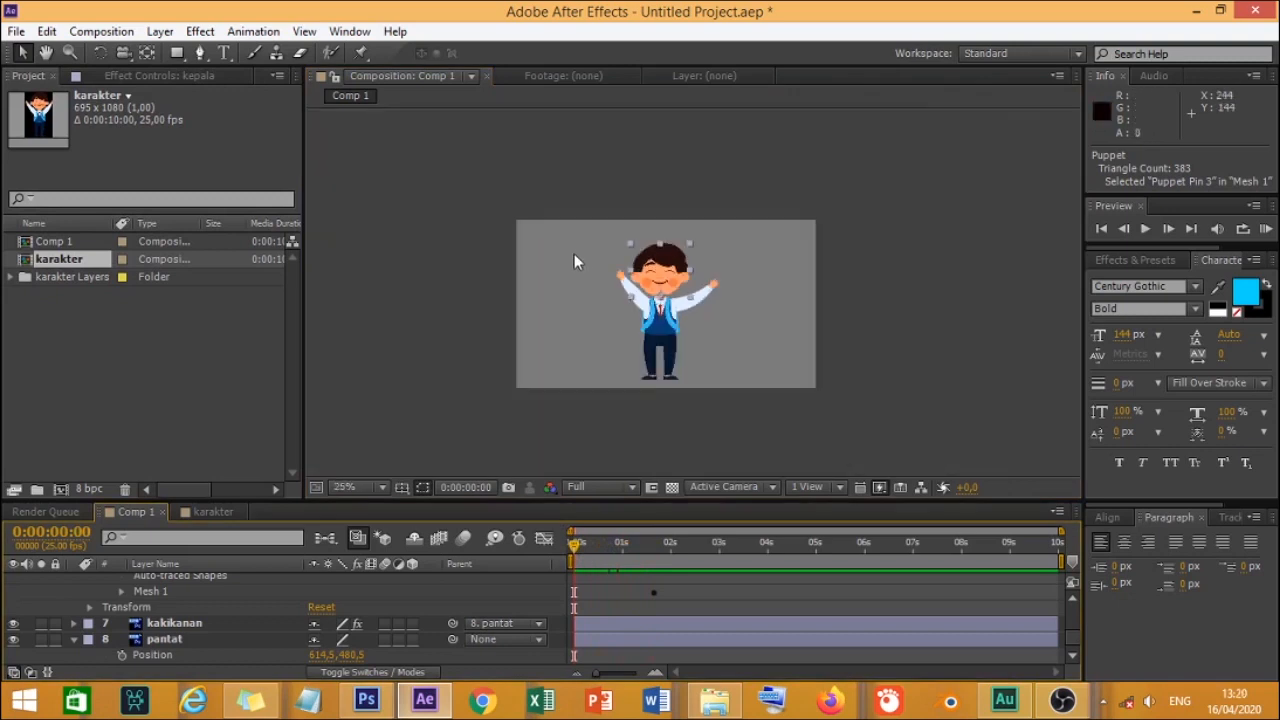
{"action": "scroll", "coordinate": [574, 253], "scroll_direction": "up", "scroll_amount": 1}
{"action": "key", "text": "r"}
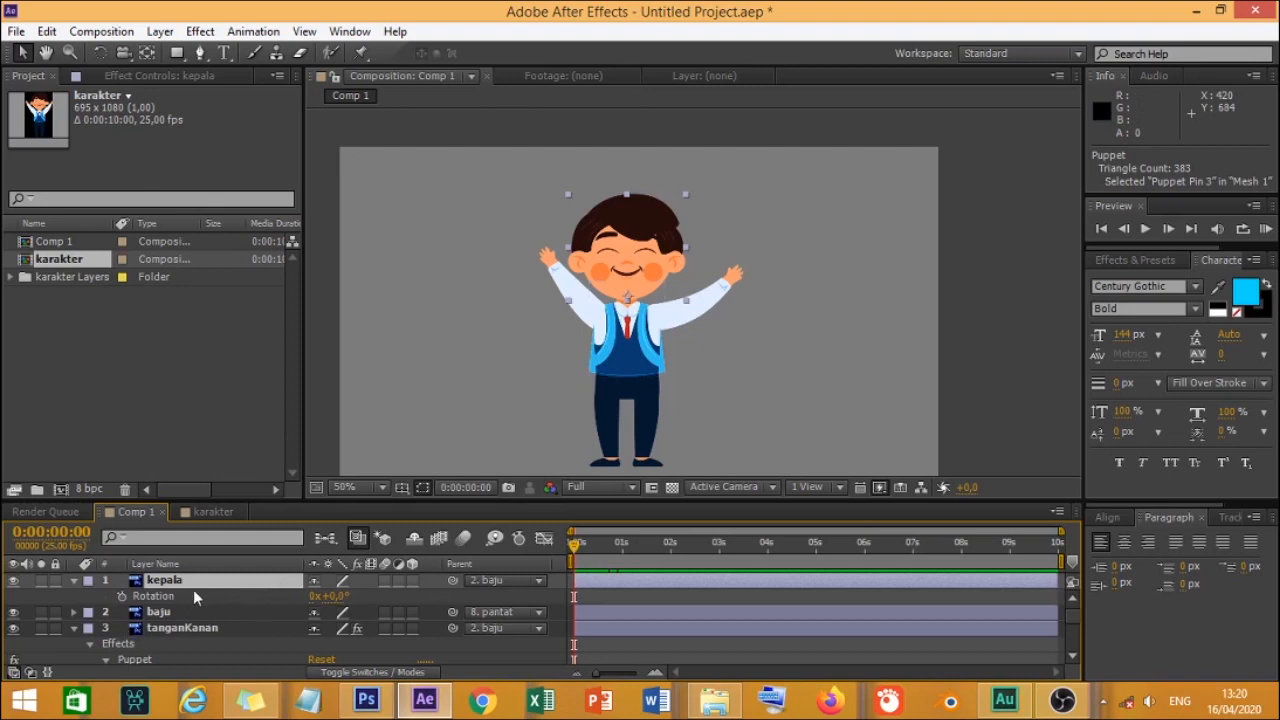
{"action": "left_click", "coordinate": [121, 596]}
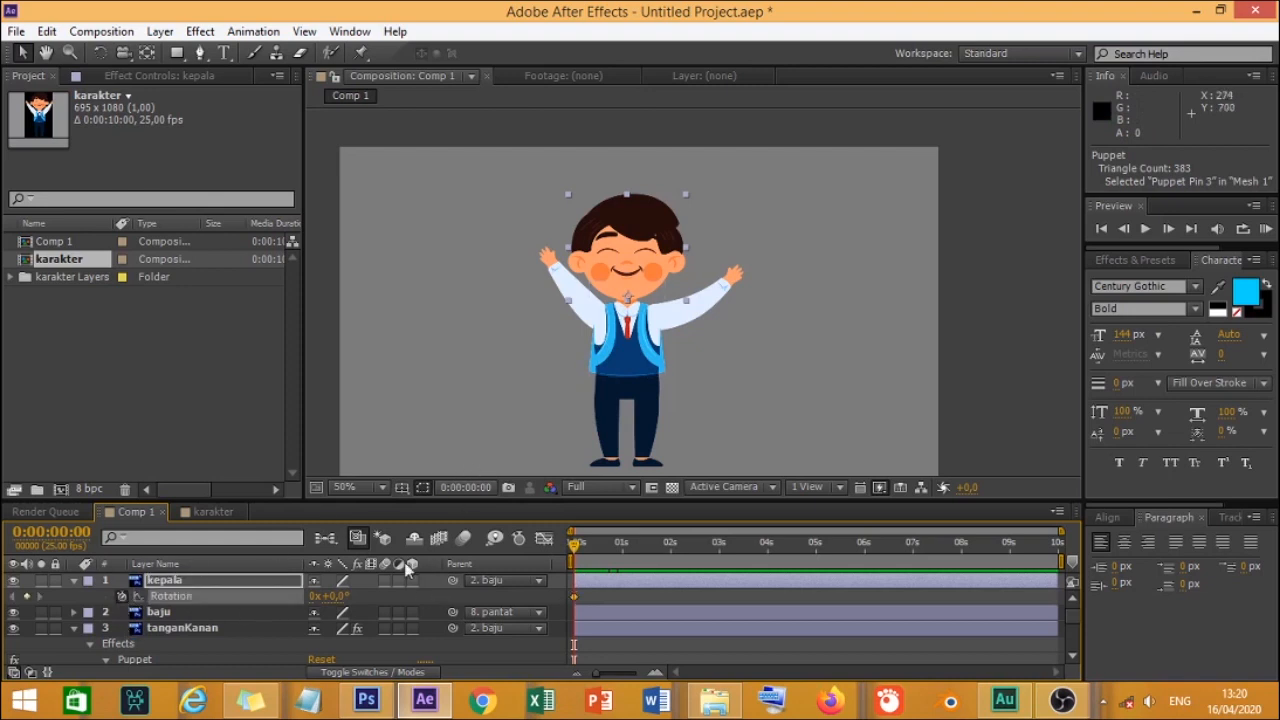
Step: Rotate the kepala head clockwise to about 10.7° at 0:00:01:12 to create the second rotation keyframe
{"action": "left_click_drag", "start_coordinate": [616, 538], "coordinate": [646, 550]}
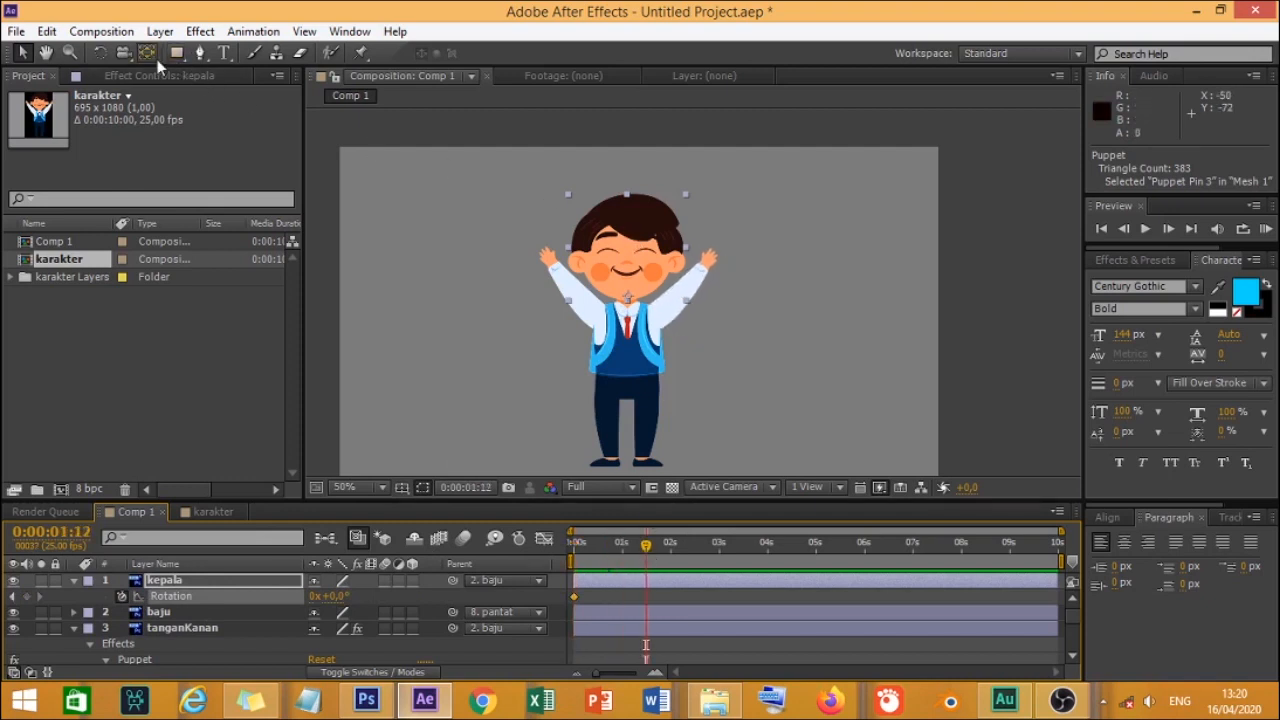
{"action": "left_click", "coordinate": [100, 53]}
{"action": "left_click_drag", "start_coordinate": [641, 240], "coordinate": [645, 248]}
Step: Play back the head rotation and arm movement from 0:00:00:00 and examine the upper body up close
{"action": "left_click_drag", "start_coordinate": [647, 556], "coordinate": [562, 520]}
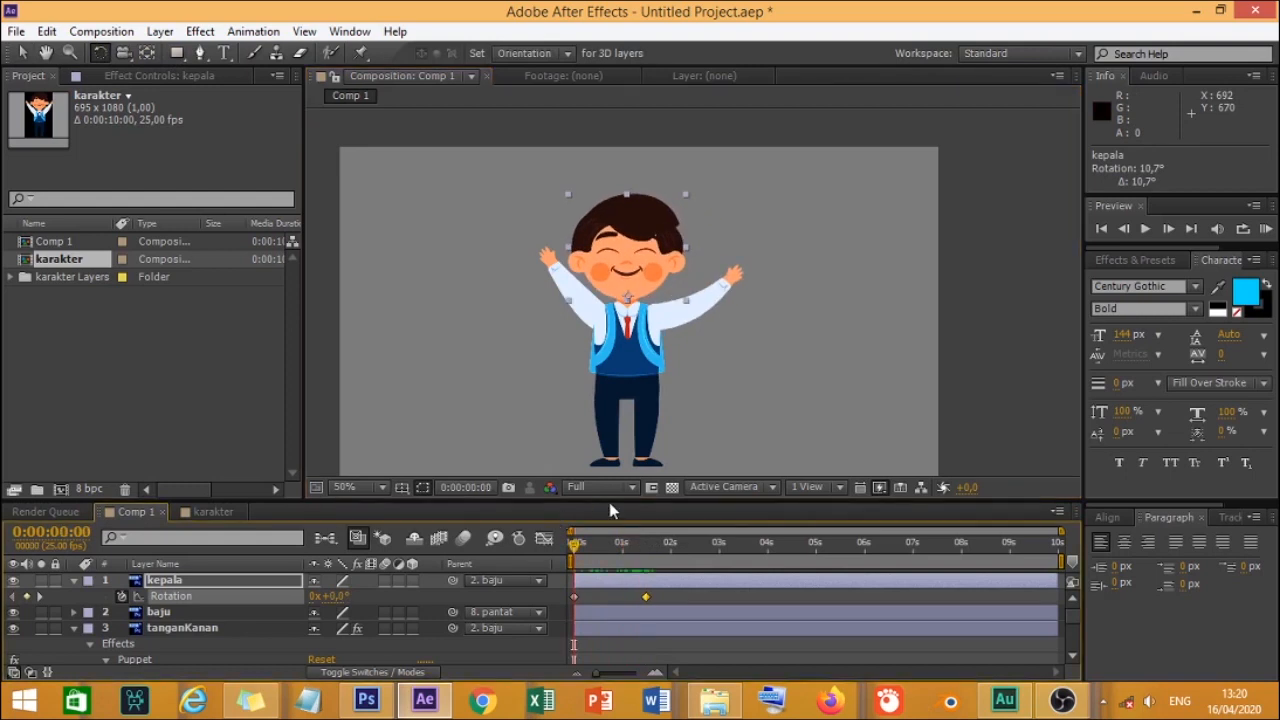
{"action": "key", "text": "space"}
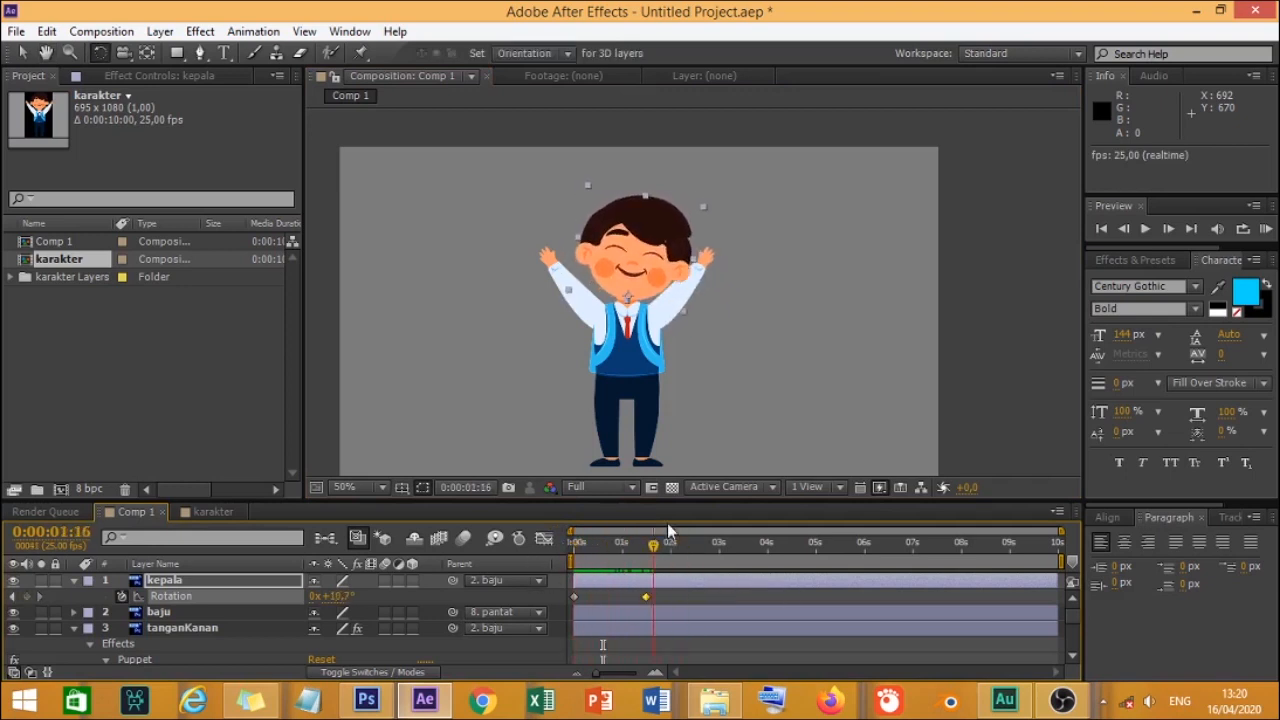
{"action": "key", "text": "space"}
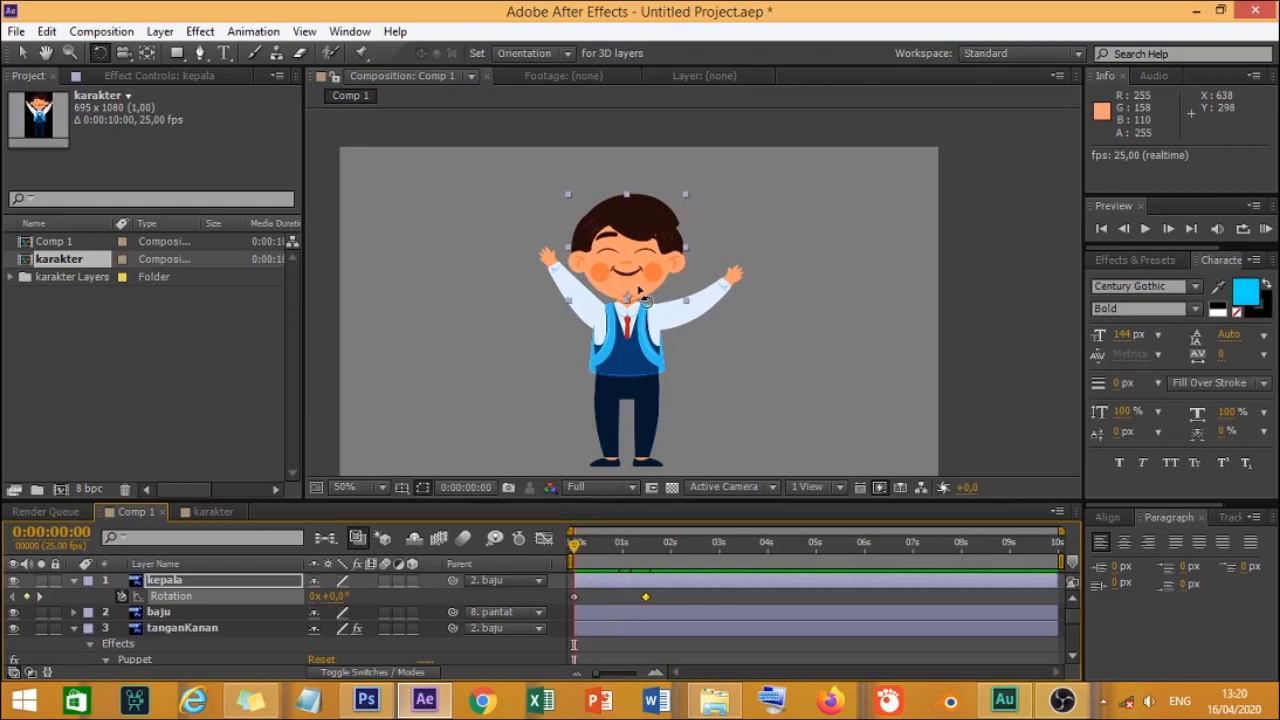
{"action": "scroll", "coordinate": [638, 292], "scroll_direction": "up", "scroll_amount": 1}
{"action": "key", "text": "space"}
{"action": "left_click_drag", "start_coordinate": [624, 335], "coordinate": [646, 391]}
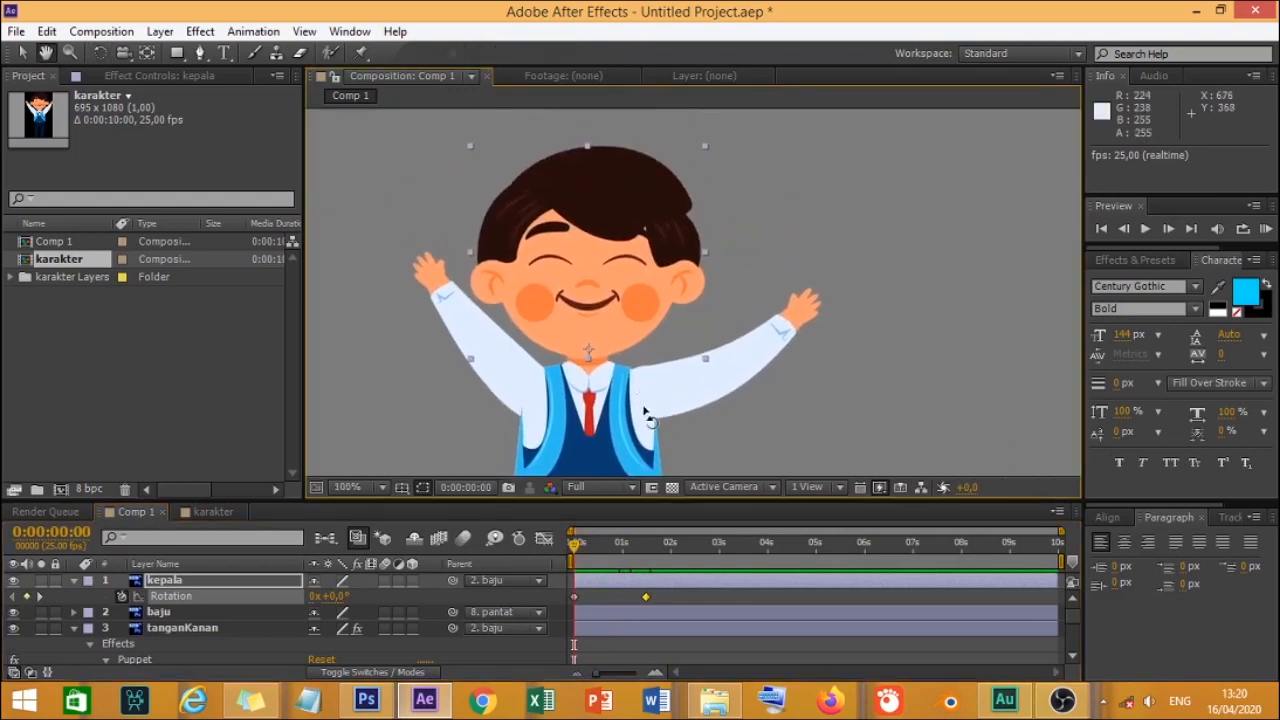
Step: Play back the kepala head rotation and arm movement with the character's whole body in view
{"action": "mouse_move", "coordinate": [578, 545]}
{"action": "left_mouse_down"}
{"action": "mouse_move", "coordinate": [588, 540]}
{"action": "mouse_move", "coordinate": [567, 540]}
{"action": "mouse_move", "coordinate": [609, 545]}
{"action": "mouse_move", "coordinate": [578, 545]}
{"action": "left_mouse_up"}
{"action": "left_click_drag", "start_coordinate": [655, 397], "coordinate": [755, 395]}
{"action": "key", "text": "w"}
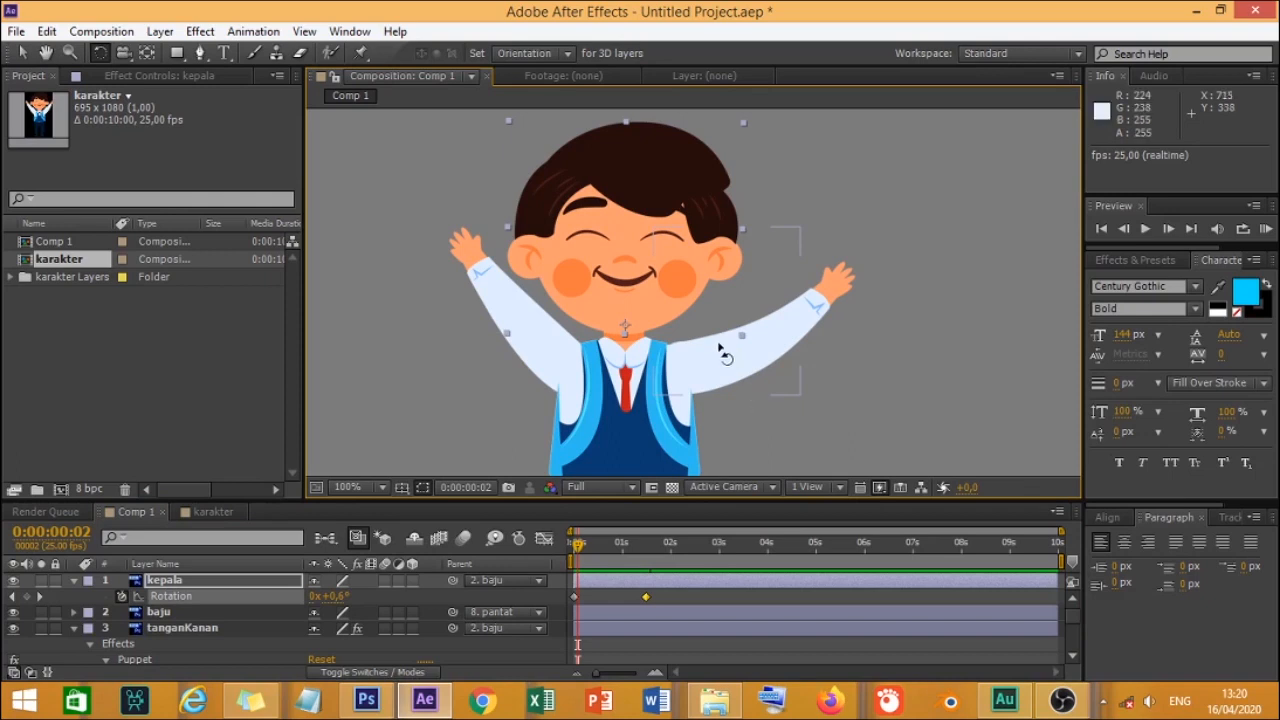
{"action": "scroll", "coordinate": [718, 352], "scroll_direction": "down", "scroll_amount": 2}
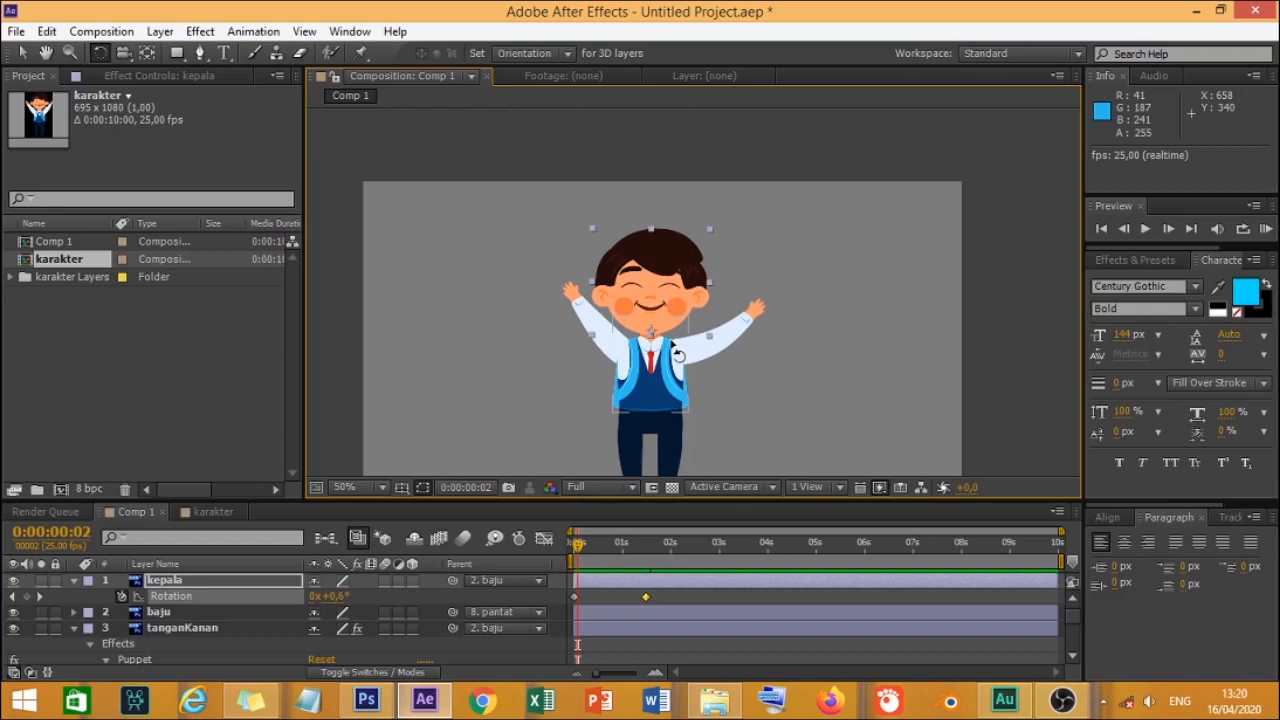
{"action": "left_click_drag", "start_coordinate": [696, 299], "coordinate": [726, 266]}
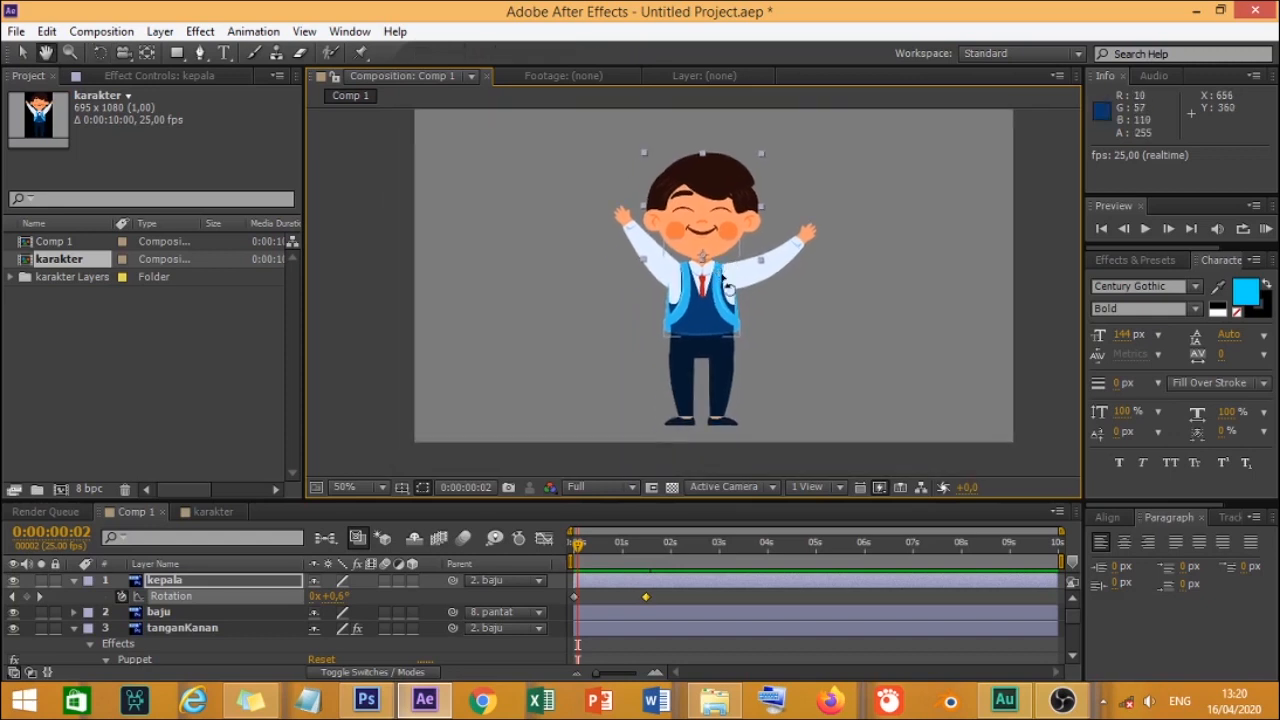
{"action": "scroll", "coordinate": [738, 256], "scroll_direction": "up", "scroll_amount": 1}
{"action": "scroll", "coordinate": [740, 254], "scroll_direction": "down", "scroll_amount": 1}
{"action": "key", "text": "space"}
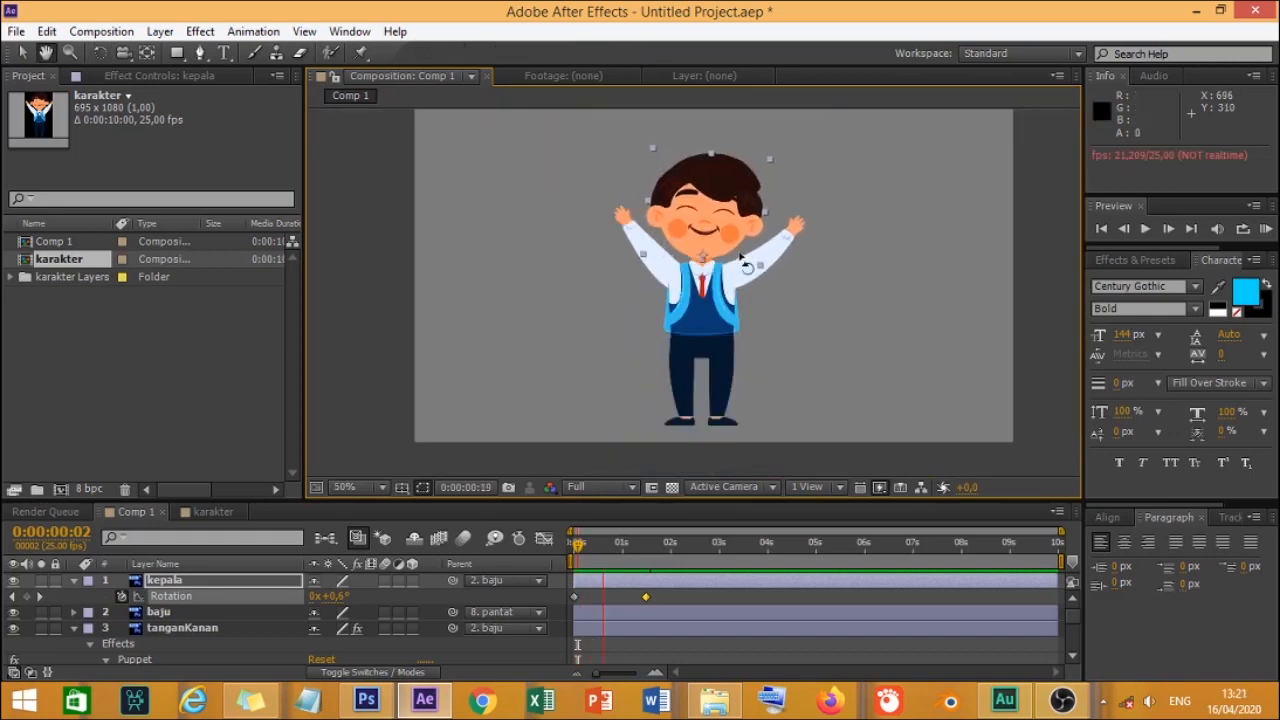
{"action": "key", "text": "space"}
Step: Return to 0:00:00:00 and examine the character's head, neck and raised arms up close
{"action": "left_click_drag", "start_coordinate": [602, 545], "coordinate": [575, 548]}
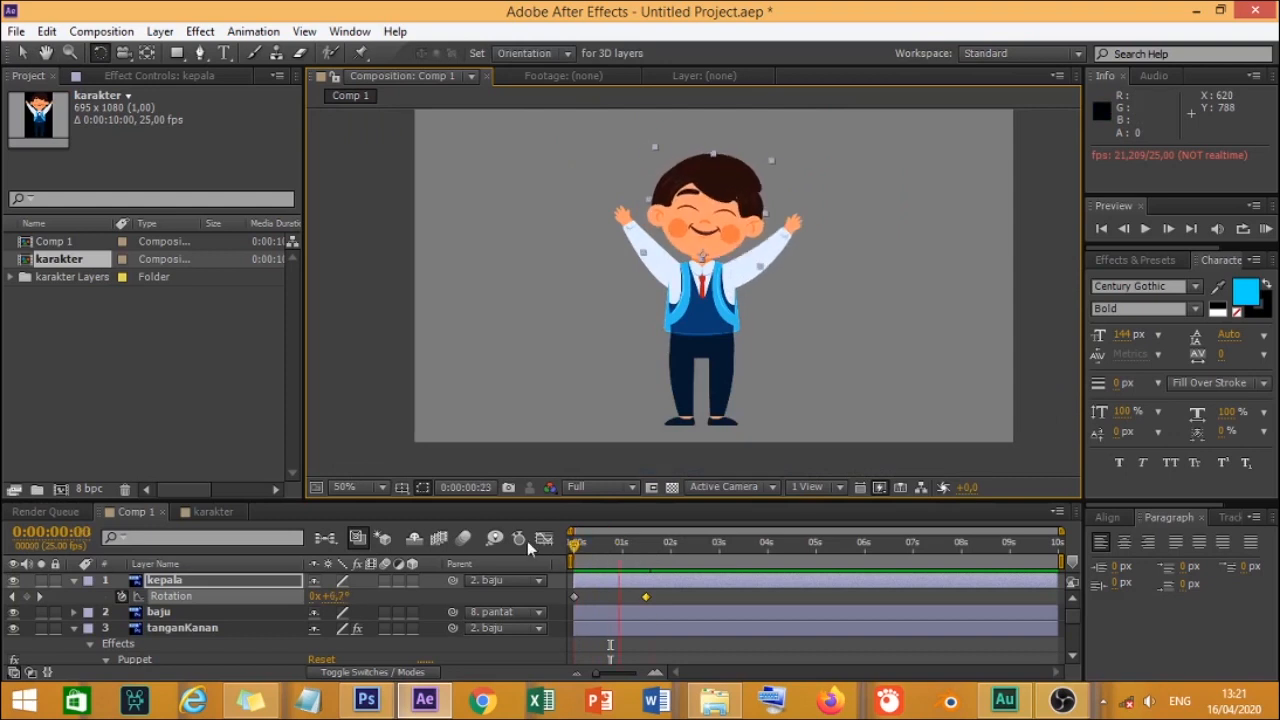
{"action": "scroll", "coordinate": [698, 298], "scroll_direction": "up", "scroll_amount": 1}
{"action": "key", "text": "h"}
{"action": "left_click_drag", "start_coordinate": [731, 205], "coordinate": [696, 362]}
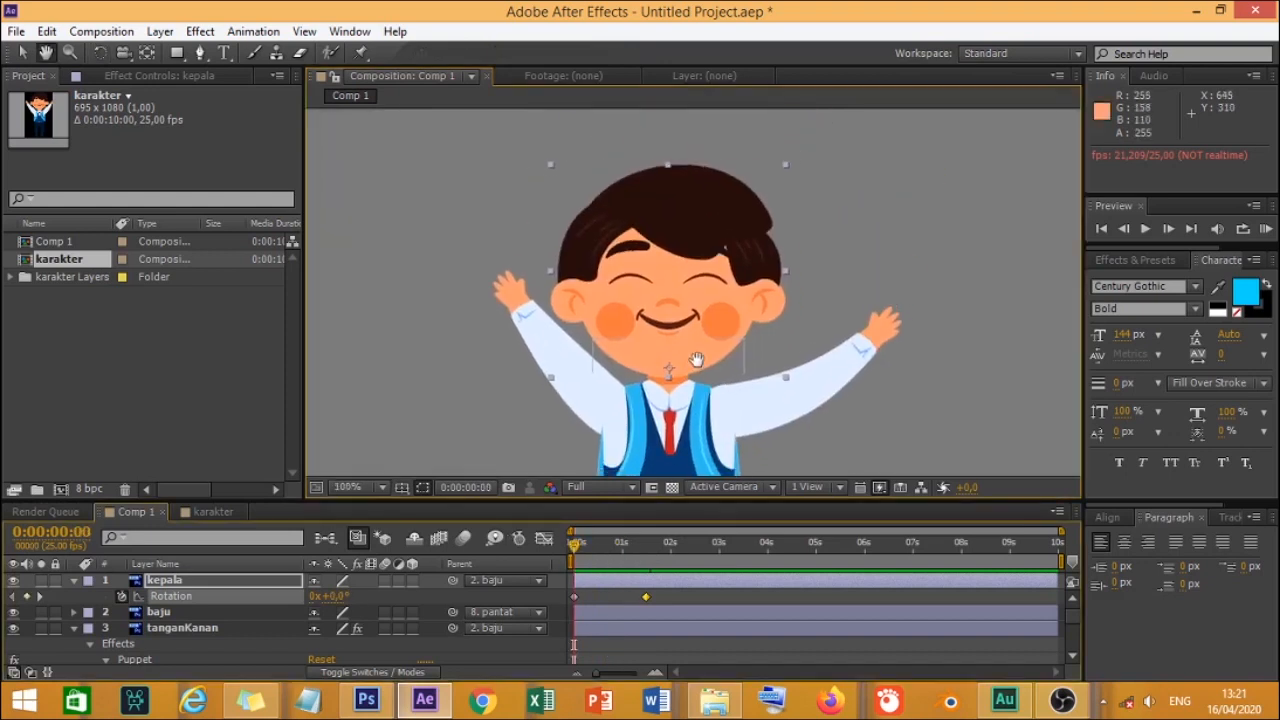
{"action": "key", "text": "w"}
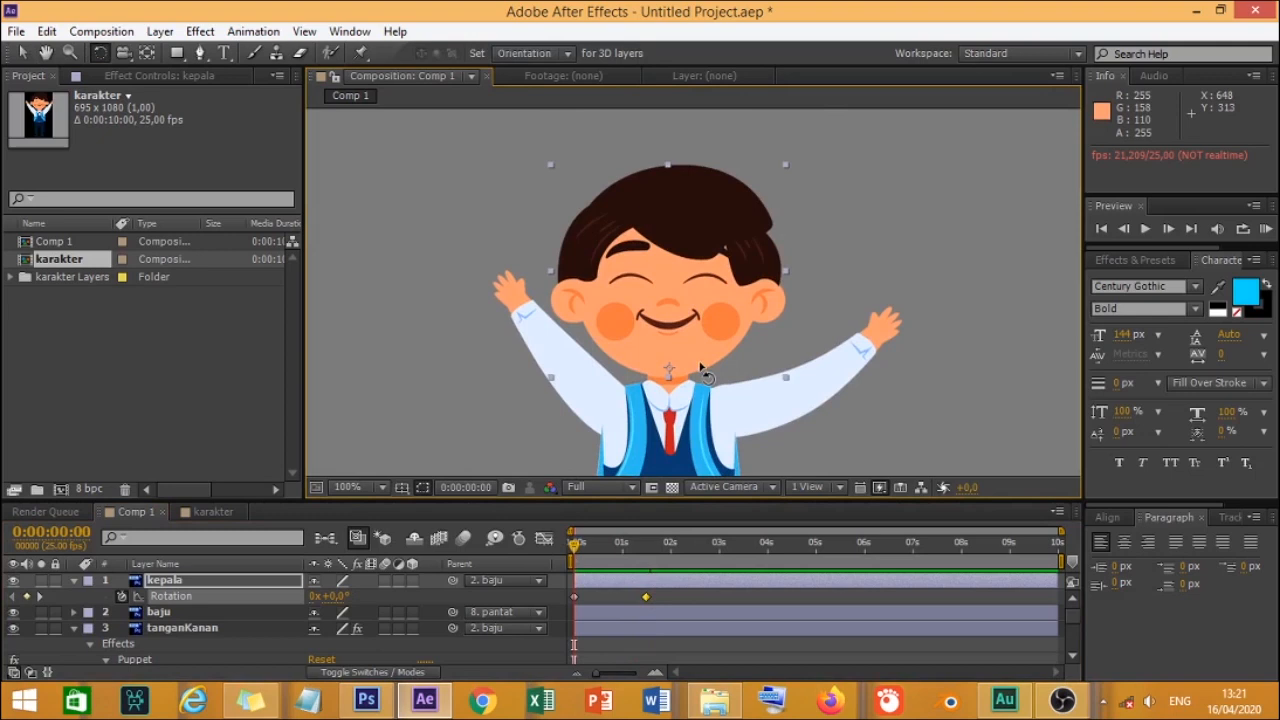